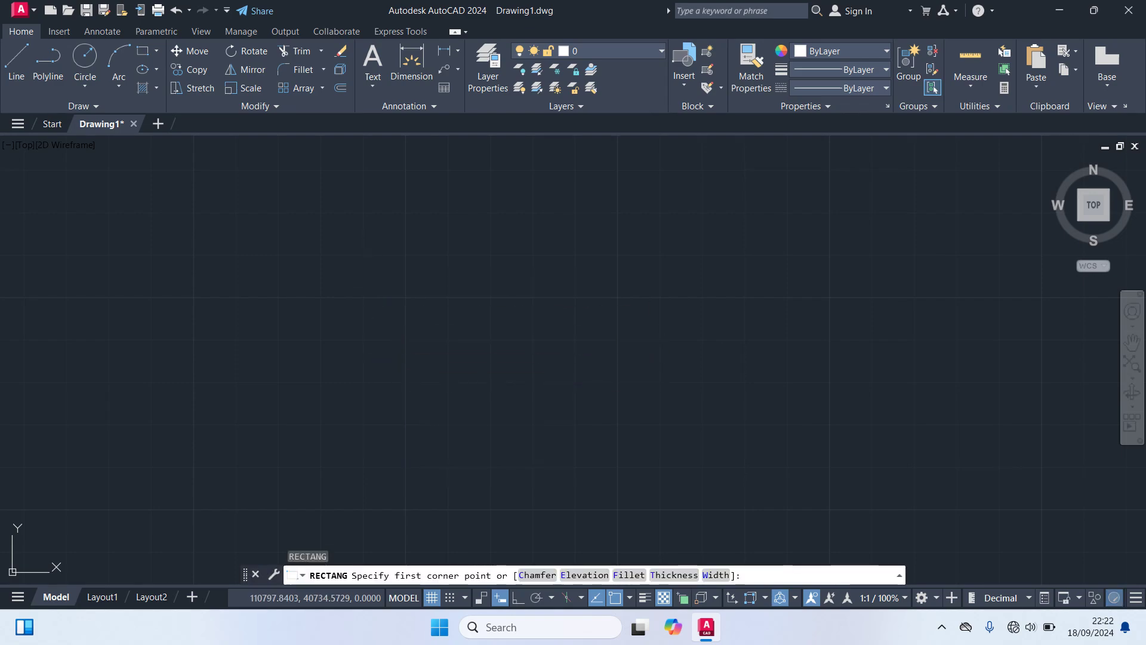
- Draw a rectangle 5 wide and 15 high in the empty drawing area
click(363, 264)
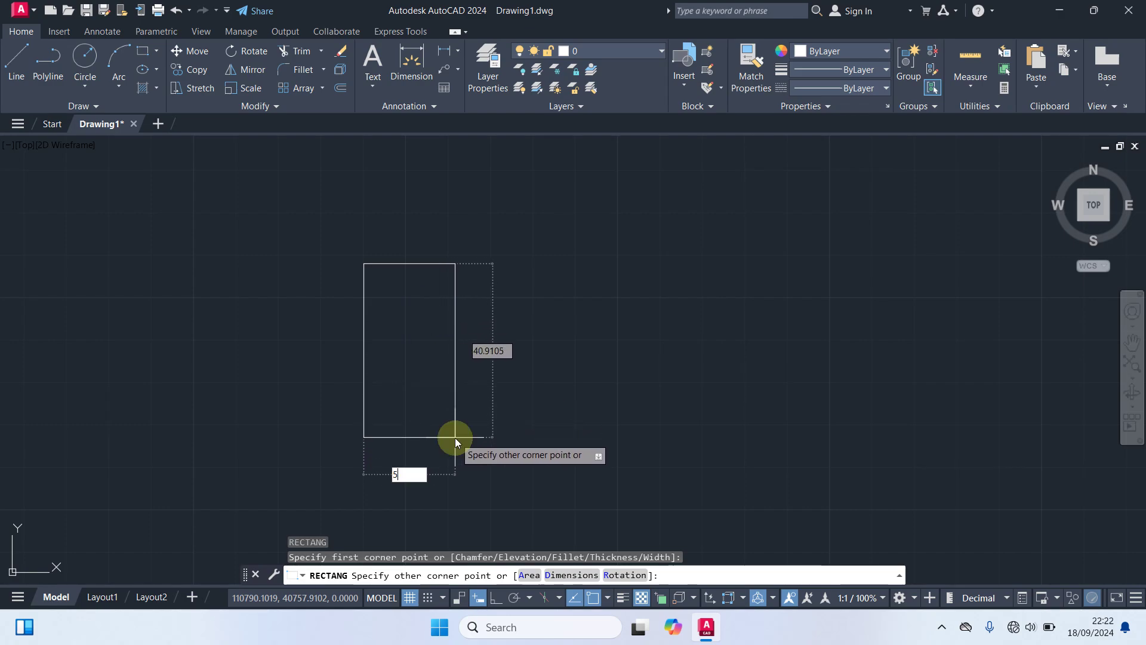
key(Tab)
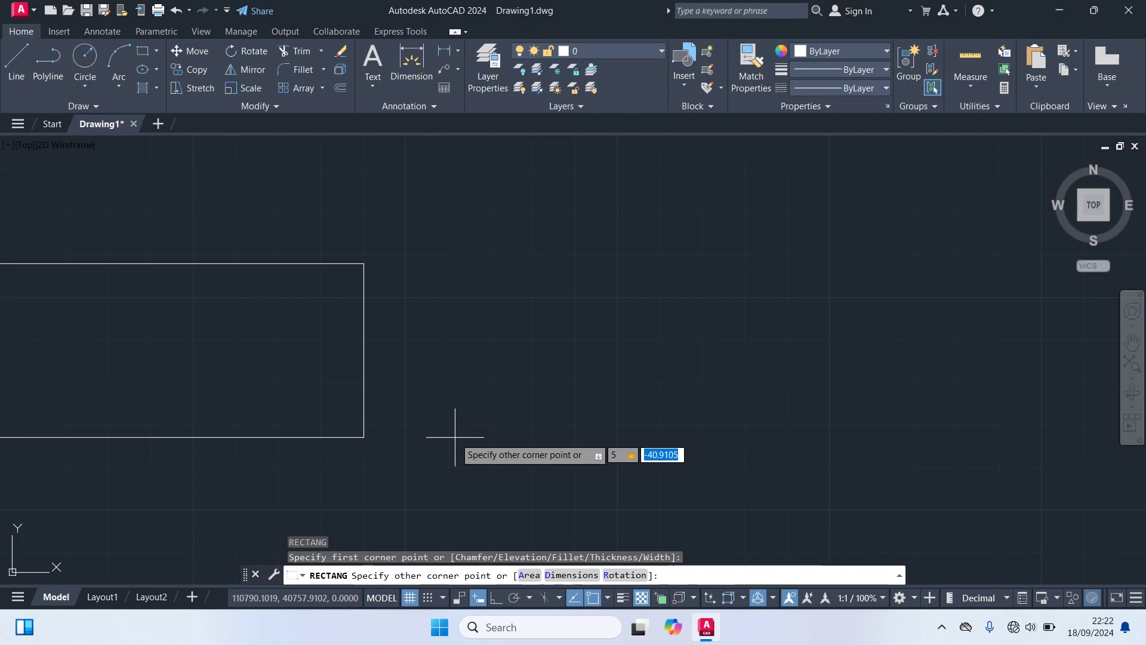
text(15)
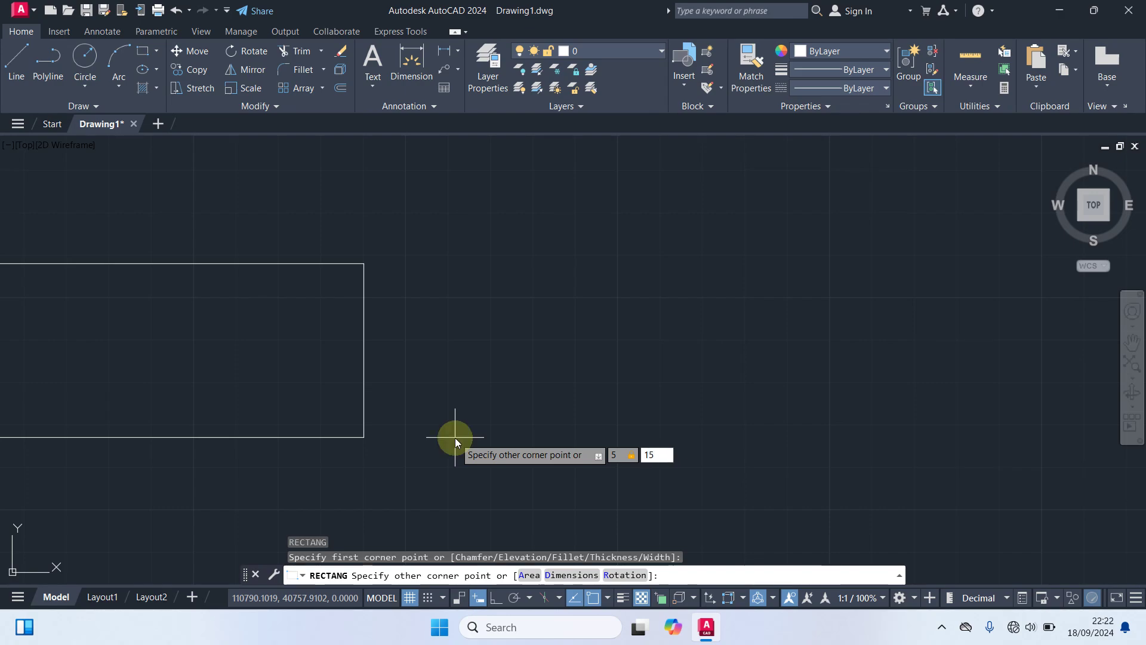
key(Return)
middle_drag(408, 290, 396, 444)
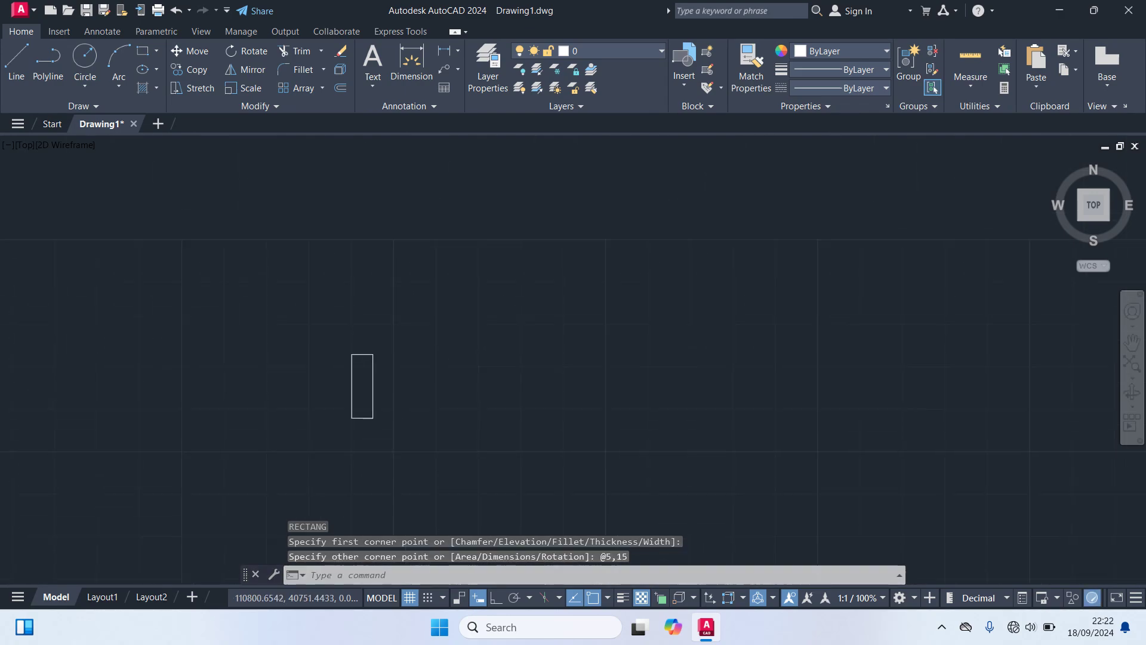
- Copy the rectangle 85 units horizontally to the right, using its upper-left corner as the base point
click(373, 378)
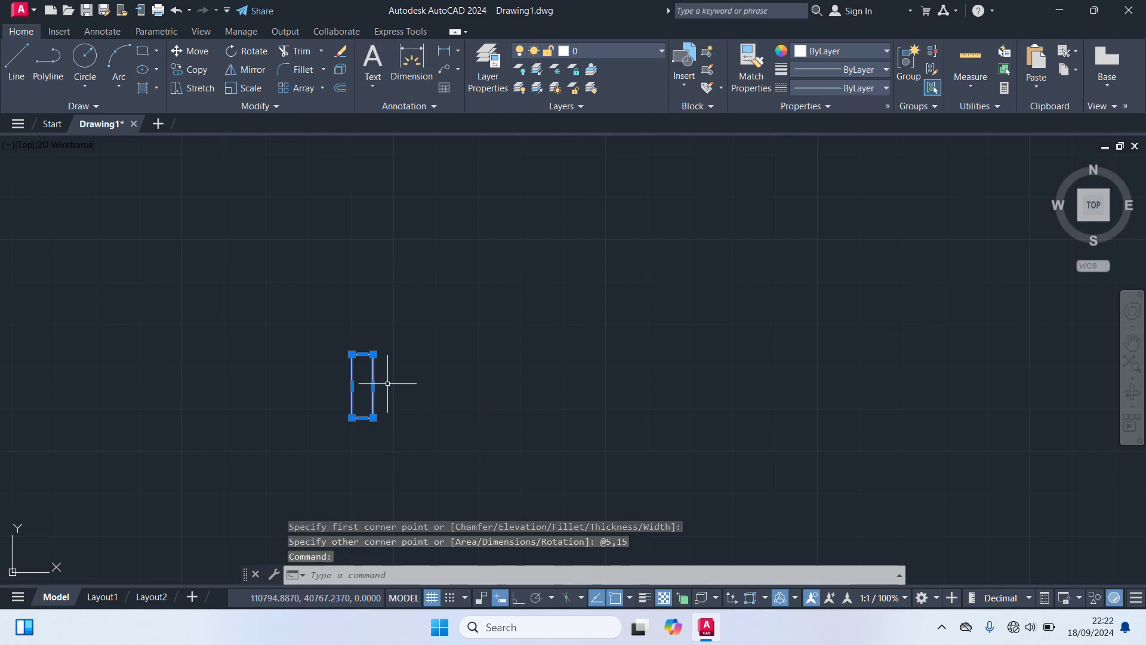
text(CO)
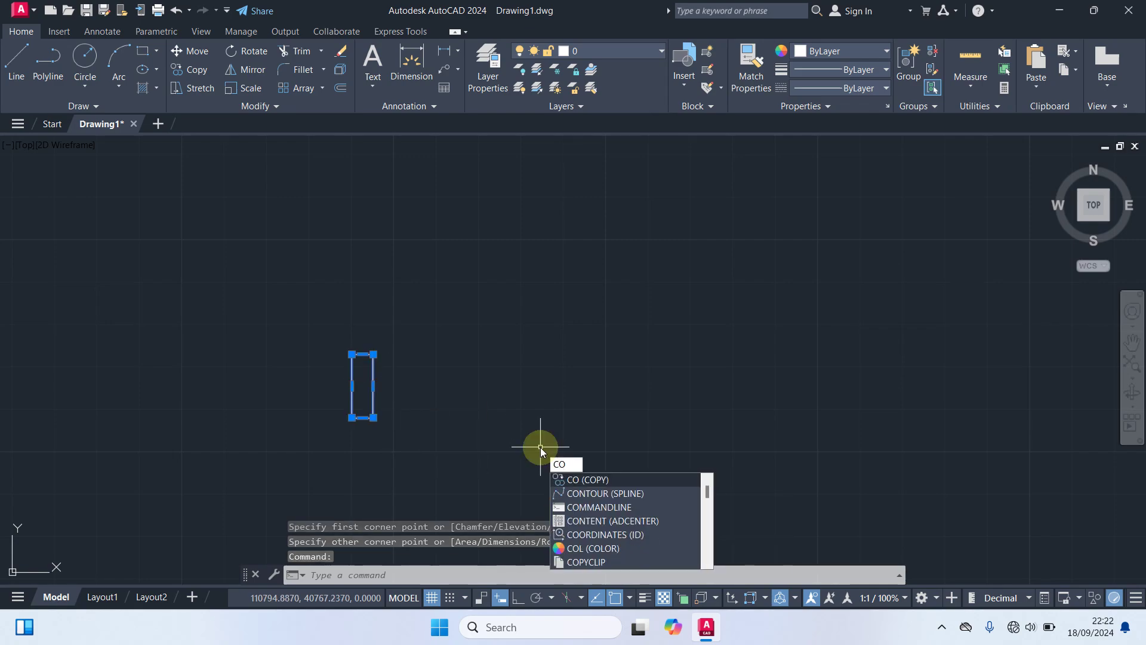
key(Return)
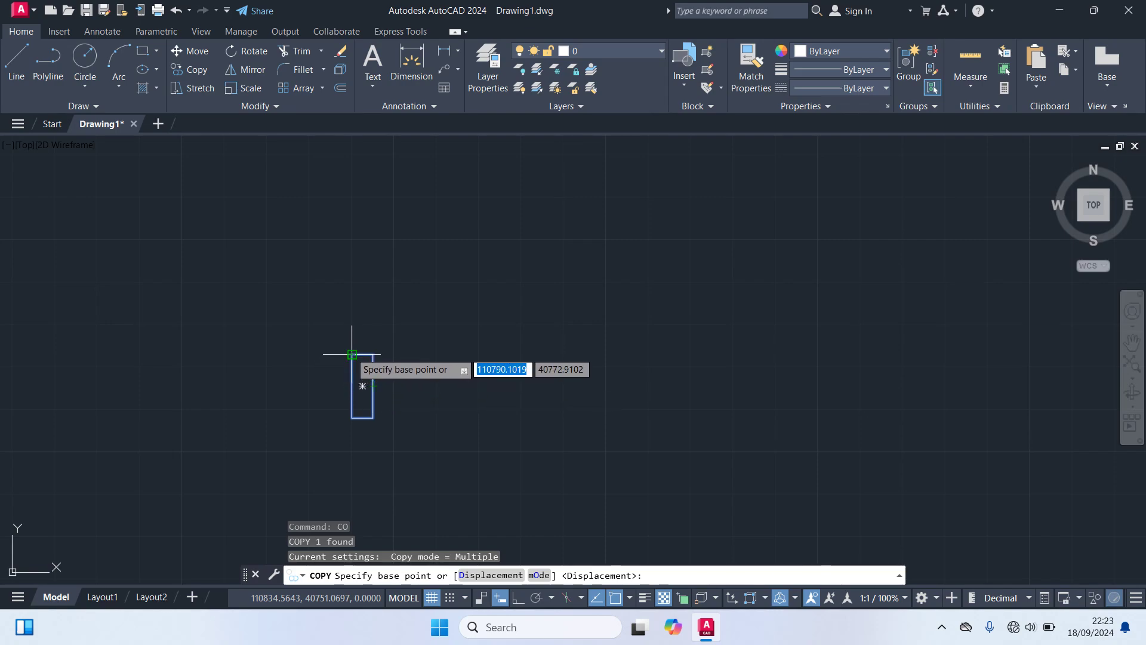
click(352, 355)
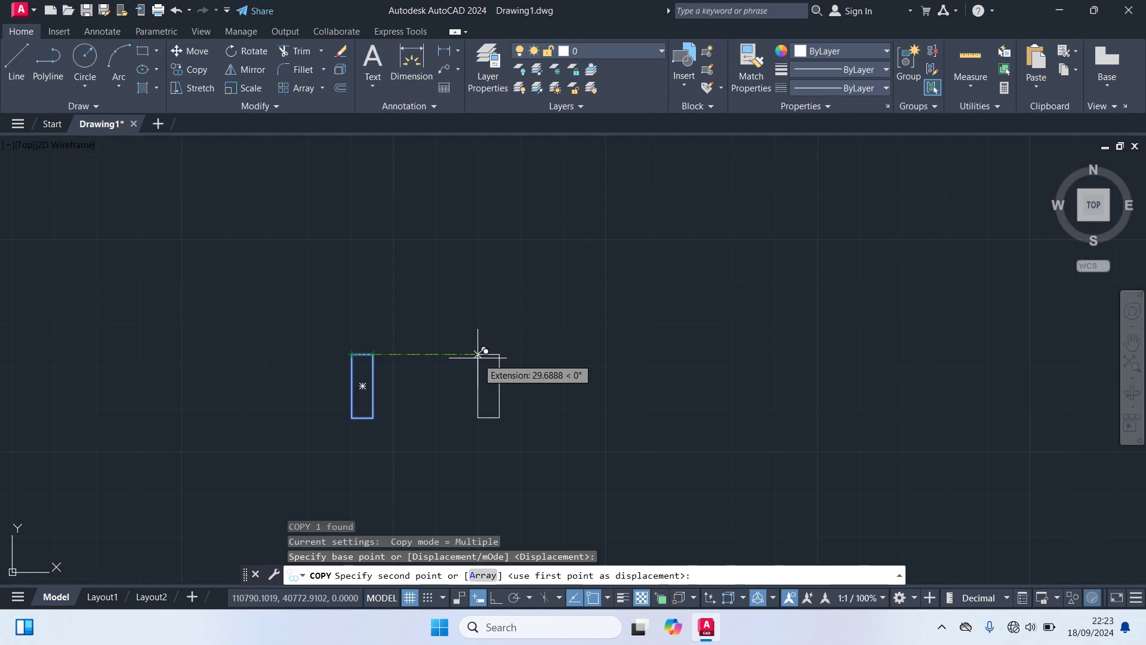
text(85)
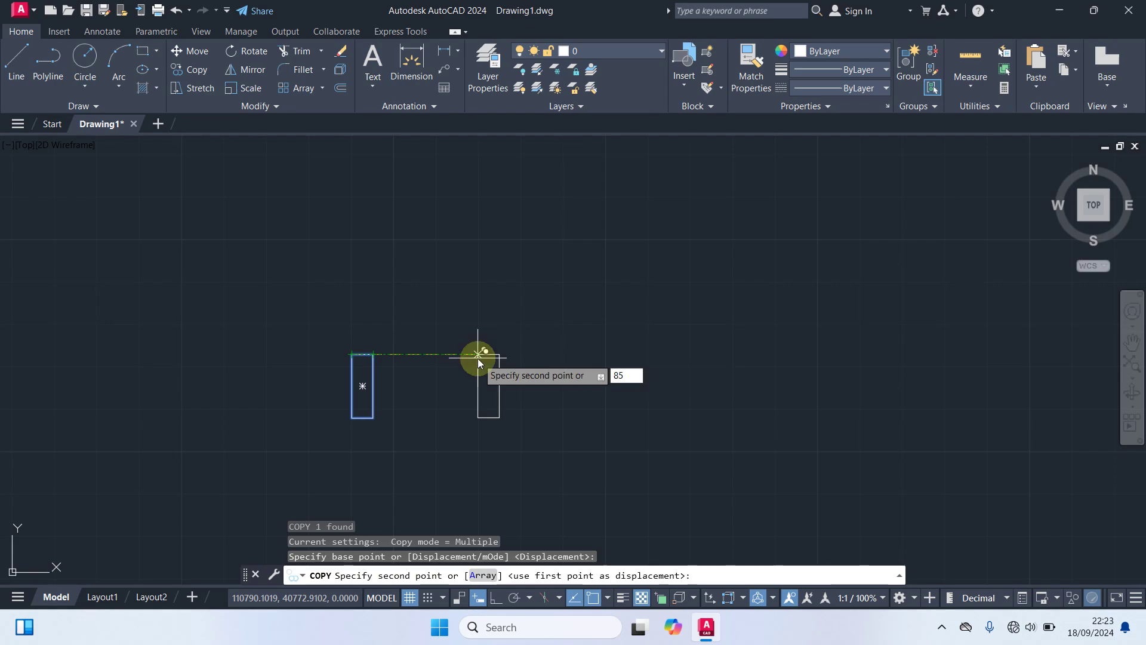
key(Return)
key(Return)
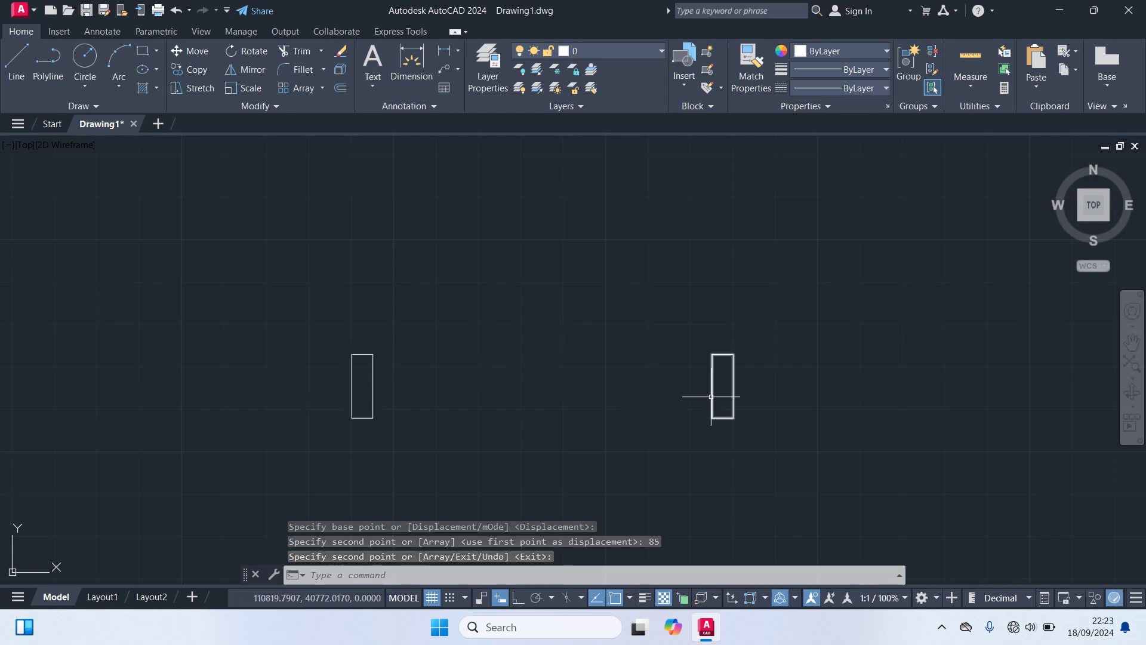
- Dimension the gap between the facing upper corners of the two small rectangles, placing the dimension line just above them
text(d)
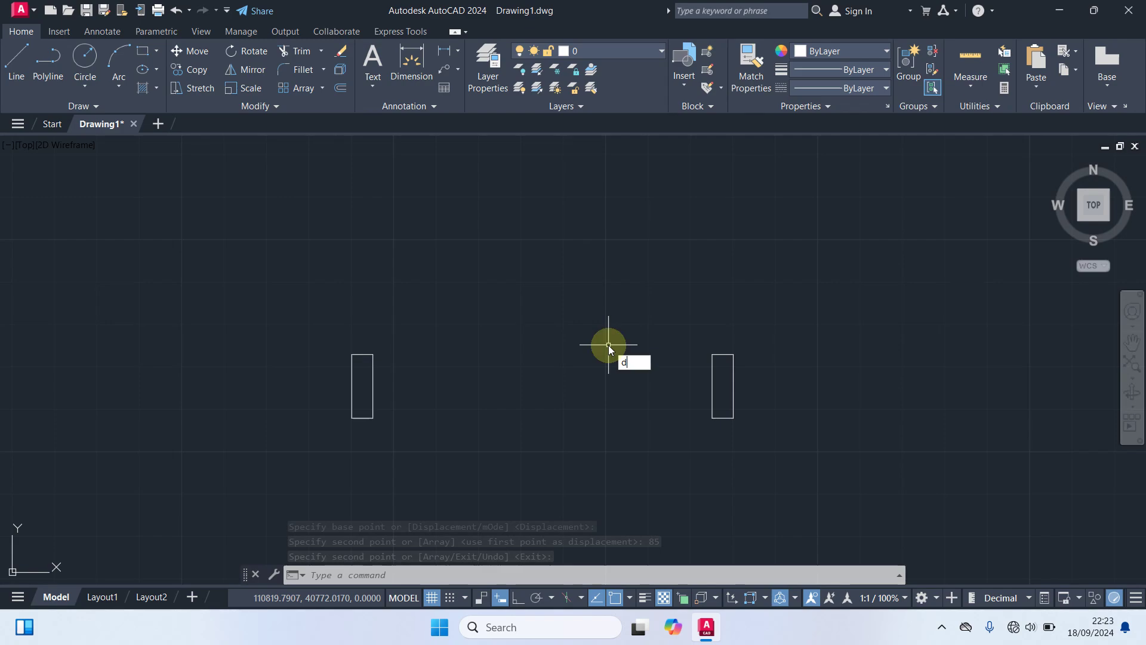
text(im)
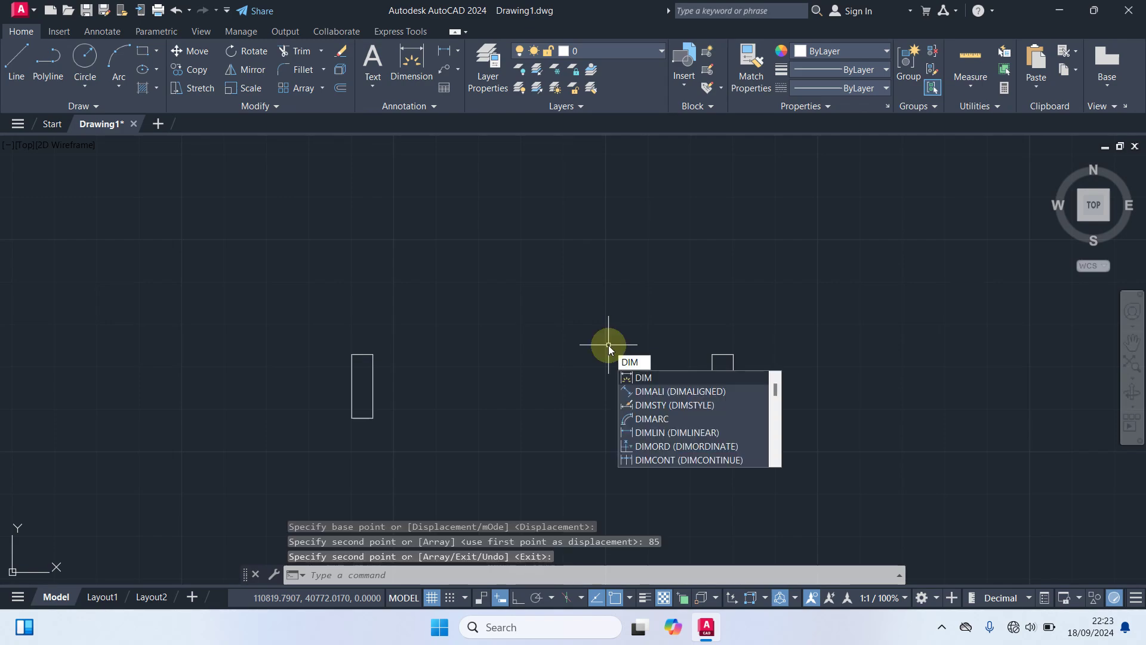
key(Return)
key(Return)
click(373, 355)
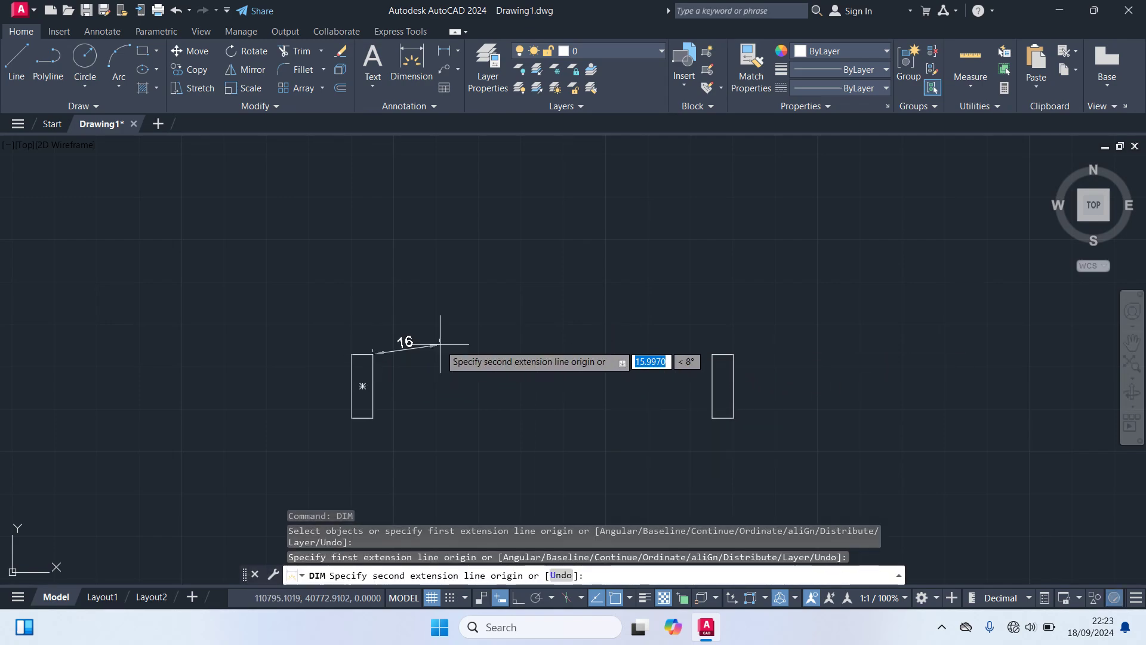
click(712, 355)
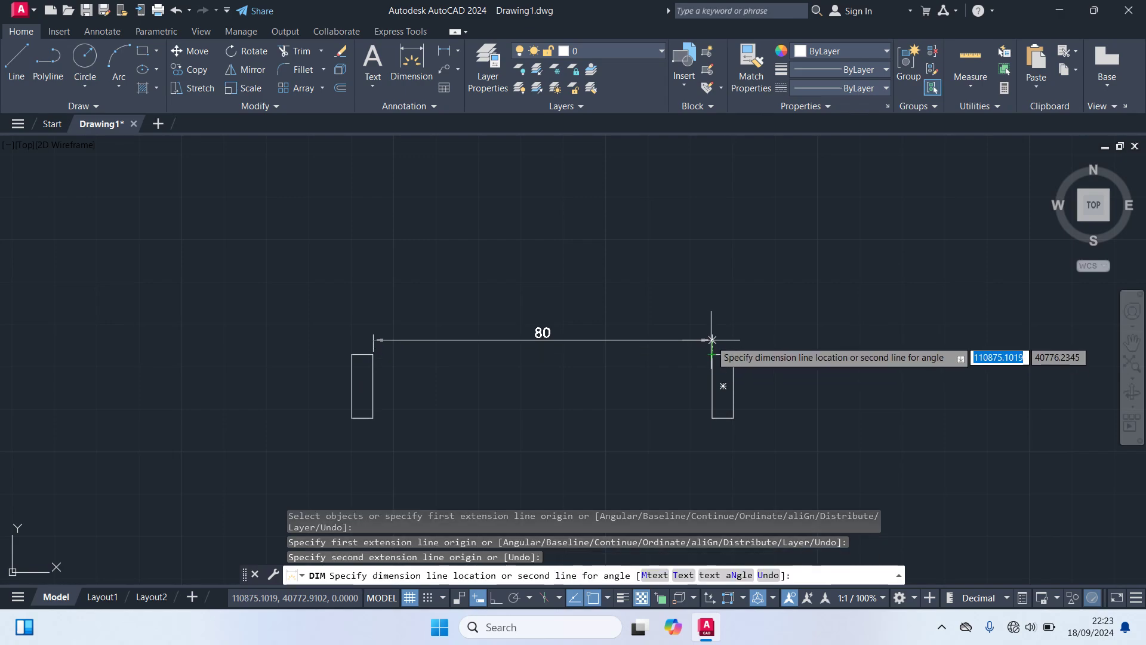
click(711, 340)
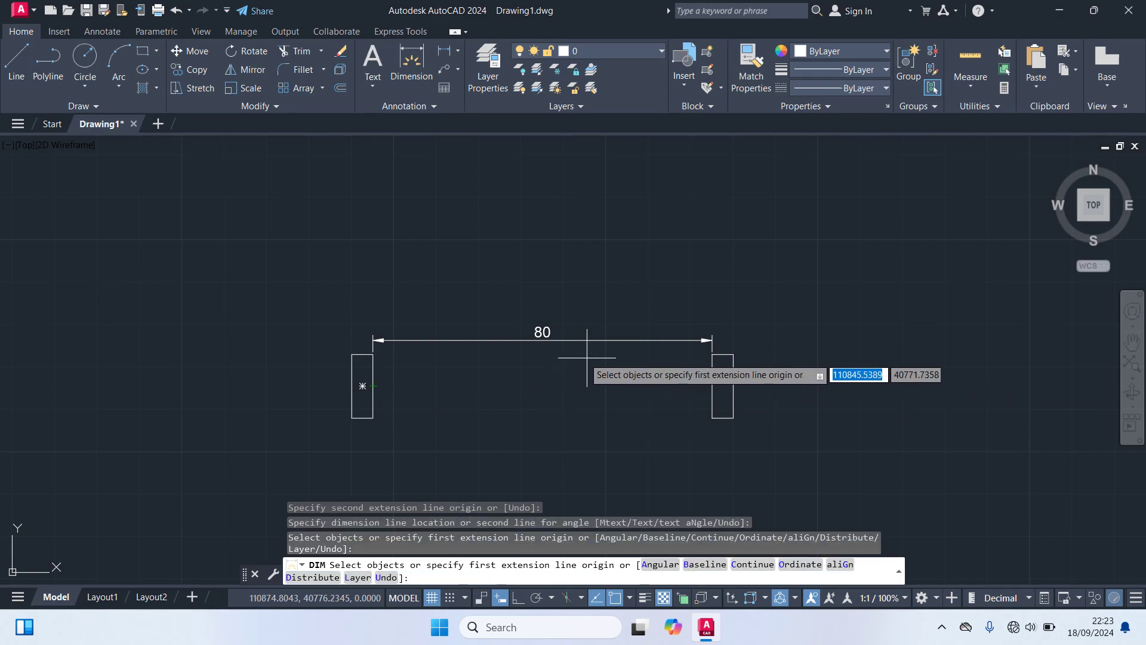
- Delete the dimension above the gap between the two small rectangles
scroll(573, 358, up, 2)
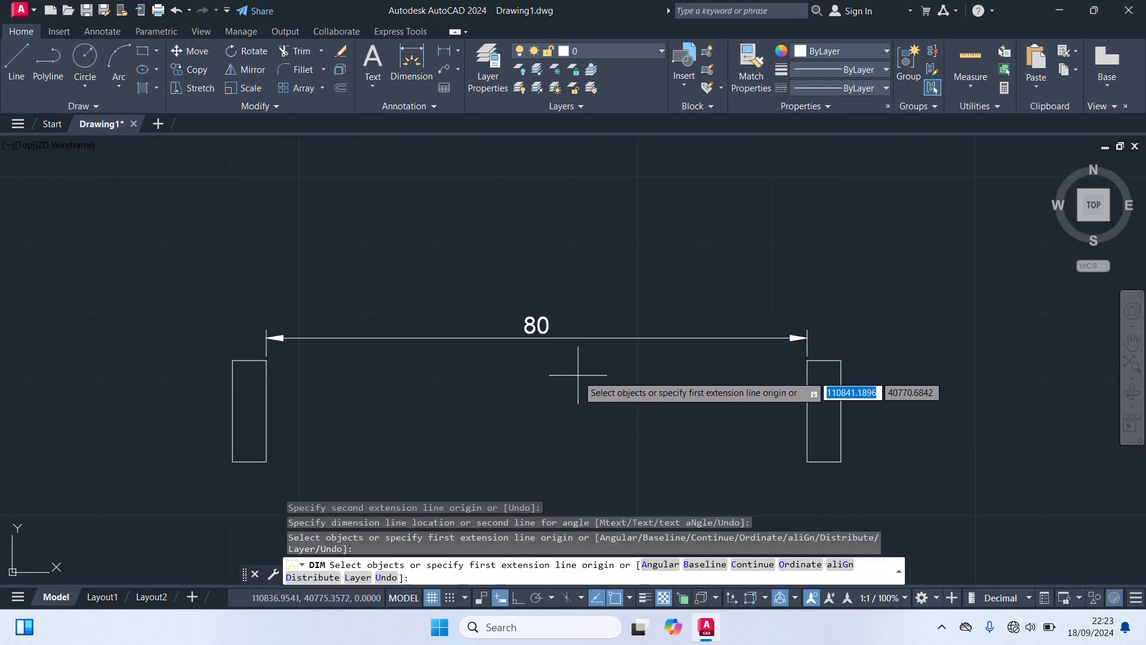
click(602, 375)
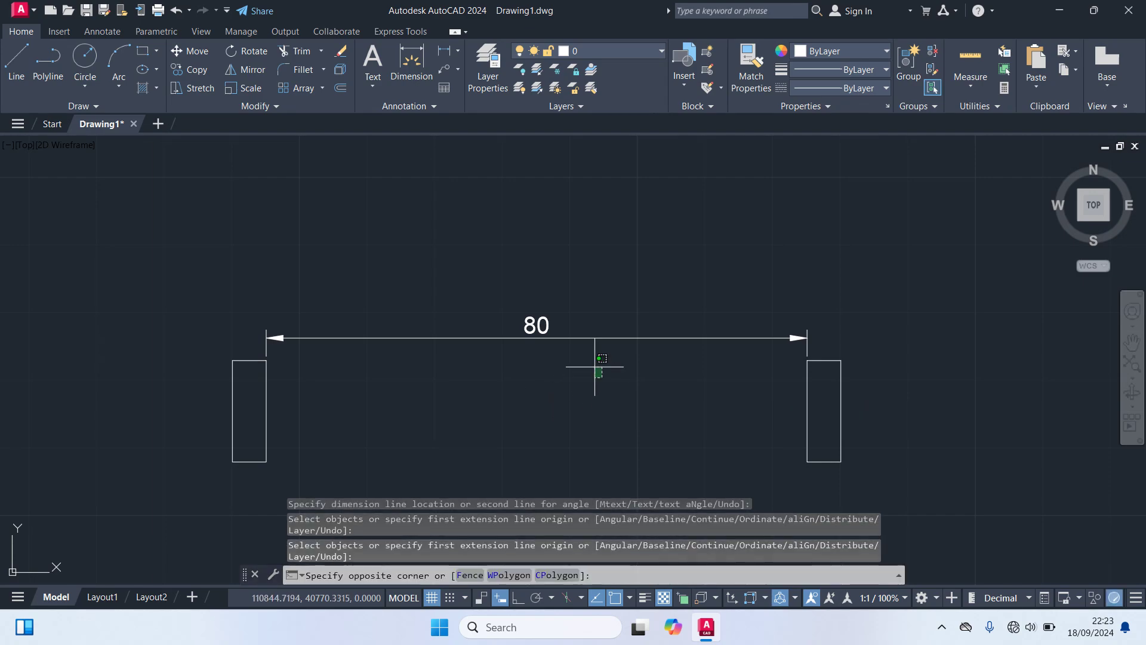
click(490, 285)
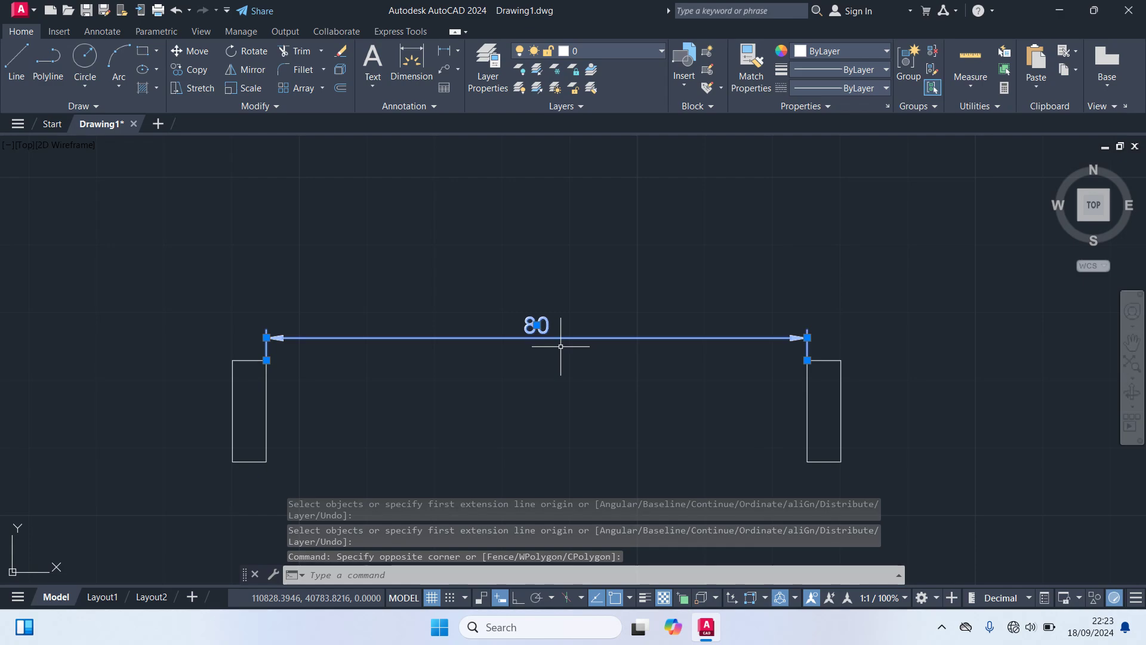
key(Delete)
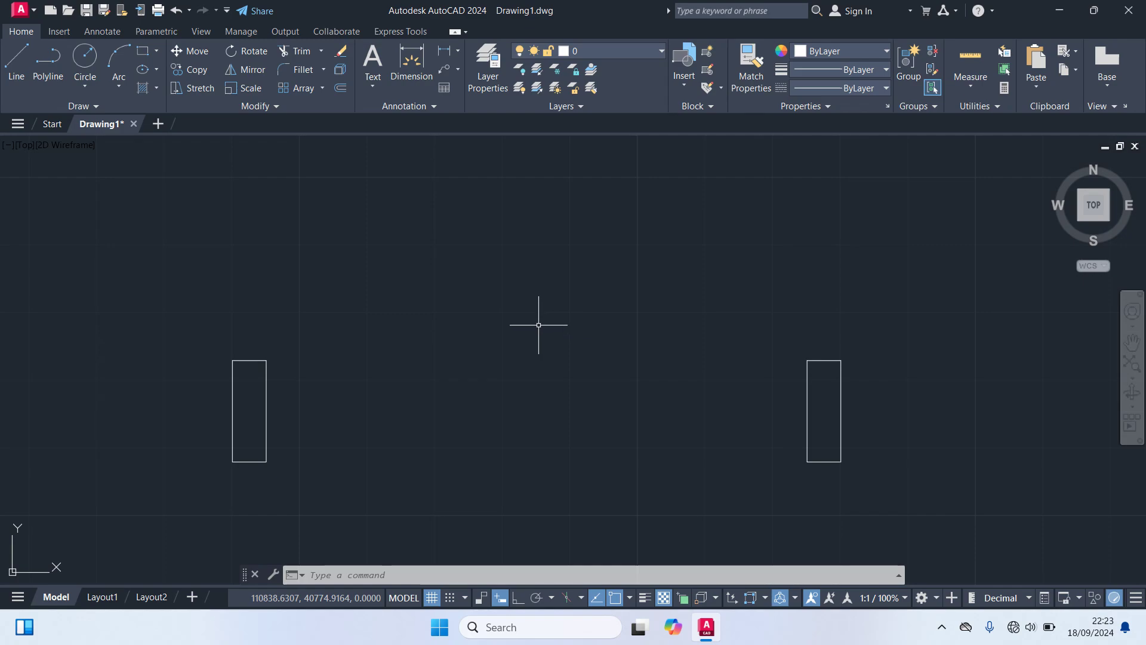
- Draw a tall, narrow rectangle 3 wide and 80 high above the two small rectangles
text(re)
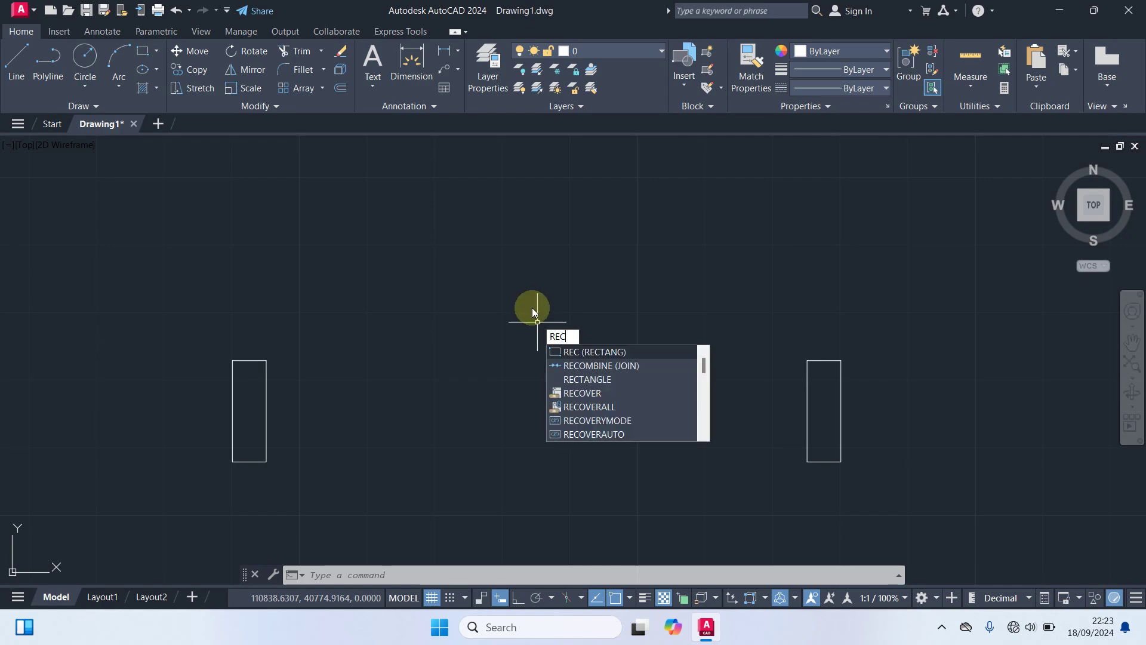
key(Return)
scroll(471, 394, down, 4)
click(504, 216)
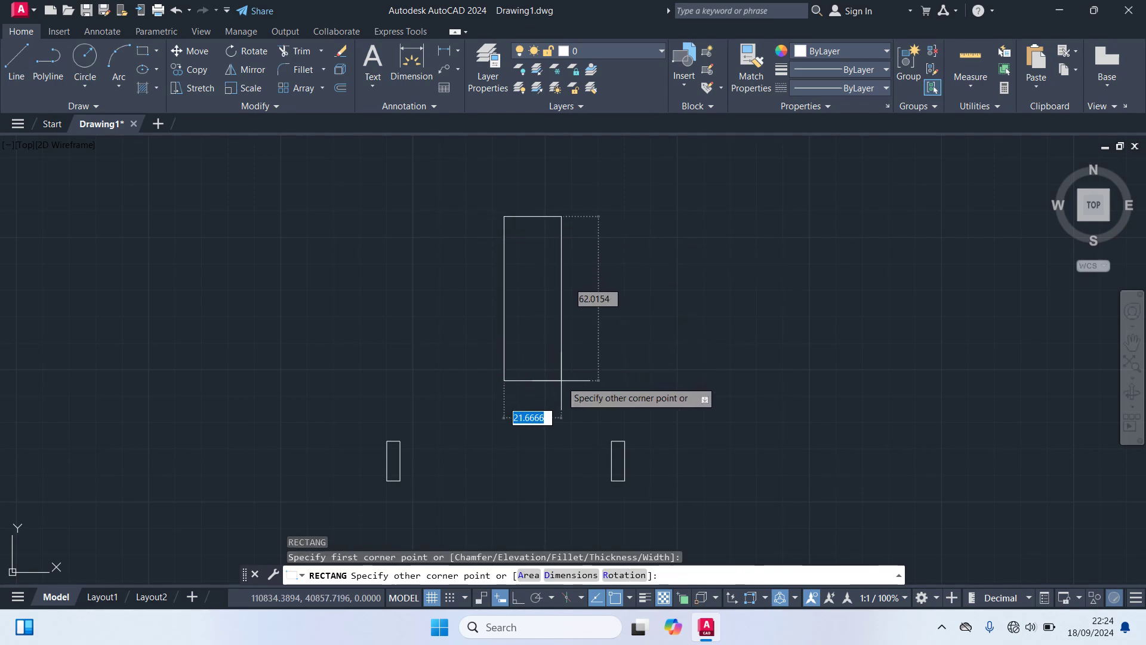
text(3)
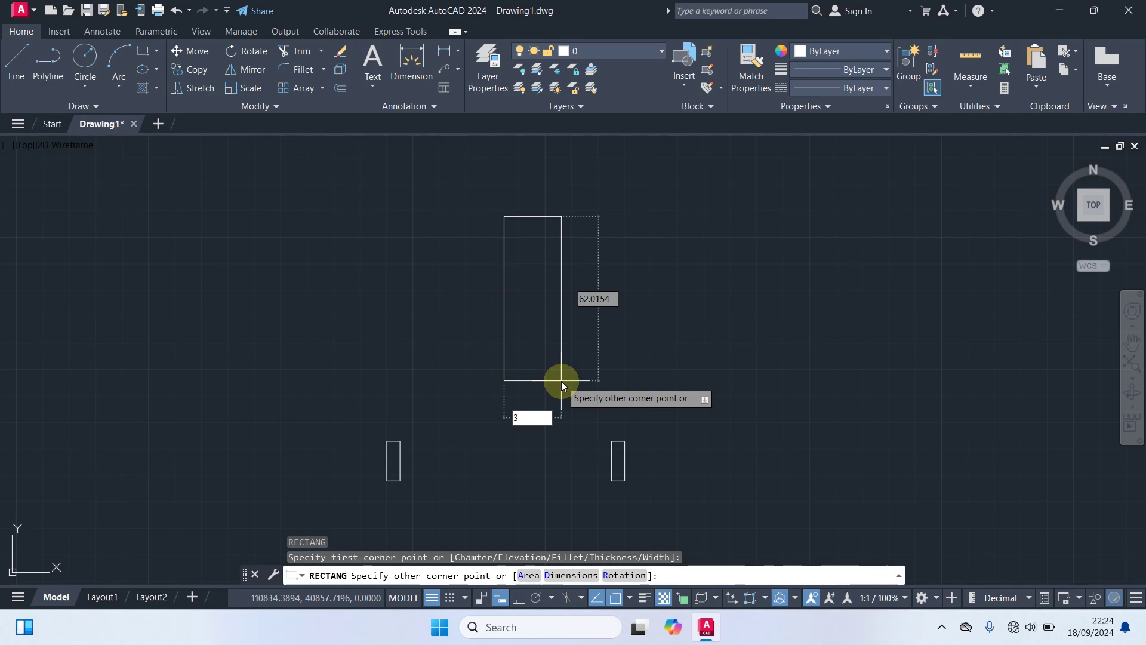
key(Tab)
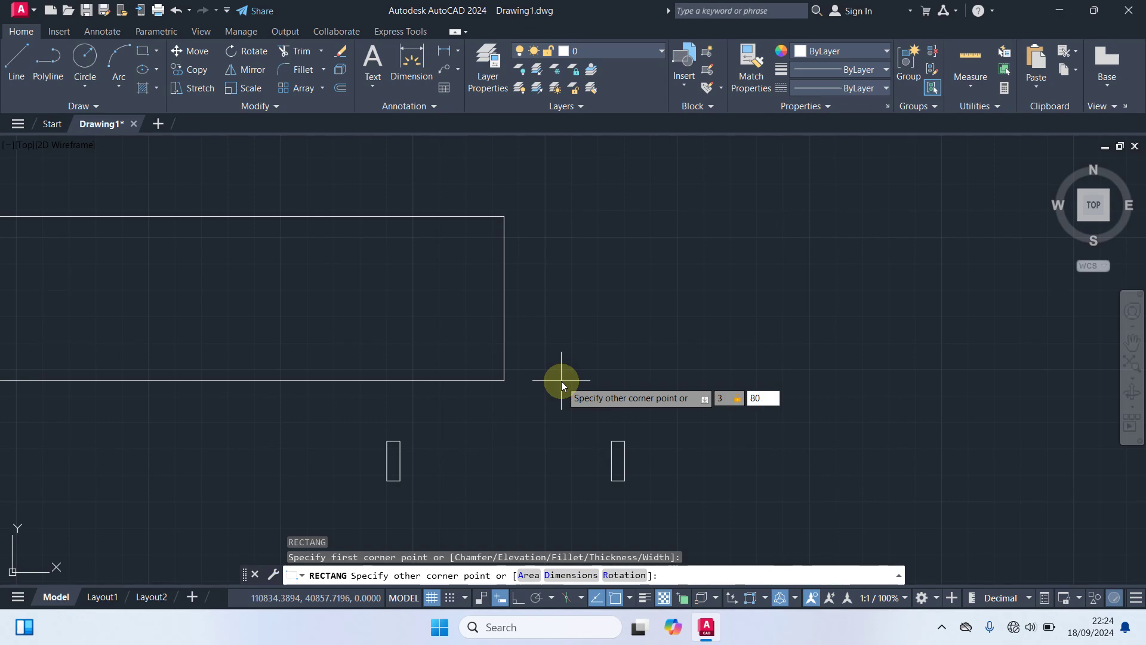
key(Return)
mouse_move(565, 332)
middle_down()
mouse_move(578, 453)
mouse_move(565, 460)
middle_up()
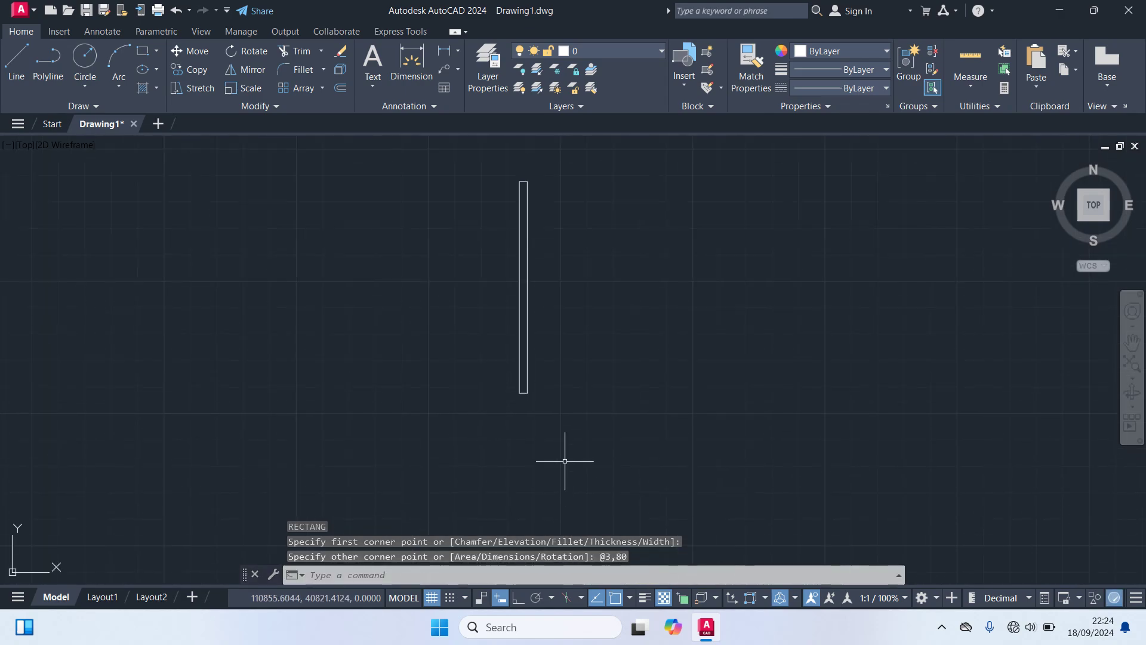
- Move the tall rectangle so its lower-right corner meets the upper-left corner of the right small rectangle
click(569, 426)
click(421, 315)
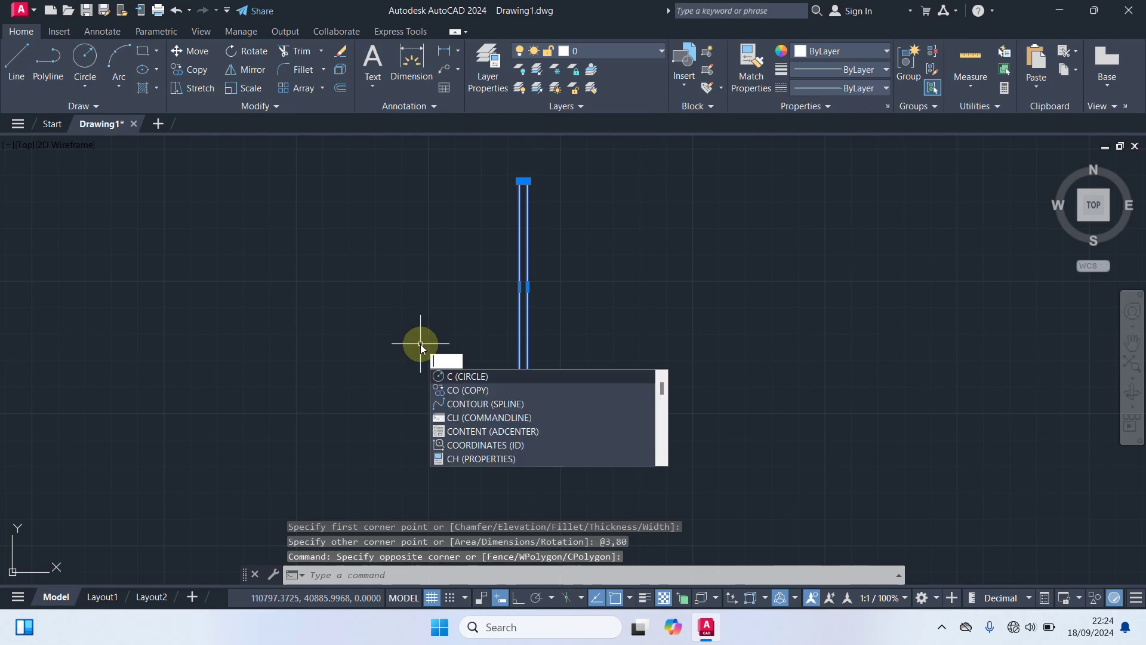
key(BackSpace)
text(M)
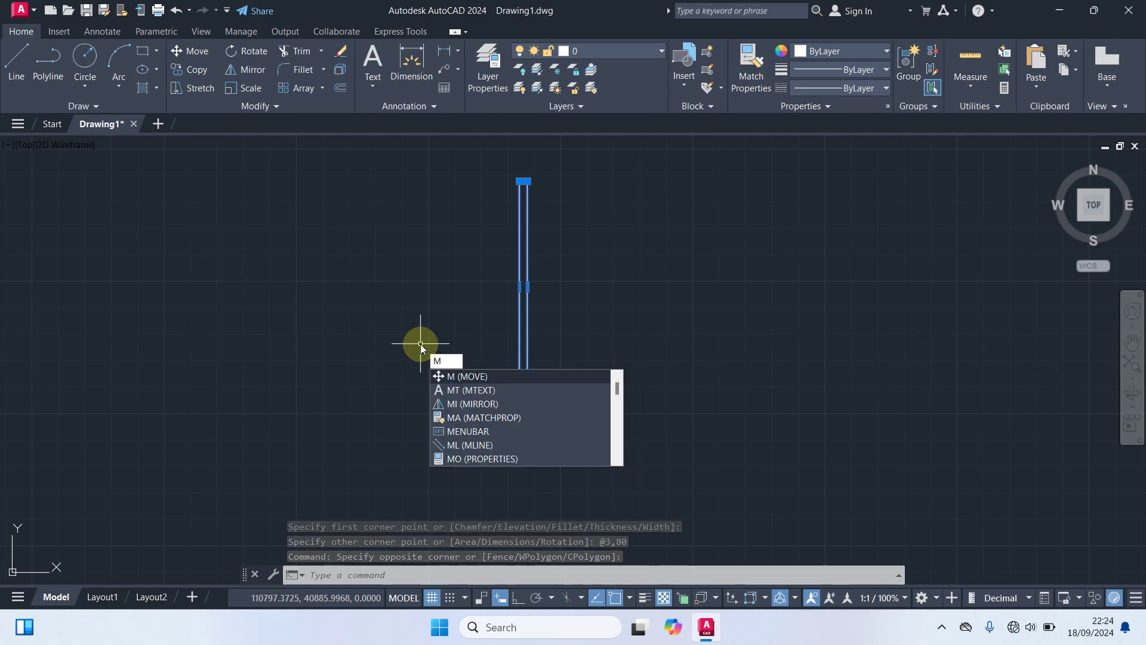
key(Return)
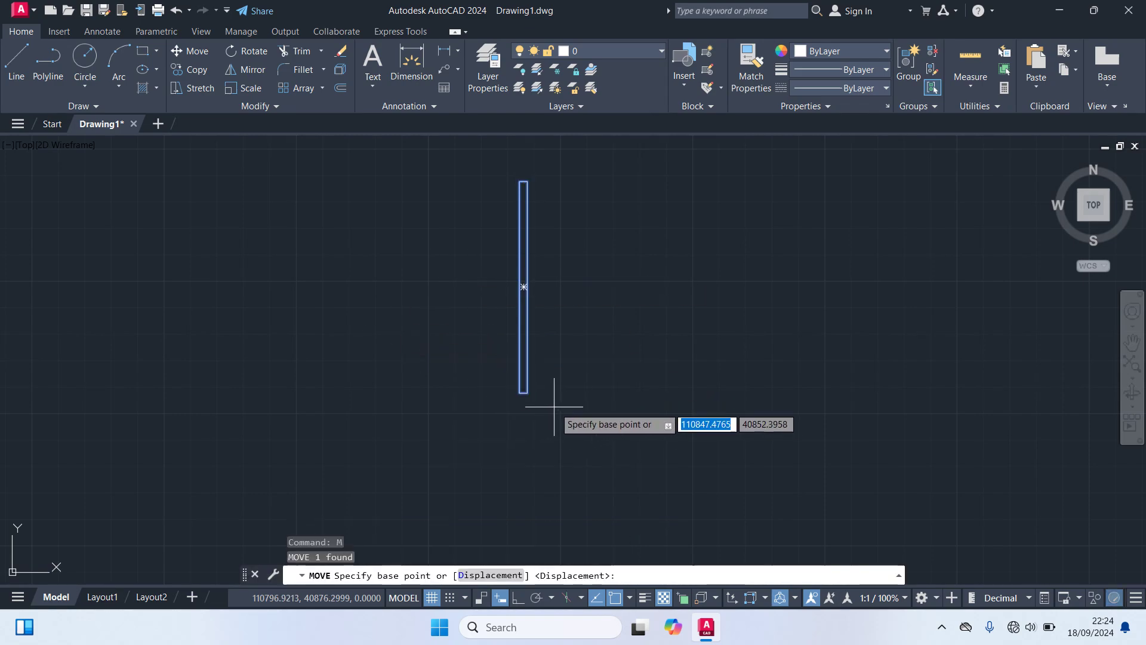
scroll(548, 413, up, 4)
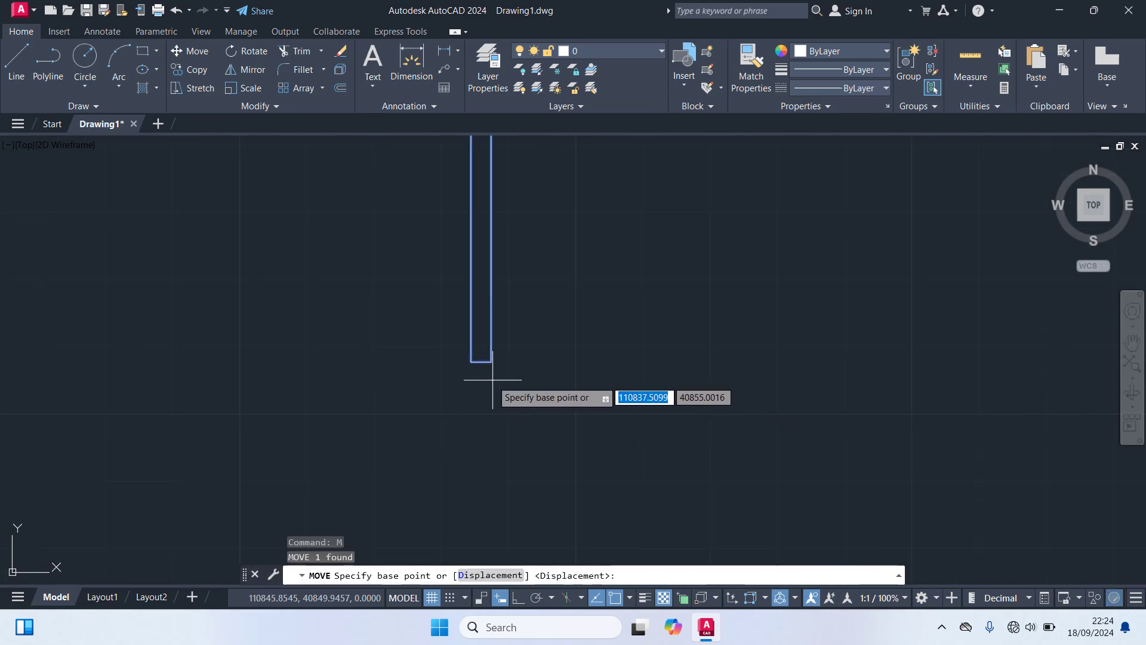
click(492, 362)
scroll(642, 443, down, 7)
middle_drag(652, 432, 547, 284)
scroll(606, 401, up, 12)
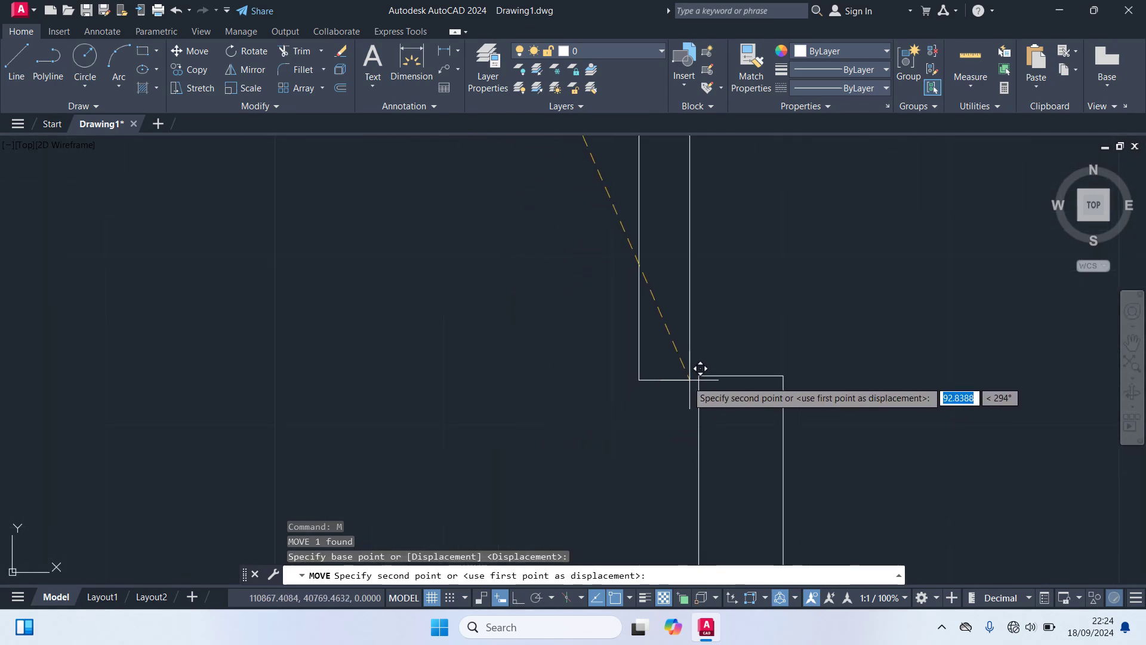
click(699, 376)
scroll(475, 402, down, 8)
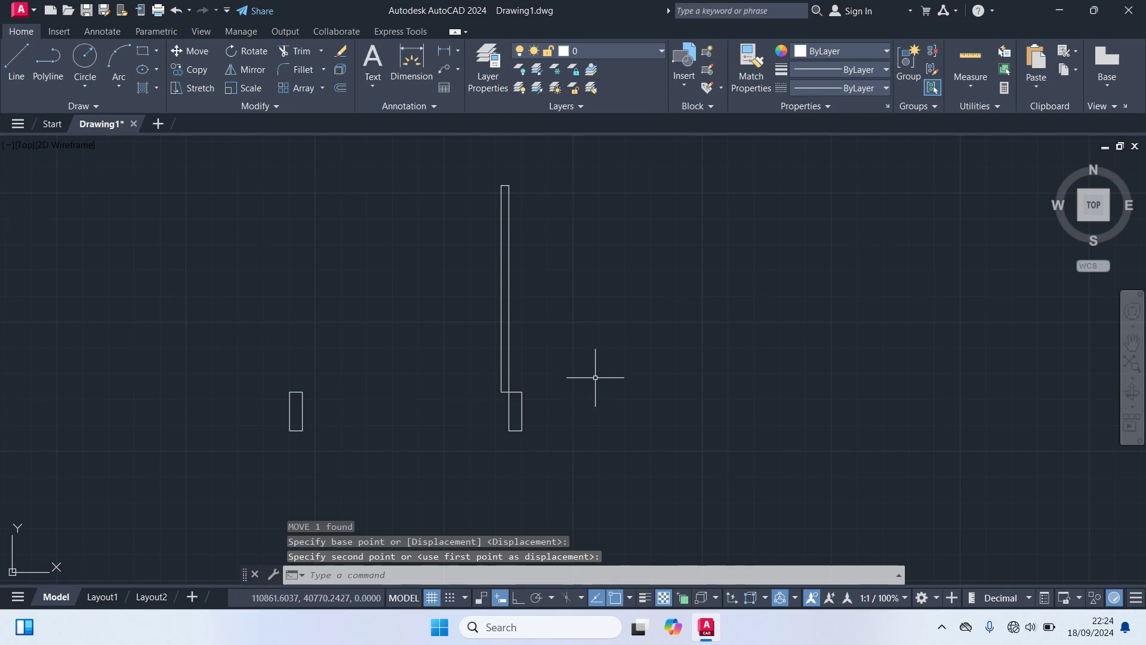
- Draw a three-point arc from the leaf's upper-left corner through the left jamb's upper-right corner, ending at that jamb's lower-right corner
middle_drag(609, 326, 727, 334)
text(ar)
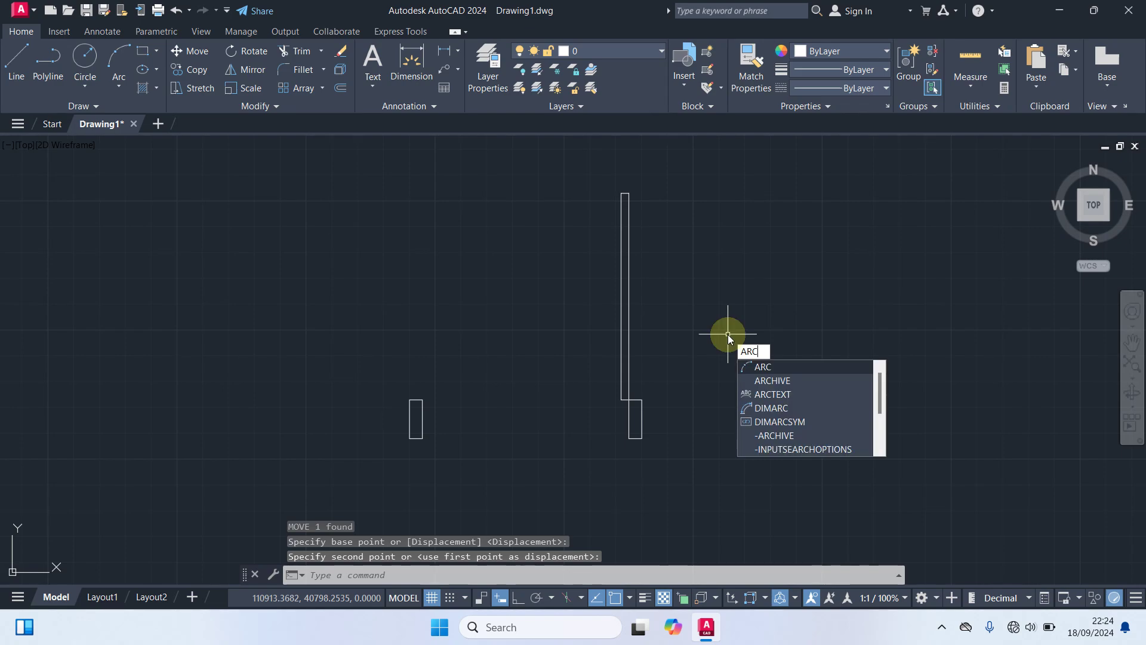
text(c)
key(Return)
scroll(602, 234, up, 2)
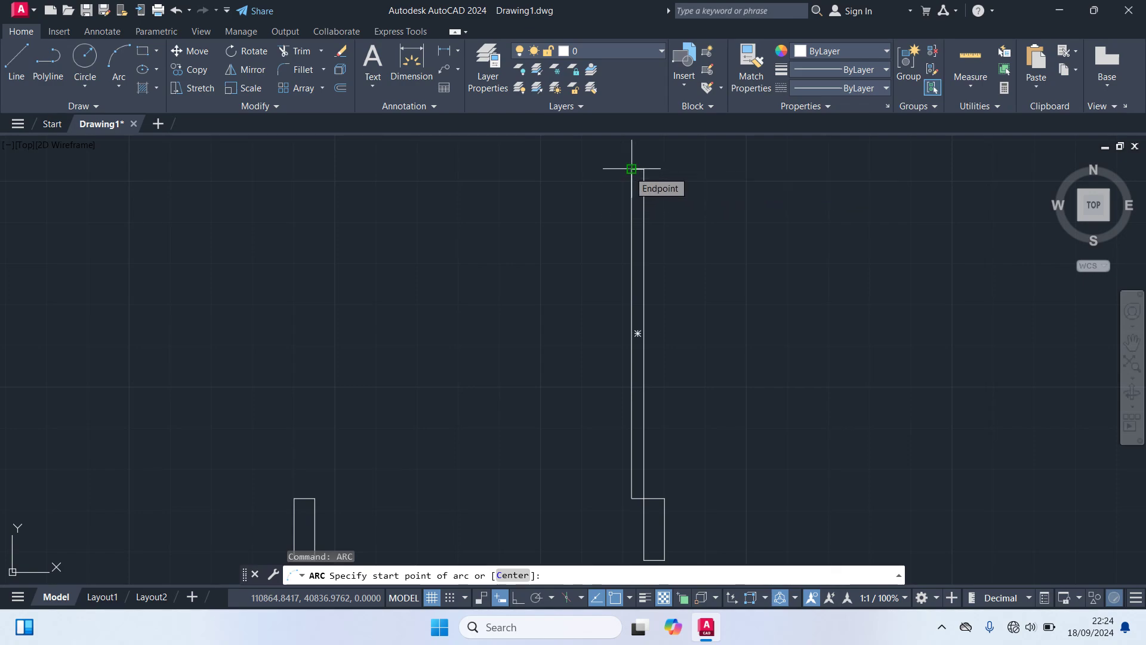
click(632, 169)
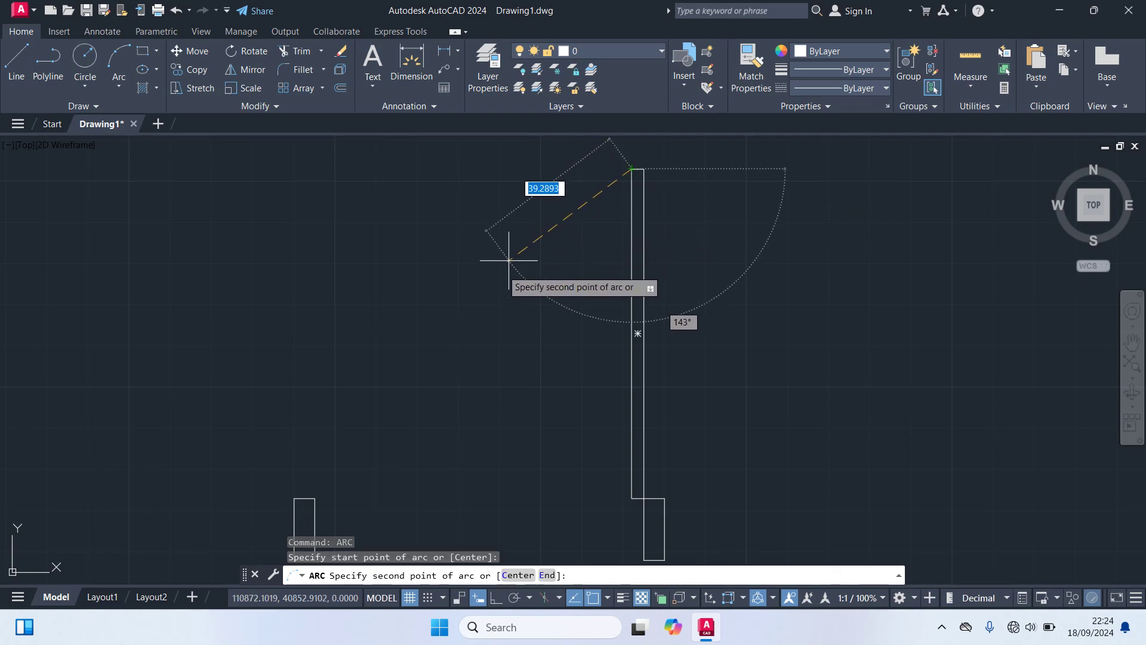
middle_drag(421, 389, 511, 260)
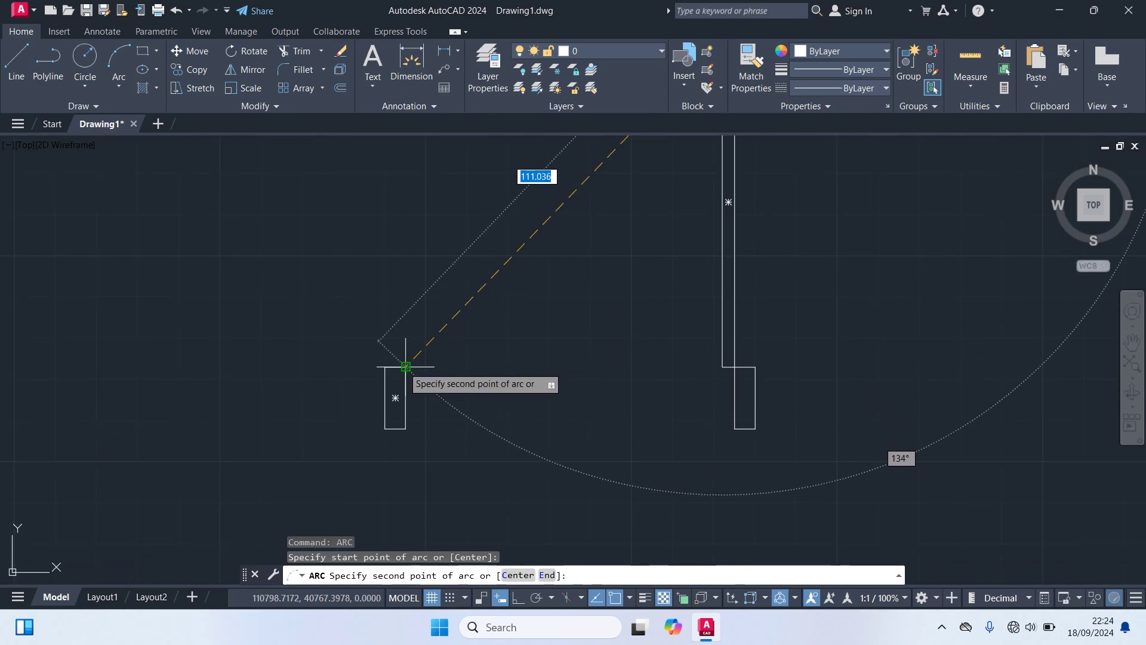
click(406, 367)
scroll(399, 425, up, 5)
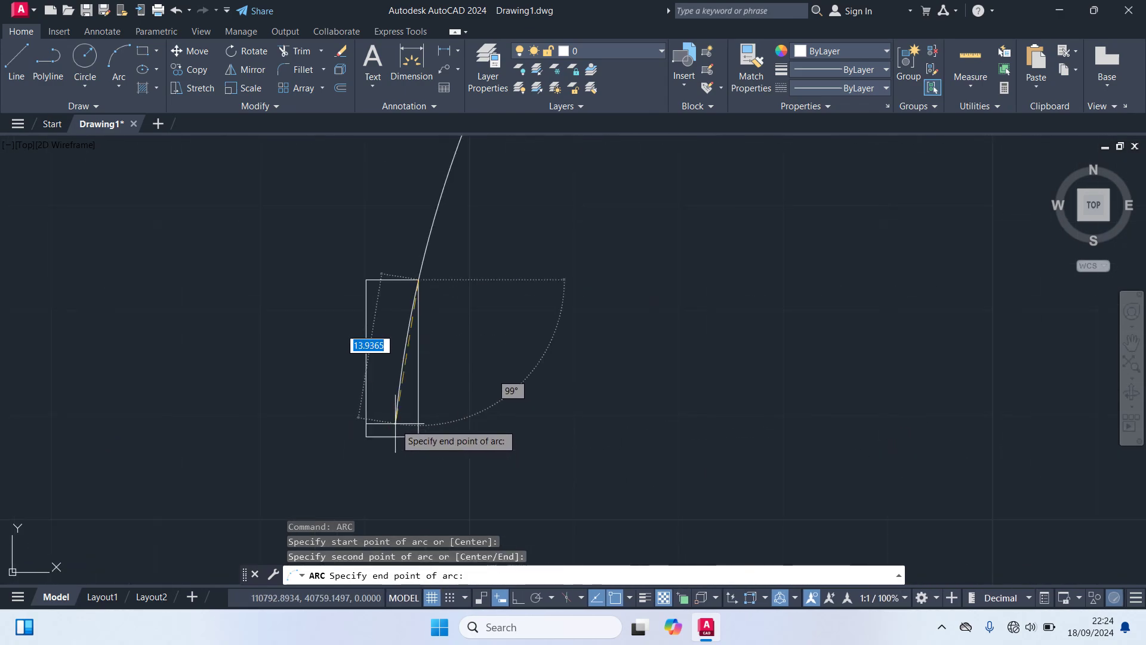
click(418, 444)
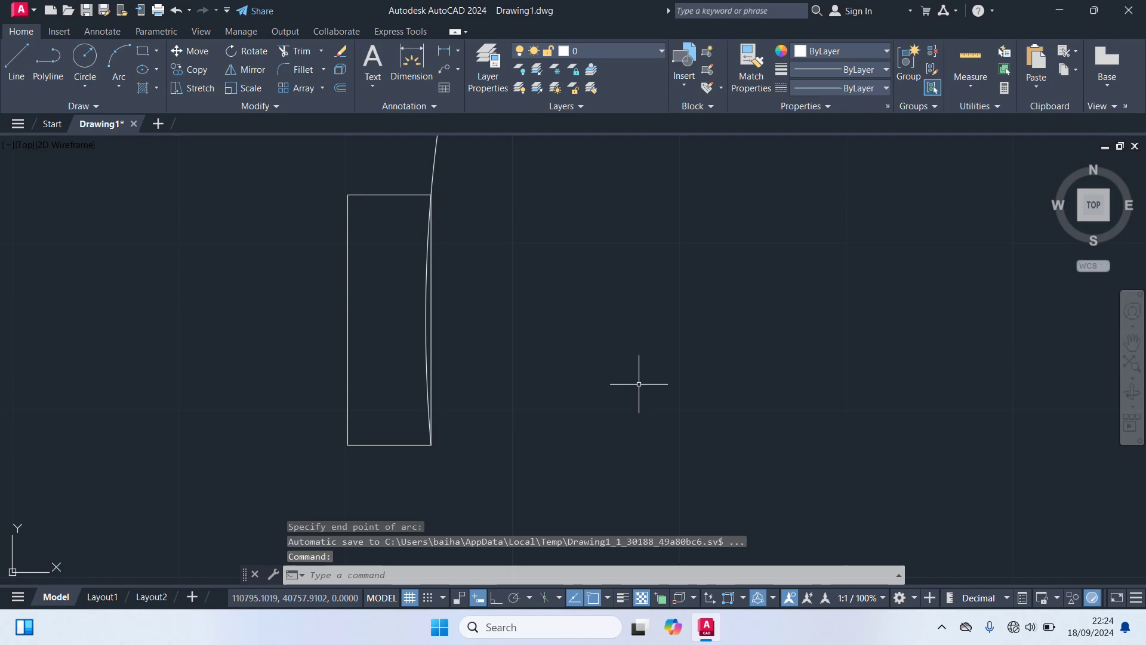
- Stretch the arc's lower endpoint up to the left jamb's upper-right corner
scroll(622, 430, down, 7)
middle_drag(622, 430, 524, 384)
scroll(481, 422, up, 8)
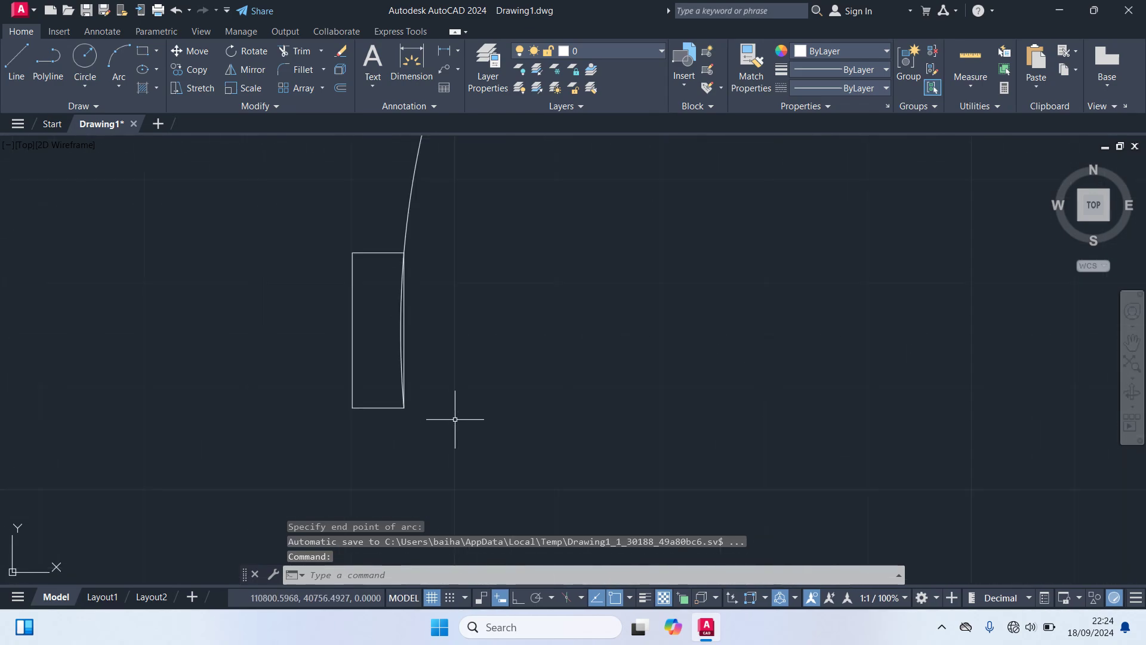
middle_drag(378, 328, 428, 455)
scroll(401, 403, down, 2)
click(400, 403)
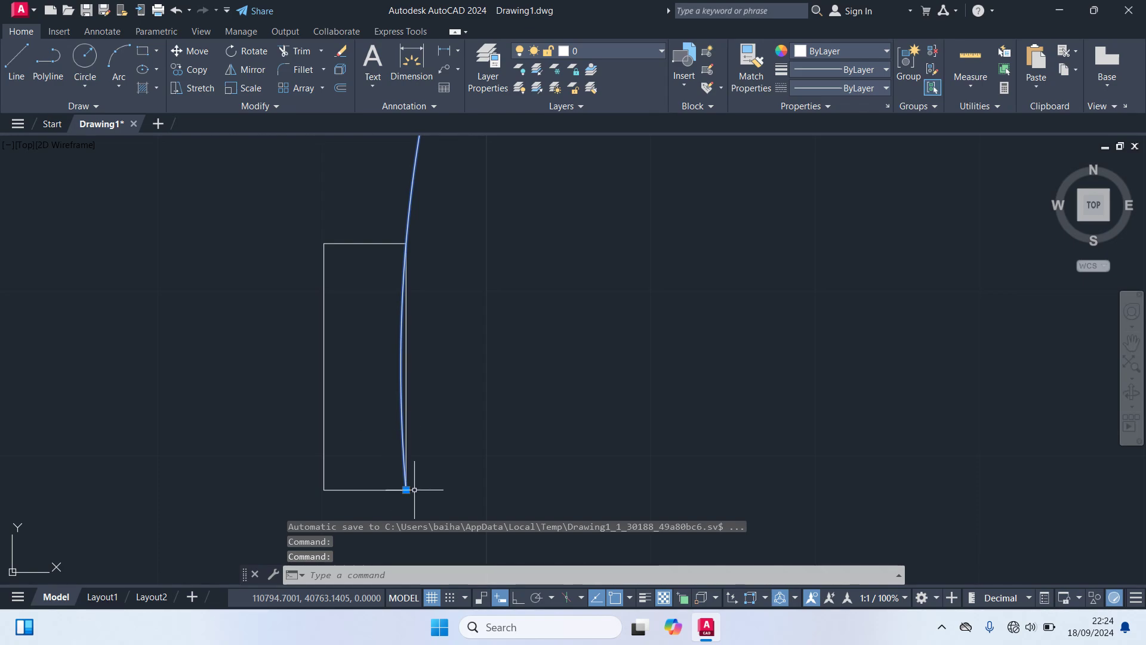
click(406, 490)
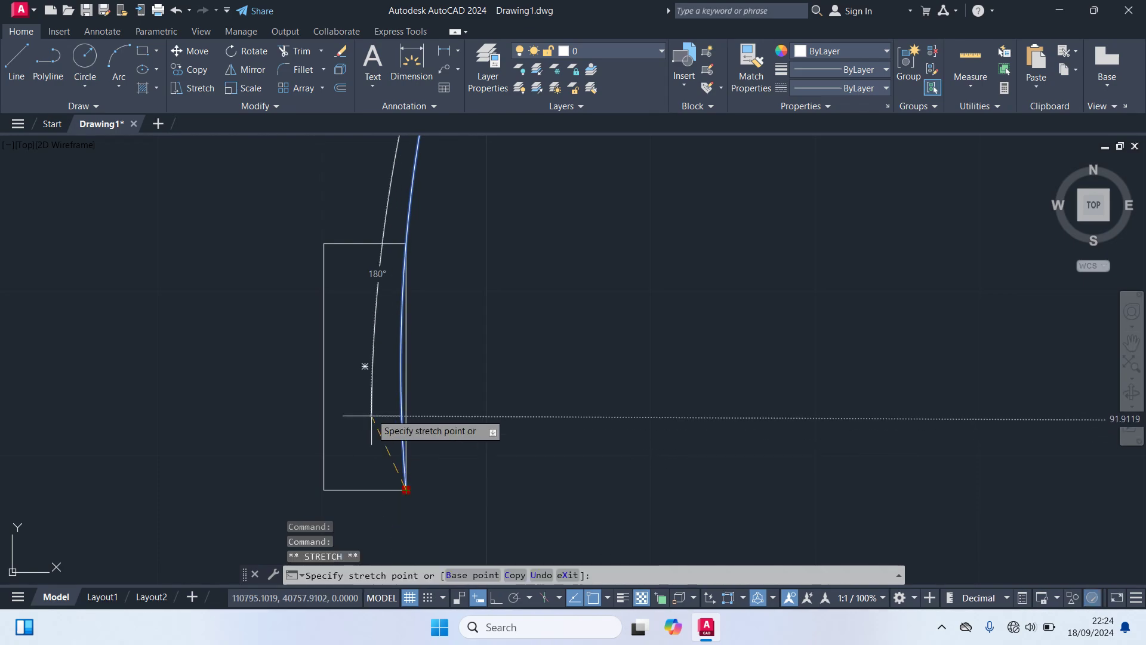
click(406, 244)
scroll(471, 330, down, 5)
scroll(542, 368, down, 2)
mouse_move(769, 317)
middle_down()
mouse_move(691, 350)
mouse_move(675, 328)
middle_up()
key(Escape)
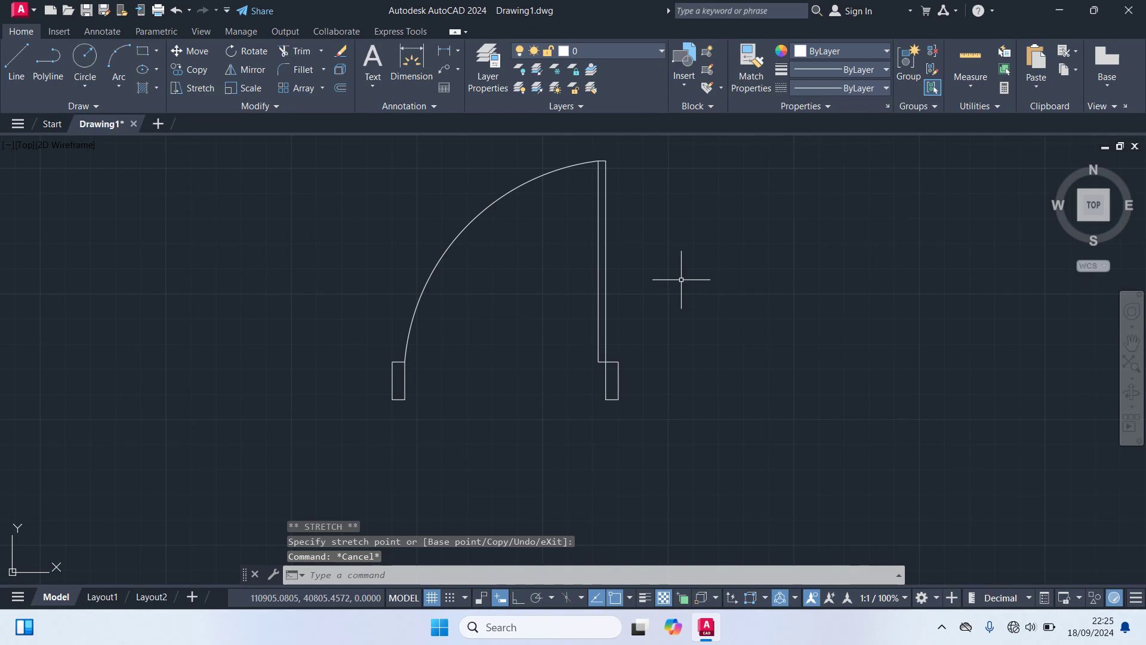
- Copy the complete door symbol about 338 units horizontally to the right, using the left jamb's lower-left corner as base point
scroll(662, 292, down, 2)
mouse_move(686, 315)
middle_down()
mouse_move(624, 299)
mouse_move(542, 317)
middle_up()
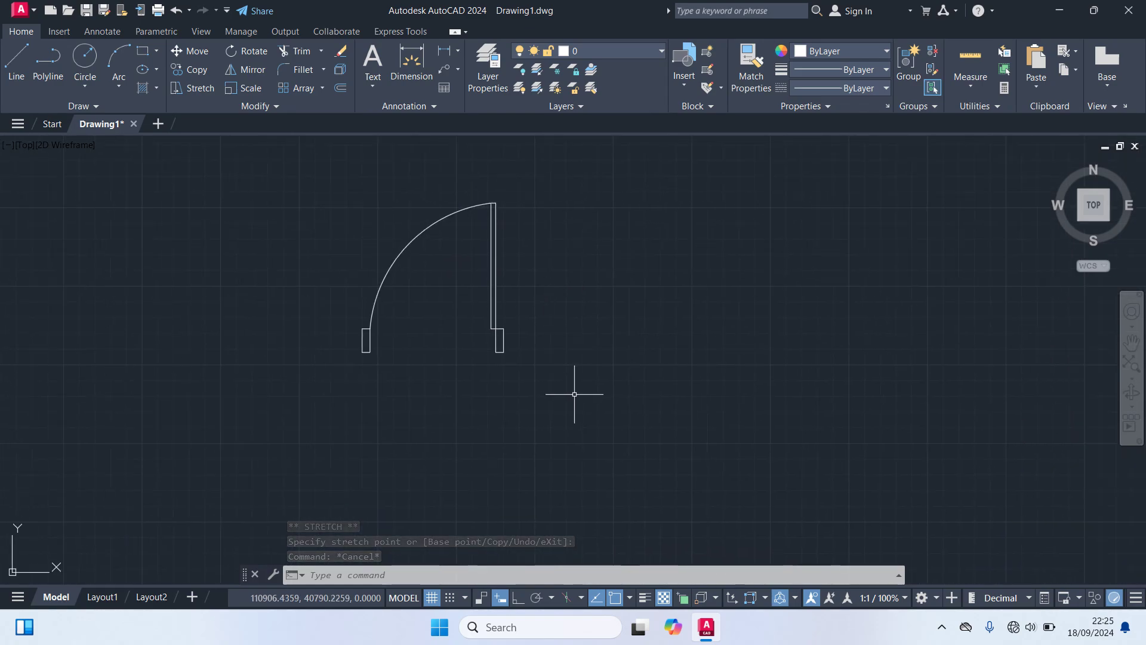
click(575, 394)
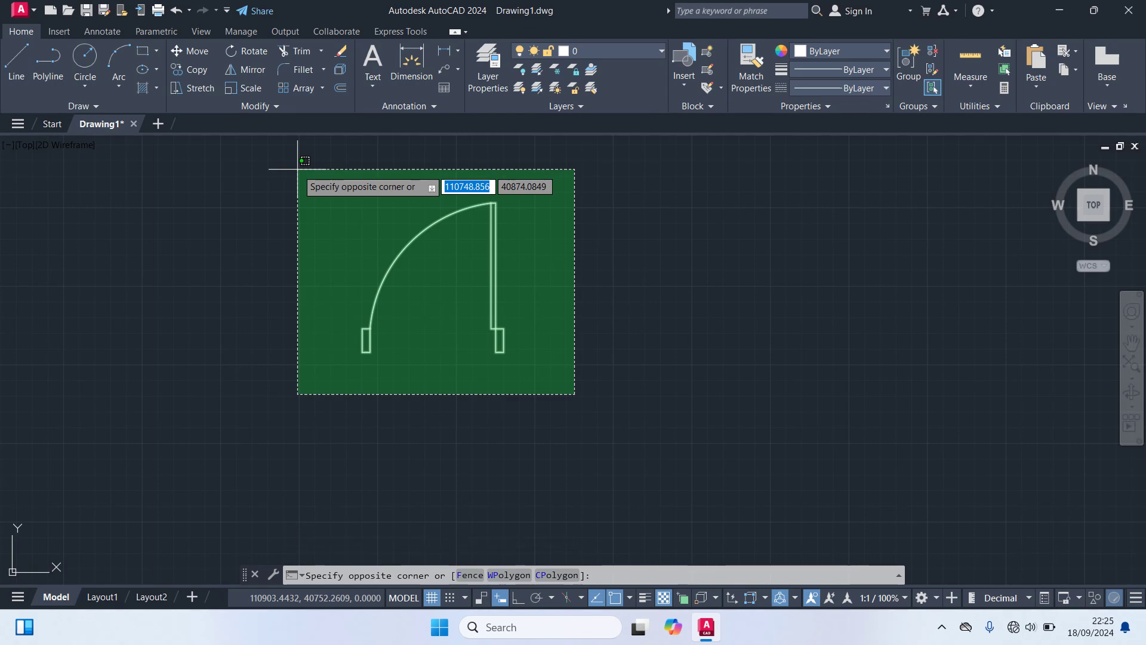
click(298, 169)
text(CO)
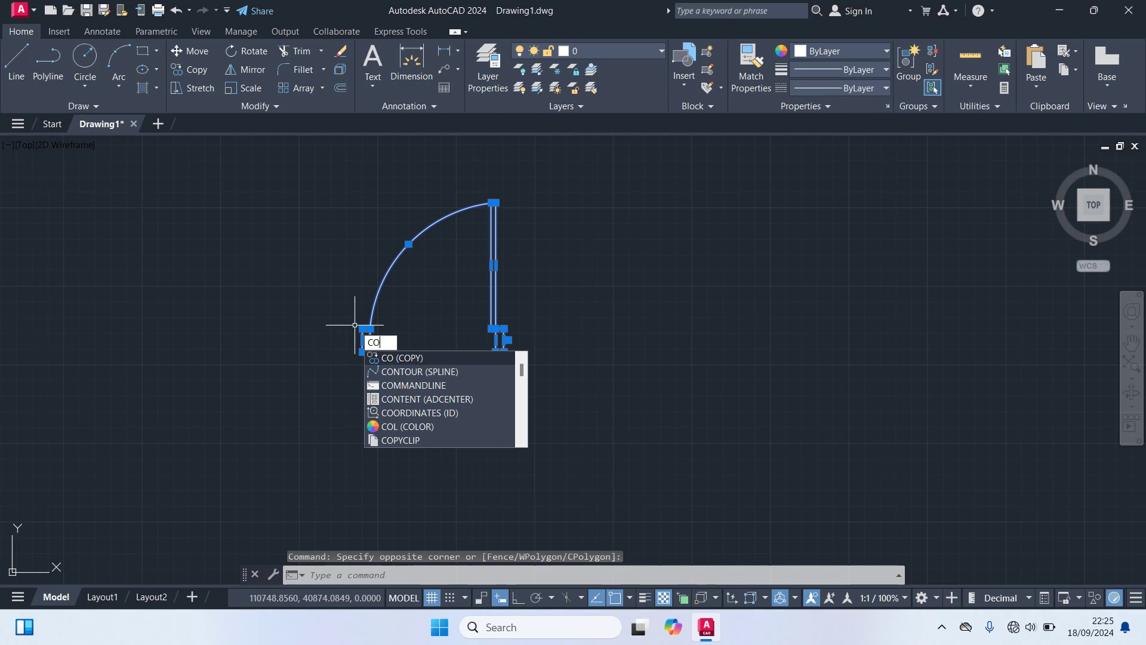
key(Return)
click(363, 351)
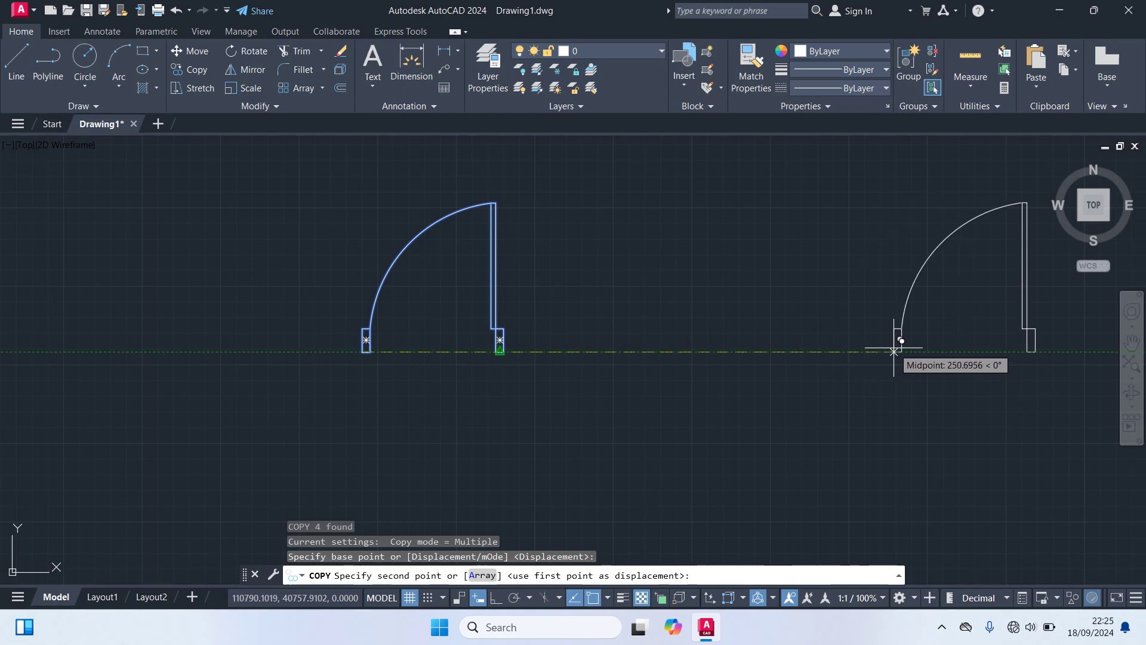
click(894, 352)
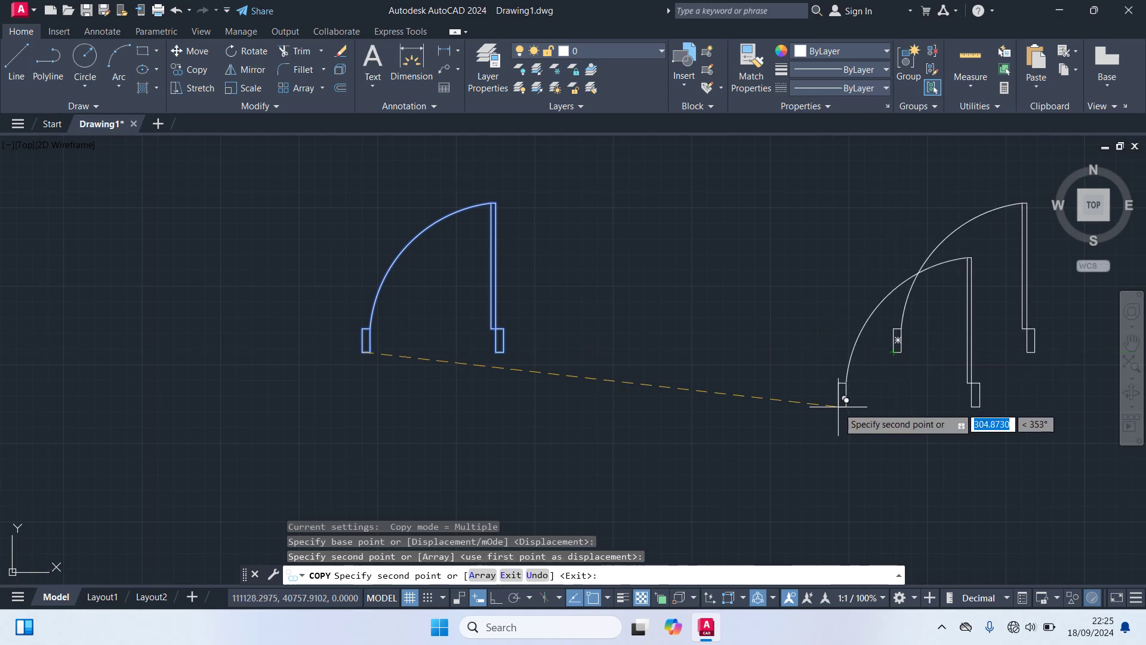
key(Escape)
- Trim away the top, left and bottom edges of the copied door's left jamb, leaving only its right edge
mouse_move(802, 395)
middle_down()
mouse_move(676, 394)
mouse_move(565, 371)
middle_up()
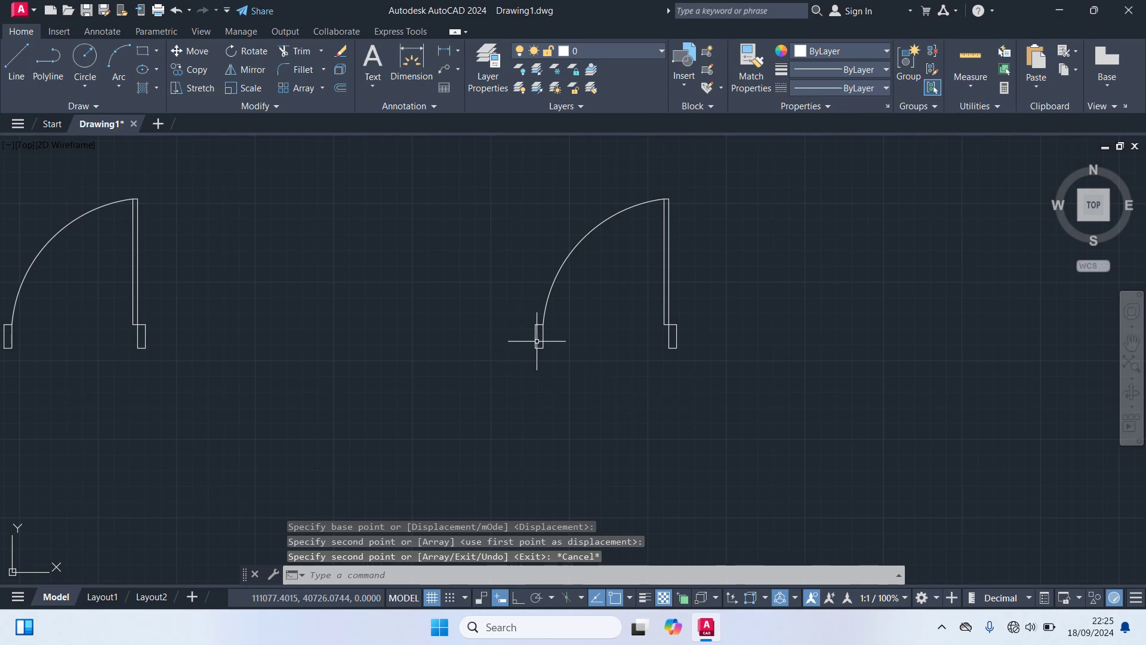
scroll(537, 334, up, 3)
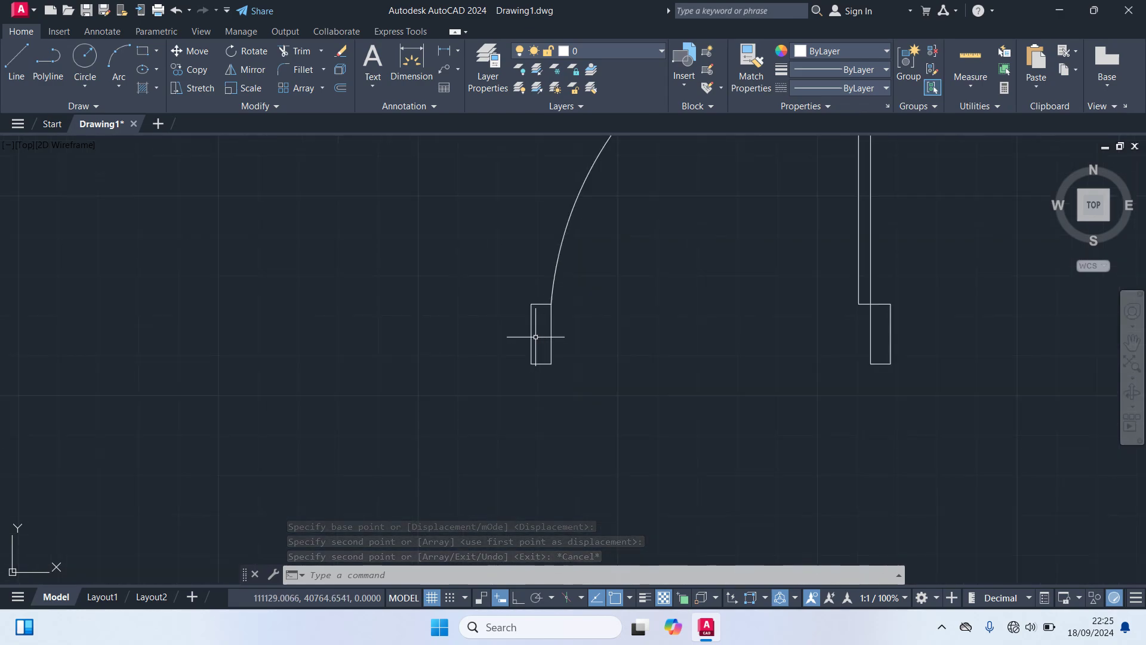
text(TR)
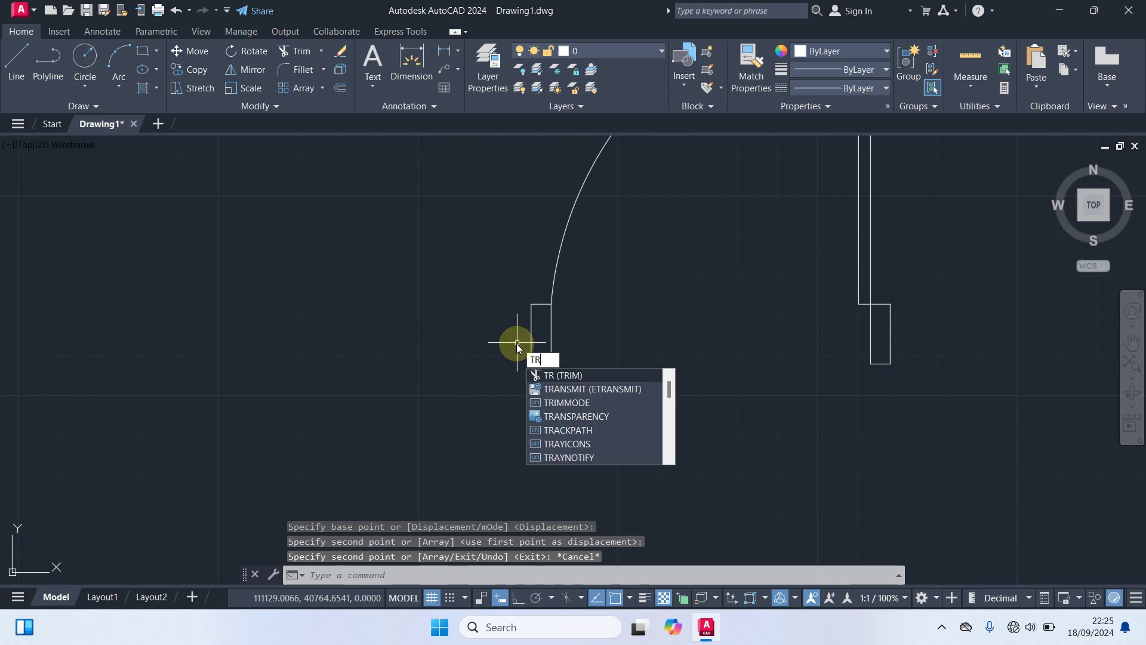
key(Return)
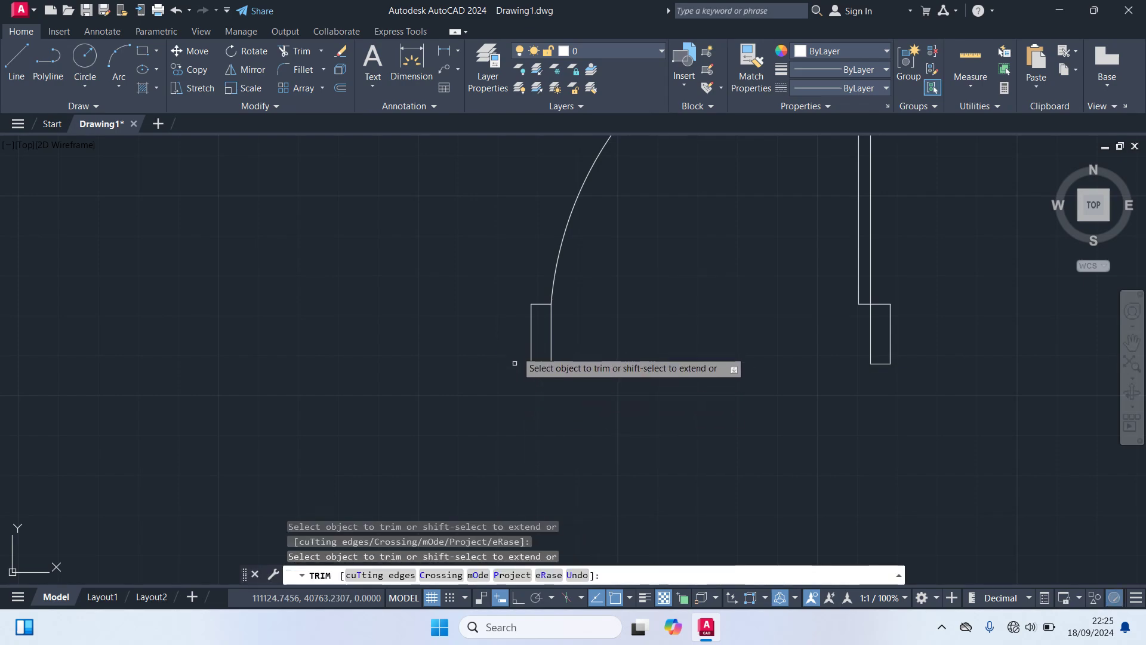
click(538, 304)
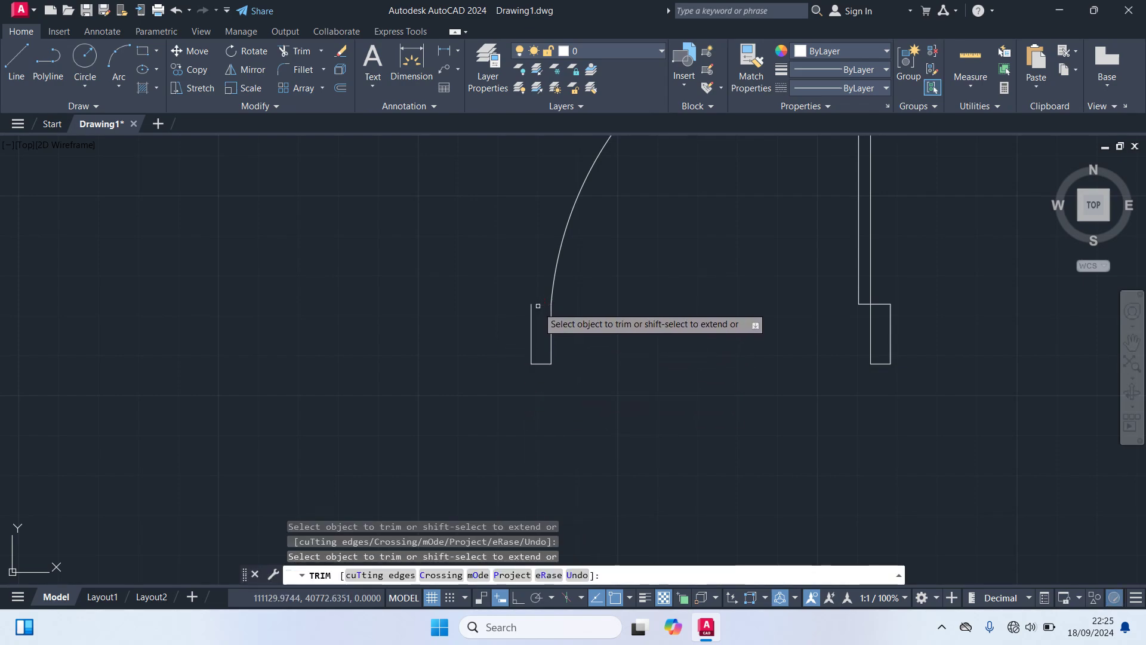
click(532, 321)
click(532, 365)
key(Return)
- Mirror the trimmed door copy about a vertical line through the lower end of its remaining jamb edge, keeping the source objects
scroll(504, 417, down, 2)
scroll(512, 435, up, 3)
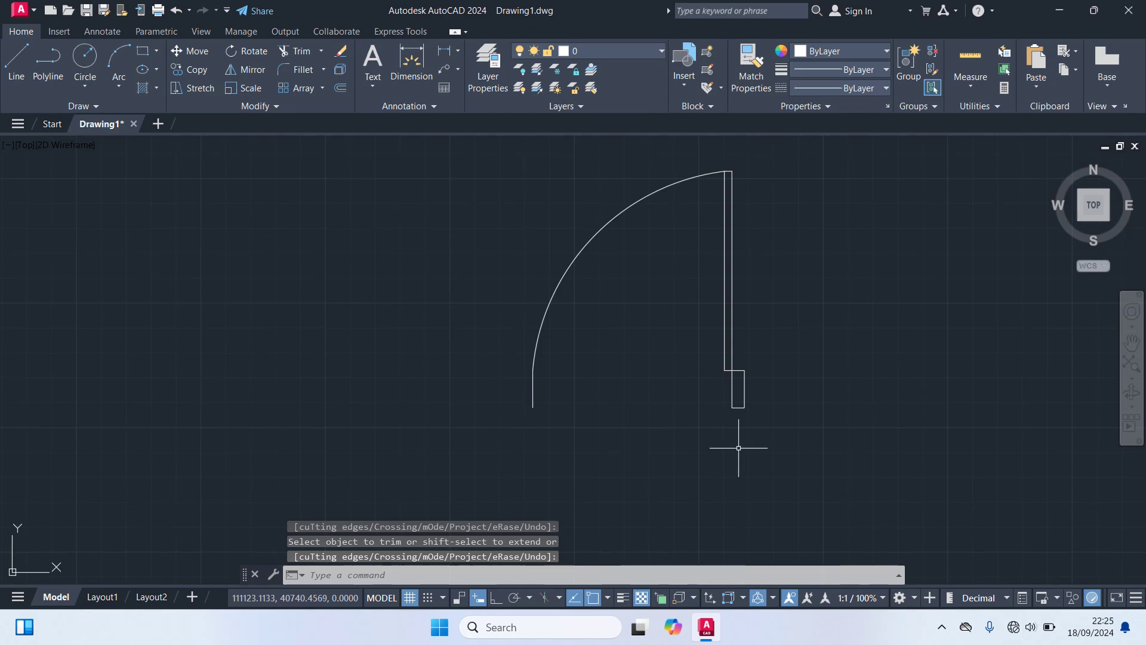
click(821, 459)
click(406, 143)
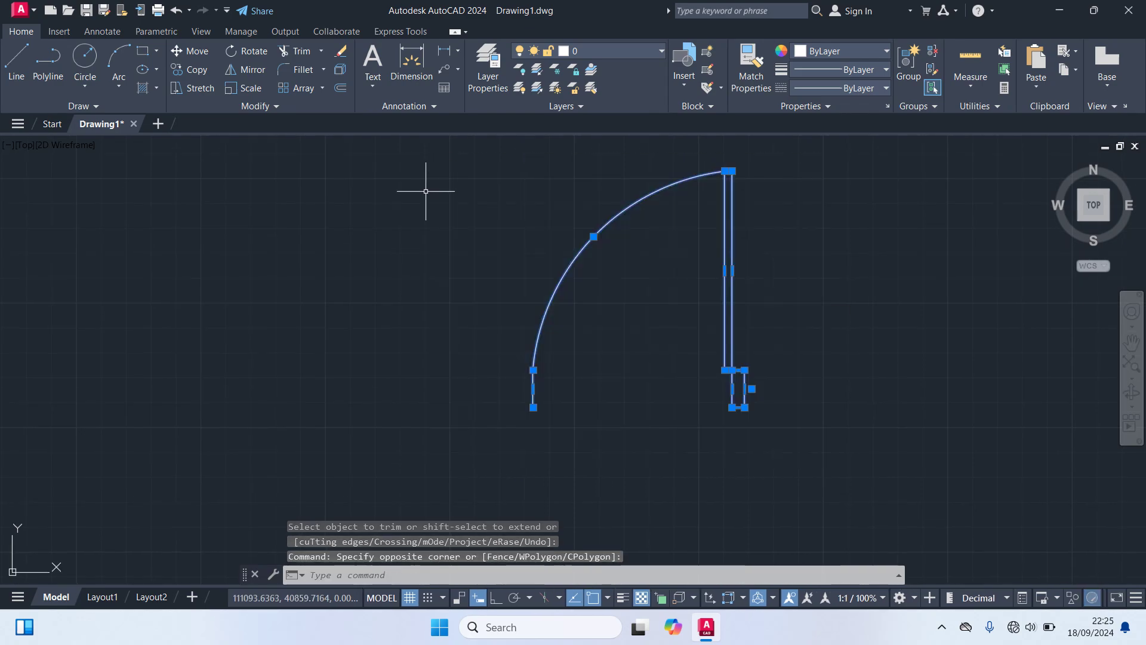
text(mi)
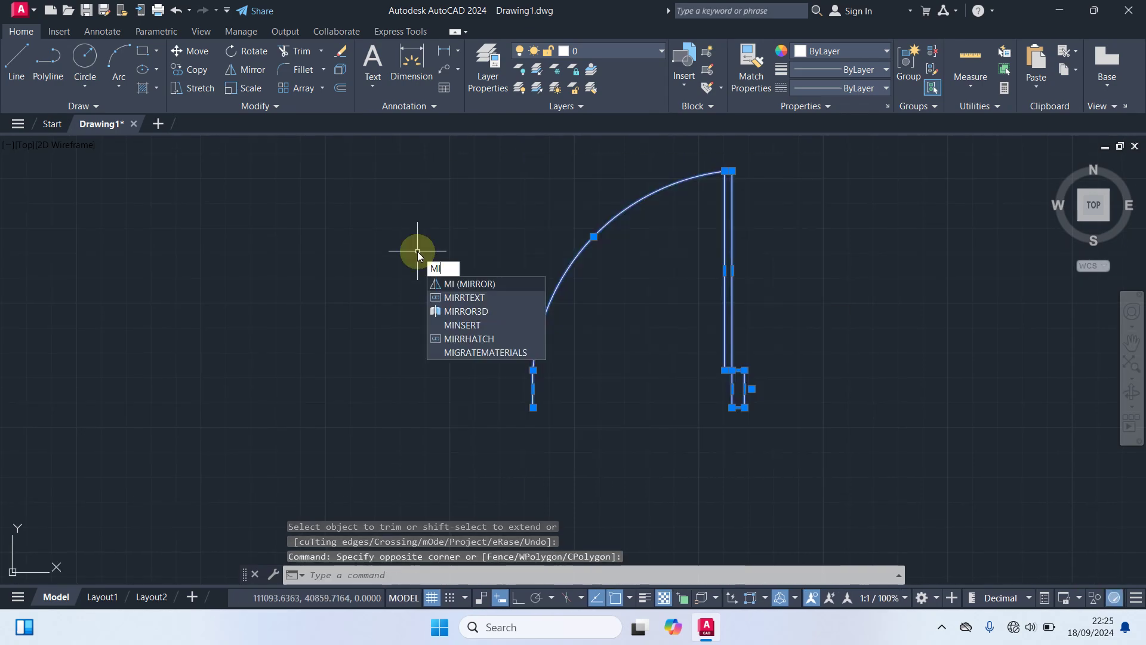
key(Return)
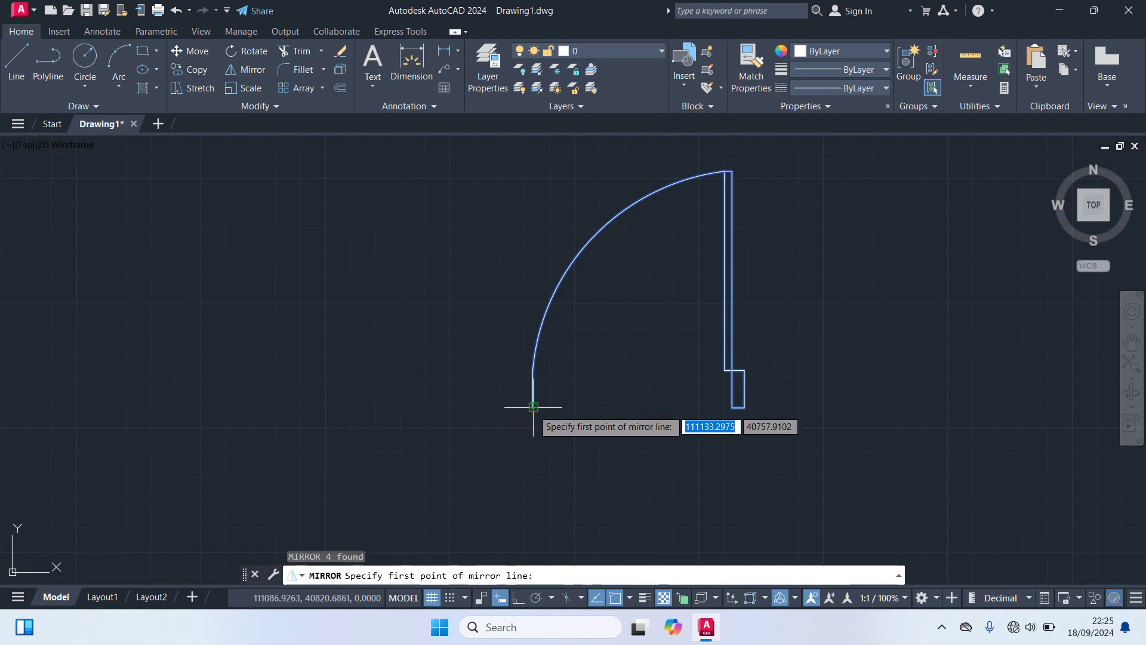
click(533, 407)
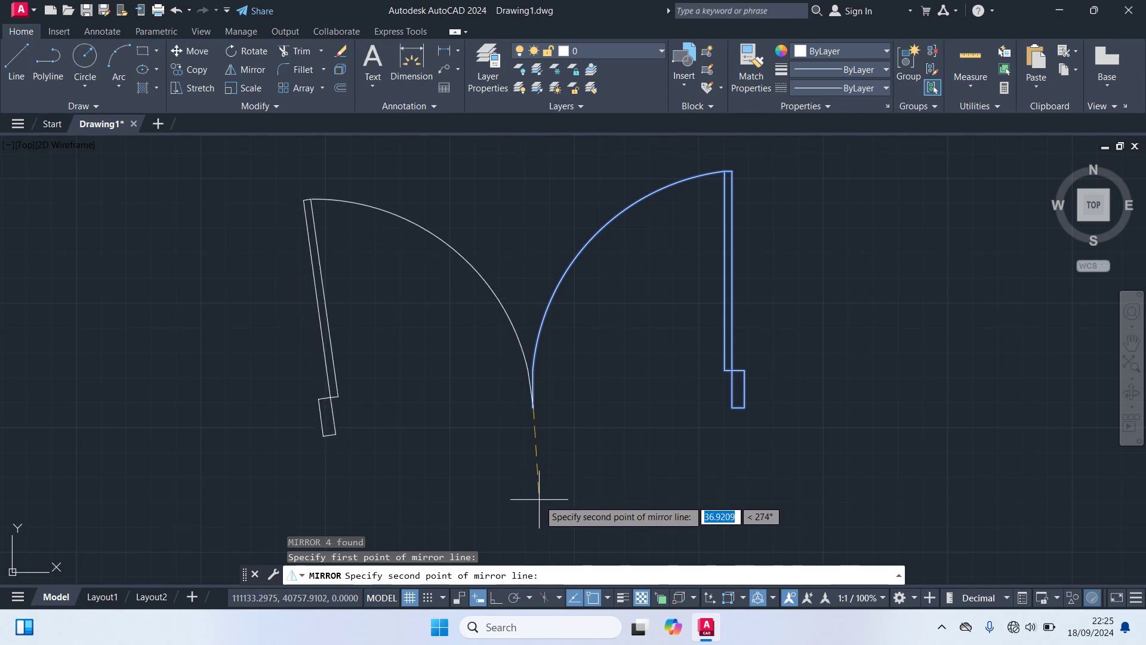
key(F9)
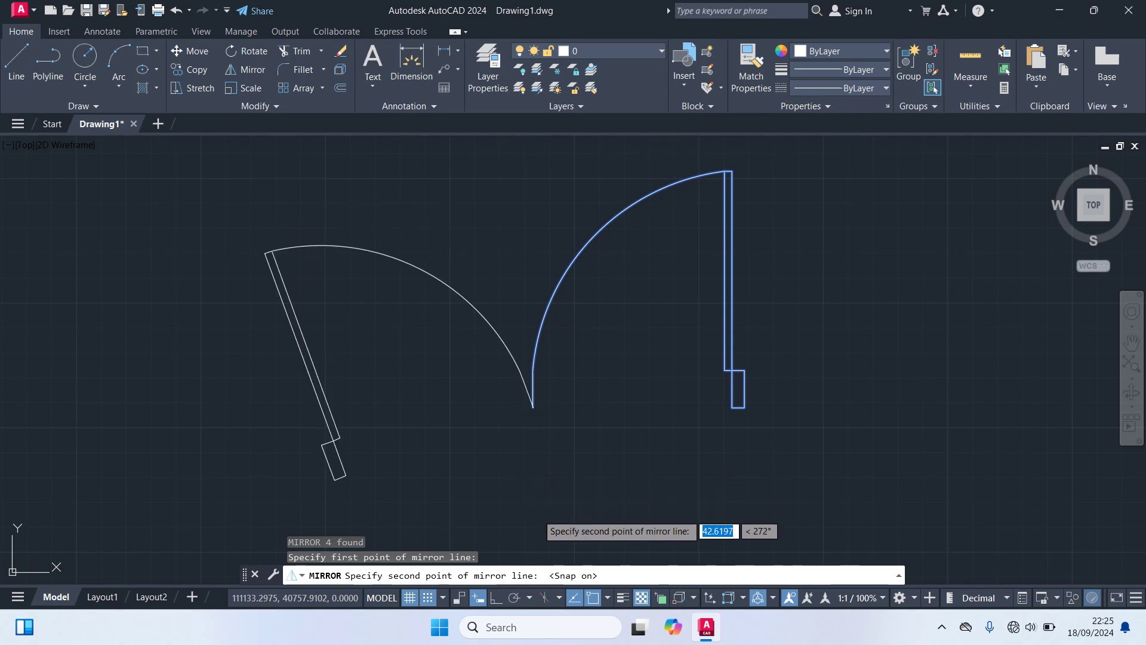
key(F9)
key(F8)
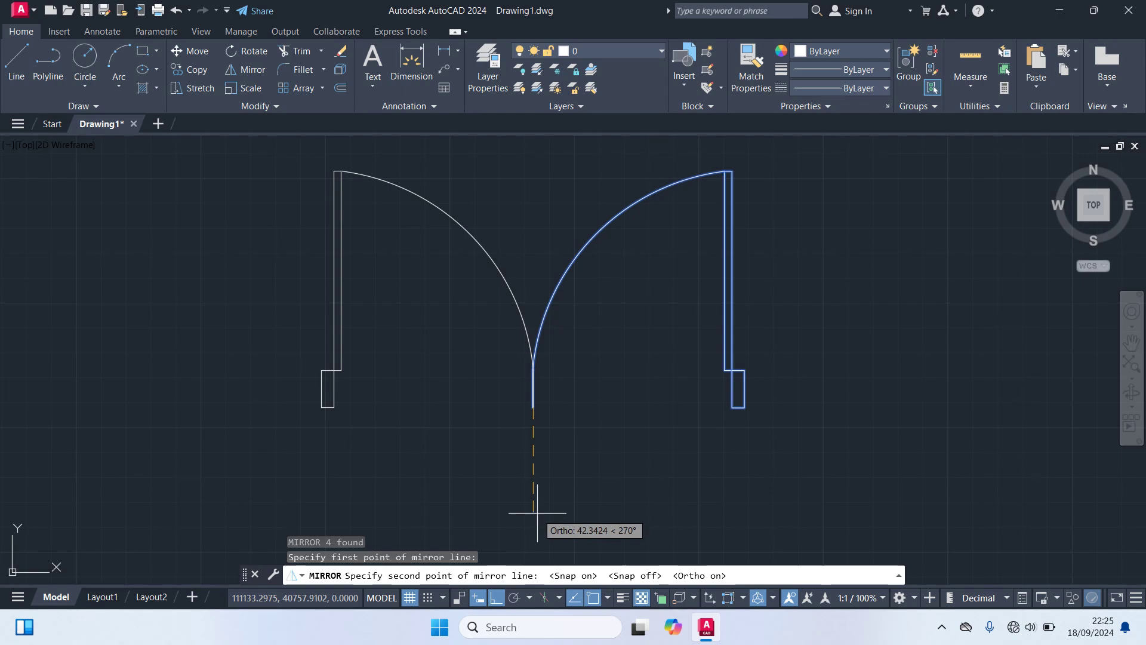
click(537, 512)
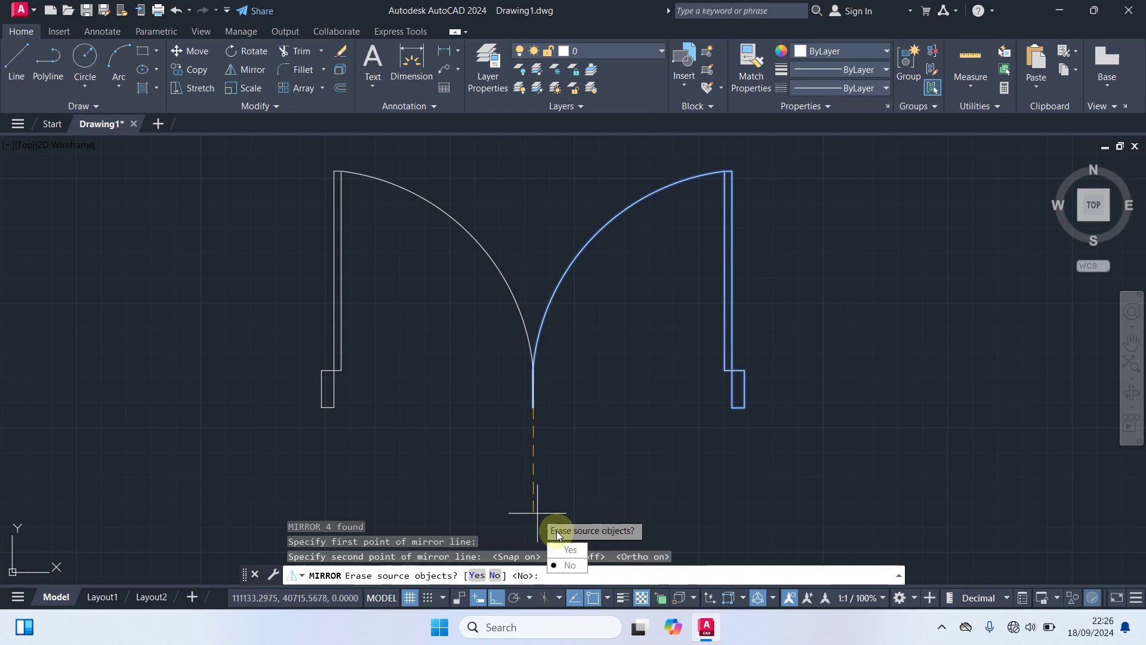
click(570, 564)
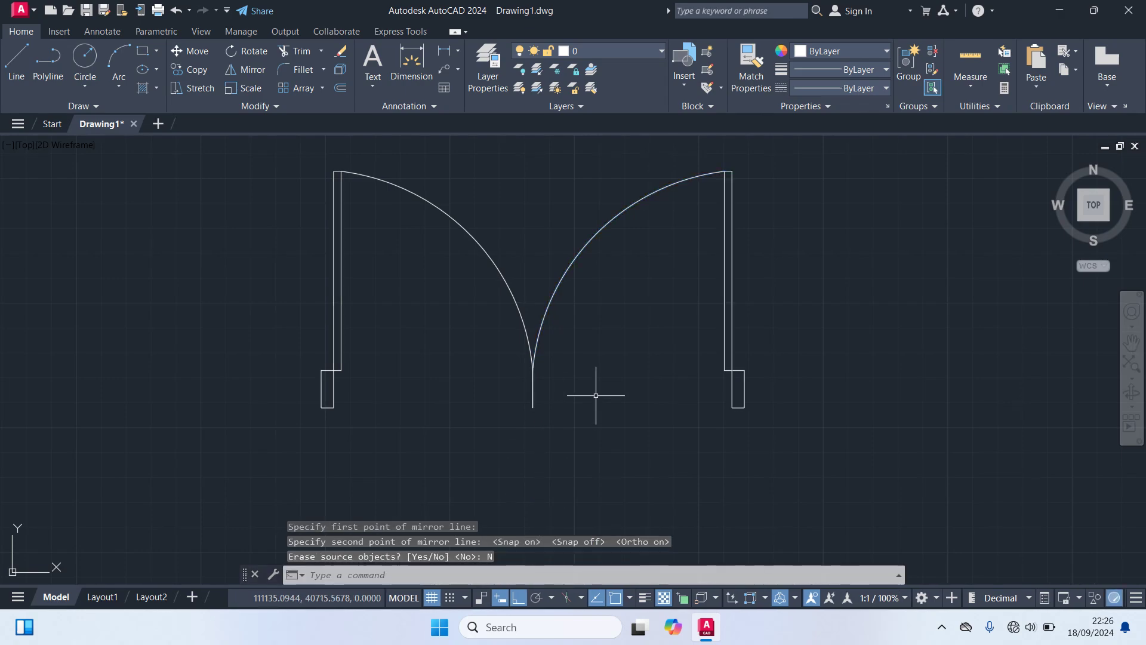
key(F8)
- Begin a block definition named Pintu 1 with its base point at the lower-right corner of the single door's right jamb
scroll(595, 395, down, 2)
middle_drag(595, 396, 742, 371)
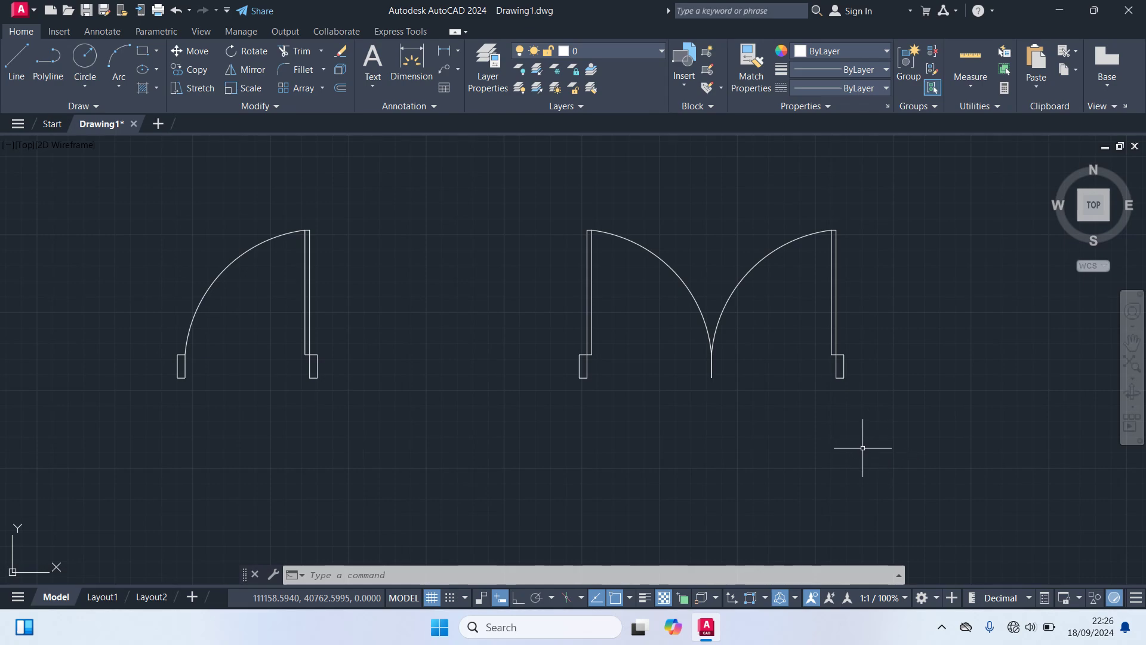
middle_drag(521, 418, 628, 417)
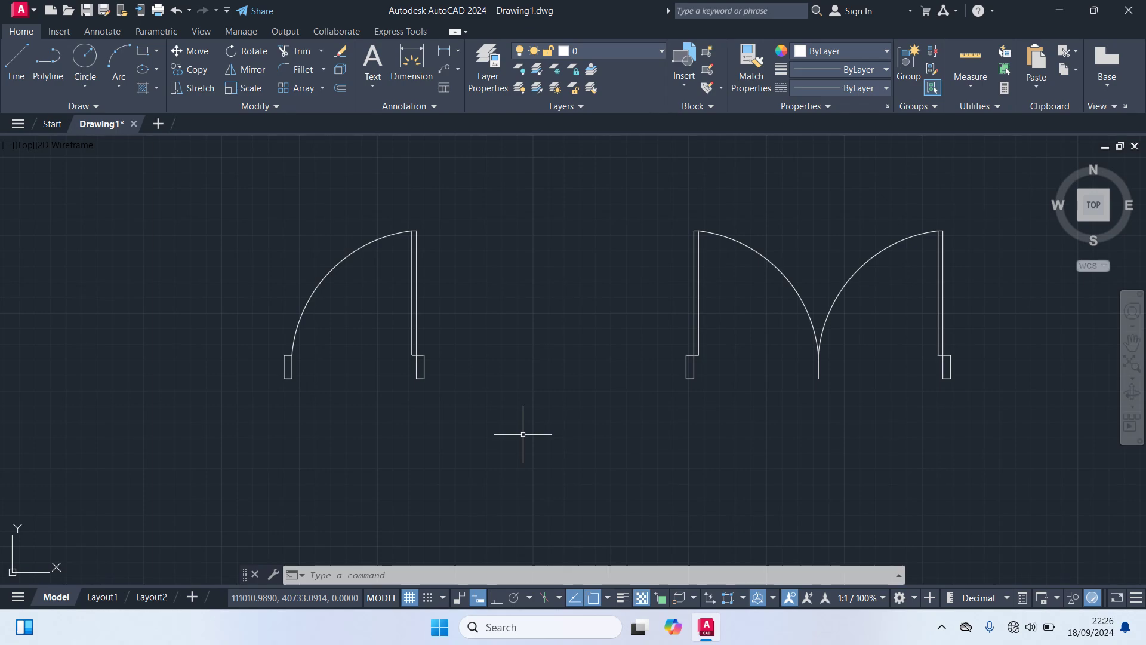
text(B)
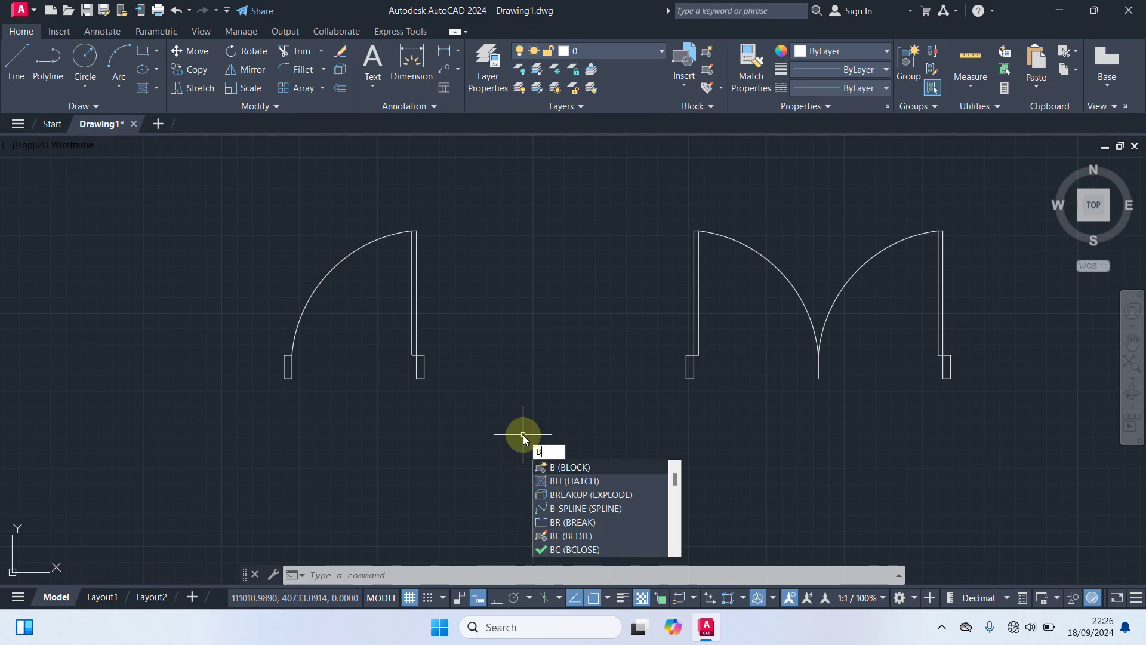
key(Return)
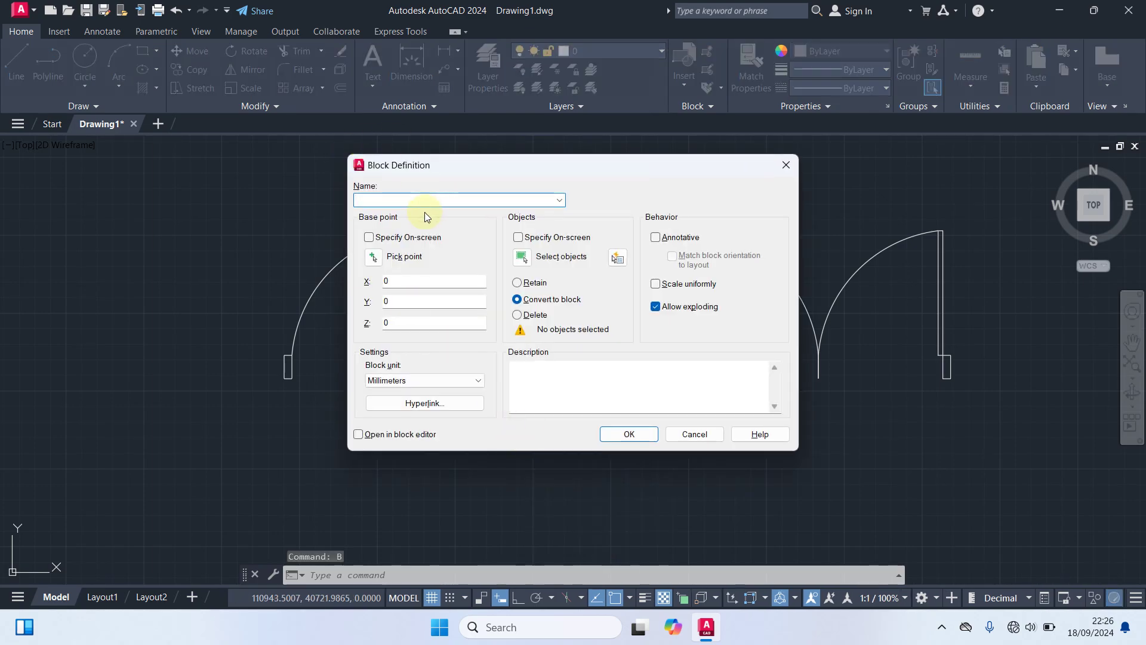
click(372, 198)
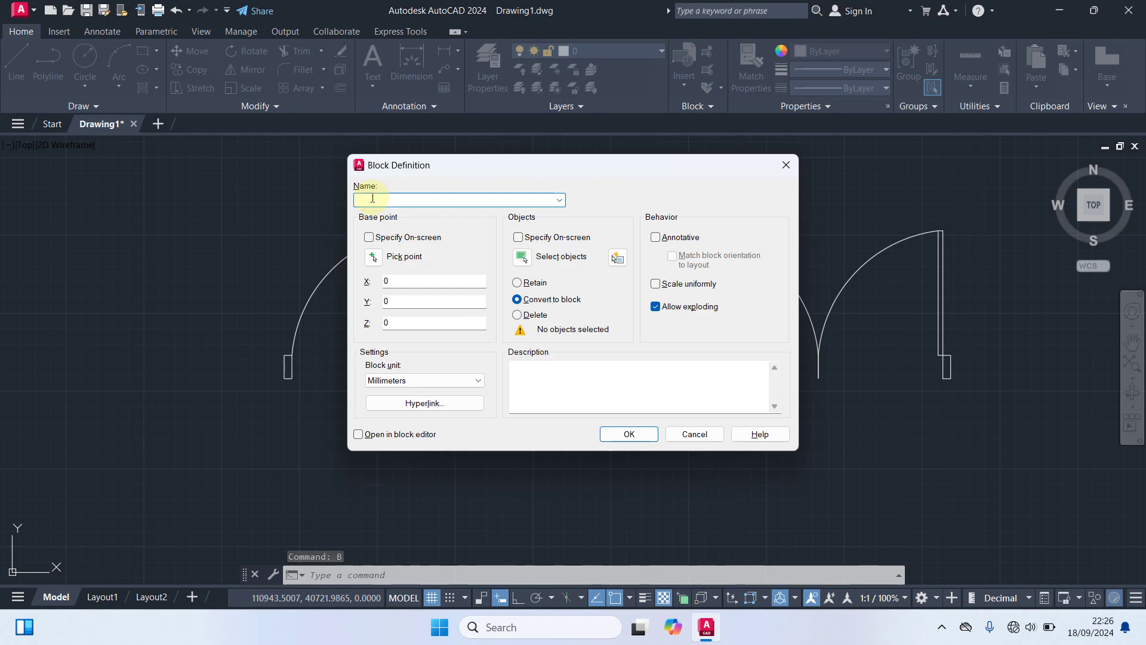
text(Pintu 1)
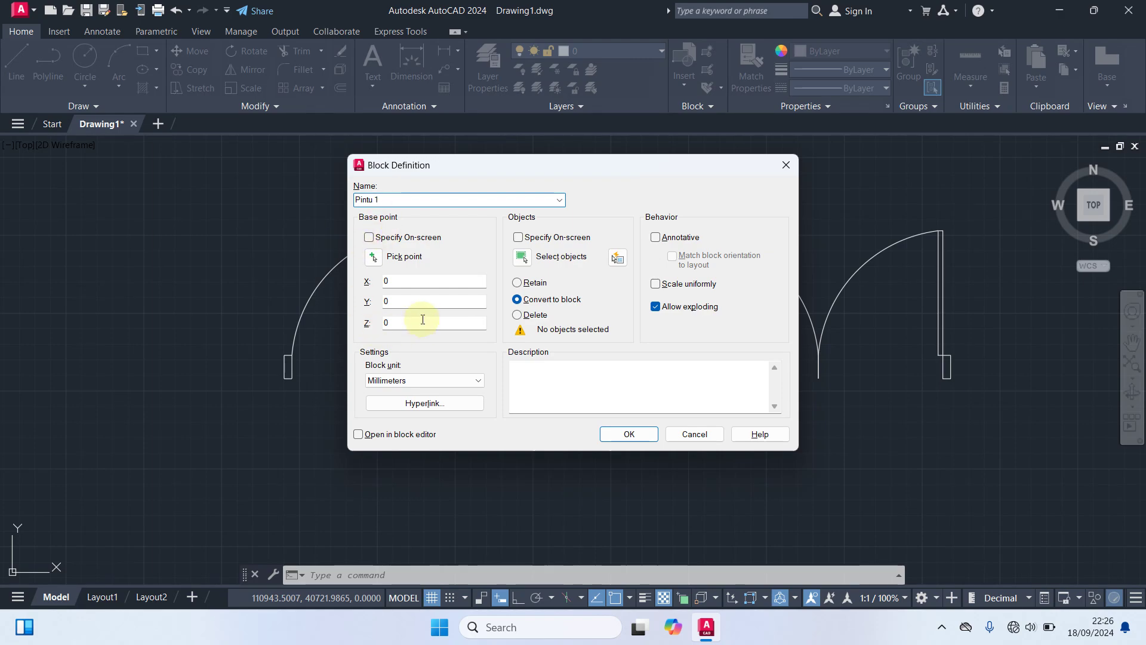
click(372, 257)
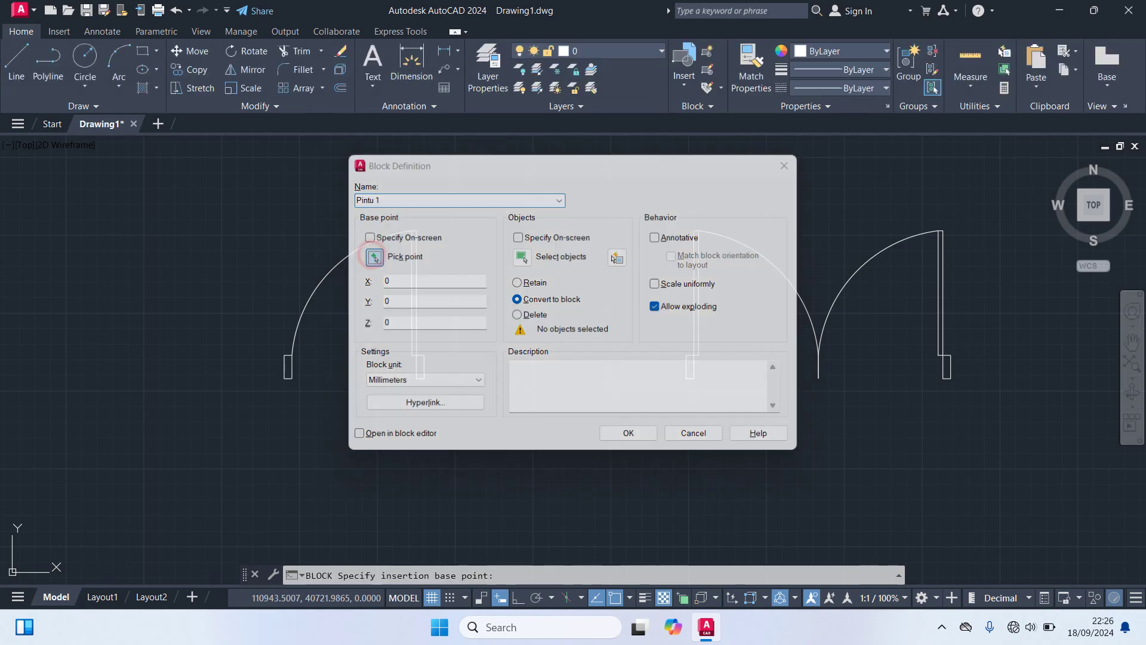
click(420, 372)
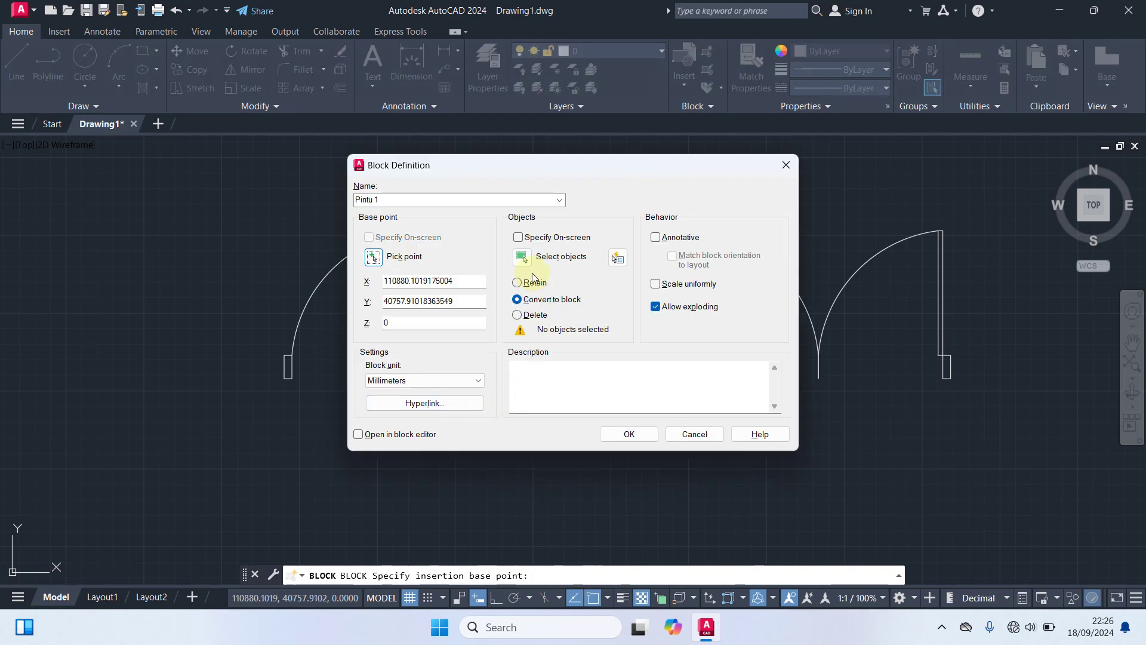
- Assign all the single door's objects to the Pintu 1 block and complete the definition
click(521, 257)
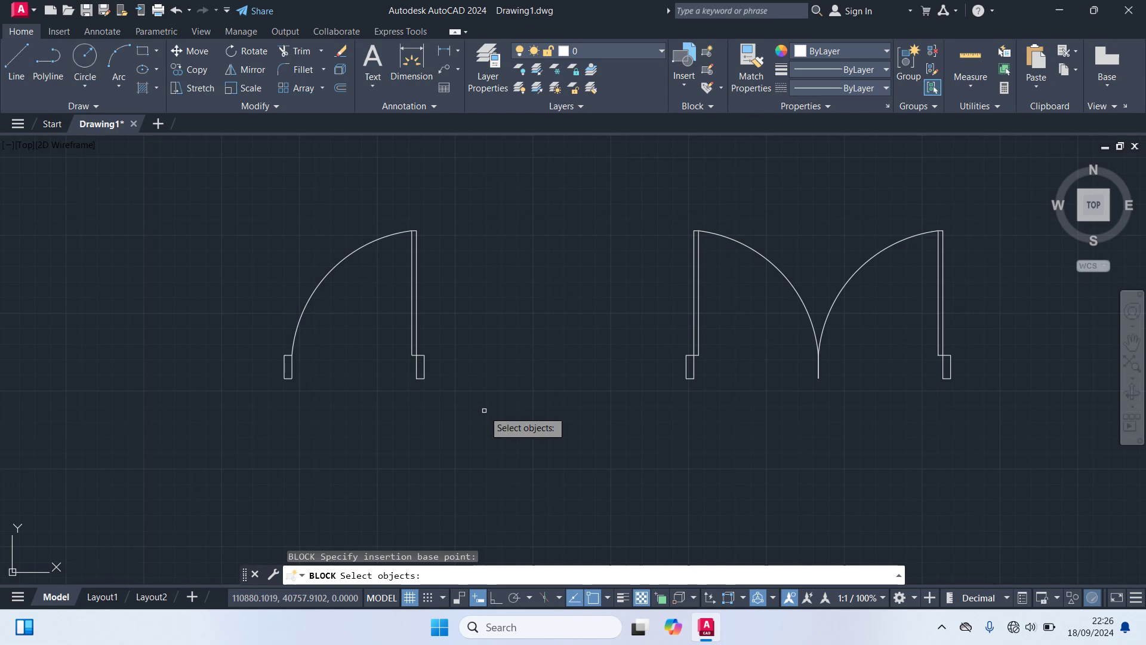
click(504, 454)
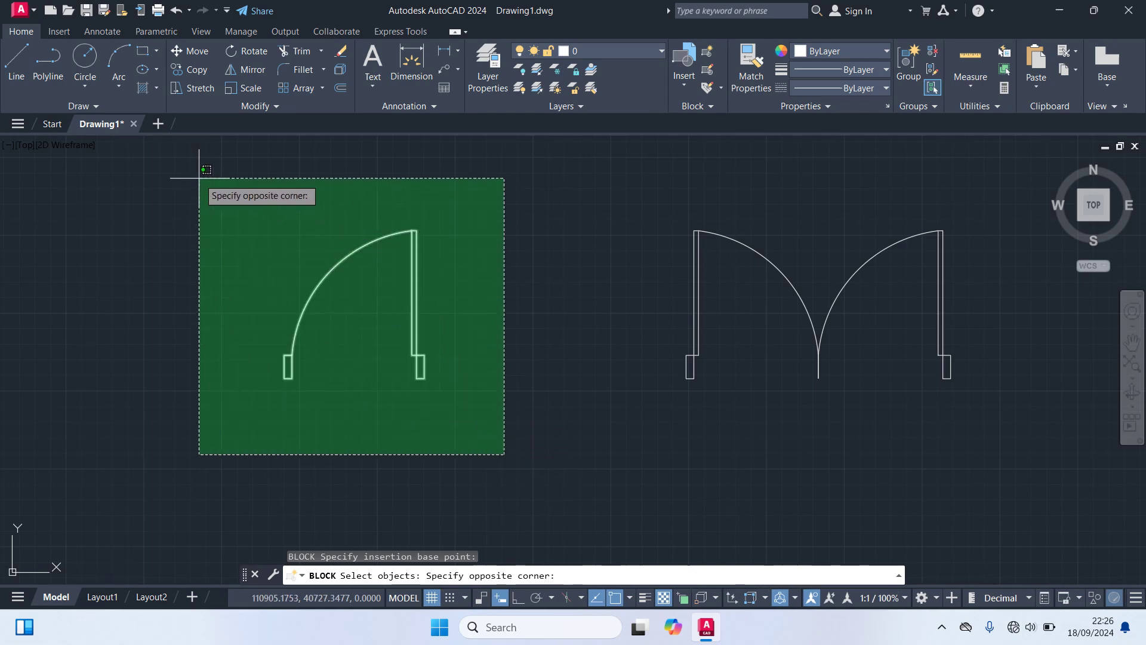
click(199, 178)
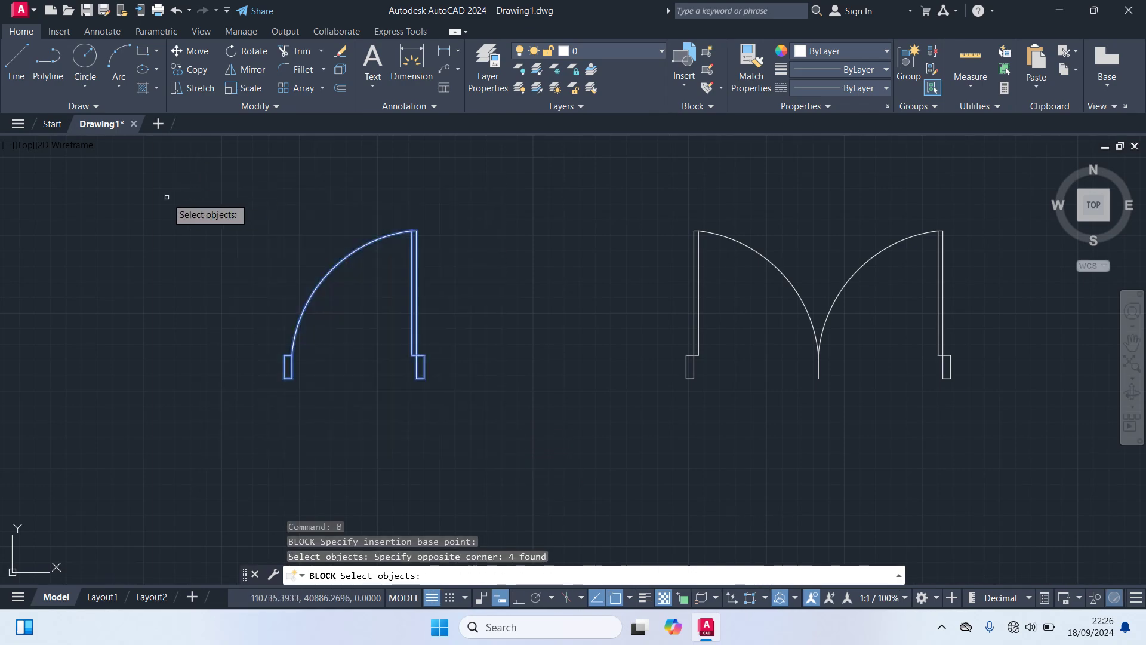
key(Return)
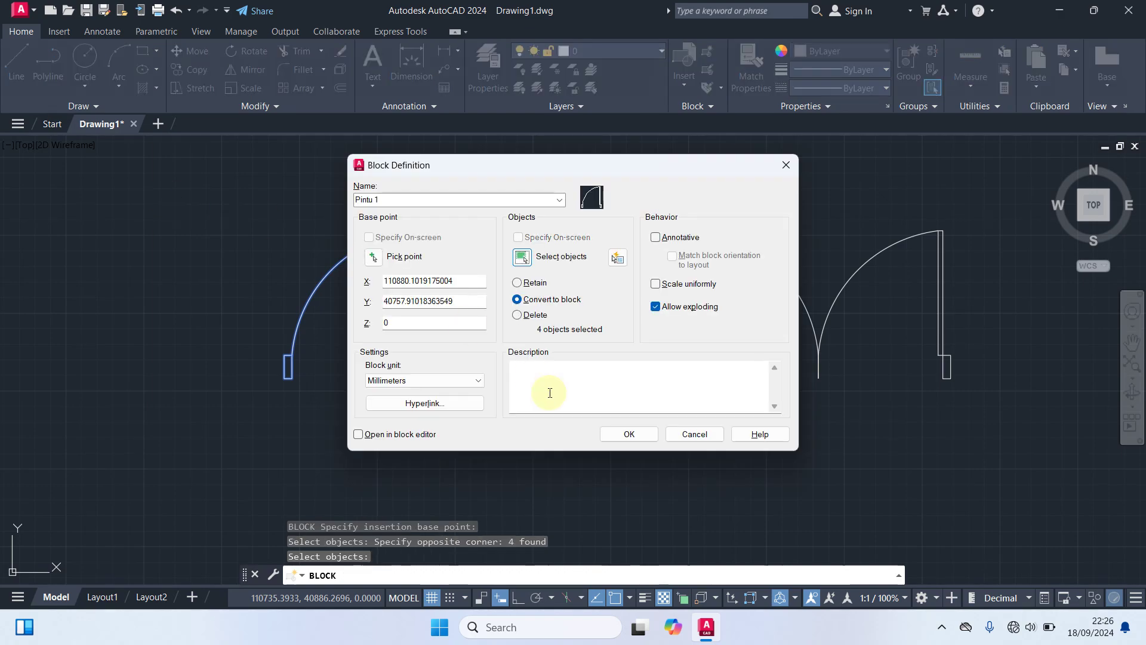
click(622, 431)
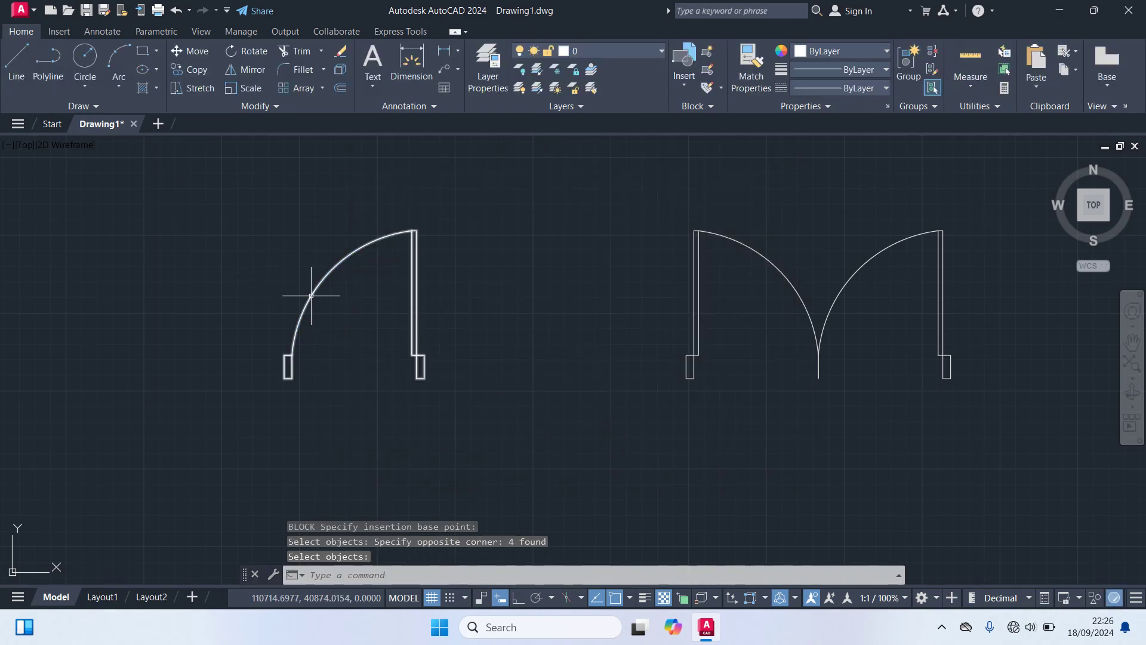
- Check how the single door selects as a block compared with the double door's arc and left leaf
click(311, 295)
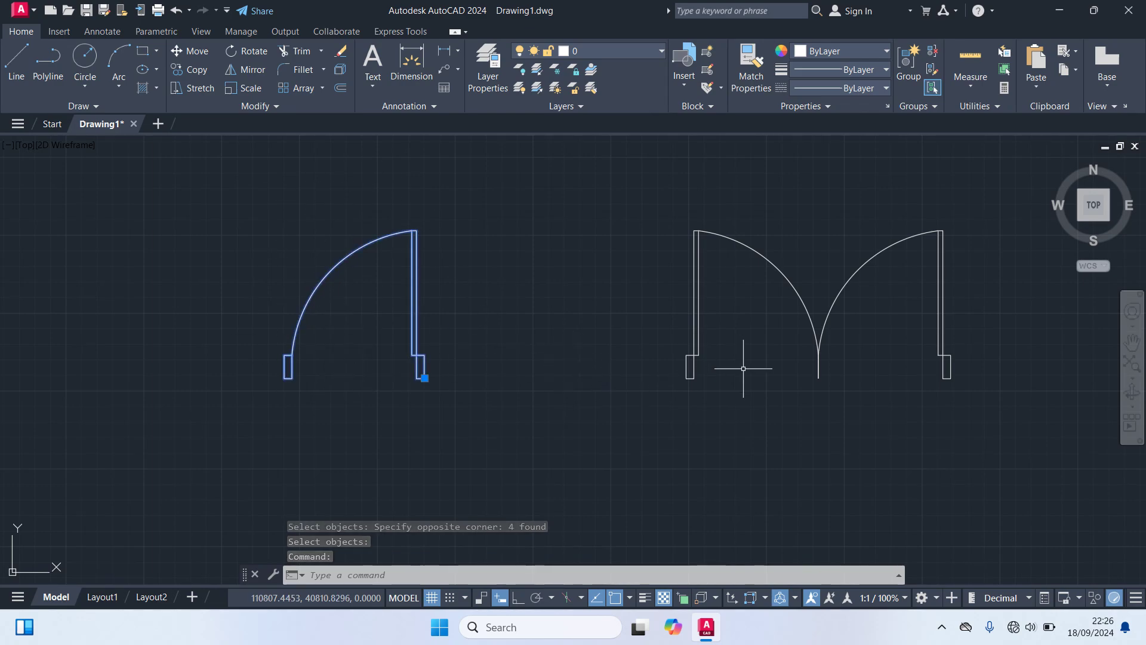
key(Escape)
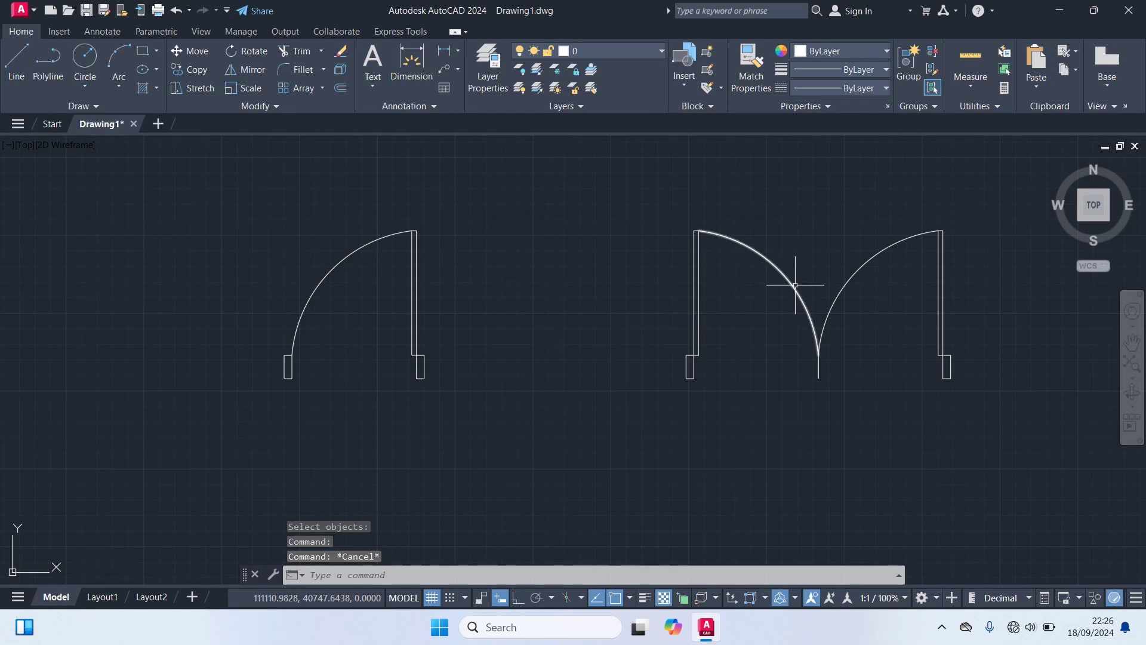
click(797, 285)
key(Escape)
click(699, 292)
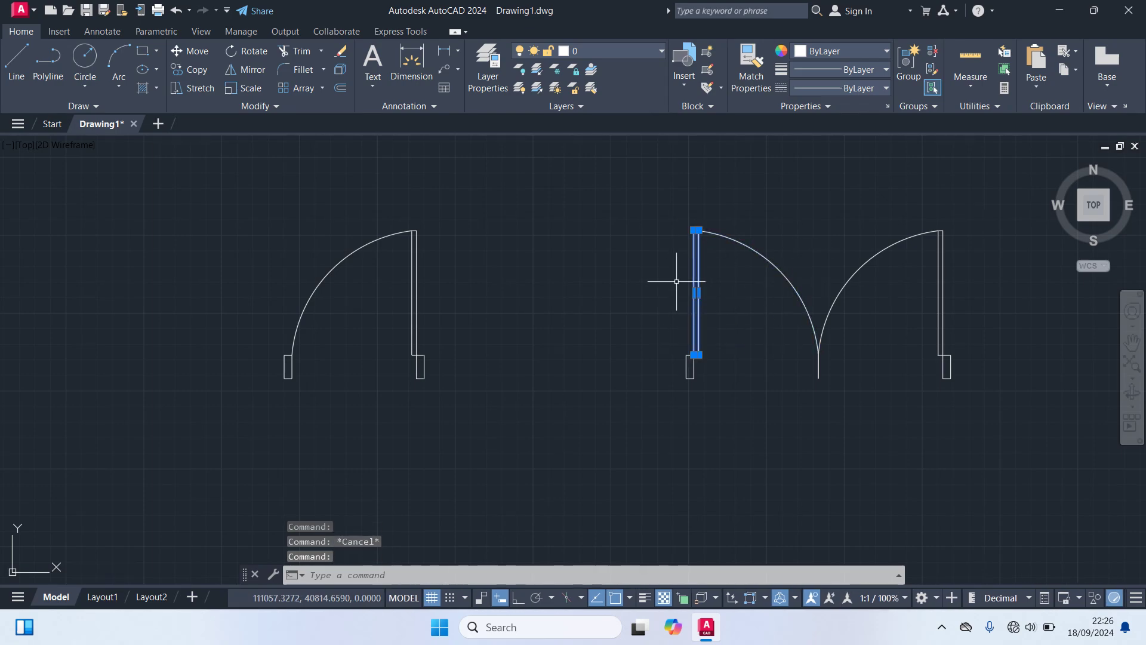
key(Escape)
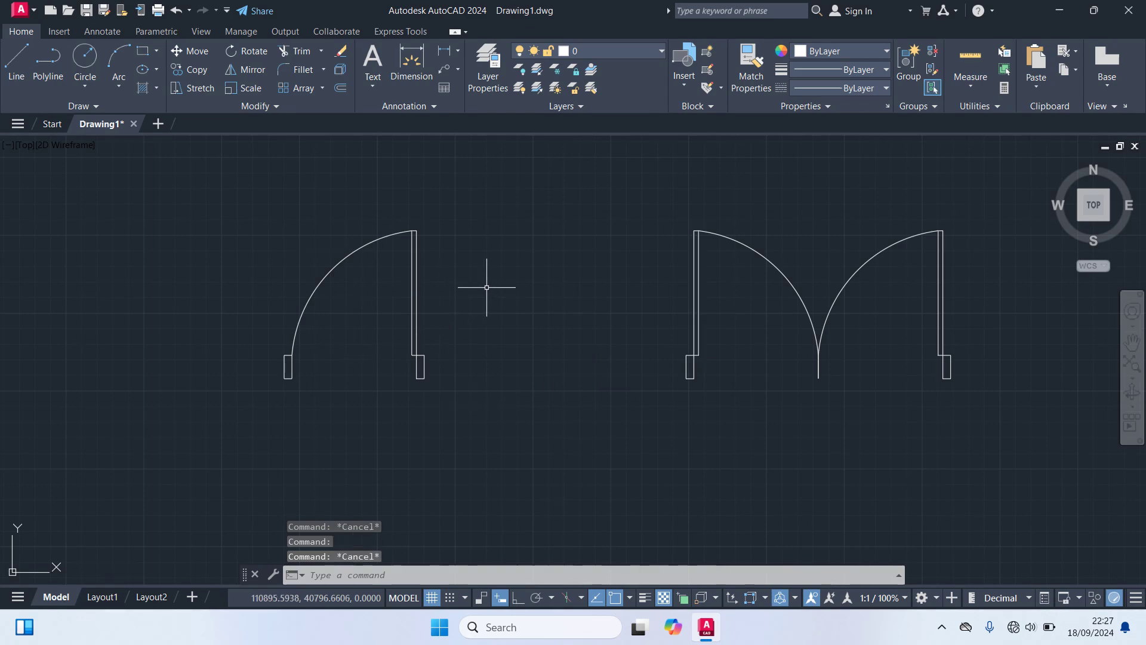
- Begin a block definition named Pintu 2 with its base point at the lower end of the double door's centre line
middle_drag(493, 295, 370, 306)
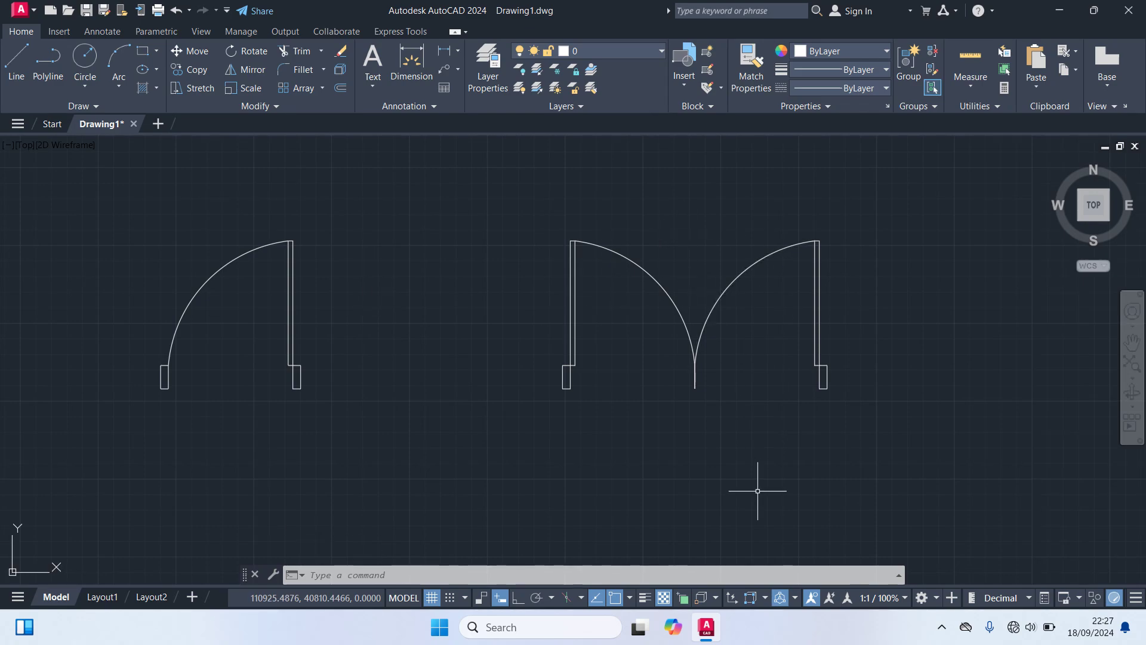
text(B)
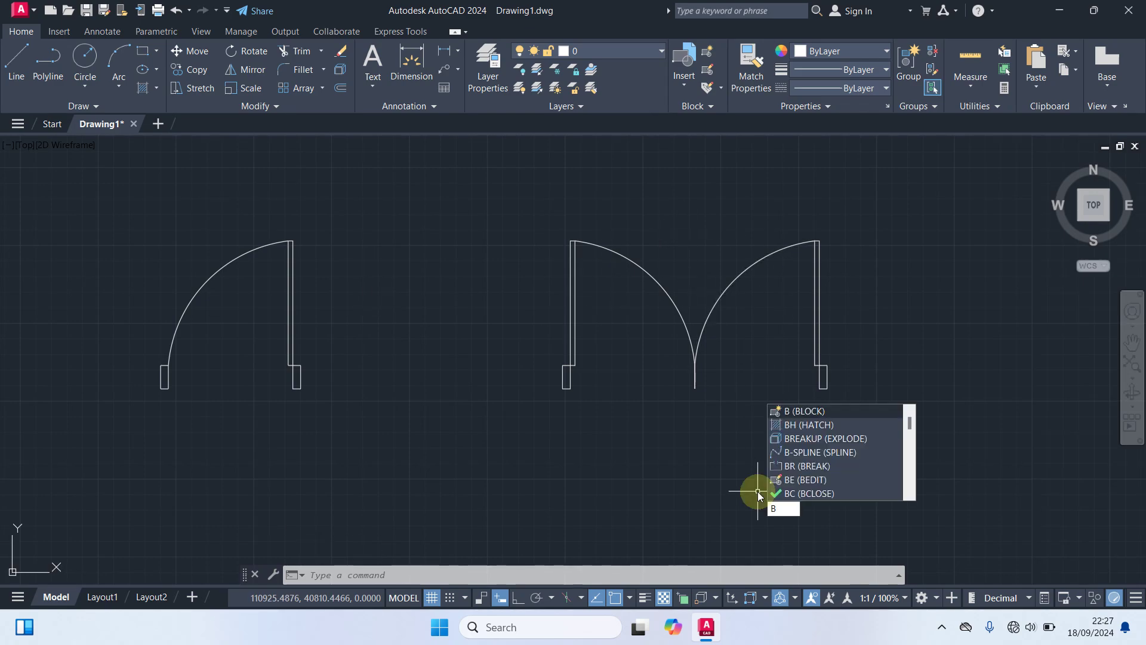
key(Return)
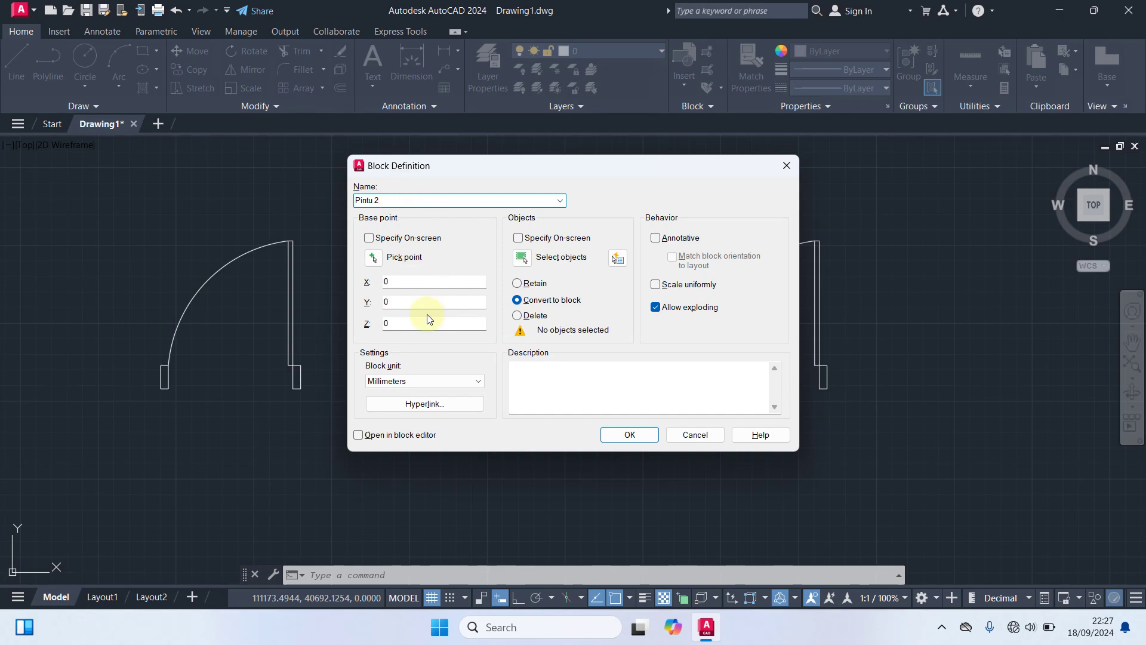
click(374, 262)
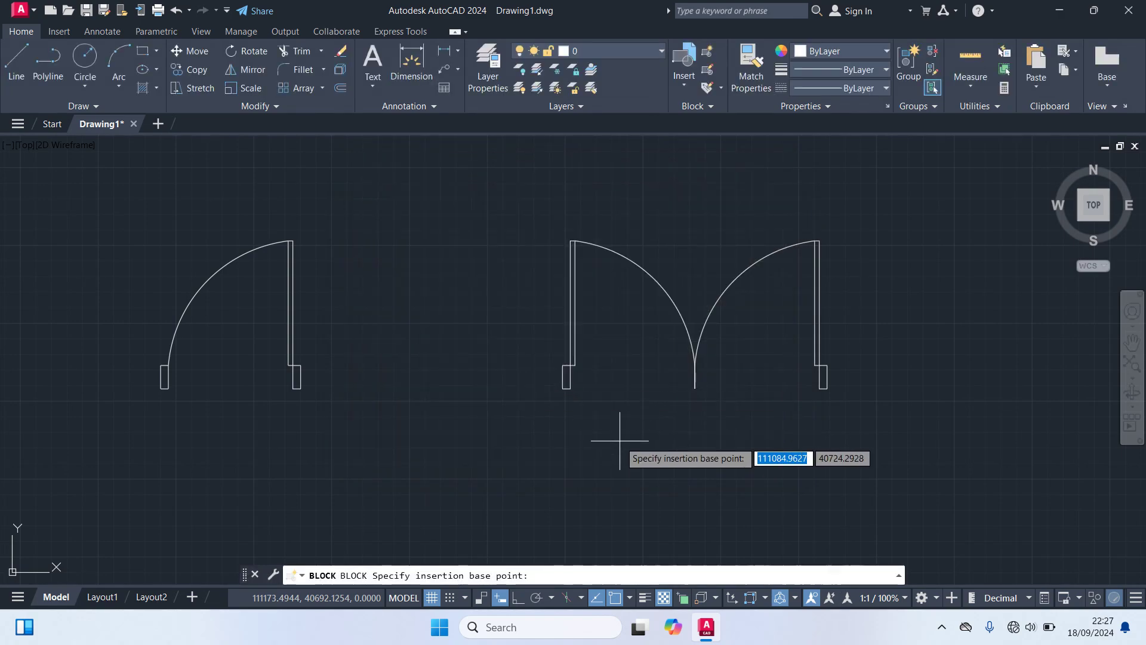
click(695, 388)
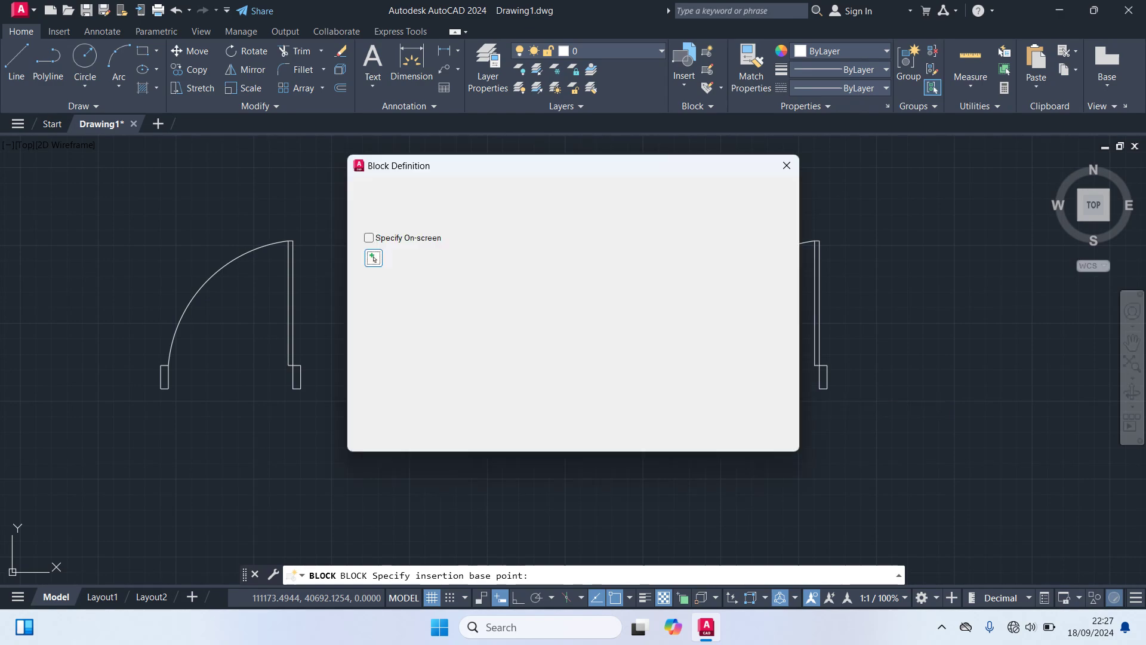
- Assign all the double door's objects to the Pintu 2 block and complete the definition
click(522, 258)
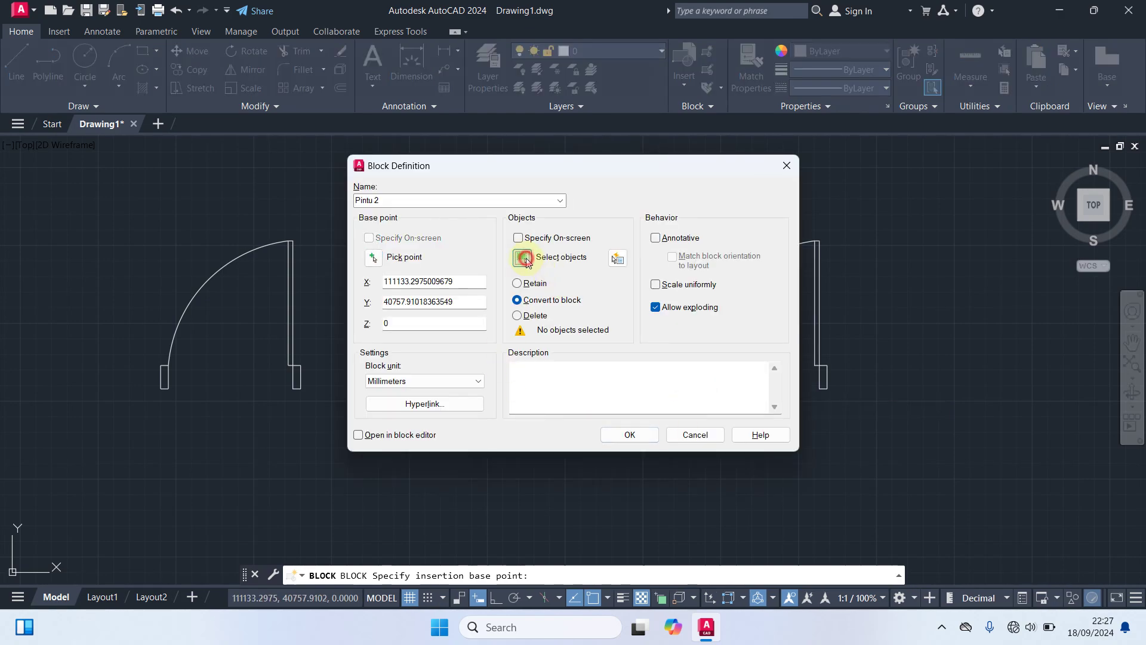
click(871, 448)
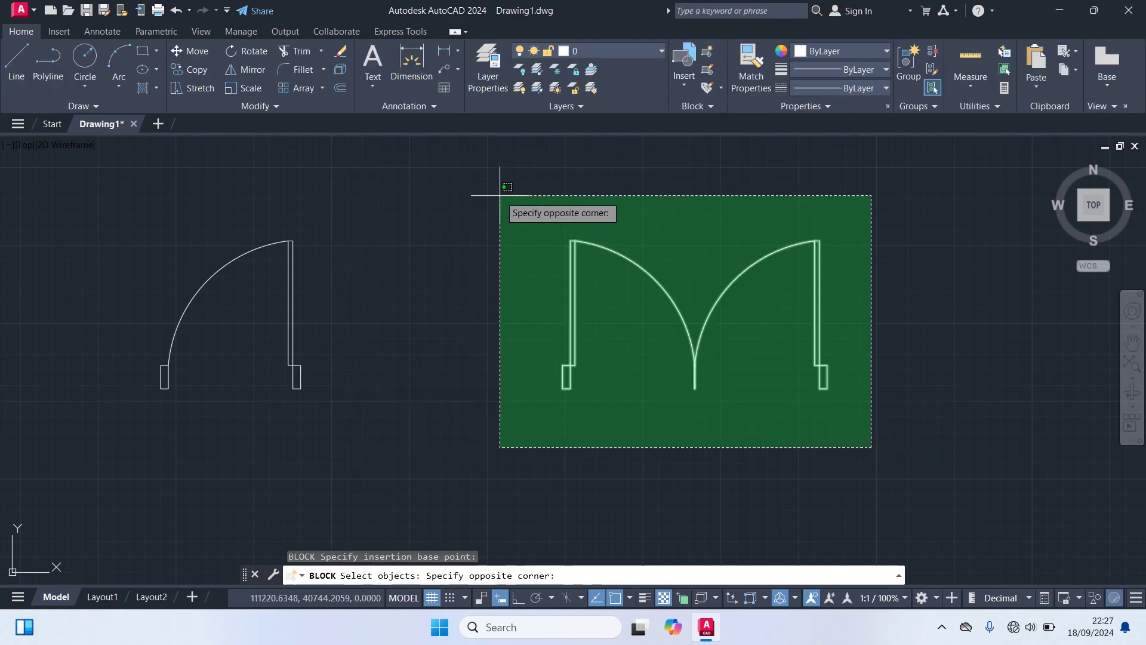
click(500, 194)
key(Return)
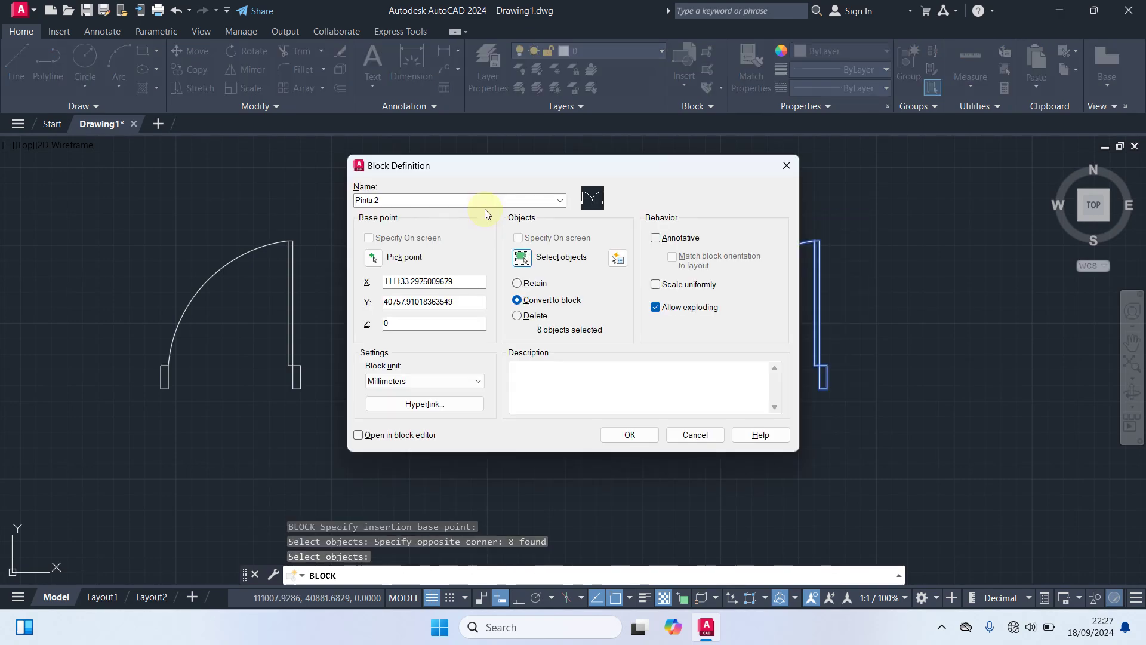
click(629, 435)
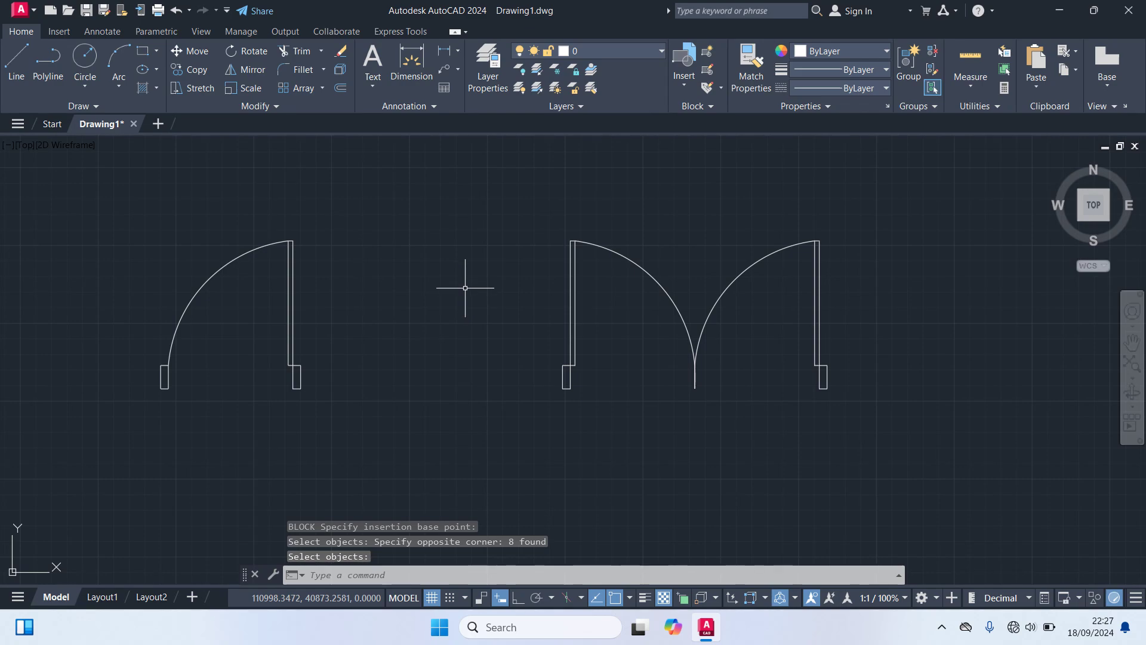
scroll(465, 288, down, 2)
middle_drag(462, 287, 660, 290)
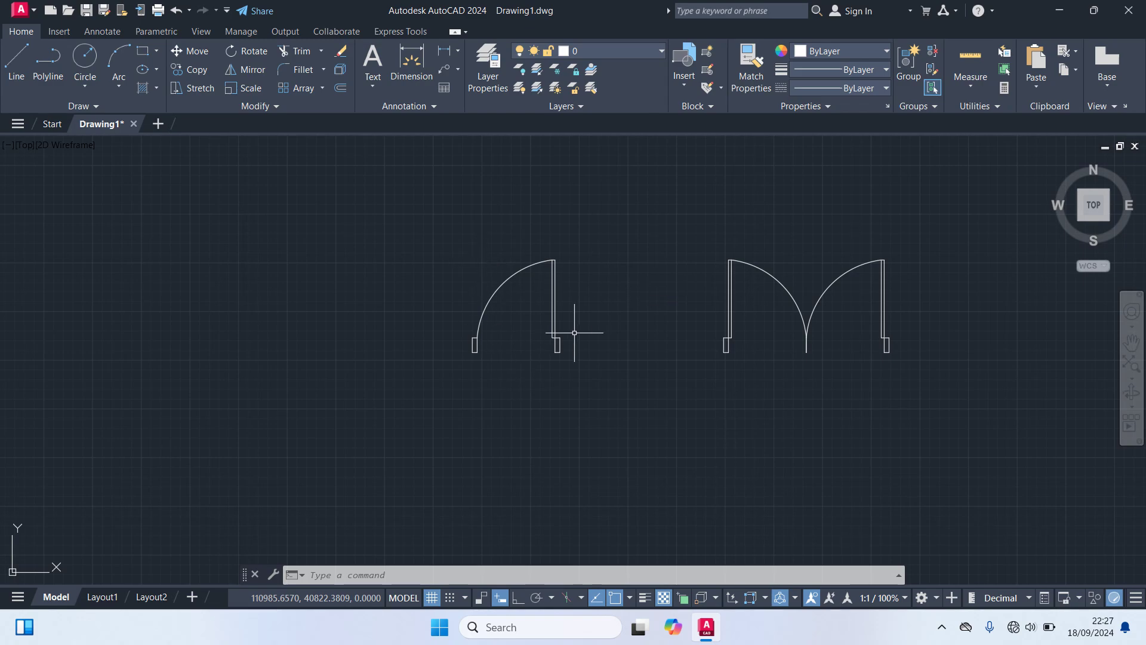
scroll(514, 293, up, 2)
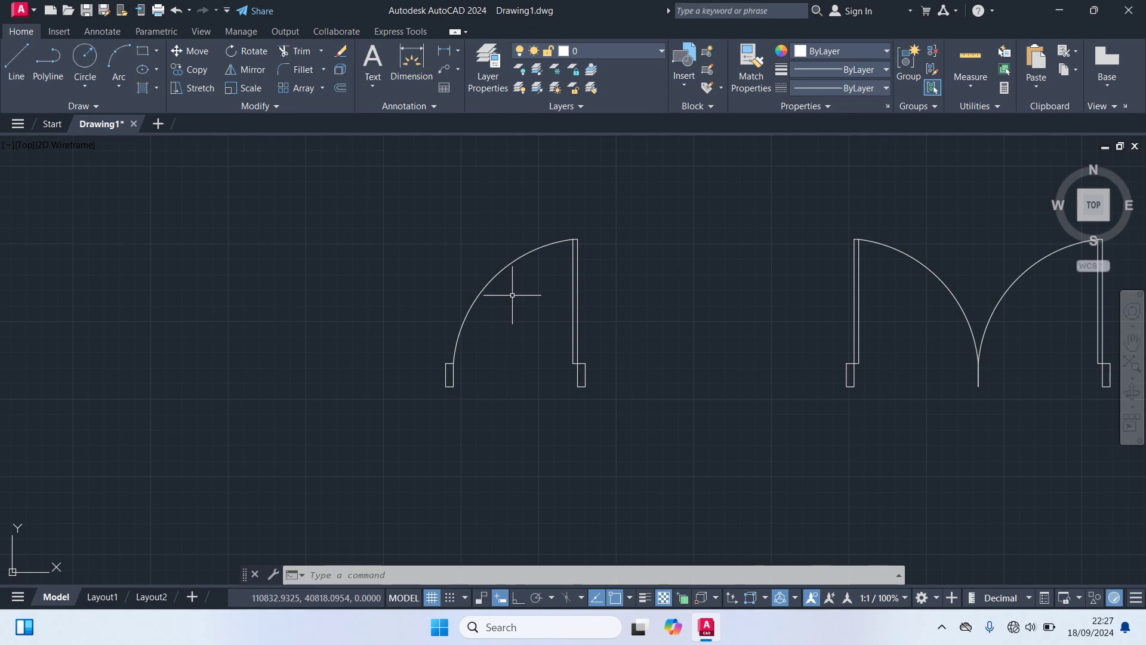
mouse_move(511, 296)
middle_down()
mouse_move(550, 299)
mouse_move(402, 316)
mouse_move(310, 261)
middle_up()
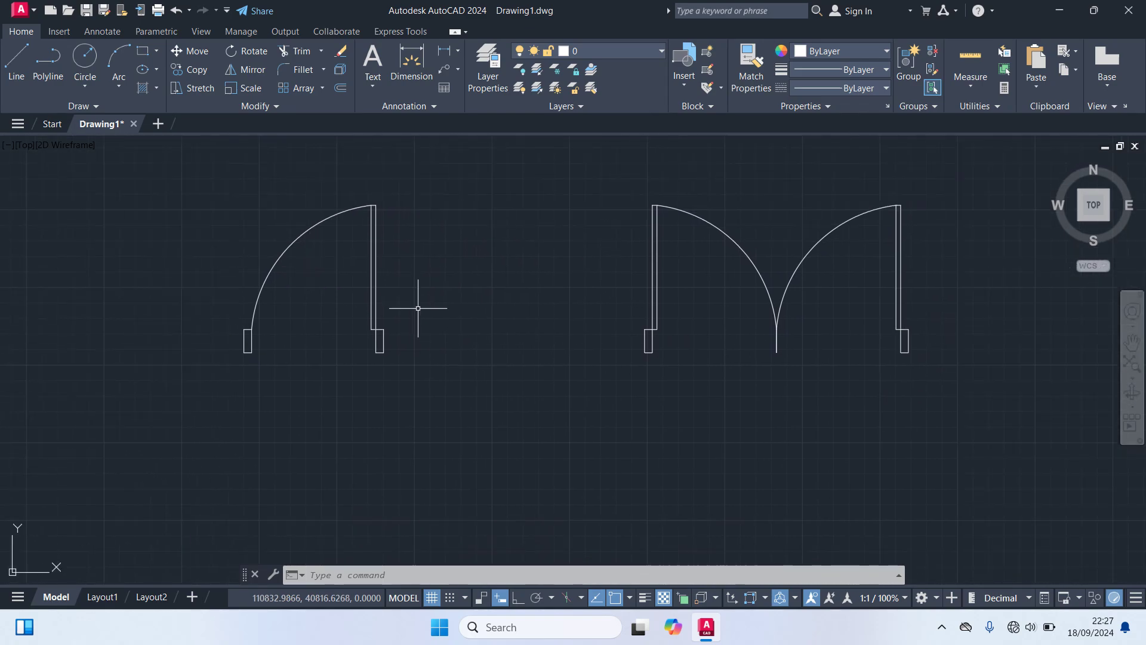
middle_drag(456, 327, 553, 394)
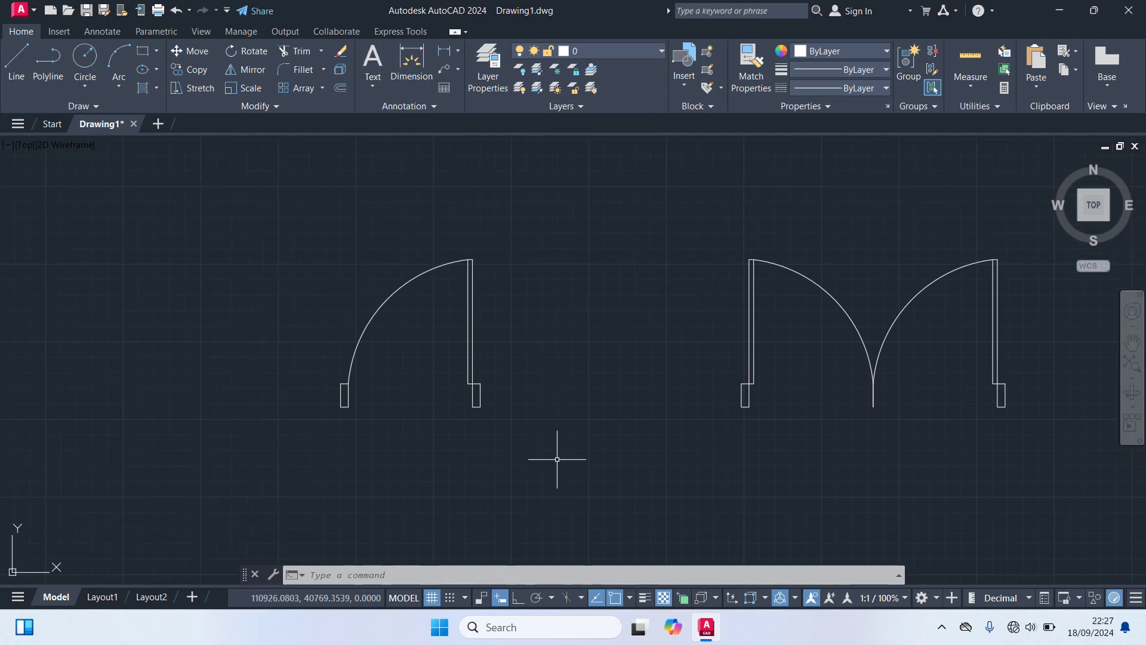
- Mirror the single door block across a vertical line through its right jamb's lower outer corner, using Ortho and keeping the original
click(556, 459)
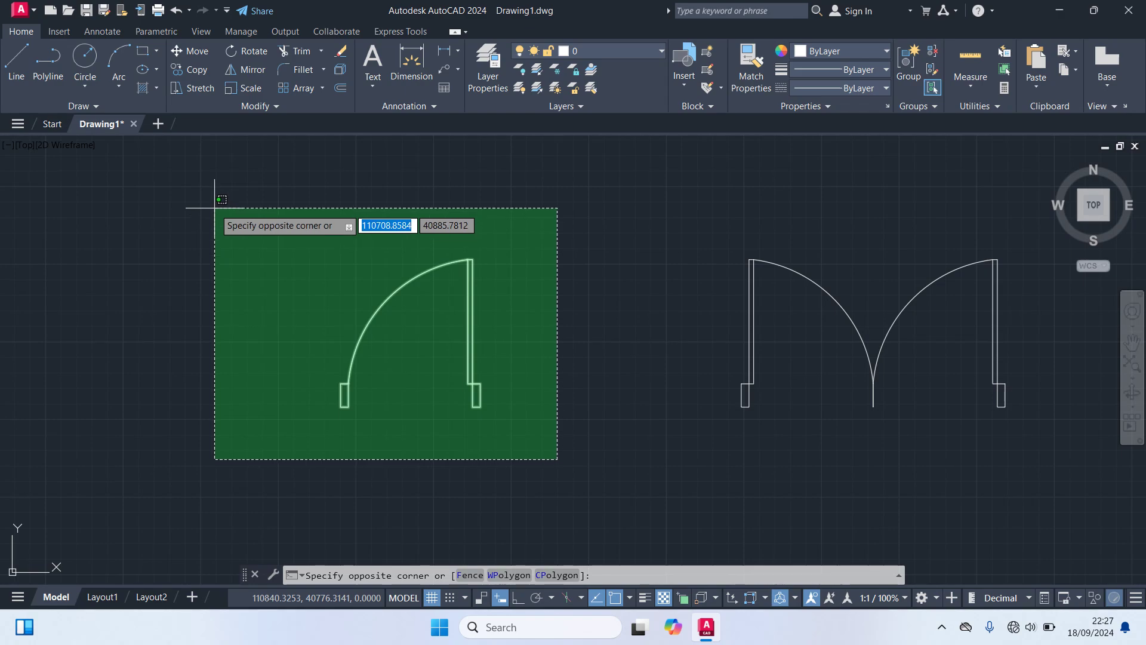
click(214, 208)
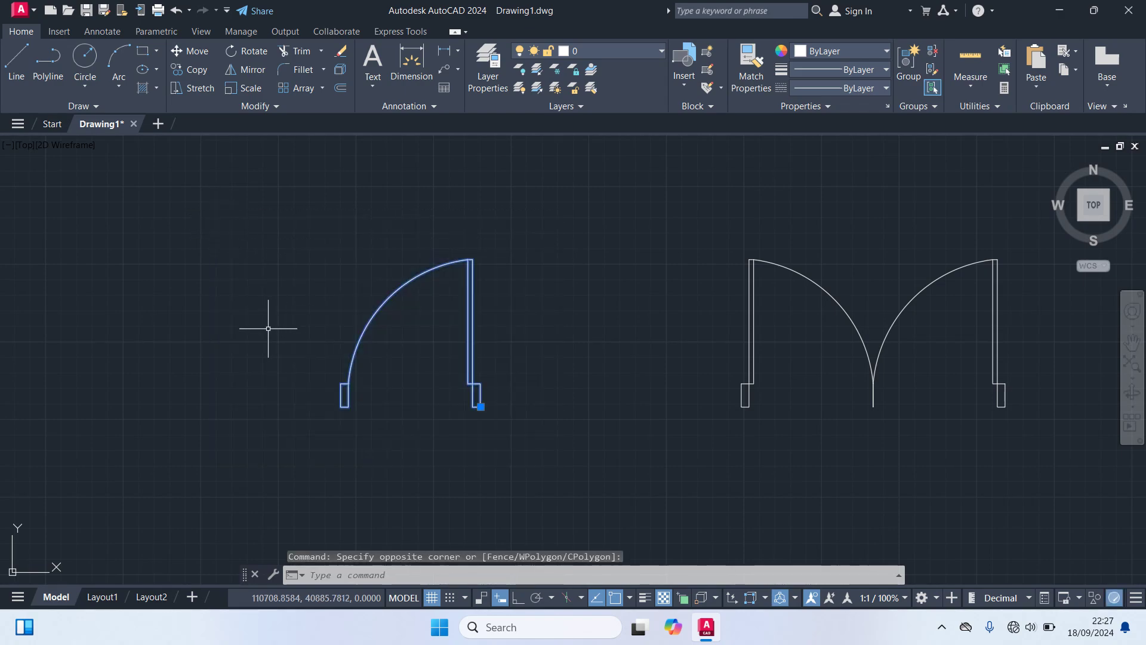
text(MI)
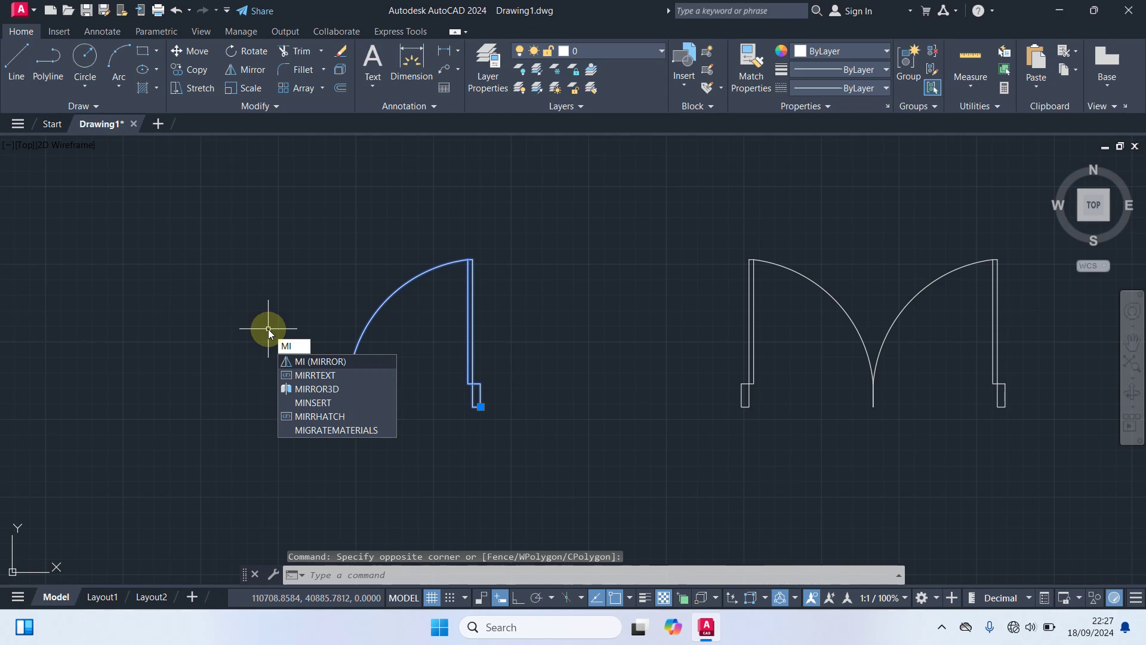
key(Return)
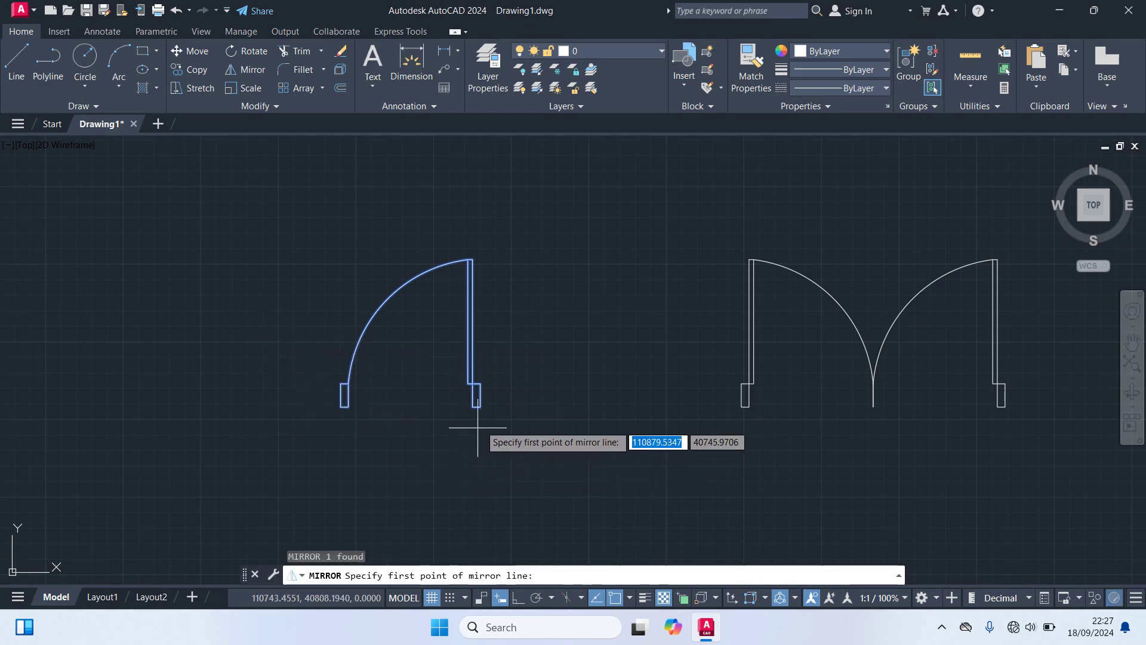
click(481, 406)
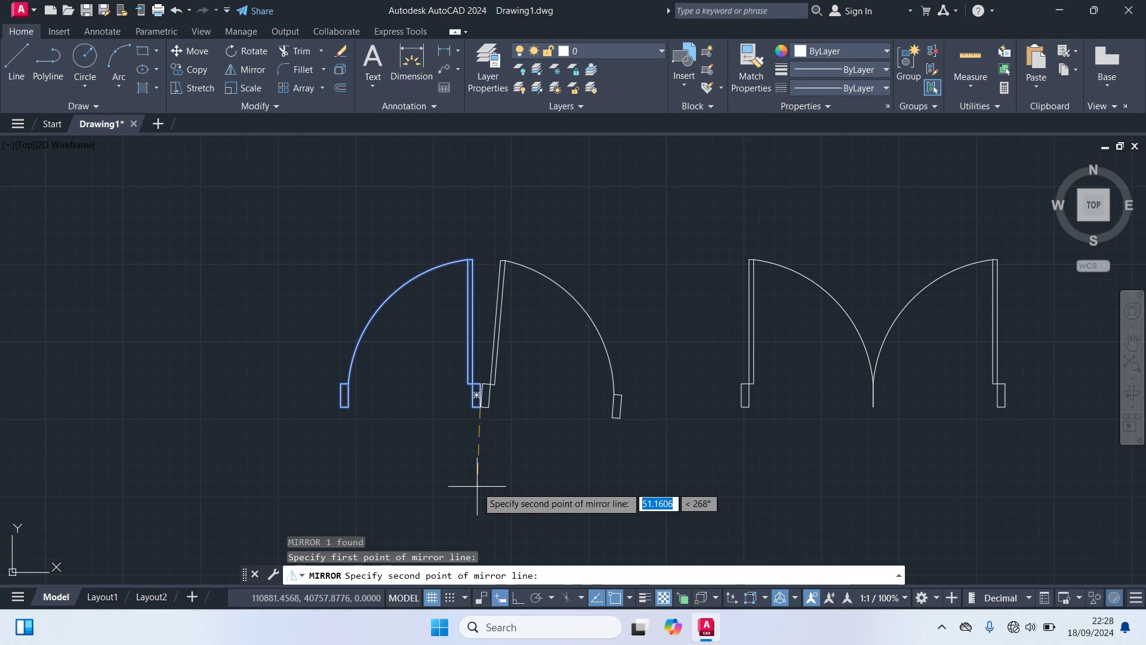
key(F8)
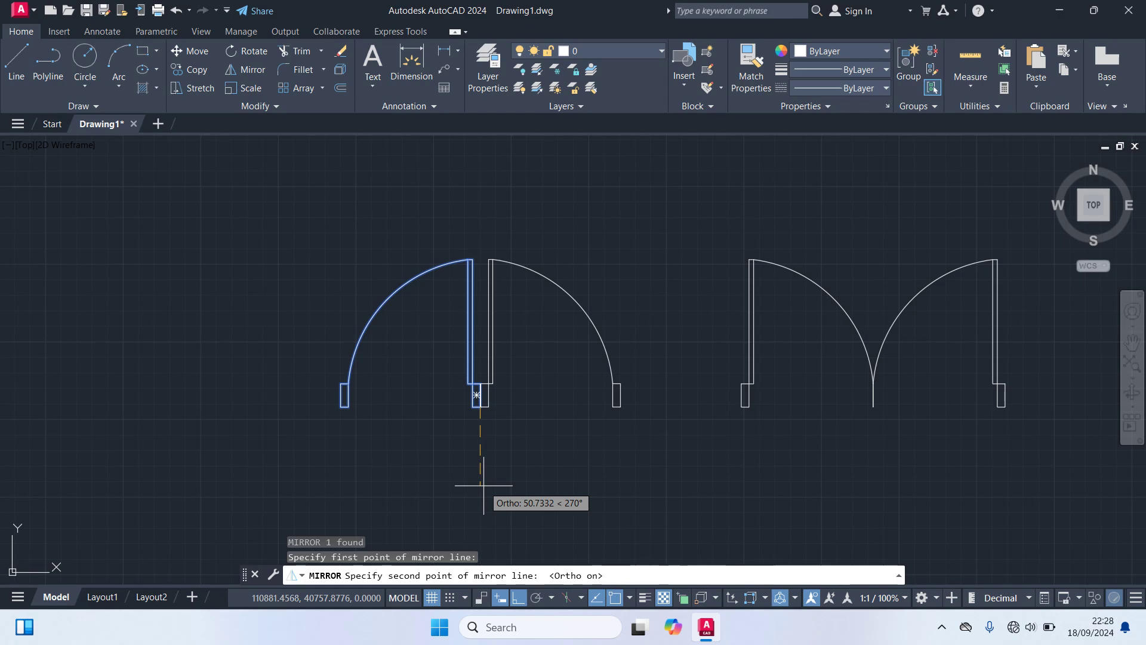
click(484, 486)
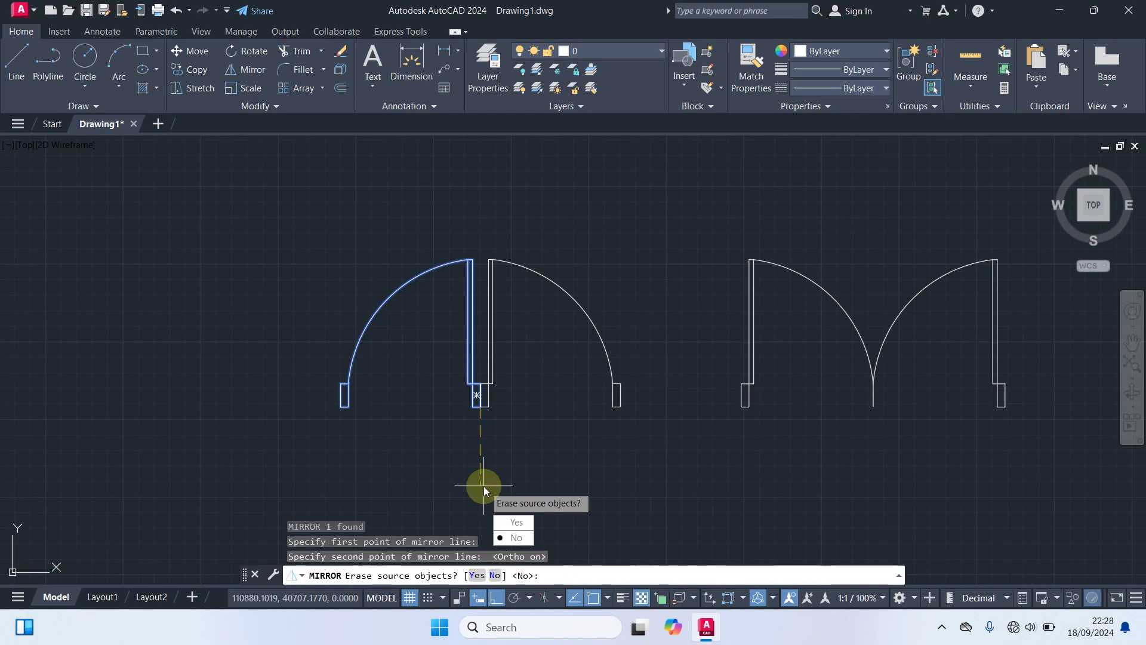
click(522, 538)
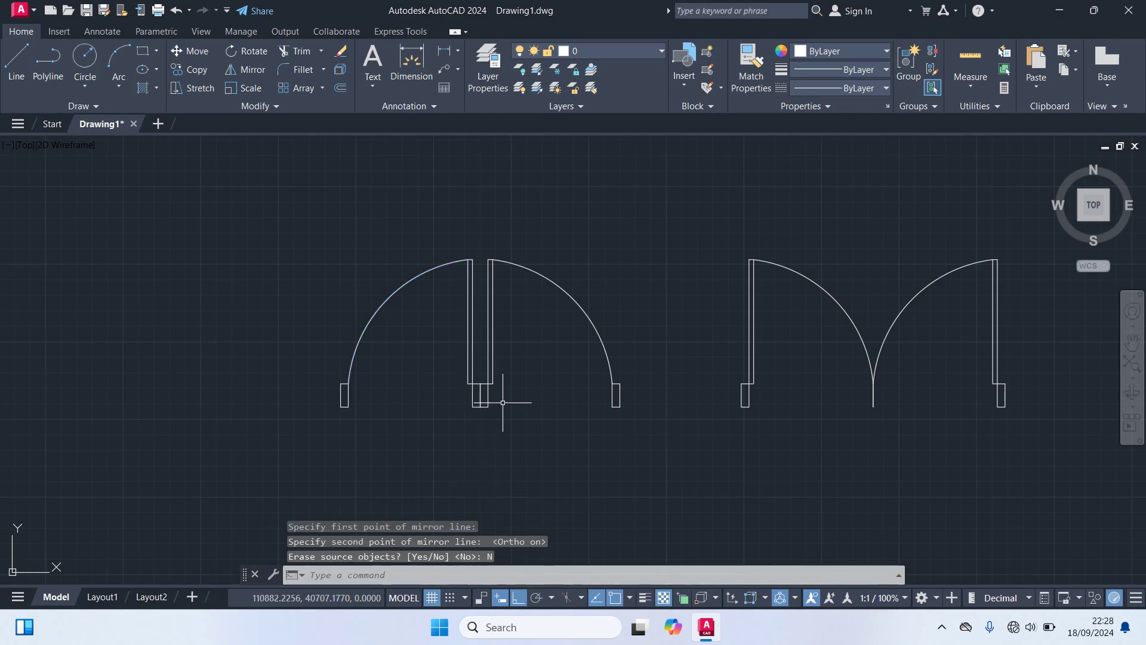
- Move the mirrored single door 10 units to the right, away from the original door
middle_drag(524, 425, 522, 343)
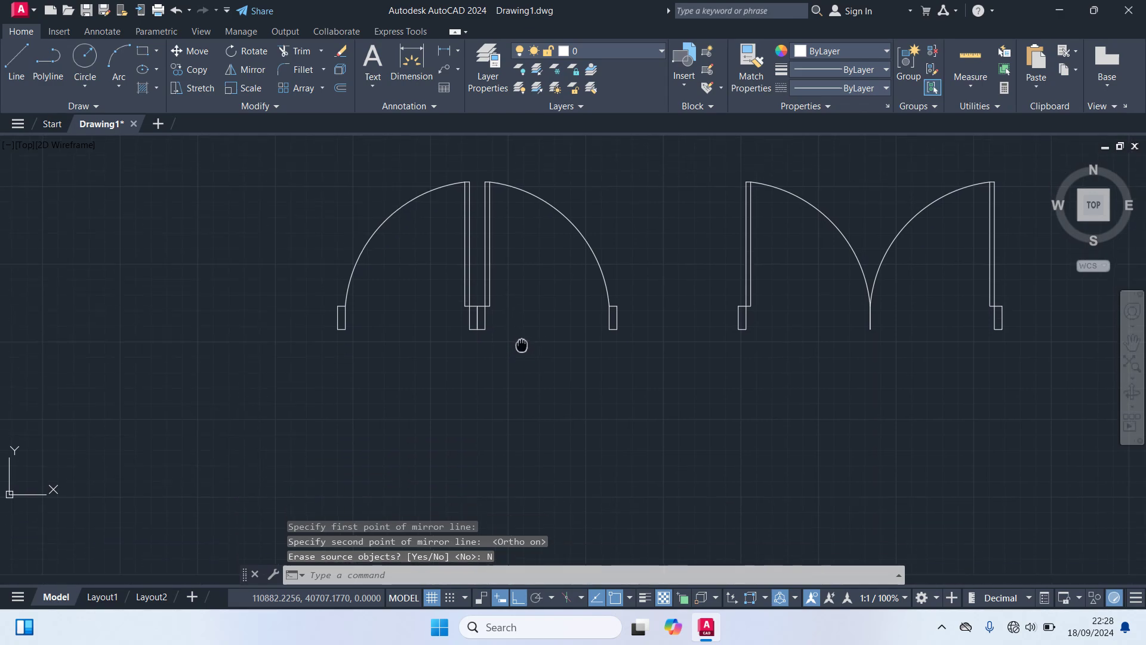
click(641, 360)
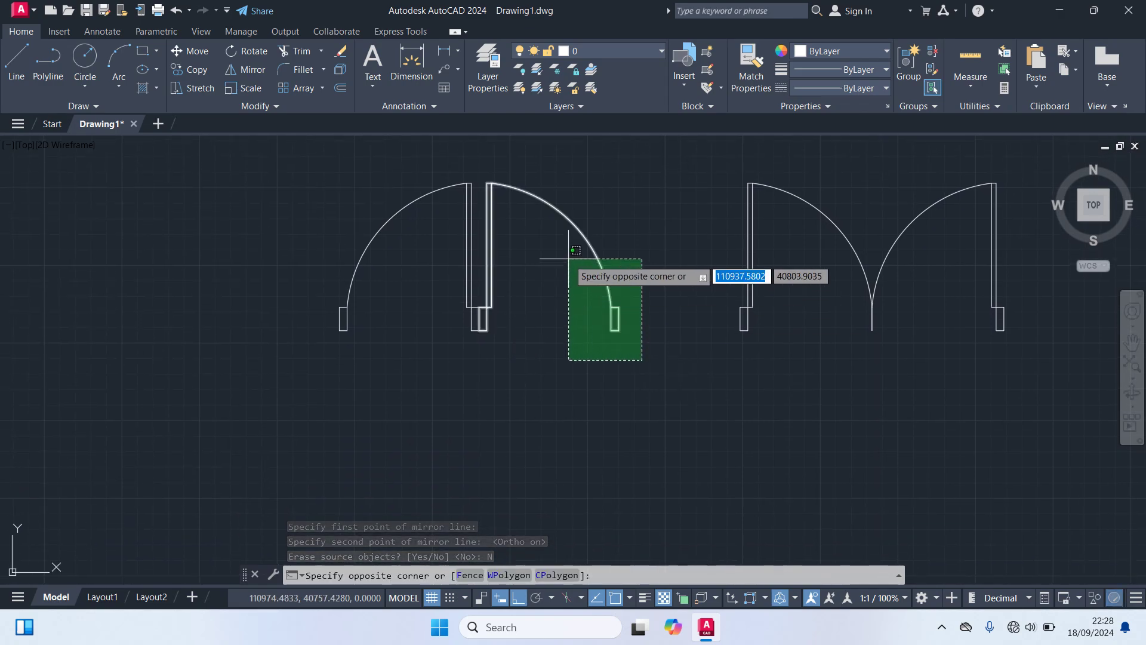
click(569, 259)
text(m)
key(Return)
scroll(460, 331, up, 5)
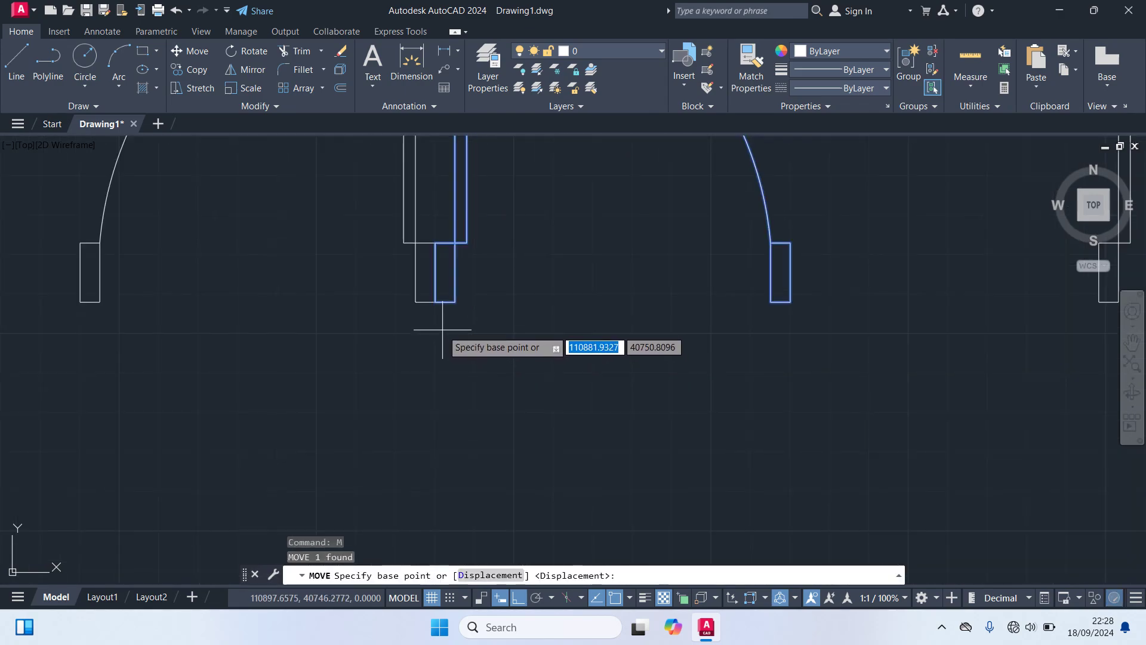
click(434, 301)
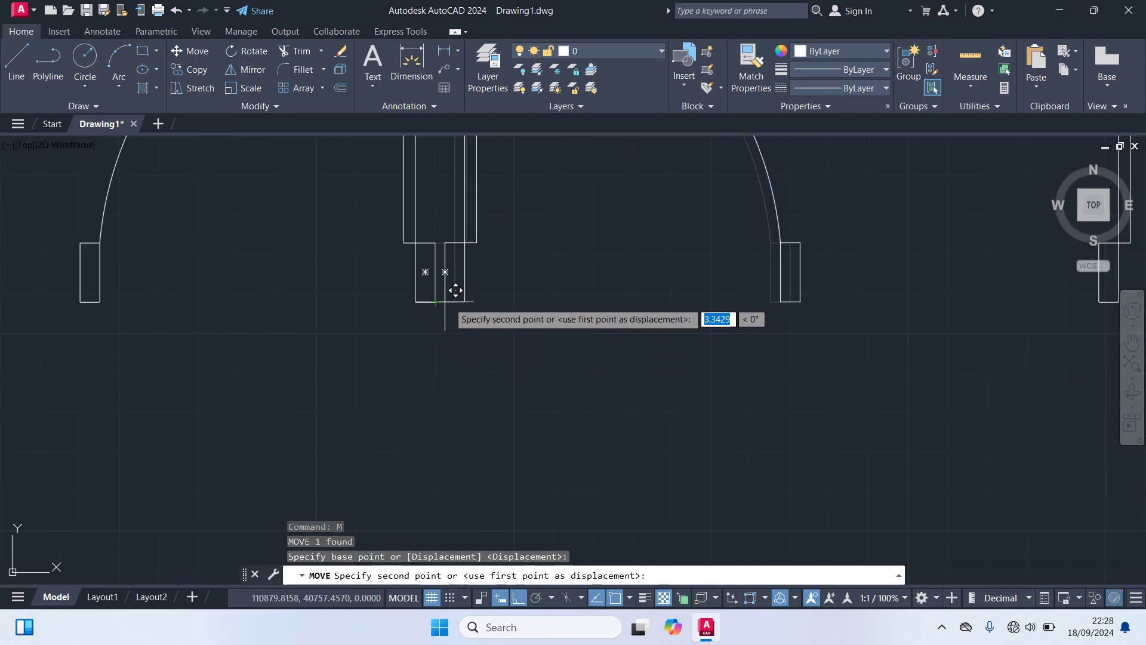
text(10)
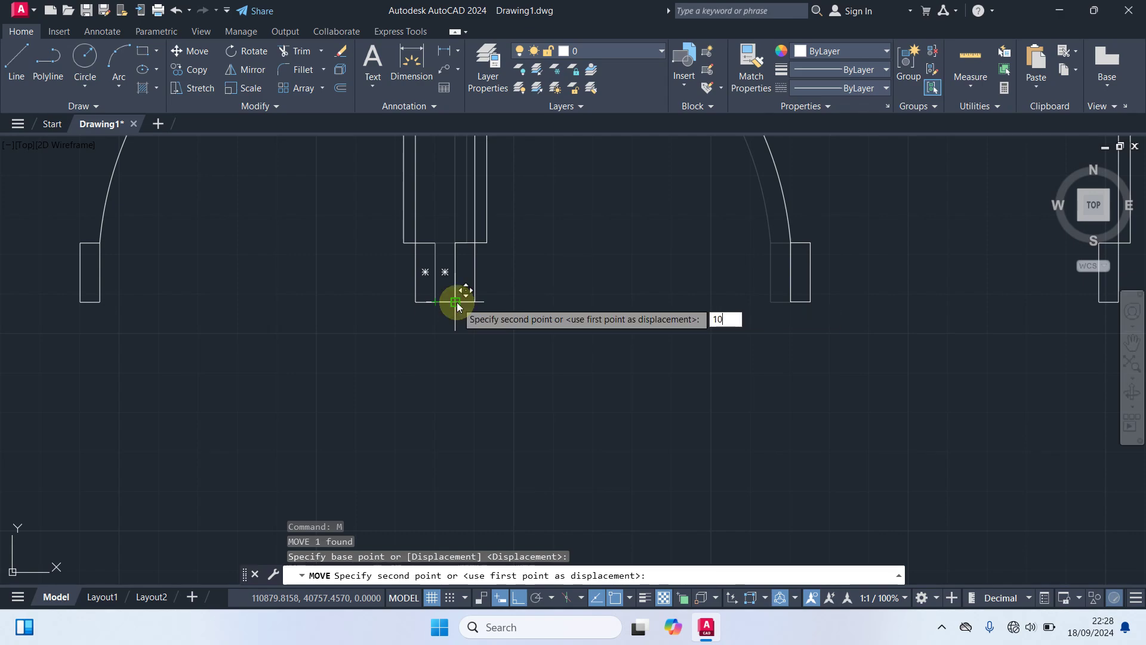
key(Return)
- Mirror both single doors downward across a horizontal line along the bottom of their jambs, keeping the originals
scroll(513, 322, down, 3)
middle_drag(524, 320, 550, 350)
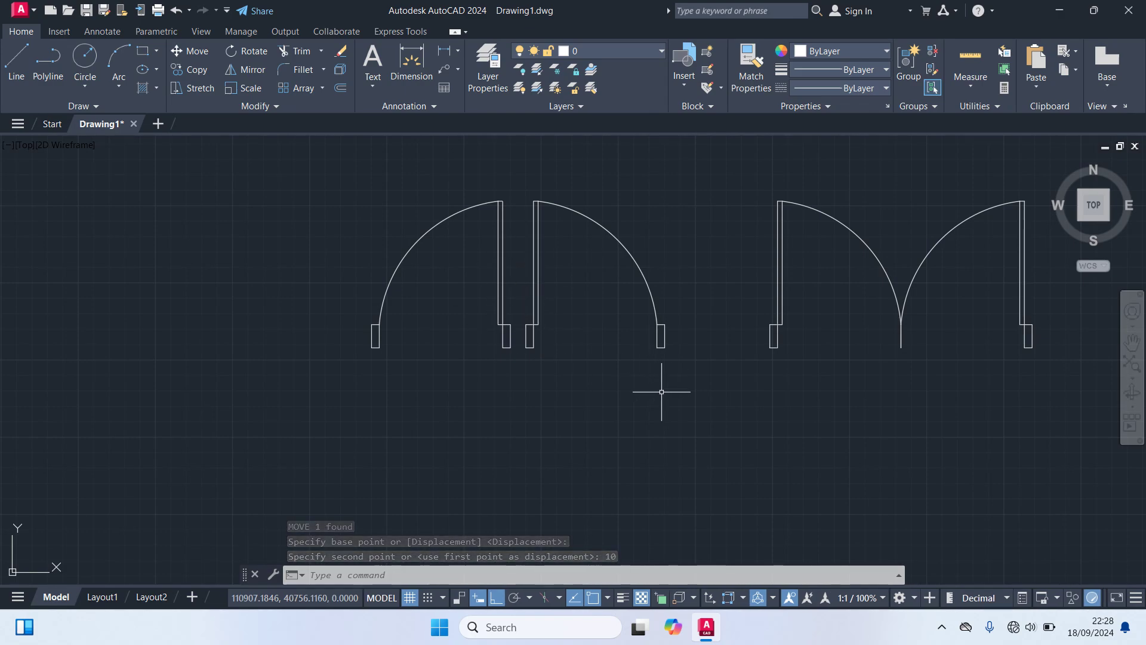
click(698, 397)
click(256, 158)
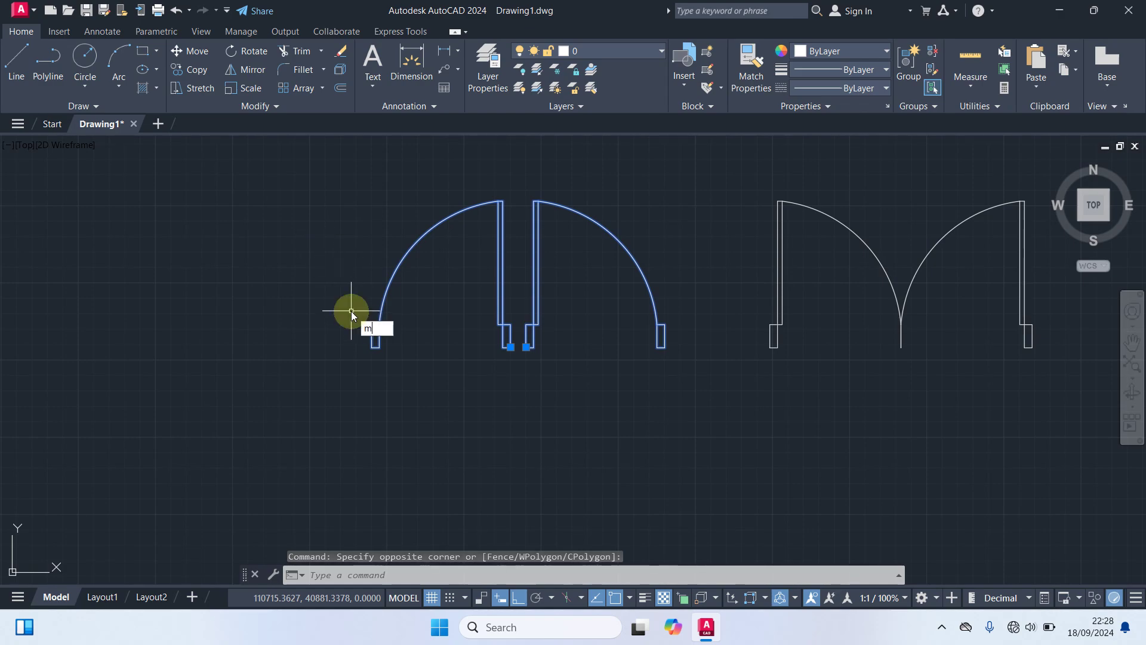
text(mi)
key(Return)
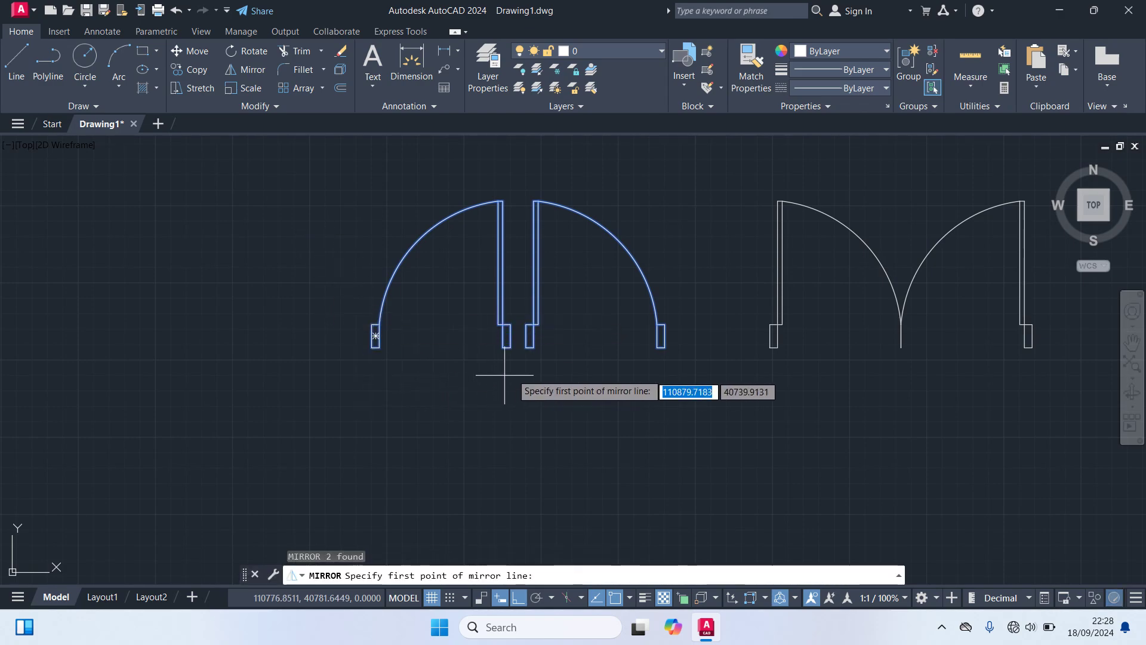
click(506, 338)
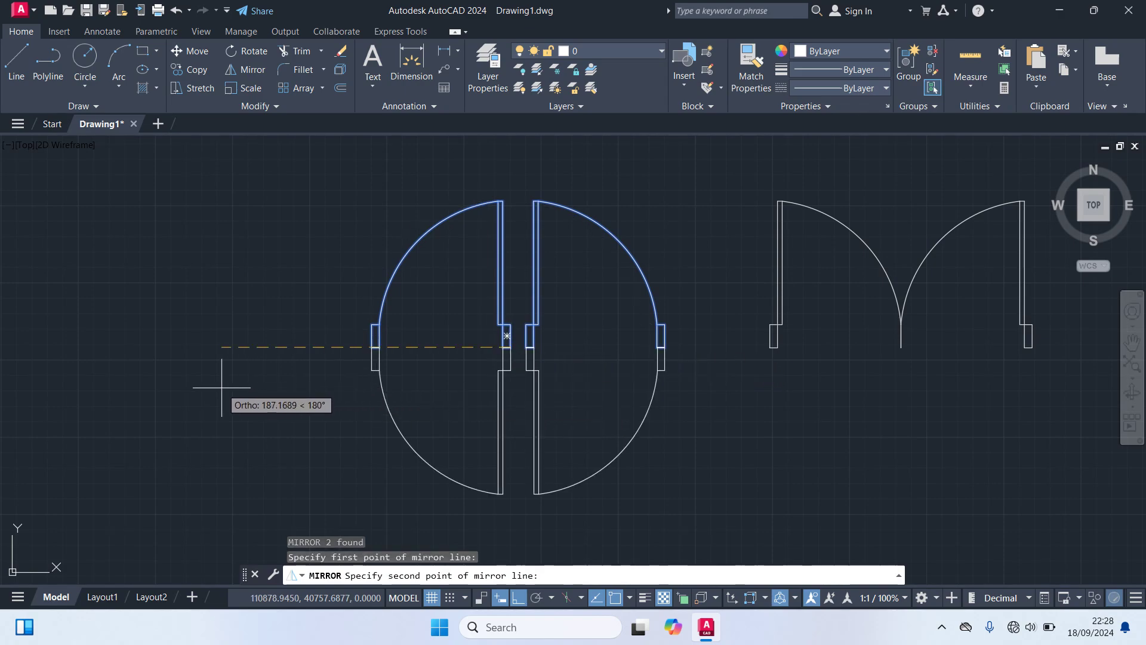
click(178, 381)
click(205, 427)
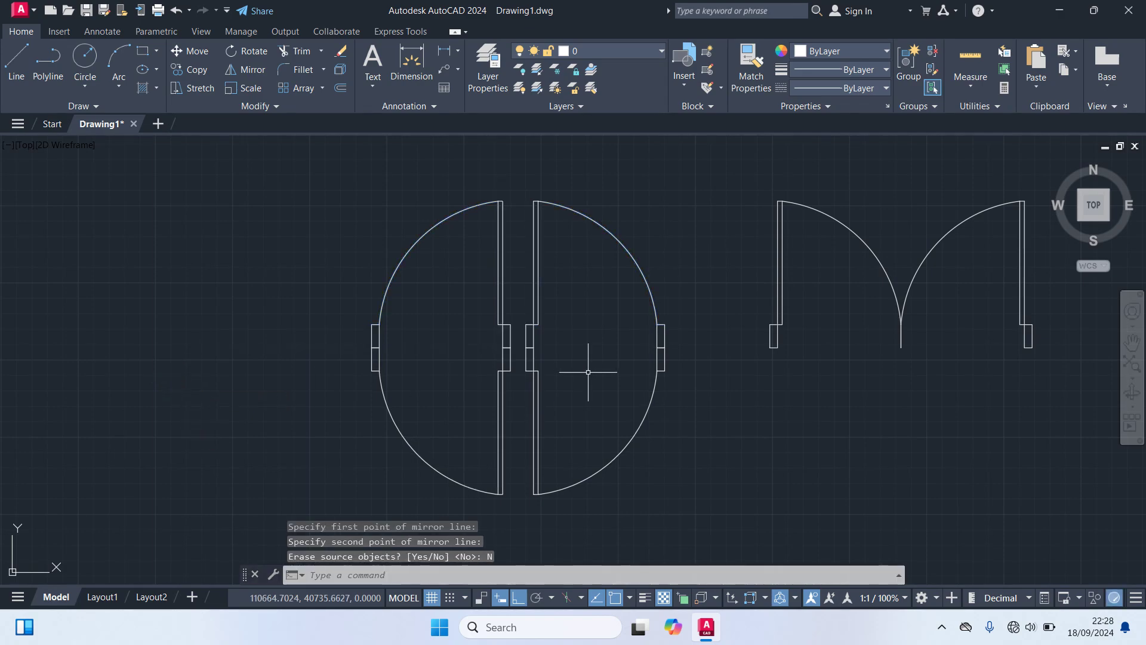
- Move the two lower single doors 10 units straight down, away from the upper pair
click(626, 519)
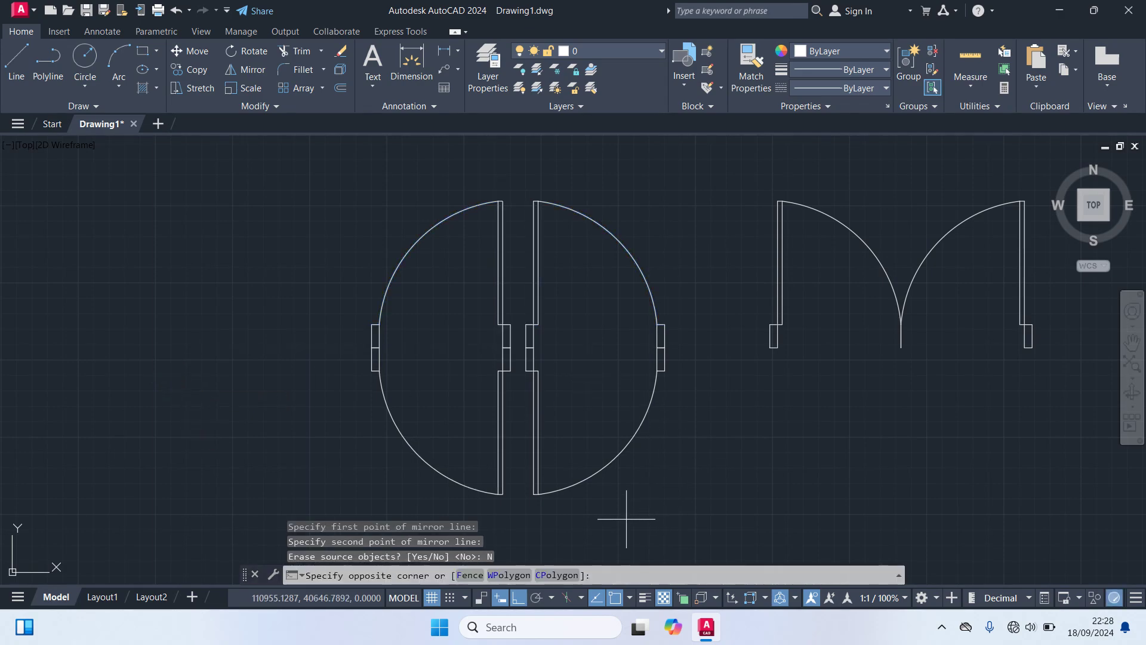
click(378, 453)
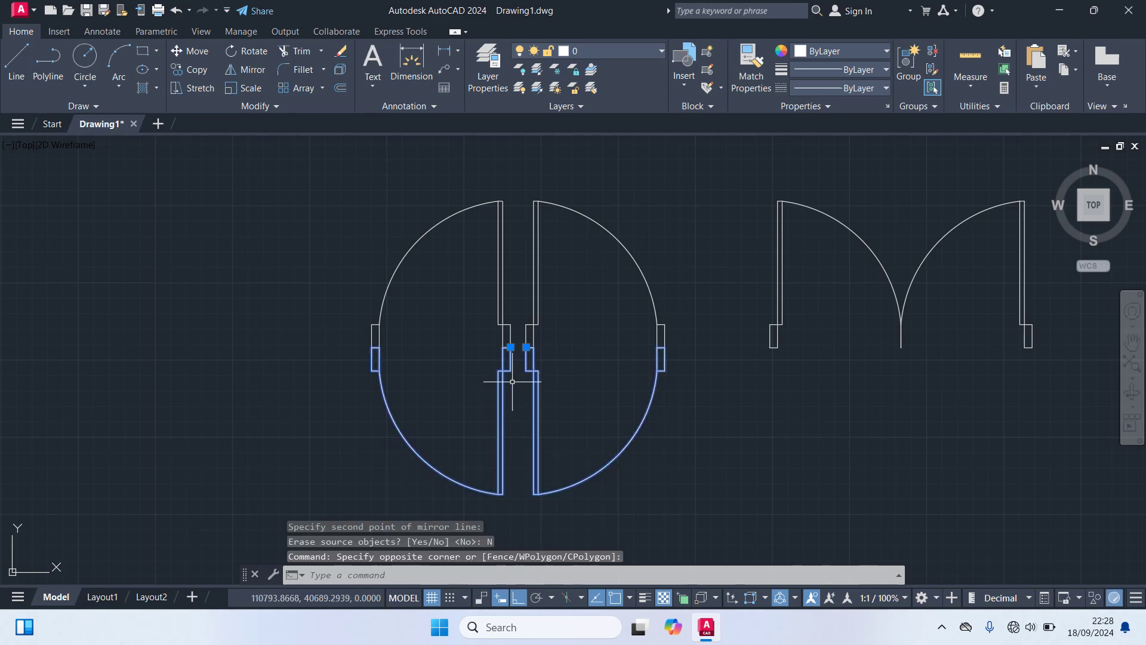
text(m)
key(Return)
scroll(510, 370, up, 4)
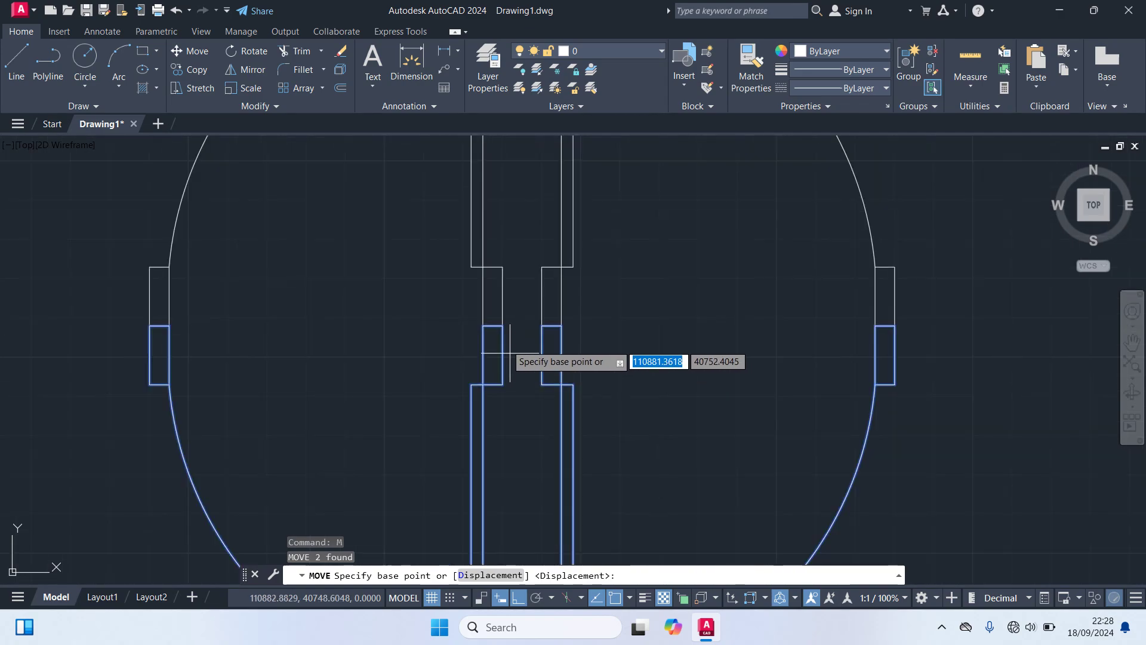
click(502, 326)
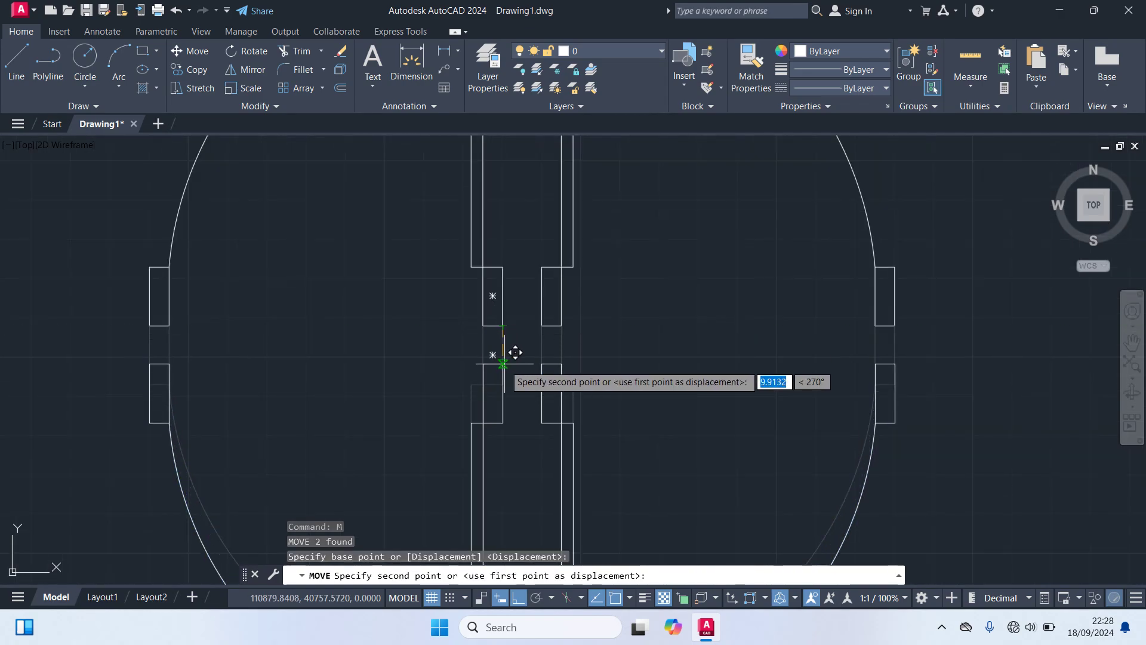
text(10)
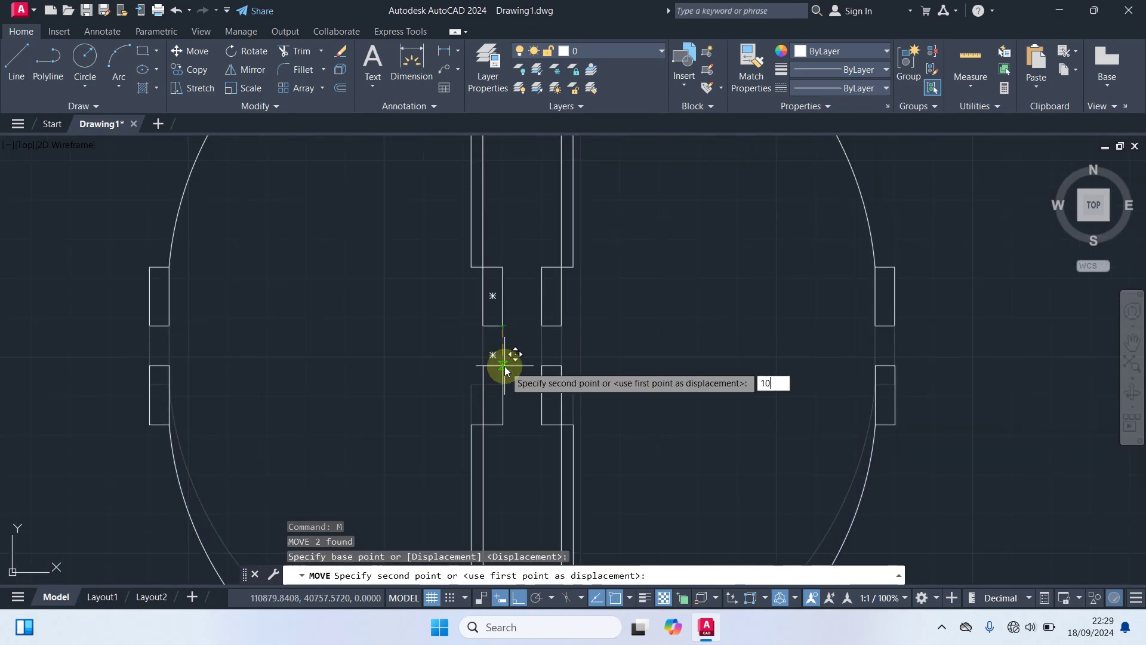
key(Return)
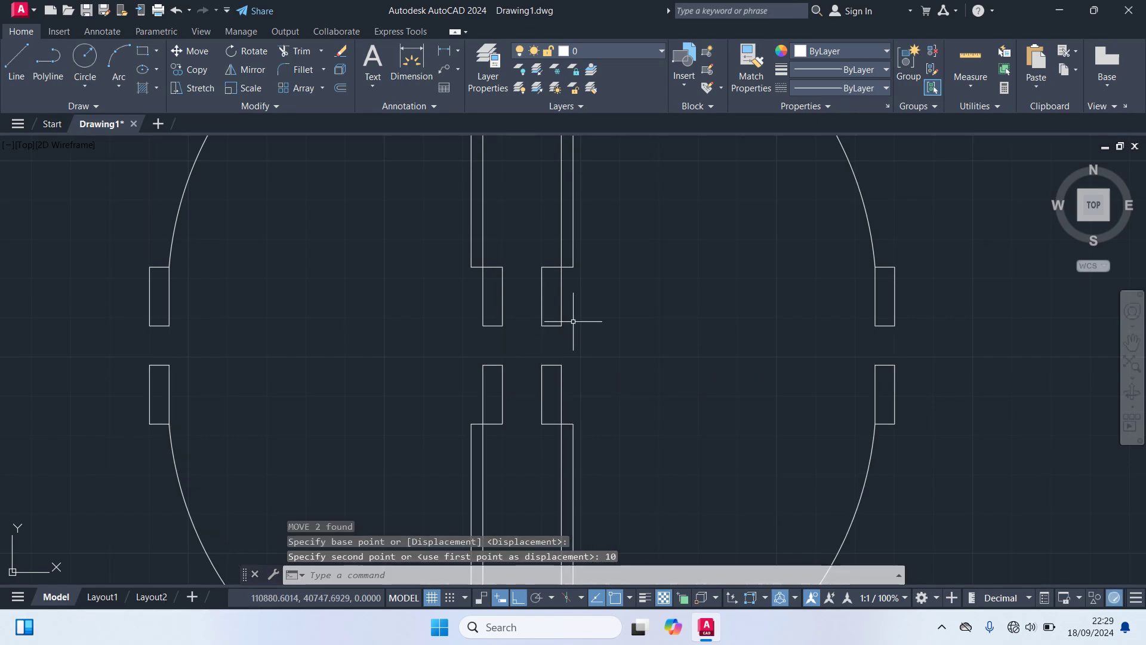
- Copy all four single door orientations horizontally into the empty area left of the originals
scroll(576, 322, down, 5)
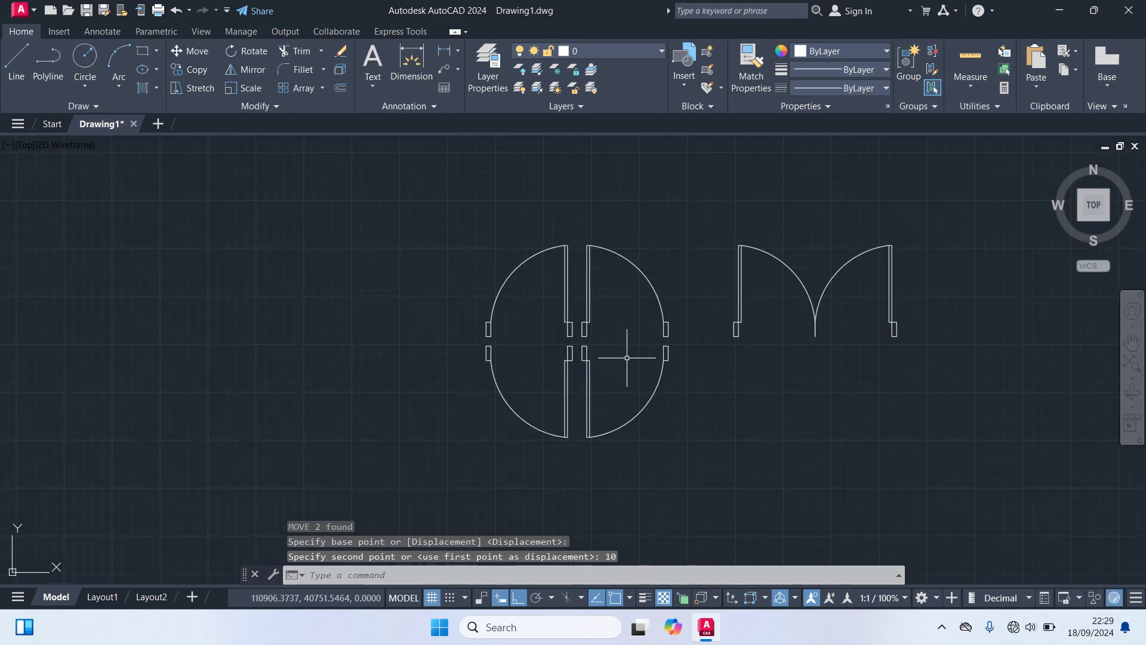
middle_drag(692, 426, 811, 411)
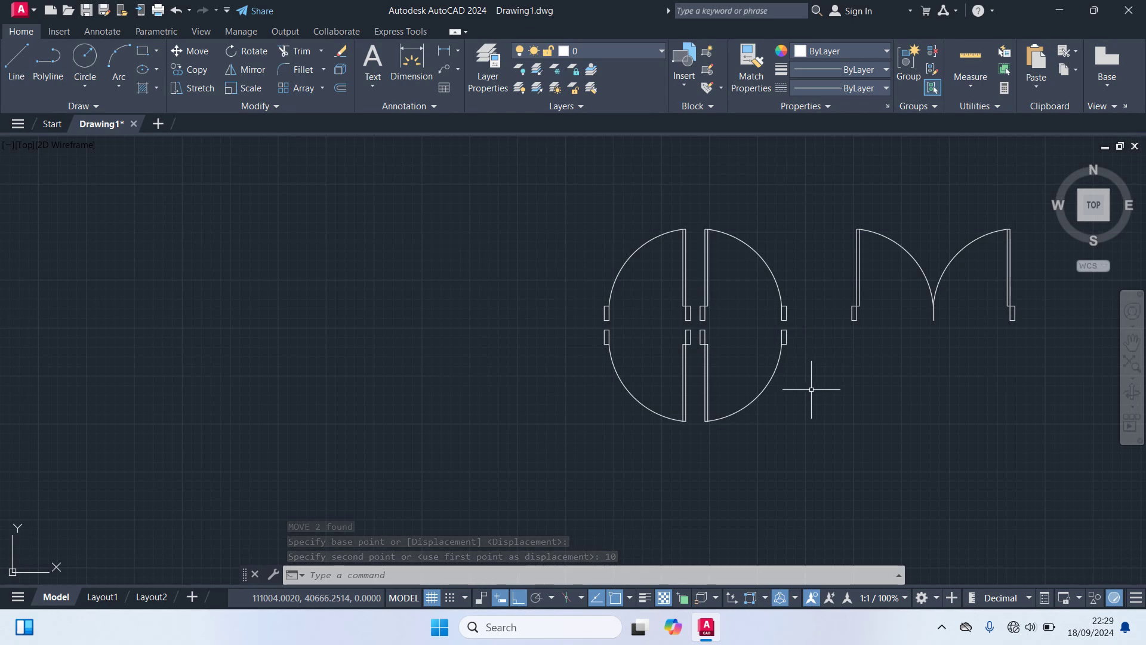
click(808, 389)
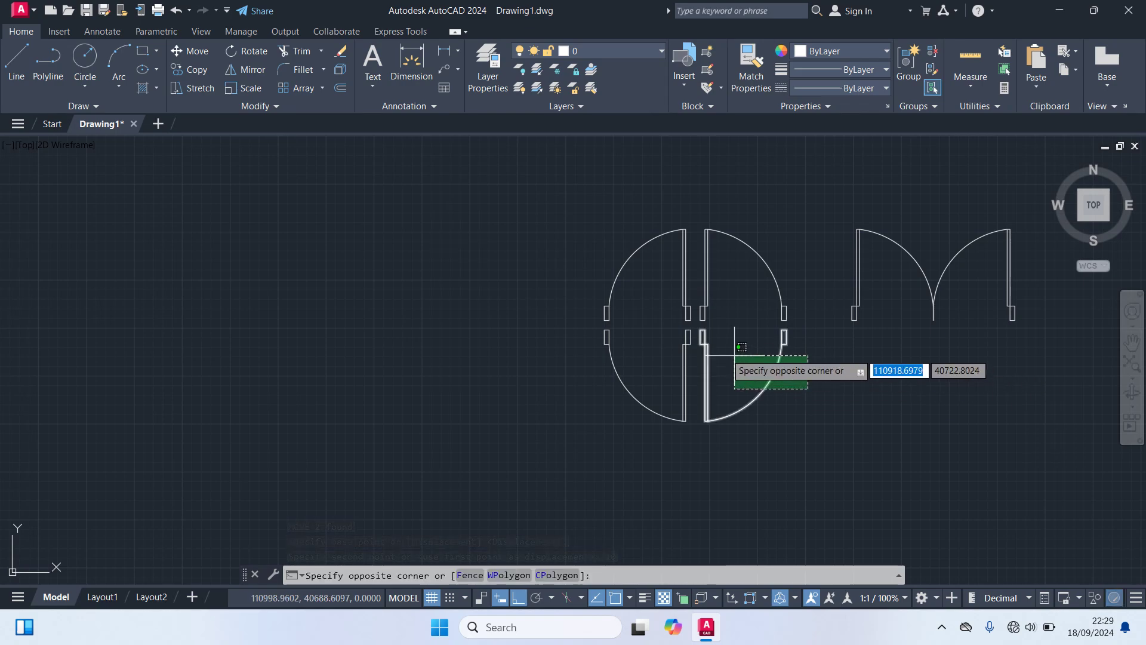
click(527, 238)
text(co)
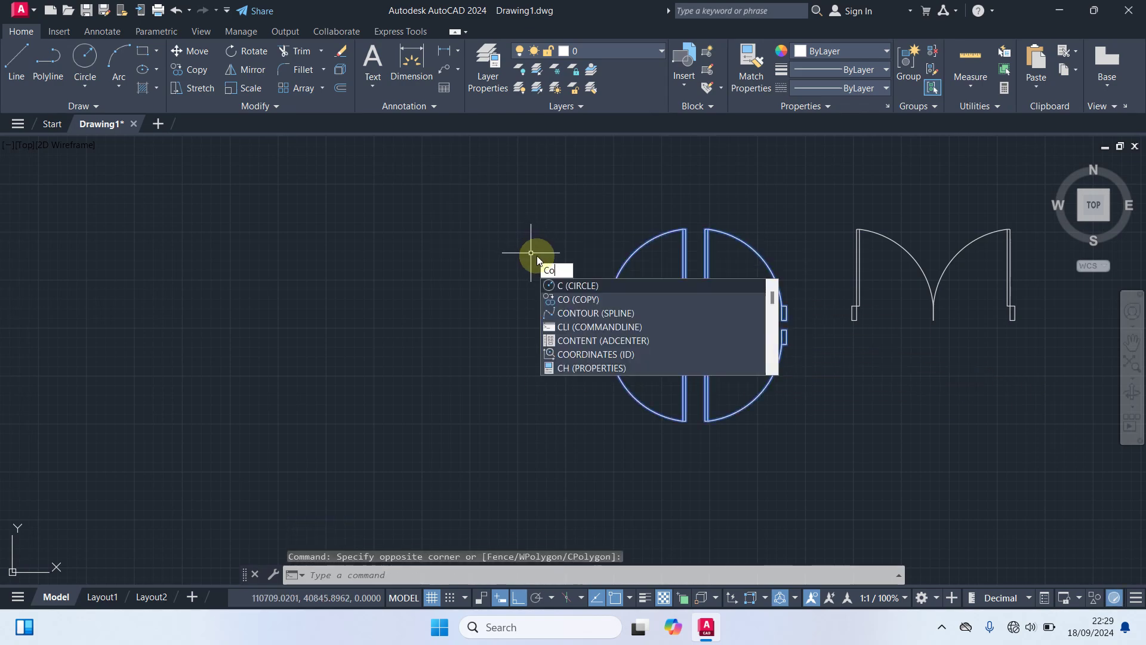
key(Return)
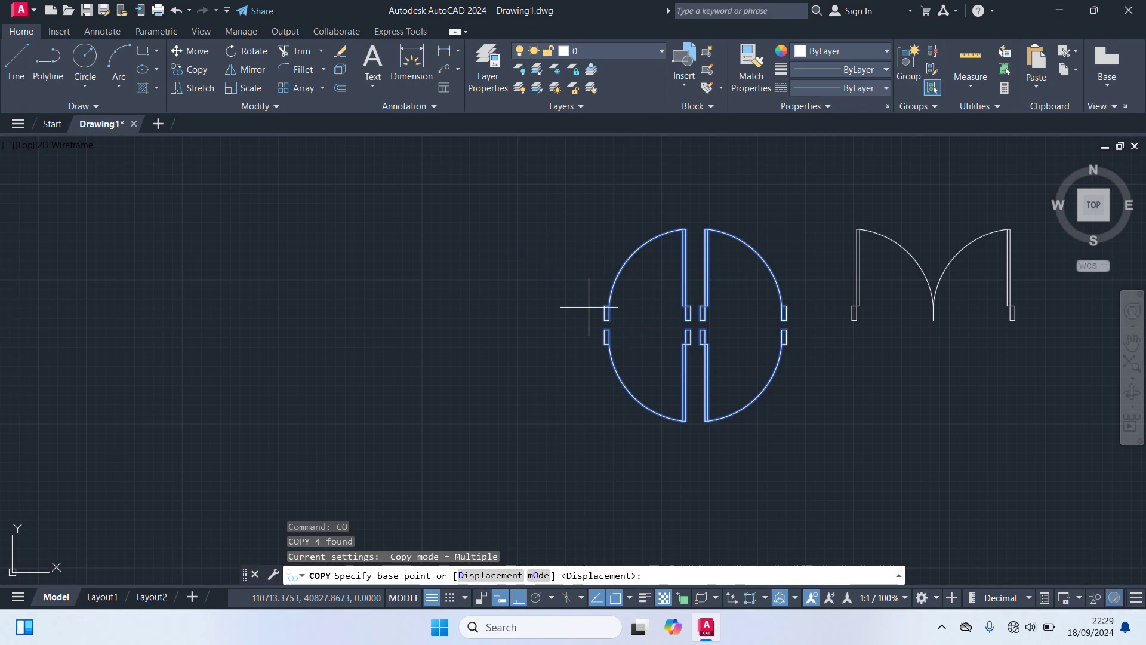
click(687, 330)
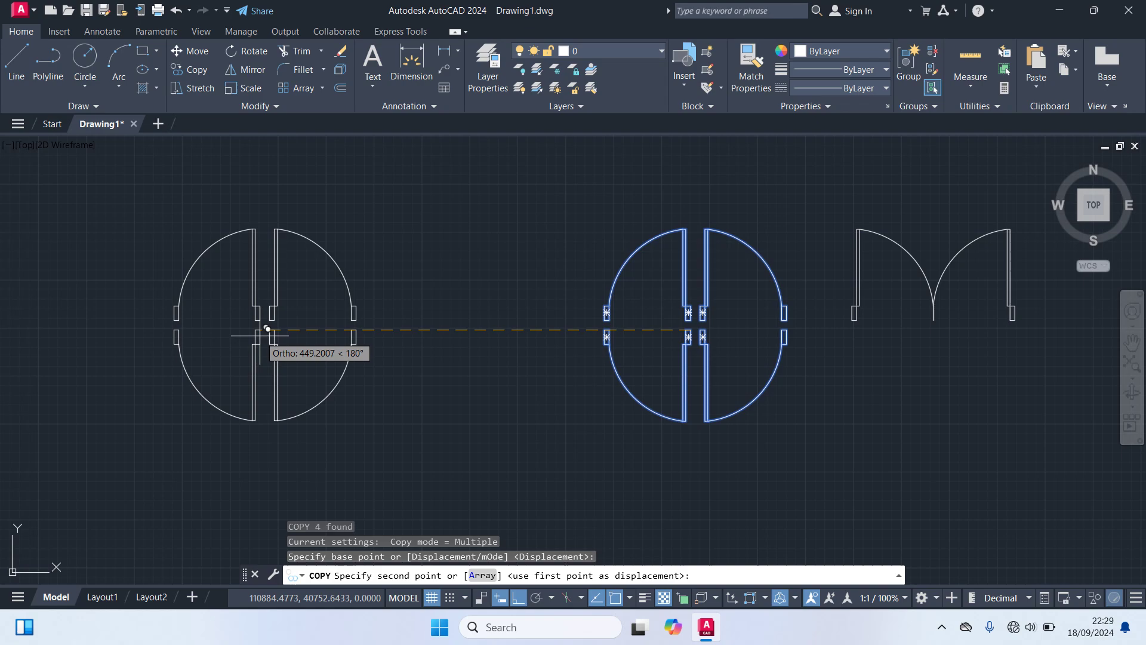
click(284, 329)
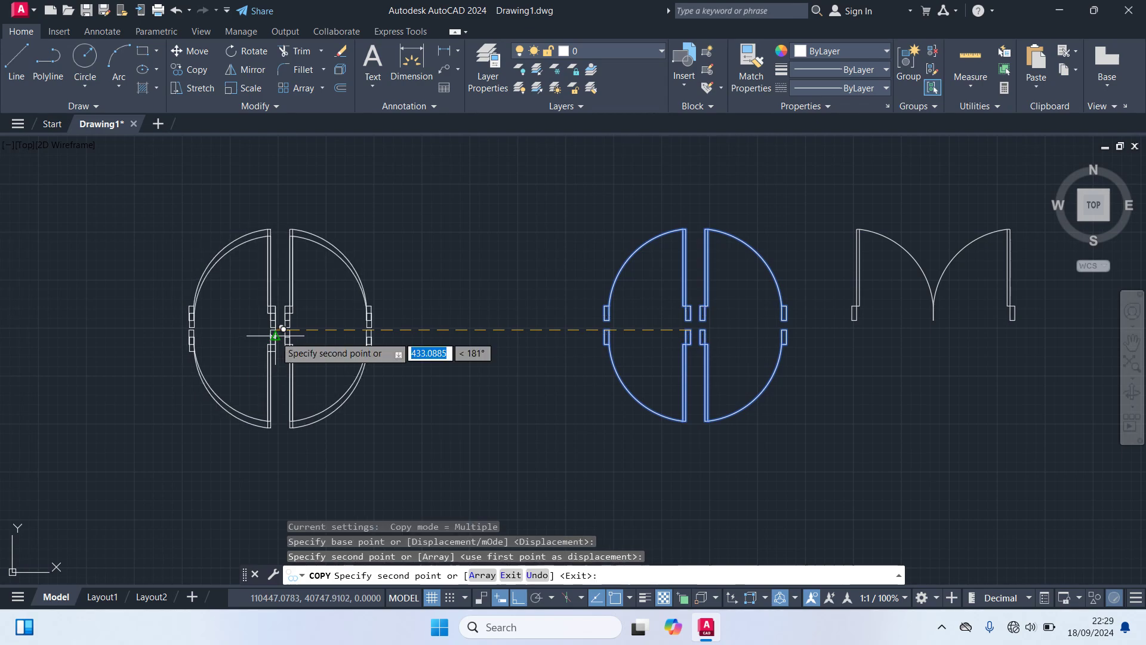
- Rotate the four copied single doors by 90 degrees about the lower end of the bottom-left door leaf
click(427, 435)
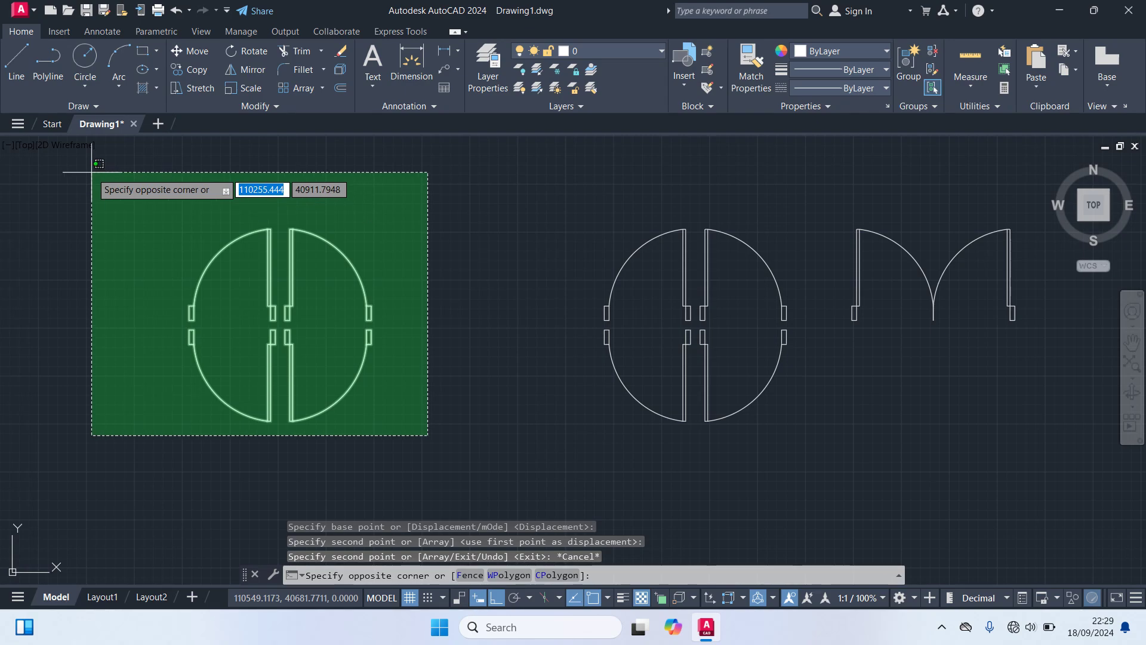
click(92, 172)
text(ro)
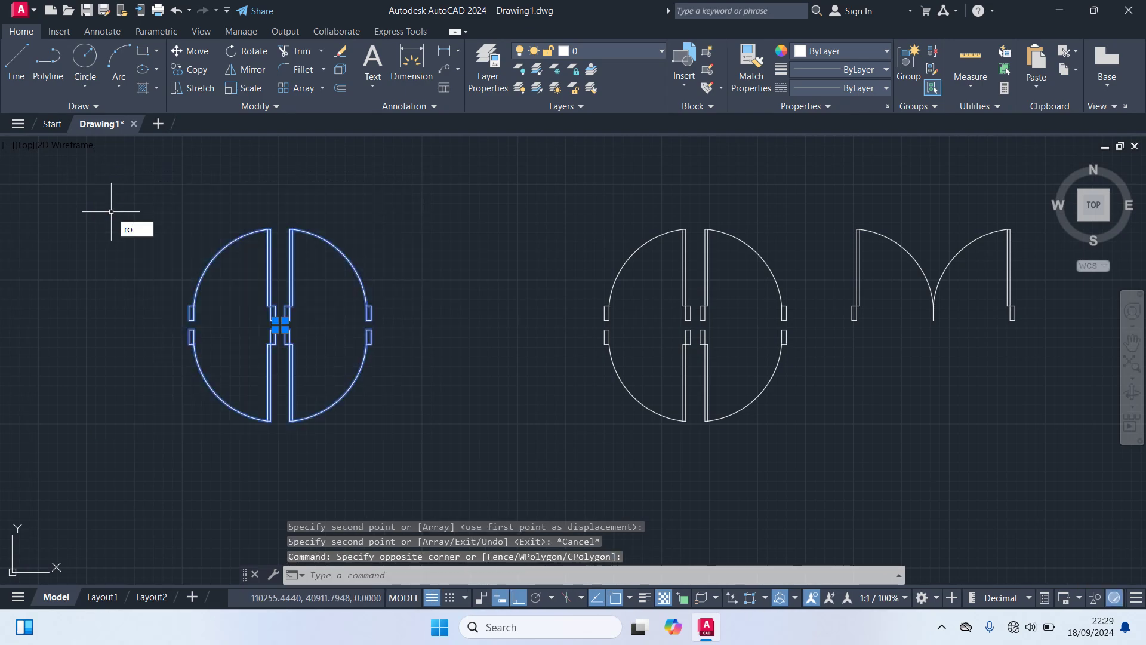
key(Return)
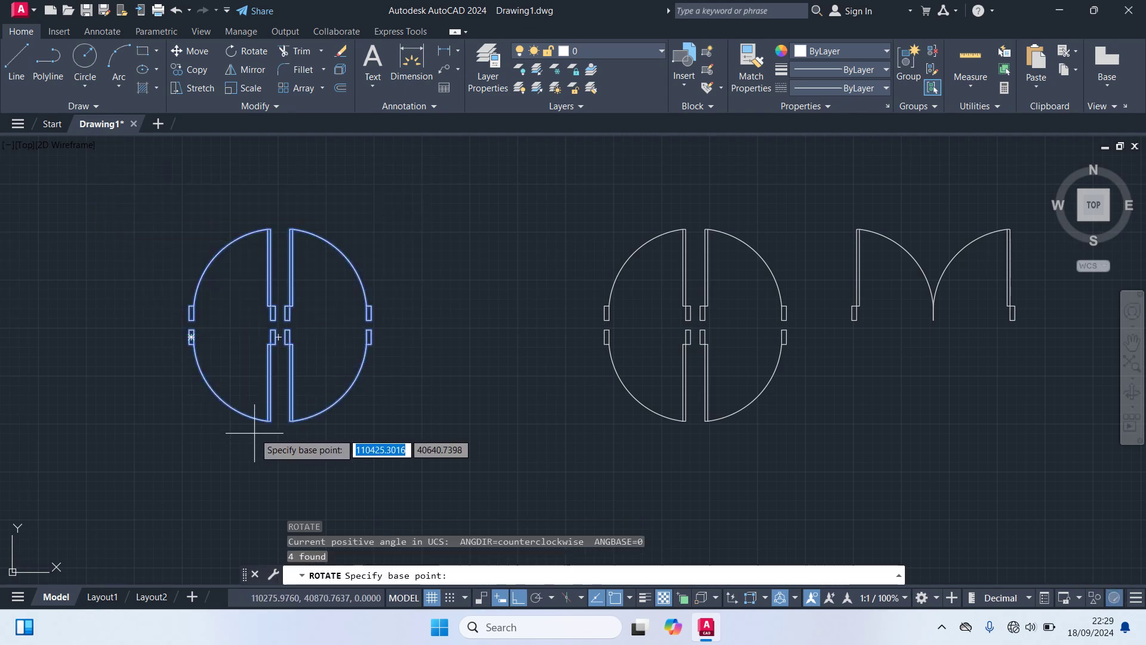
click(270, 420)
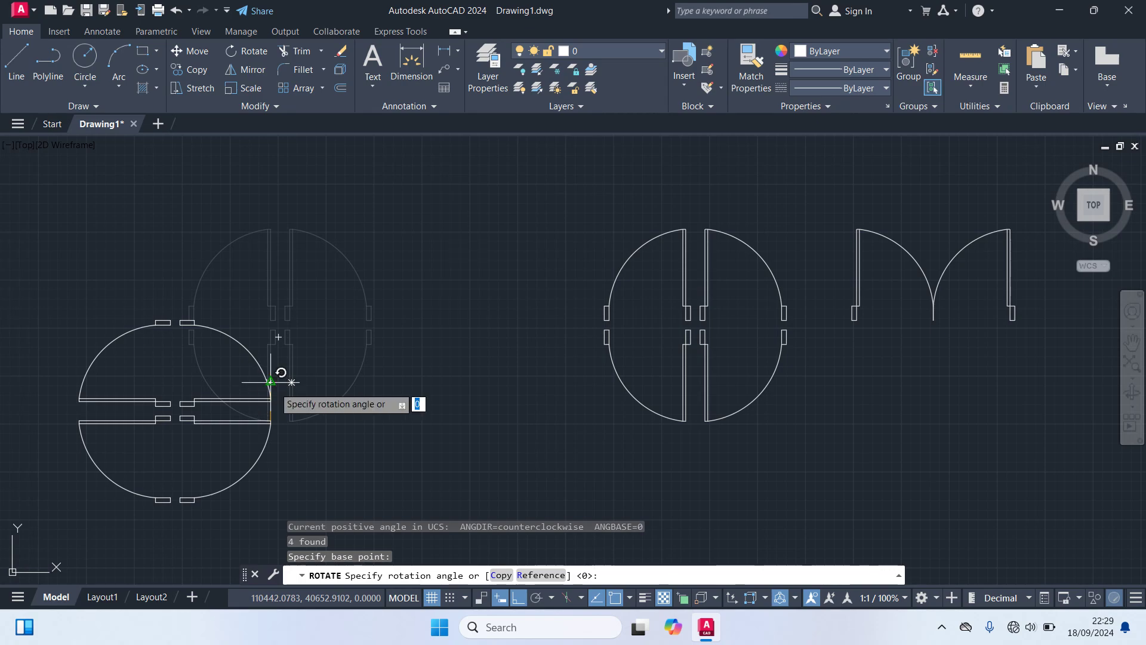
text(90)
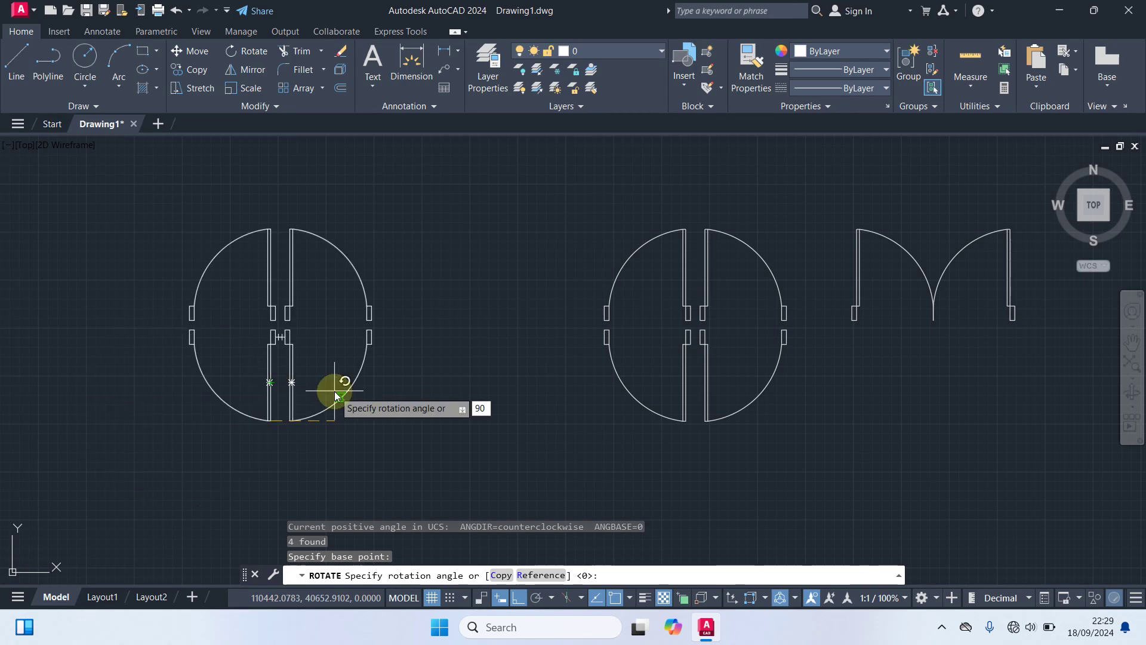
key(Return)
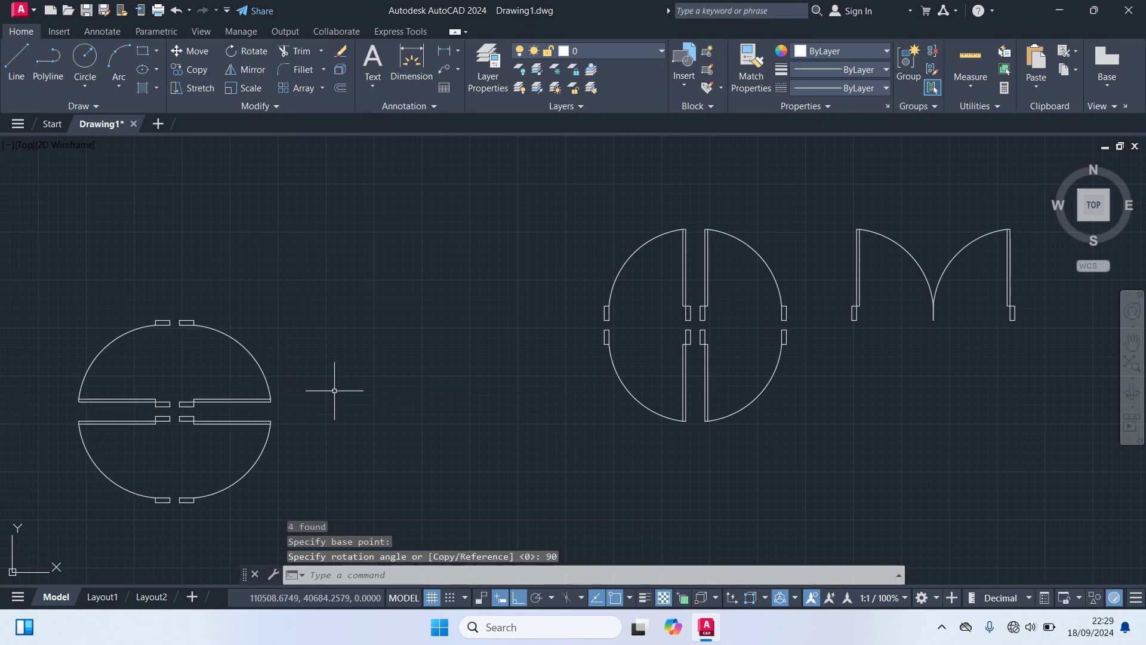
click(345, 499)
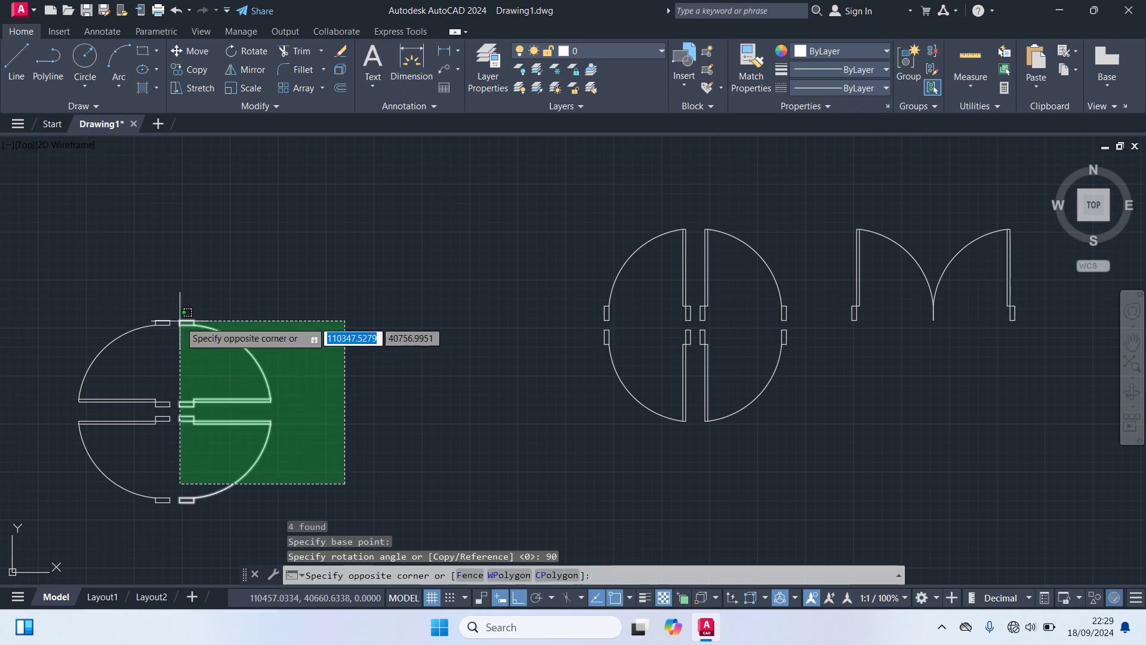
click(180, 321)
key(Escape)
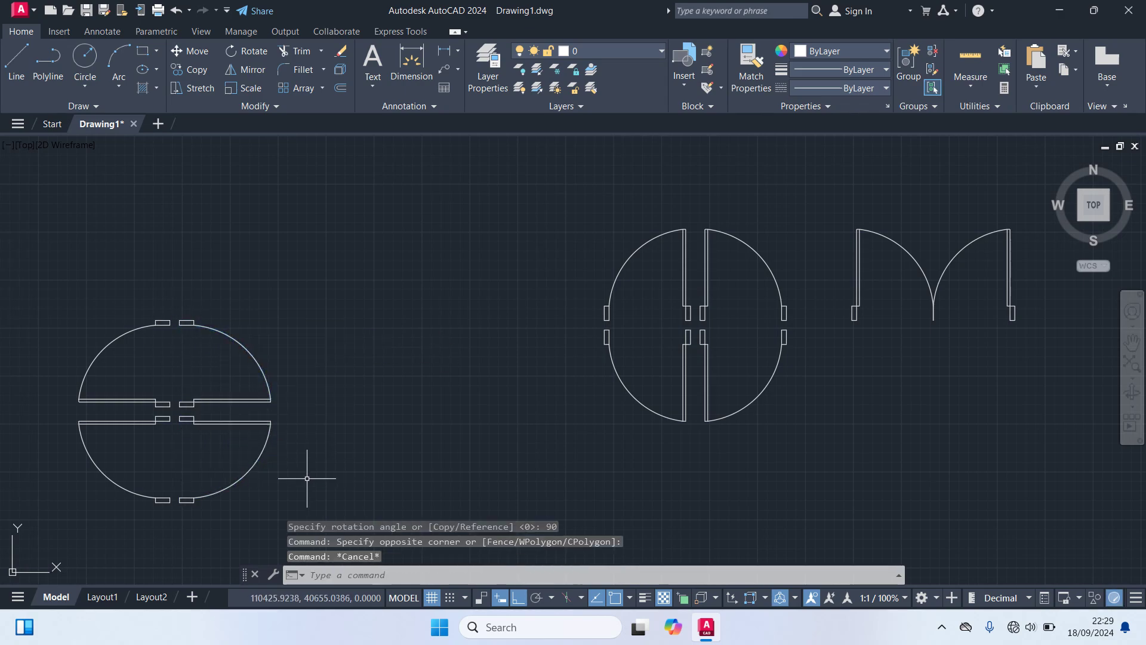
- Move the four rotated doors about 320 units up and to the right with Ortho off, beside the unrotated four
click(301, 494)
click(56, 268)
text(m)
key(Return)
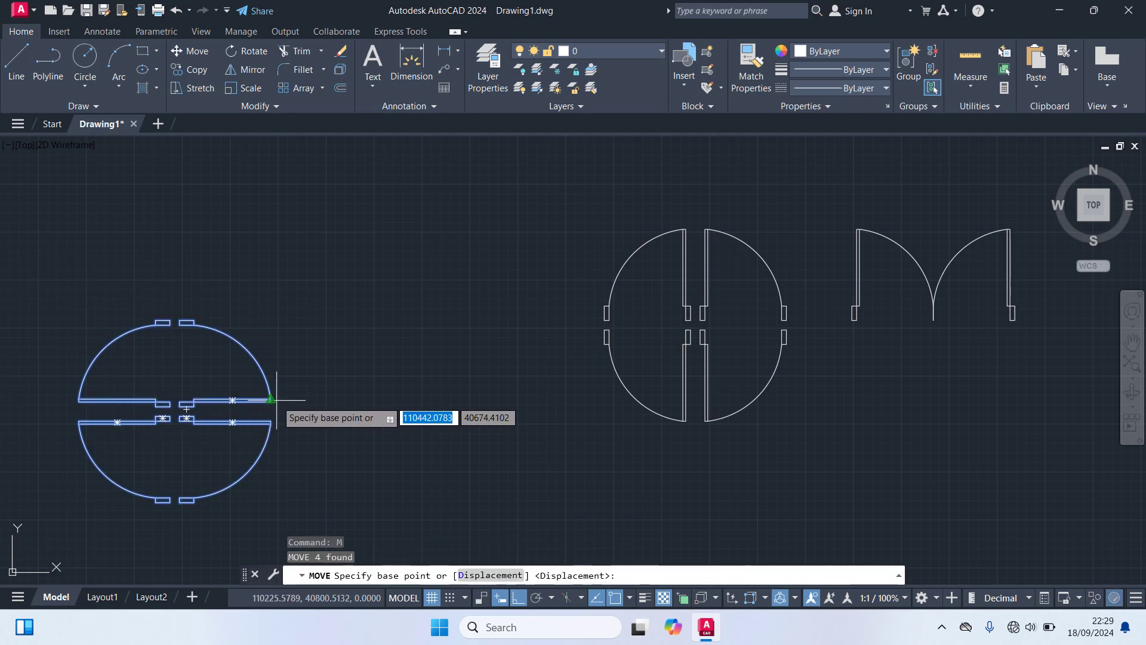
click(271, 401)
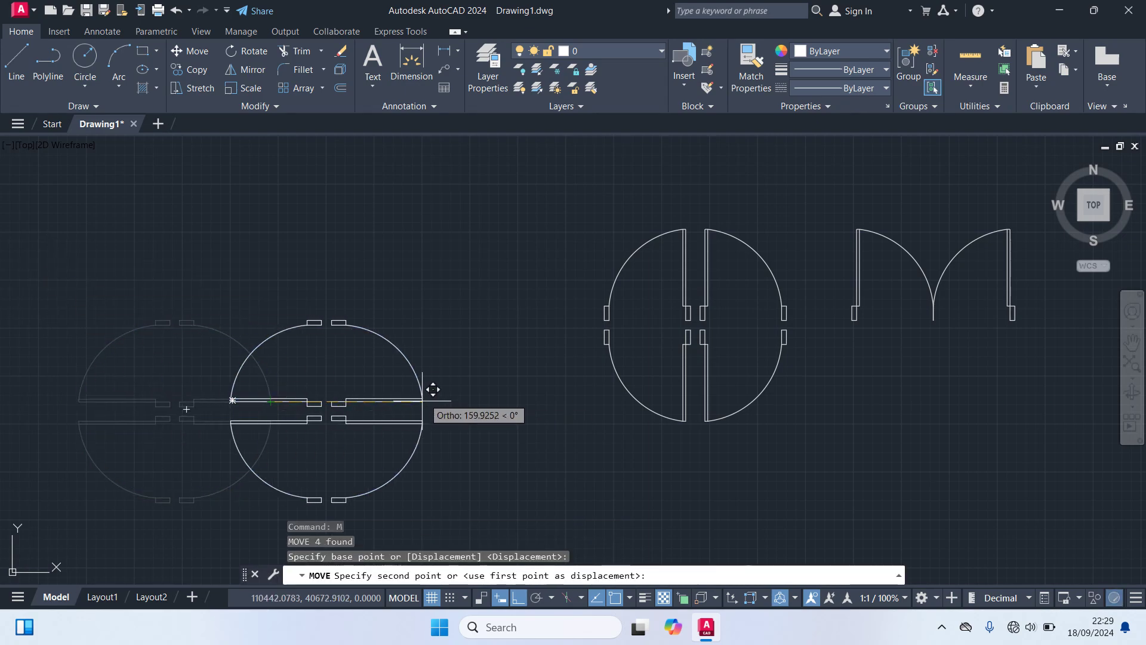
key(F8)
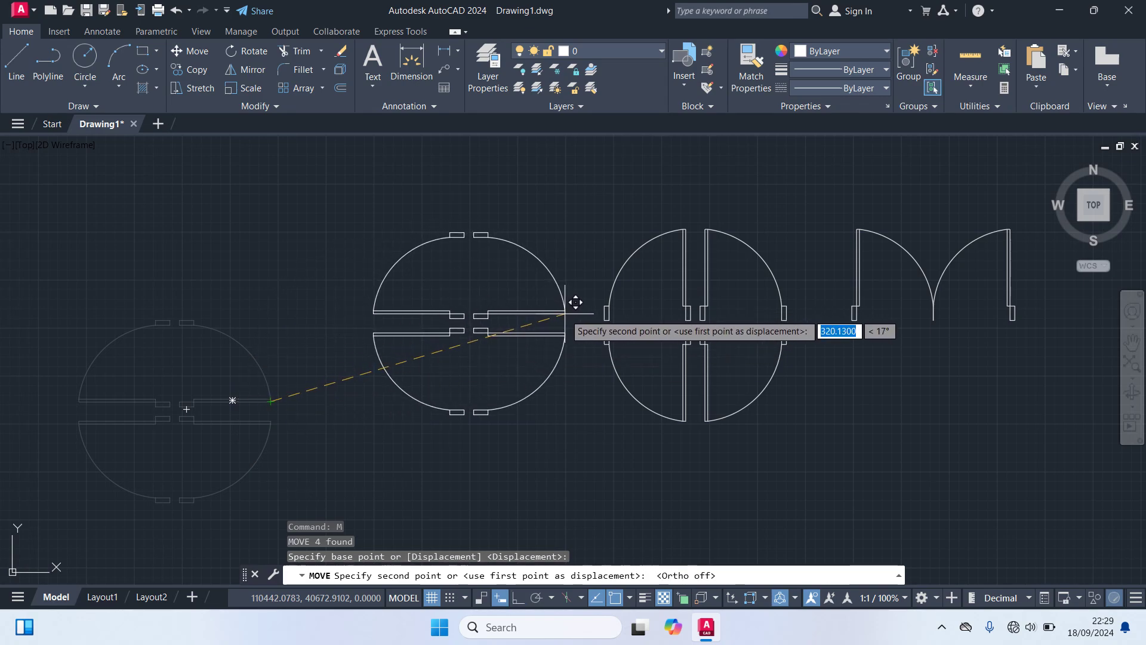
click(576, 303)
- Move the double door about 42 units down and slightly left so it sits more centrally beside the single doors
click(1082, 393)
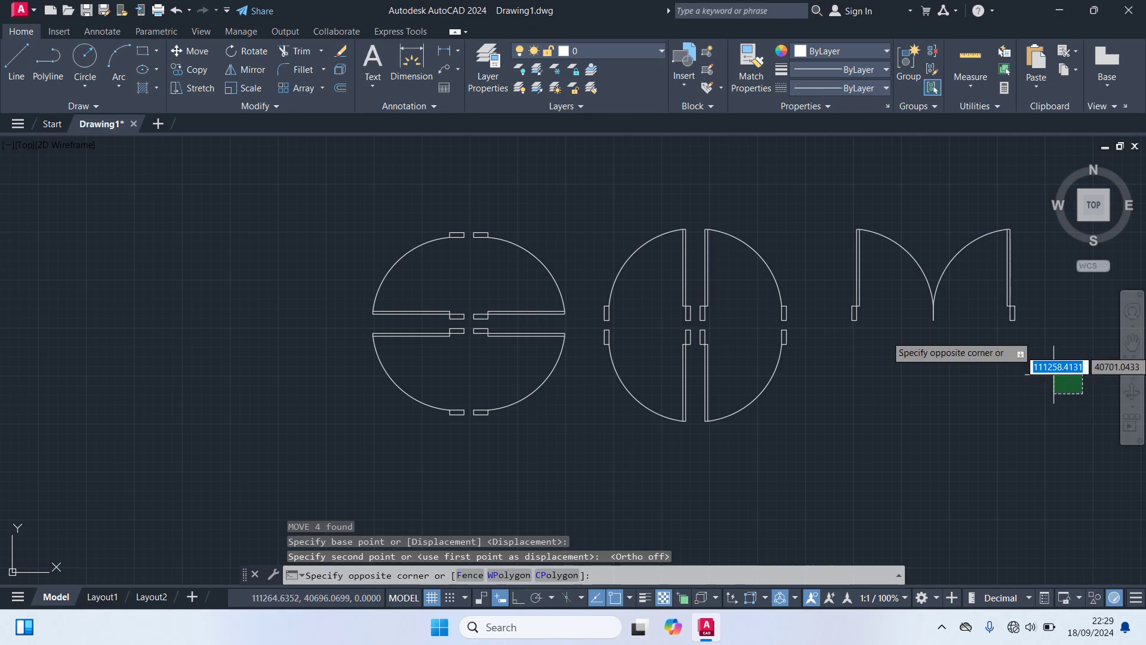
click(855, 230)
text(m)
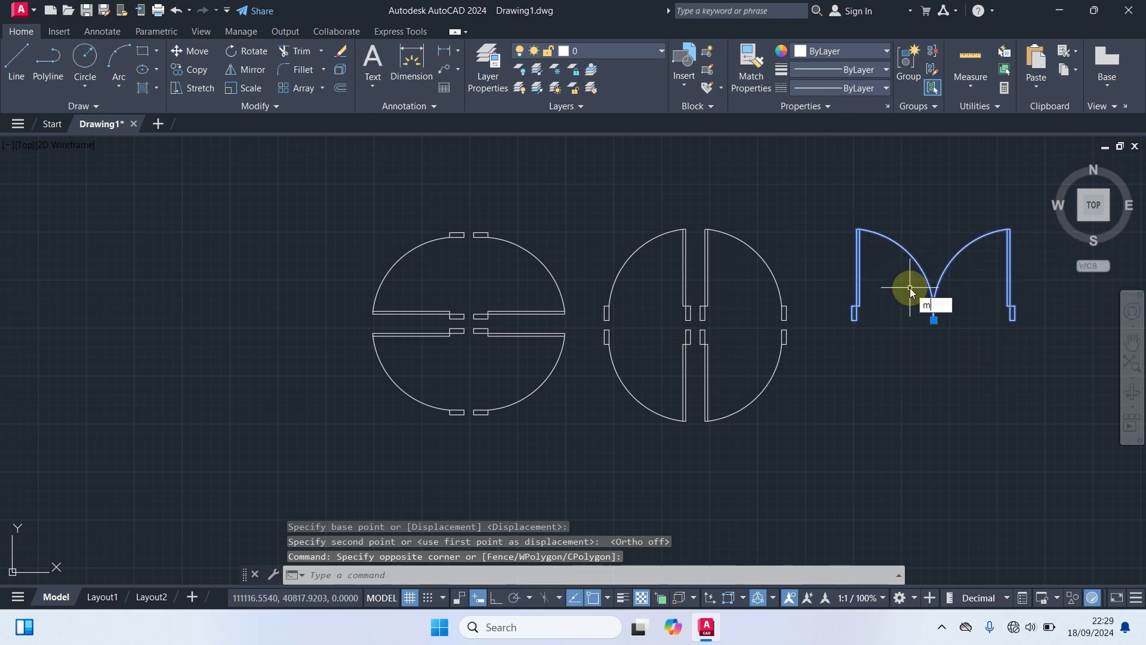
key(Return)
click(947, 404)
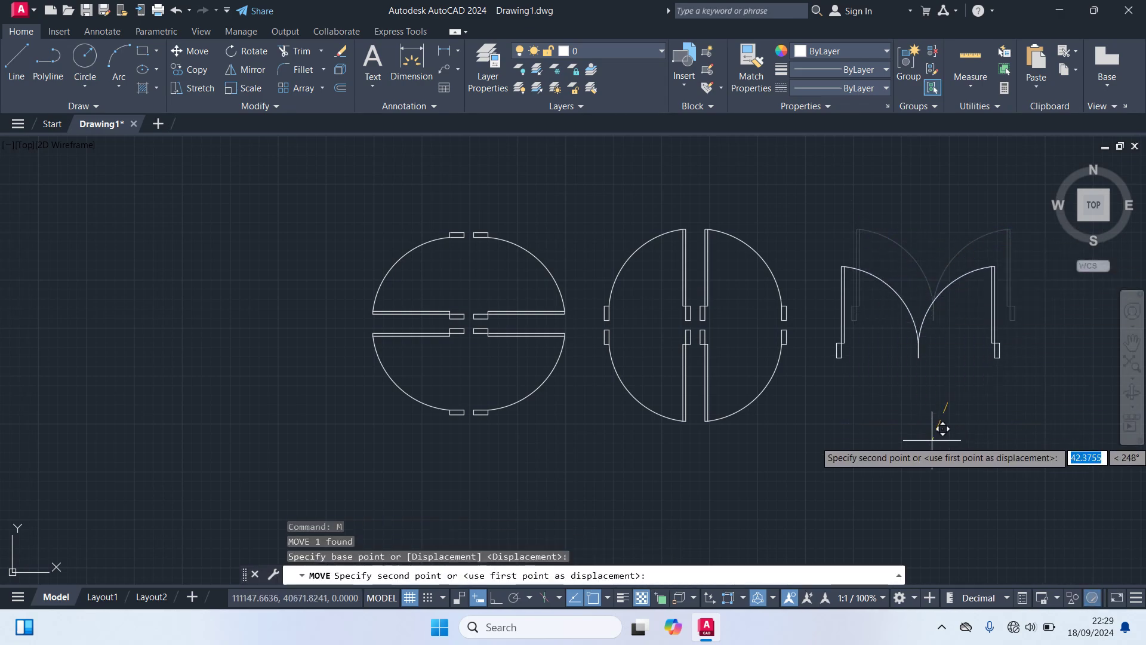
click(940, 430)
- Draw a rectangle 40 units wide and 15 units high in the empty area below and left of the doors
mouse_move(872, 433)
middle_down()
mouse_move(770, 378)
mouse_move(826, 361)
mouse_move(833, 371)
middle_up()
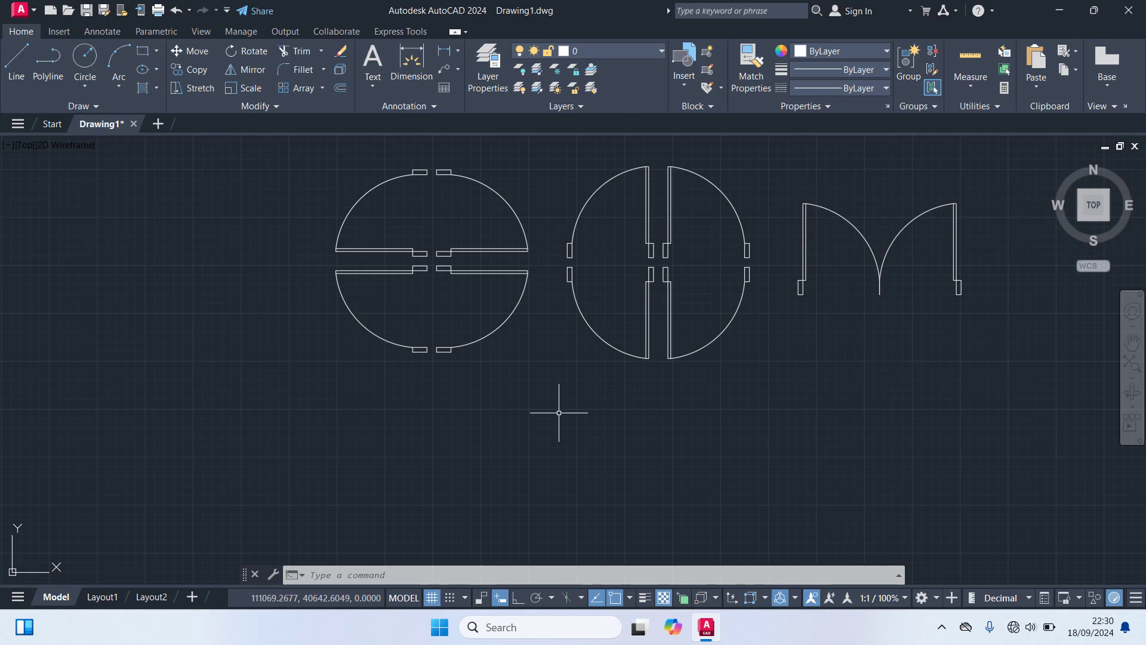
middle_drag(548, 426, 607, 415)
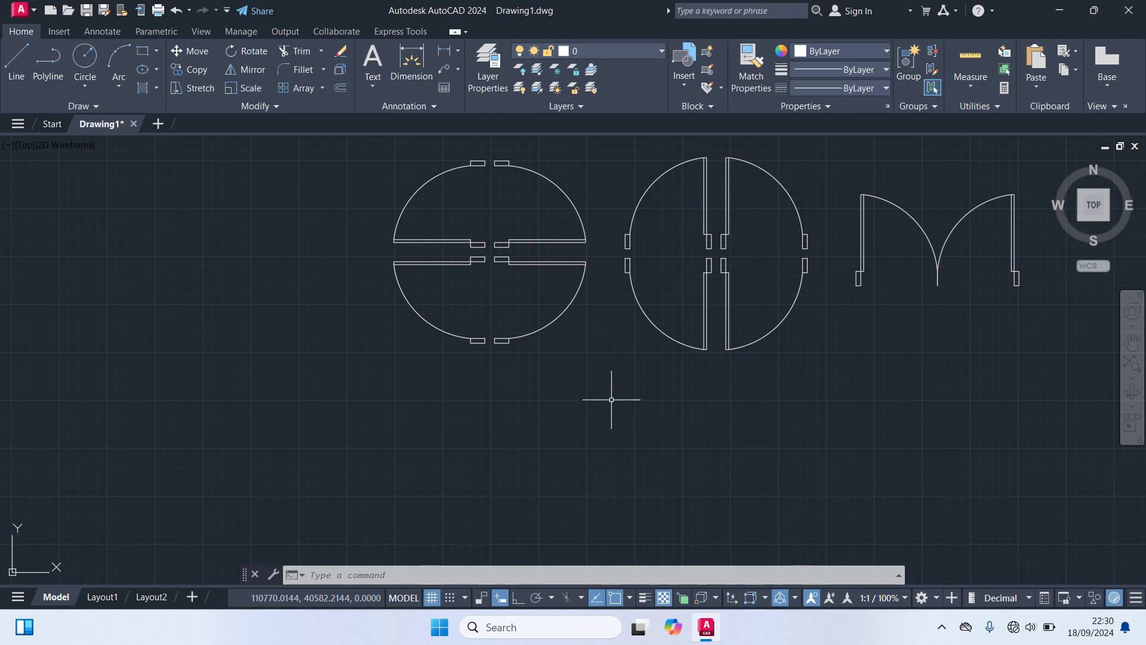
text(re)
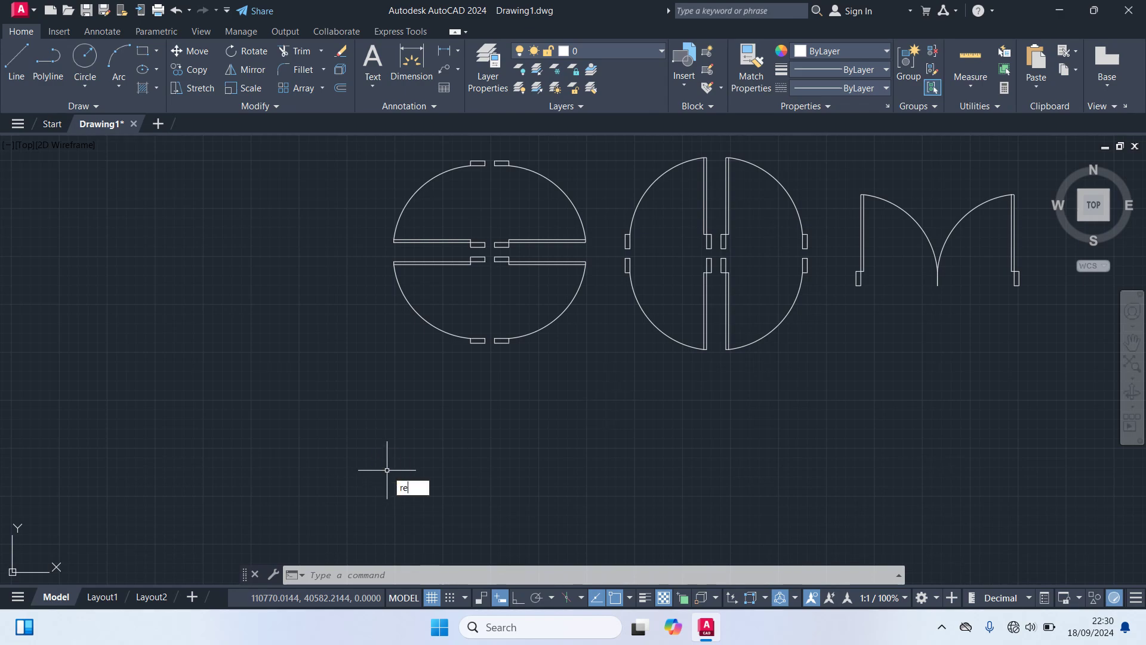
text(c)
key(Return)
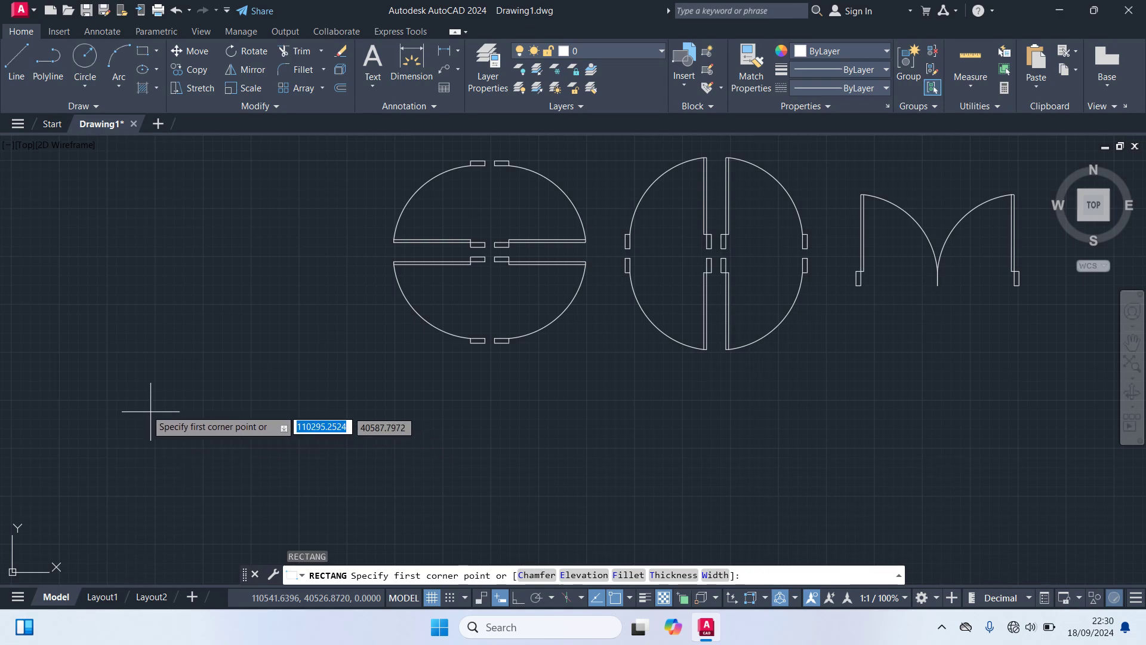
click(132, 398)
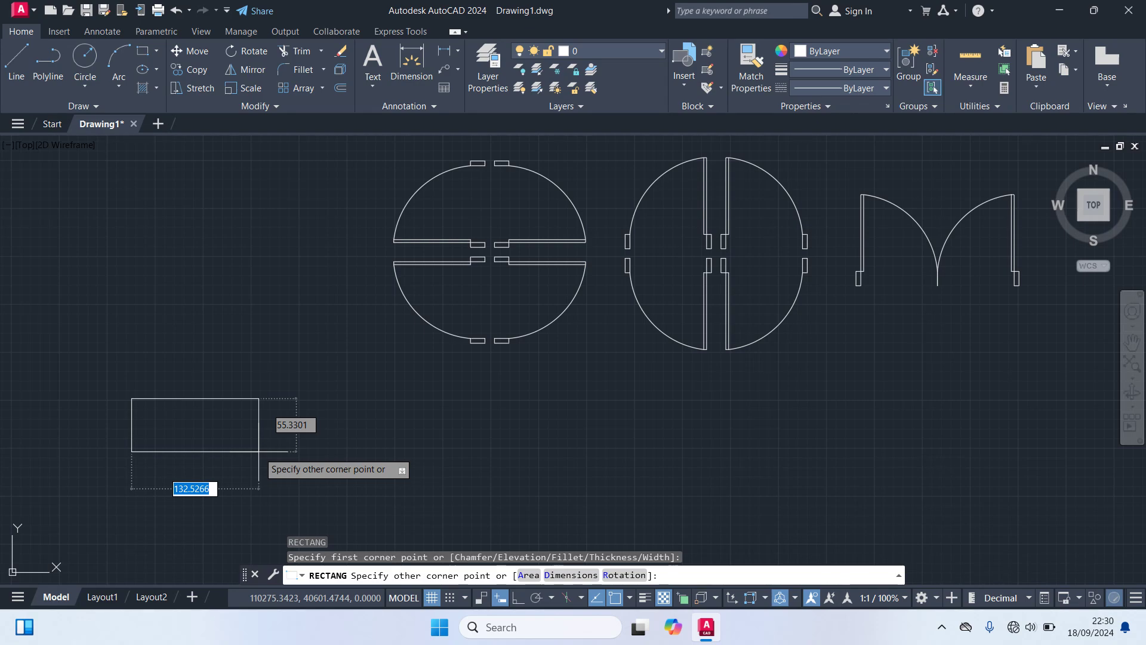
text(40)
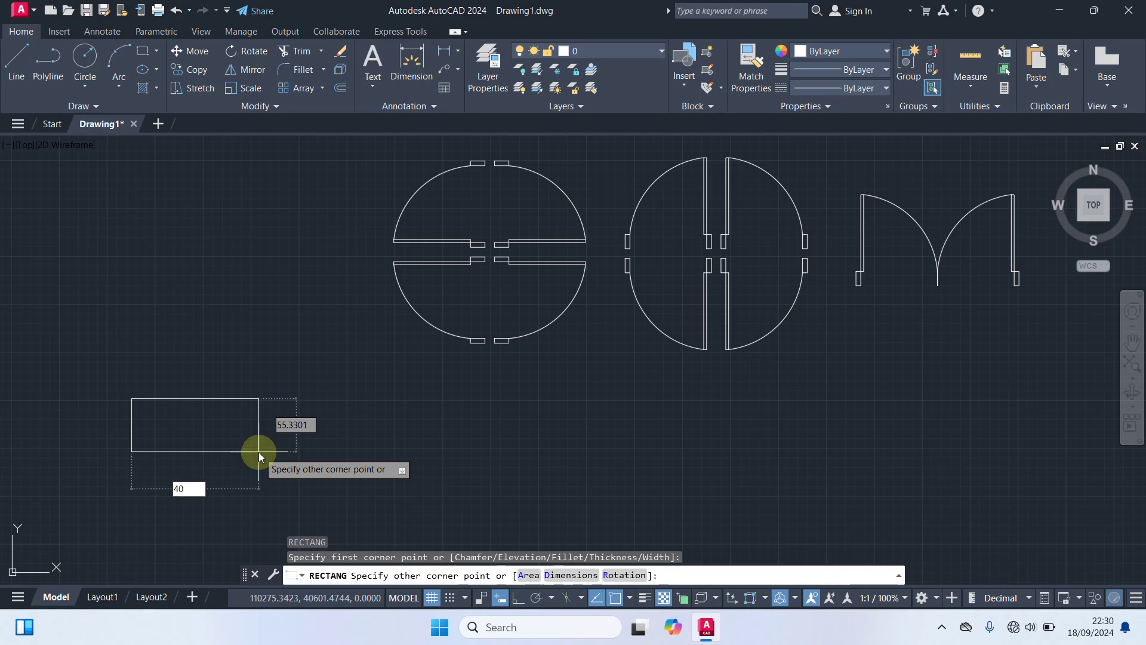
key(Tab)
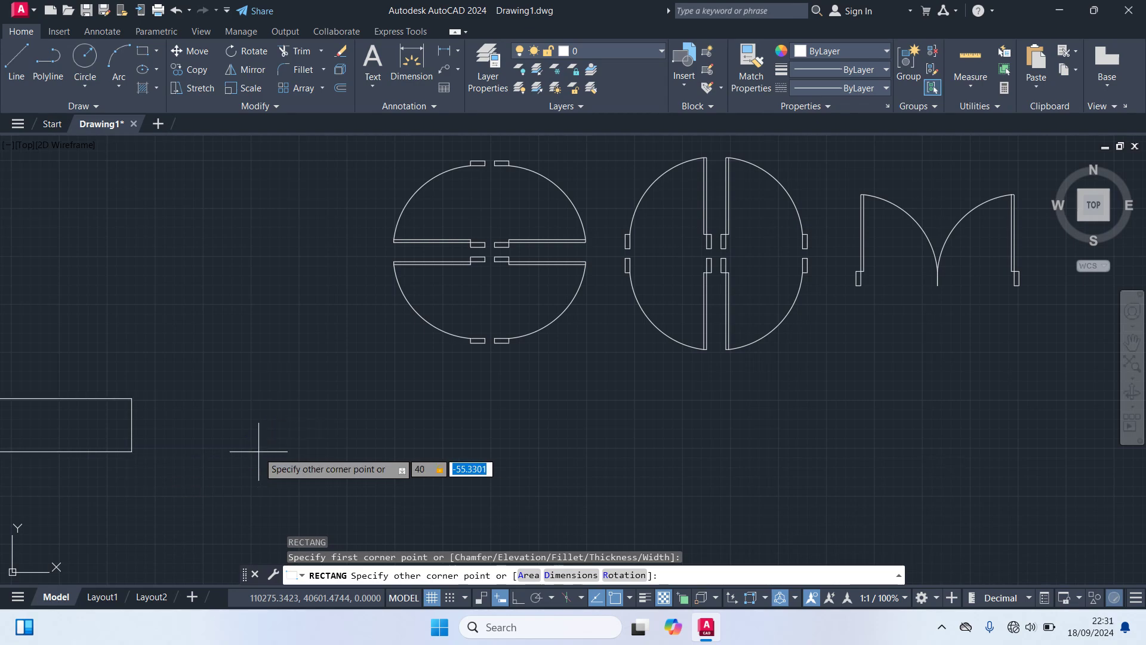
text(15)
key(Return)
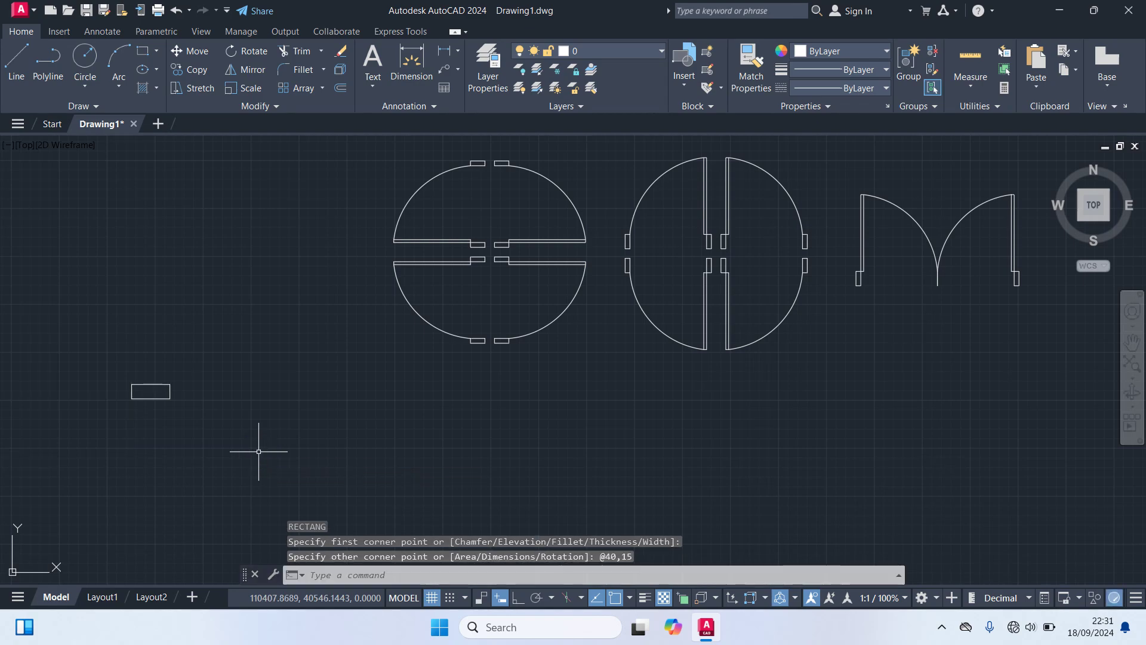
- Explode the 40 by 15 rectangle into separate lines
scroll(107, 401, up, 3)
middle_drag(95, 384, 202, 335)
scroll(175, 322, down, 1)
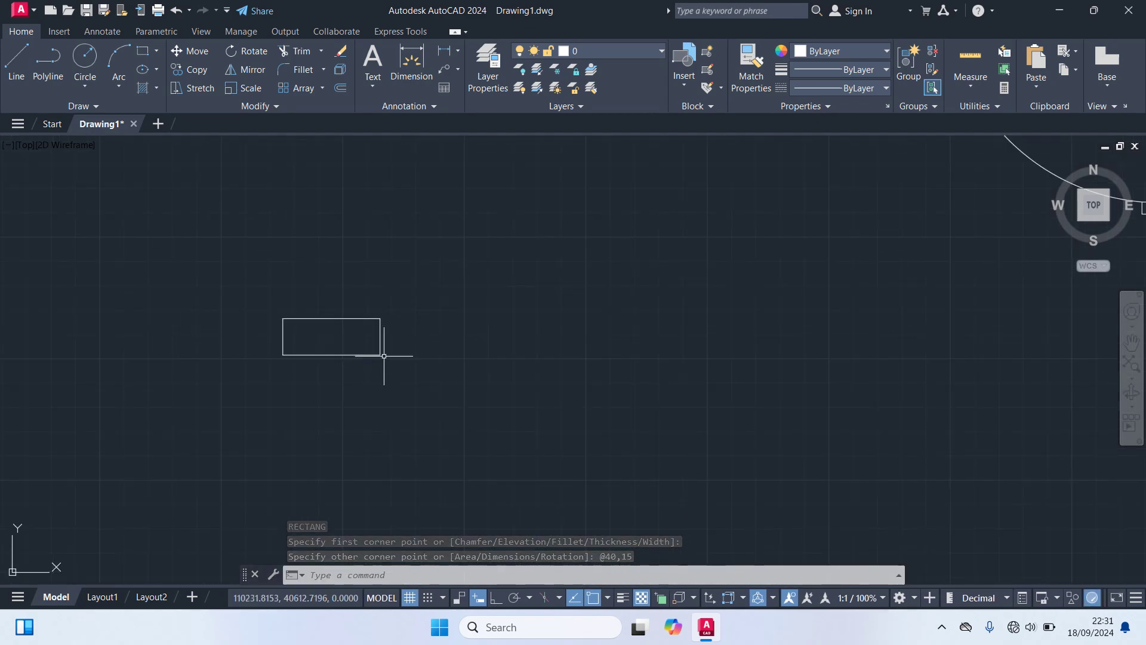
click(380, 351)
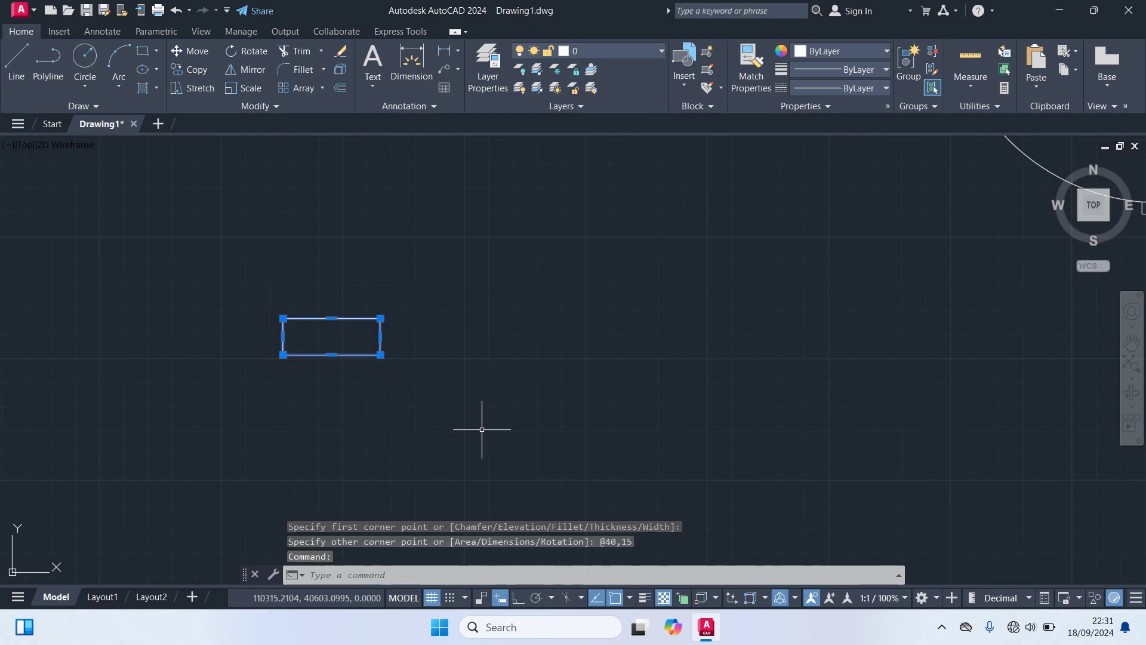
text(X)
key(Return)
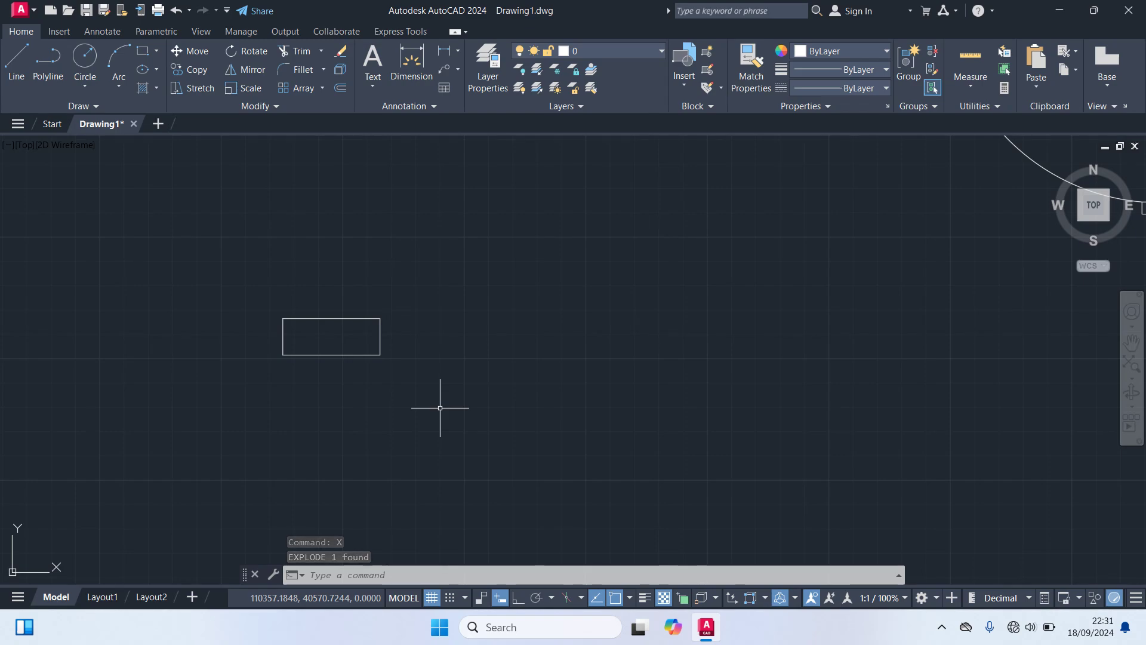
- Offset both short sides of the exploded rectangle 5 units inward
scroll(404, 365, up, 2)
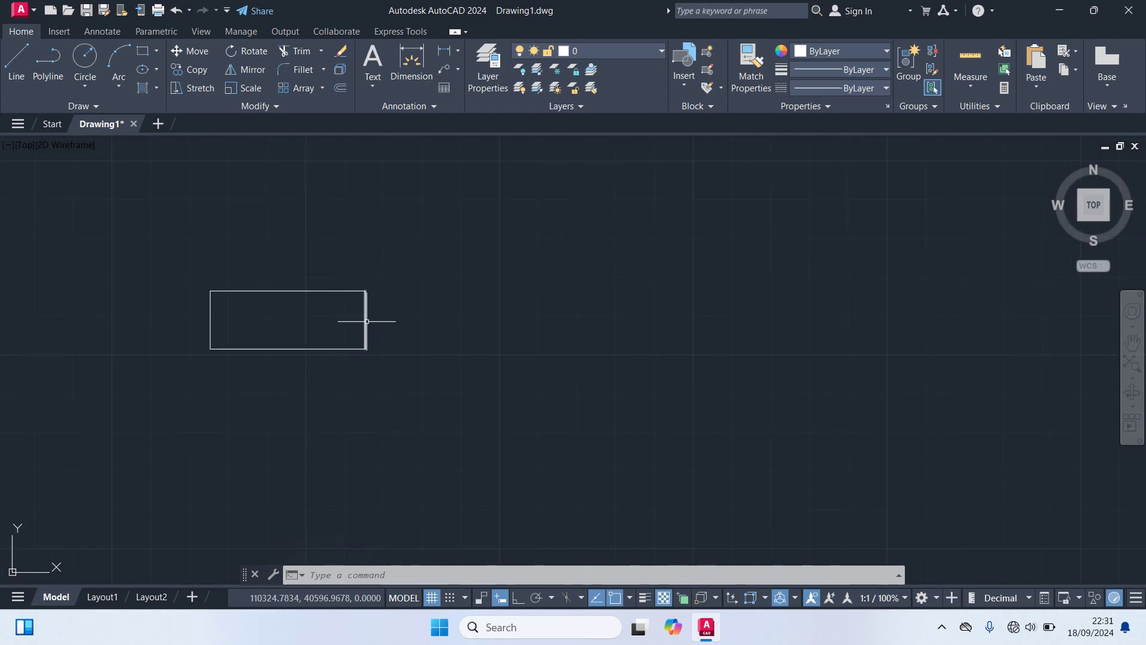
click(365, 322)
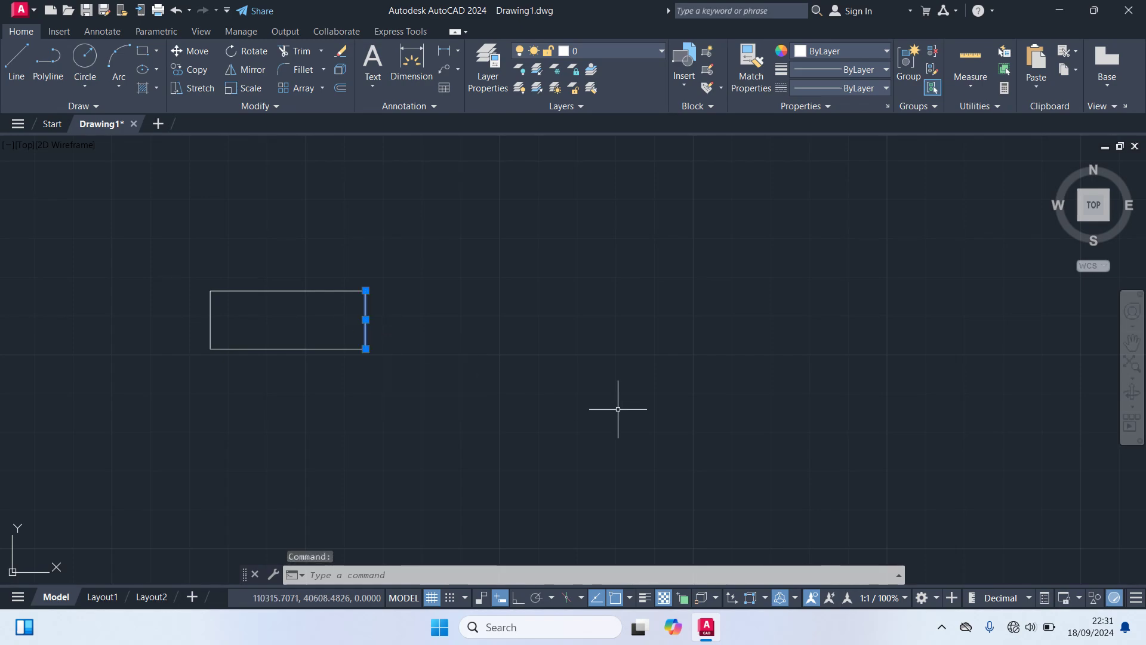
text(o)
key(Return)
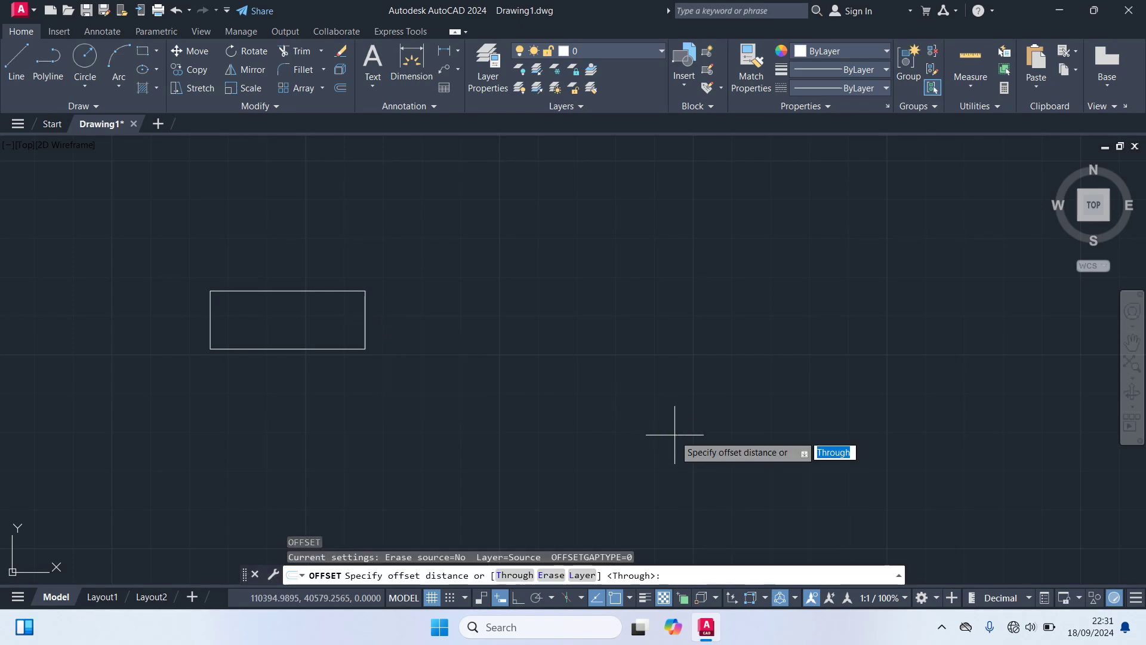
text(5)
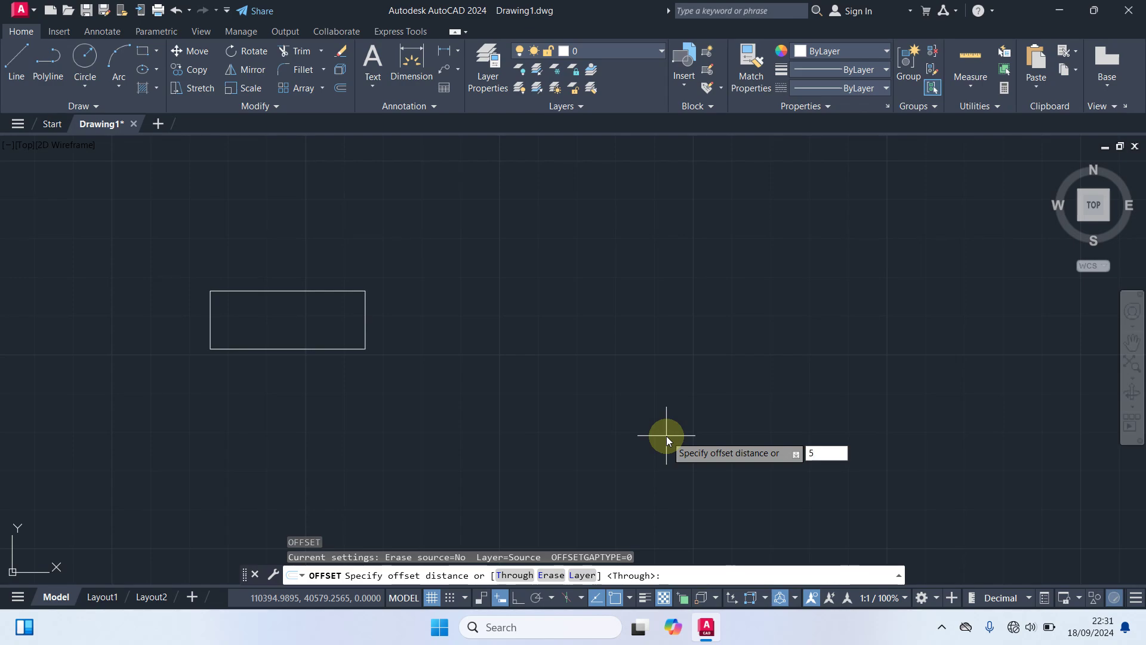
key(Return)
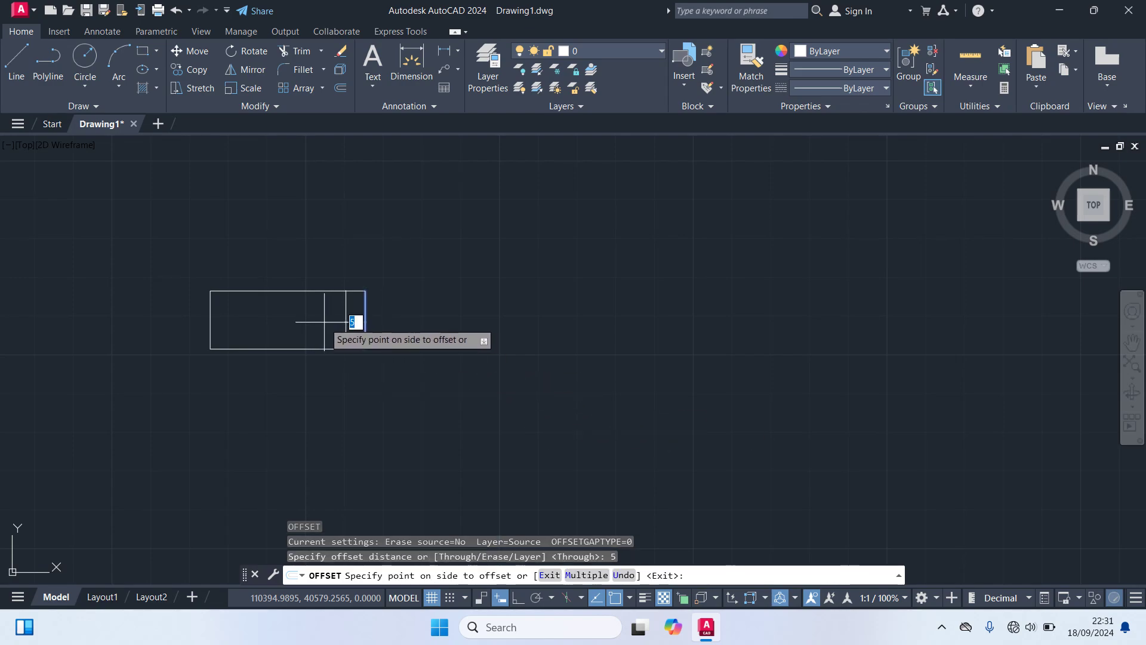
click(324, 322)
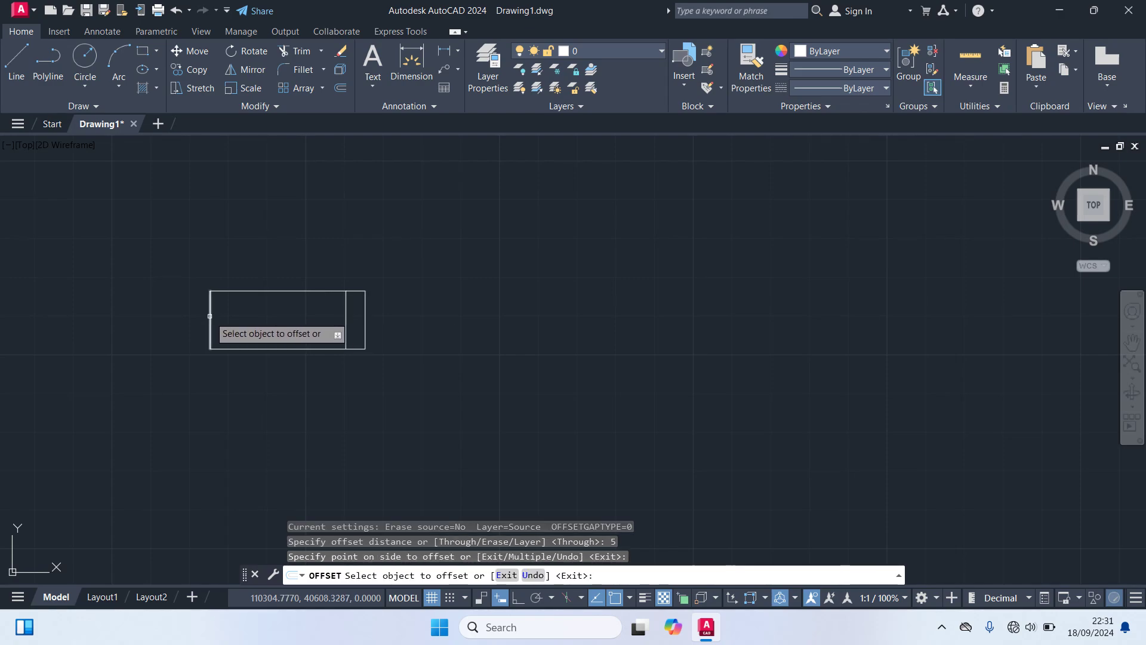
click(210, 316)
click(257, 323)
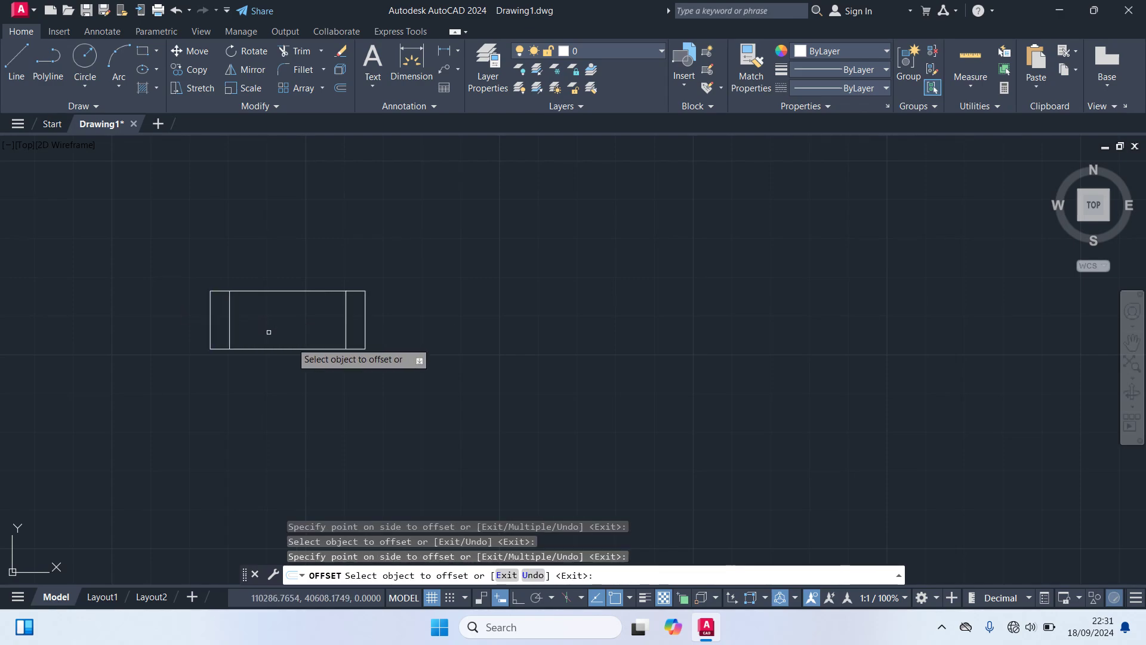
key(Return)
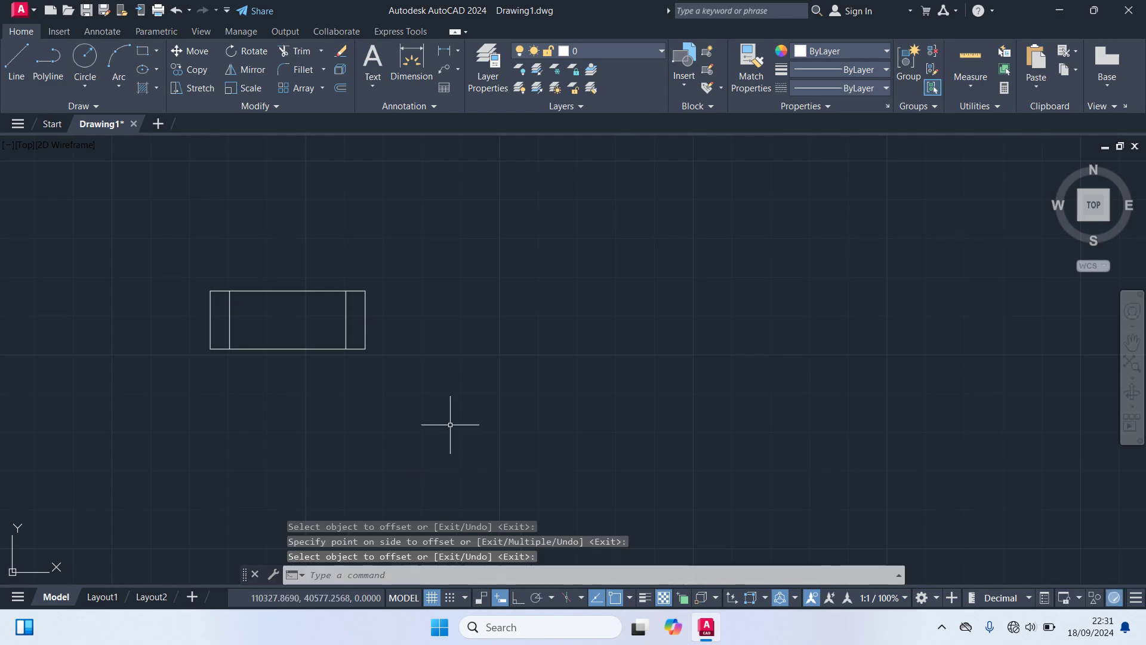
- Offset the upper long side of the 40 by 15 rectangle 7.5 units inward to form a centre line
key(Return)
text(7)
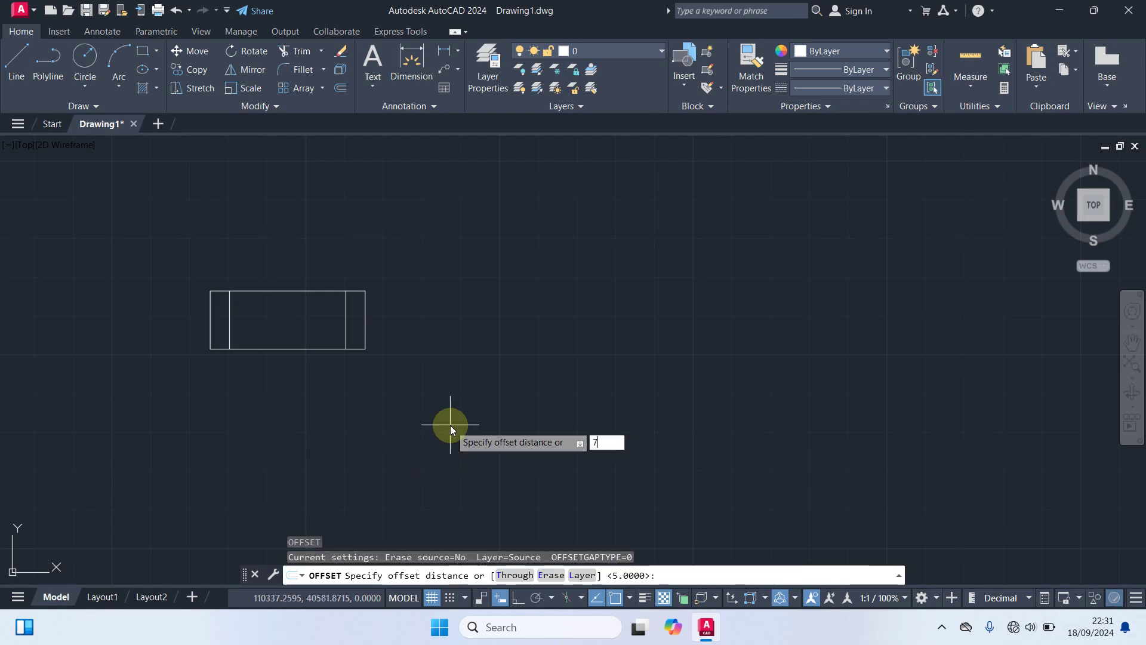
text(.5)
key(Return)
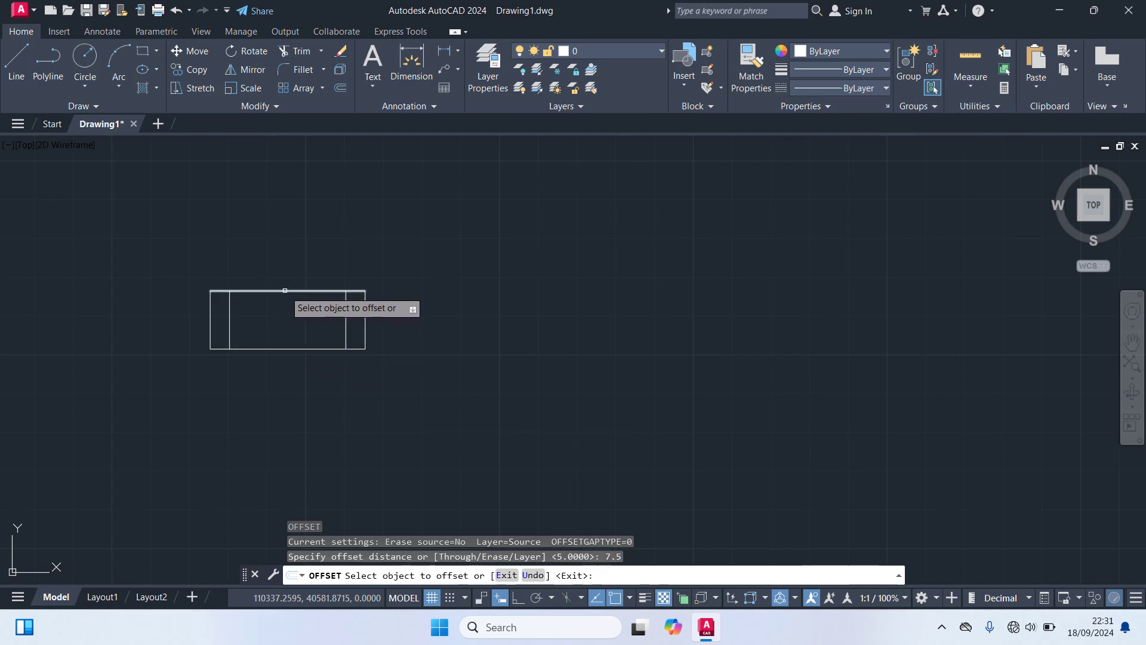
click(285, 290)
click(284, 315)
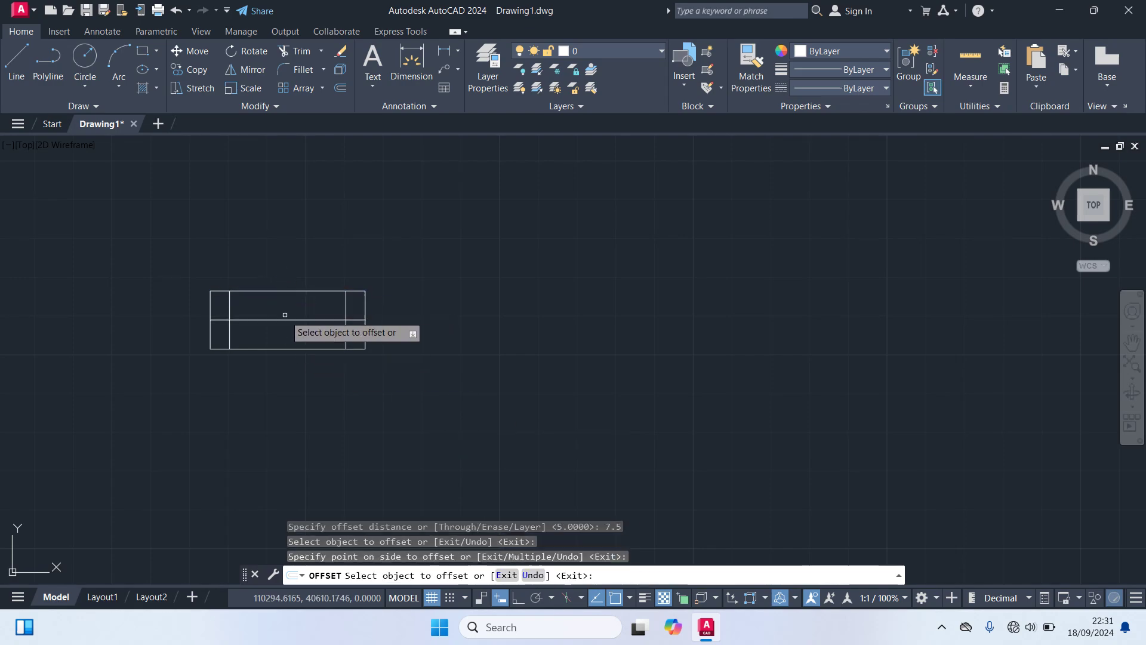
key(Return)
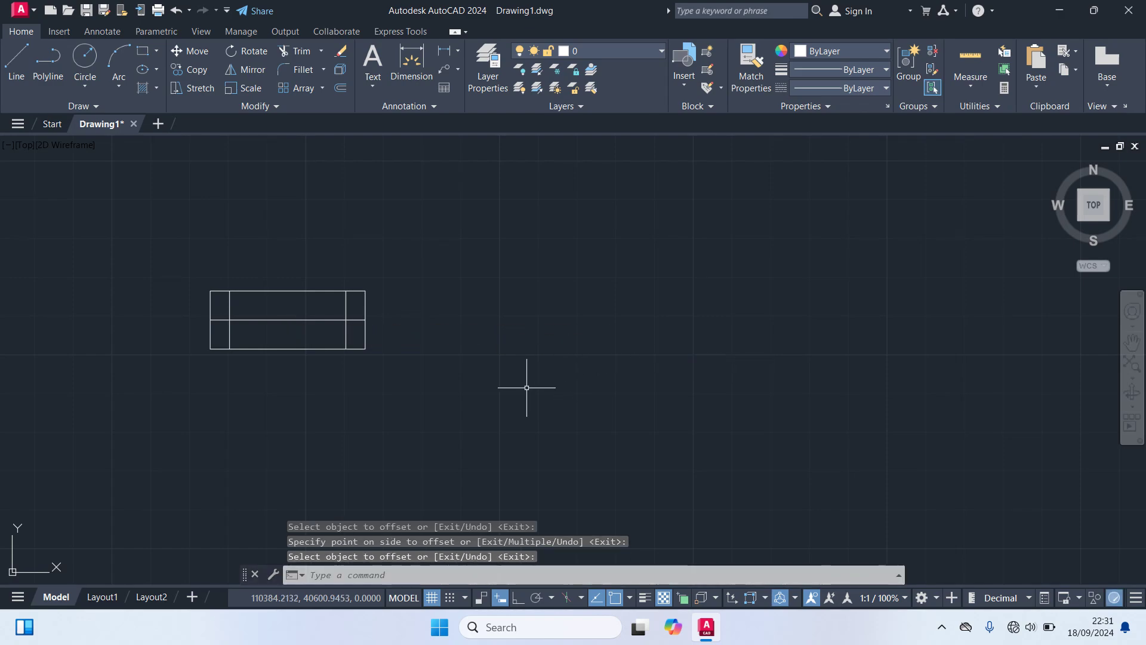
- Trim both ends of the smaller symbol's centre line back to the inner vertical lines
text(TR)
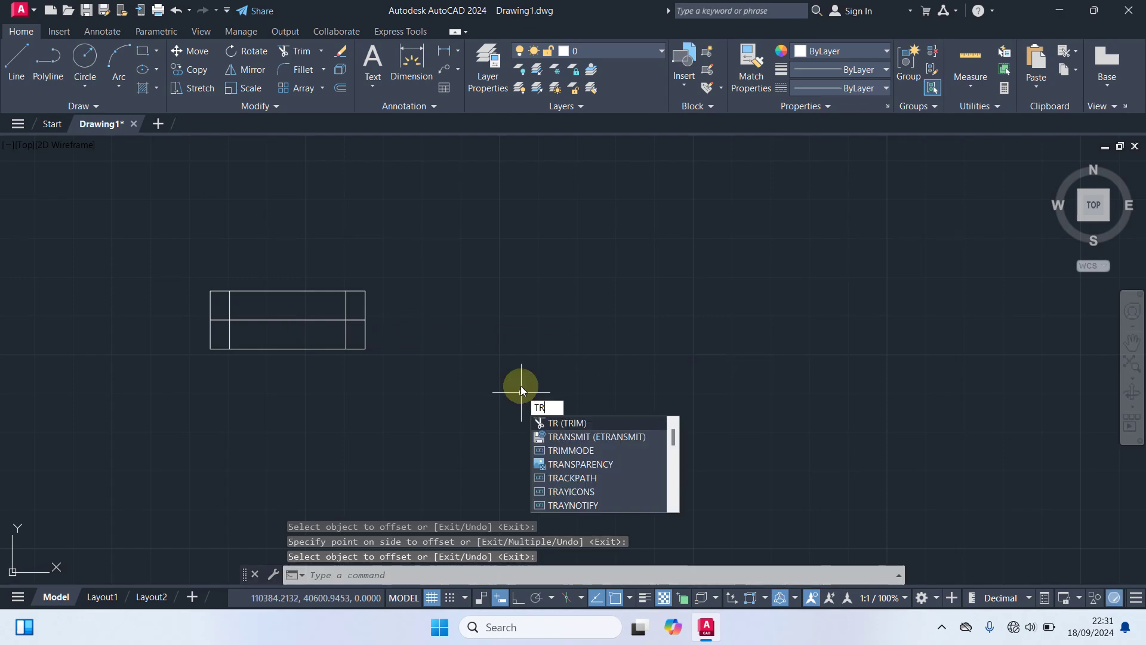
key(Return)
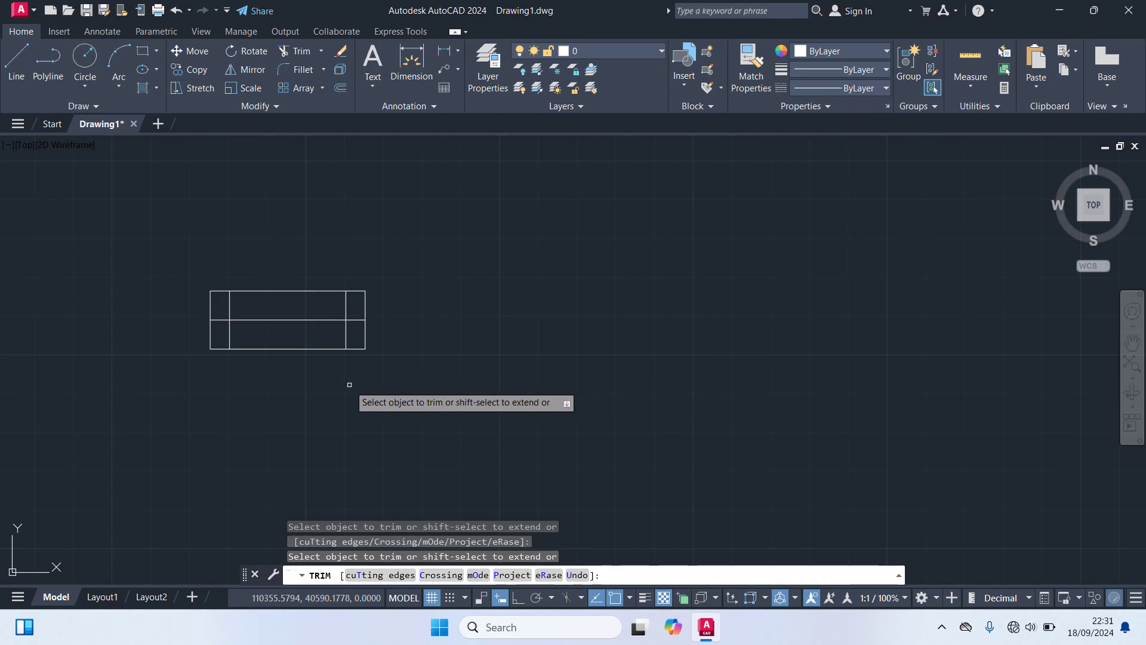
click(360, 320)
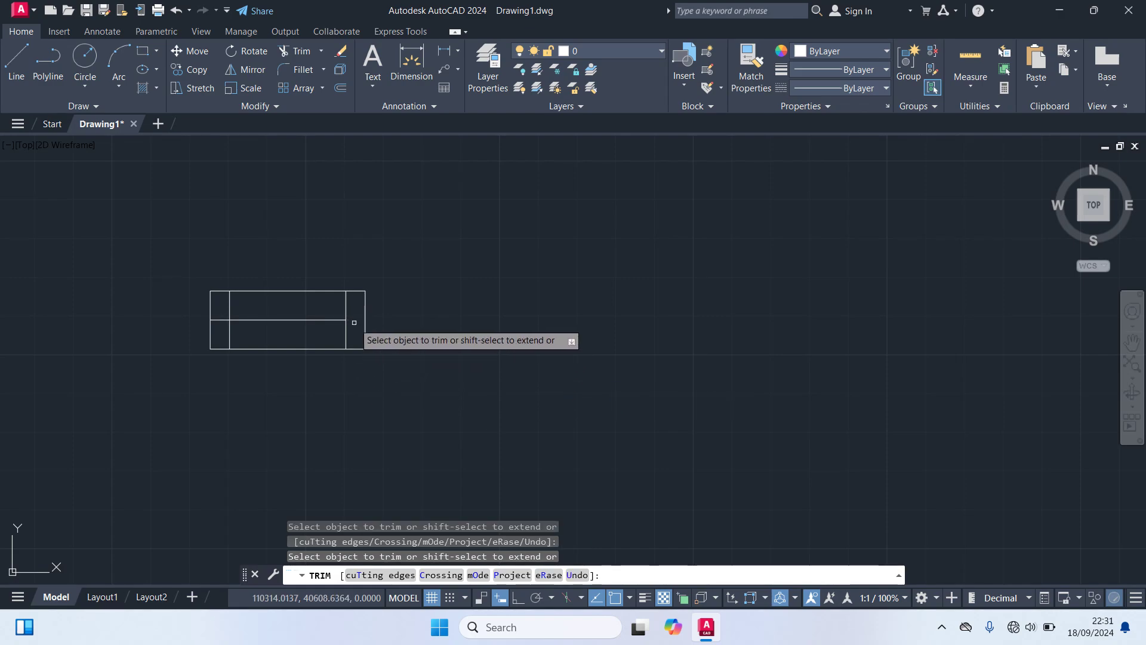
click(224, 319)
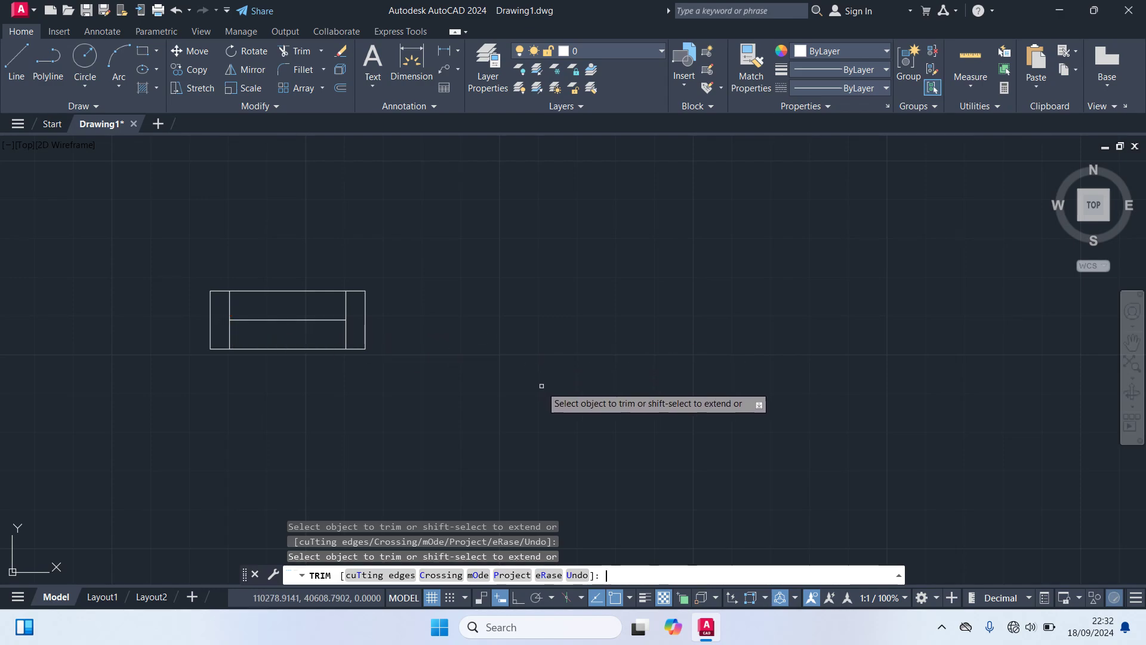
key(Return)
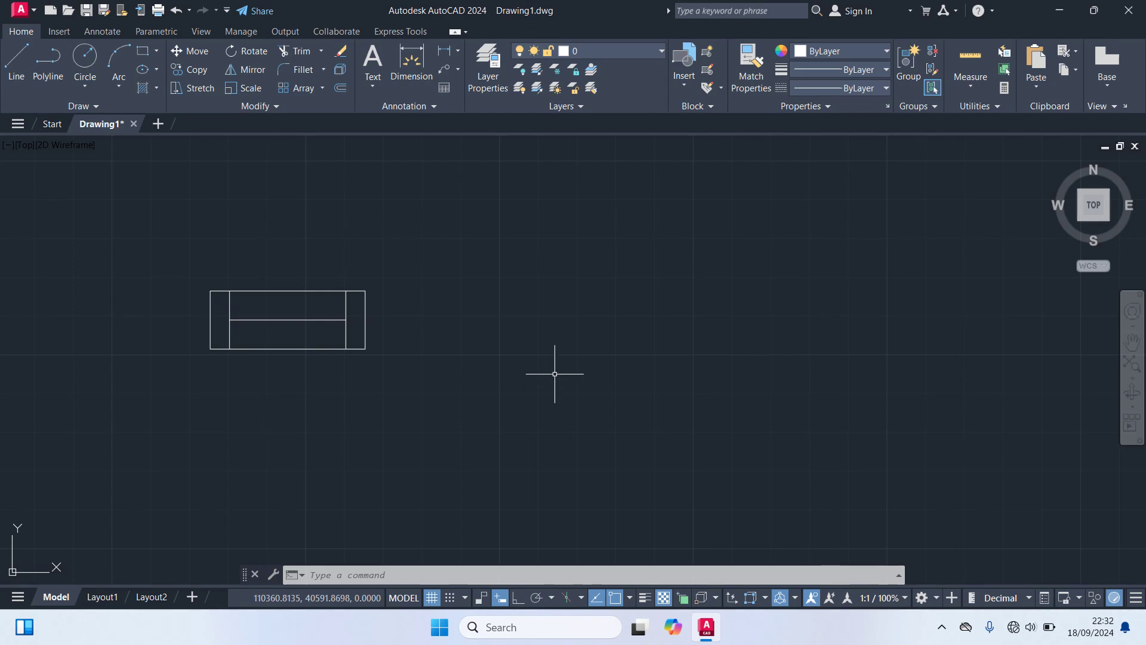
- Draw a rectangle 80 units wide and 15 units high in the empty area to the right of the smaller symbol
text(c)
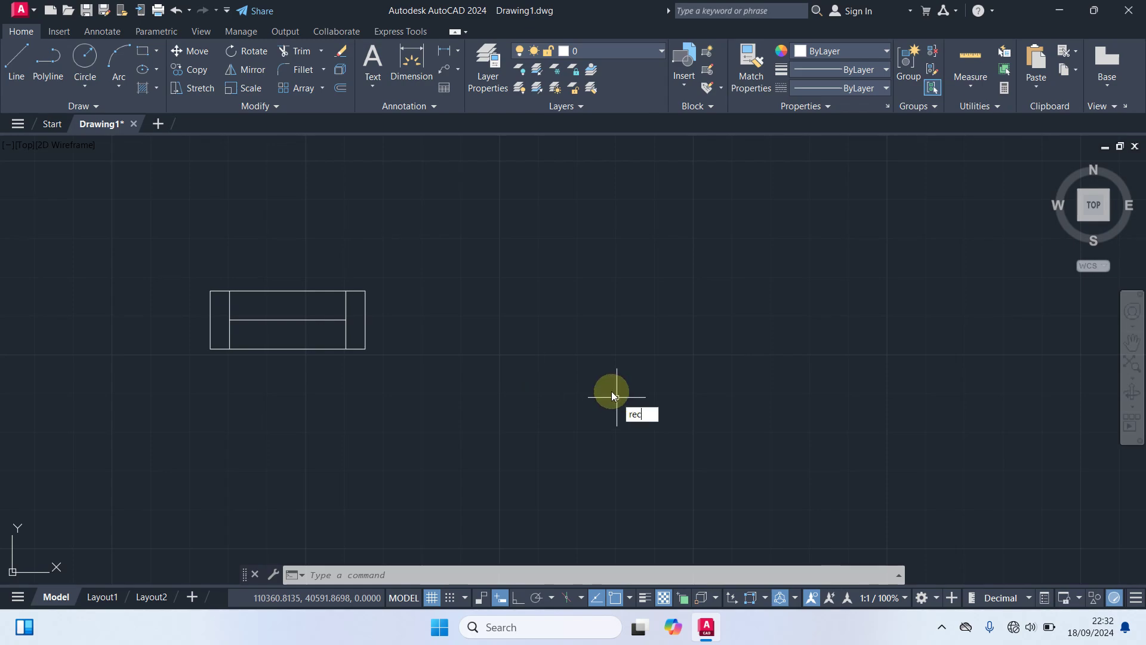
key(Return)
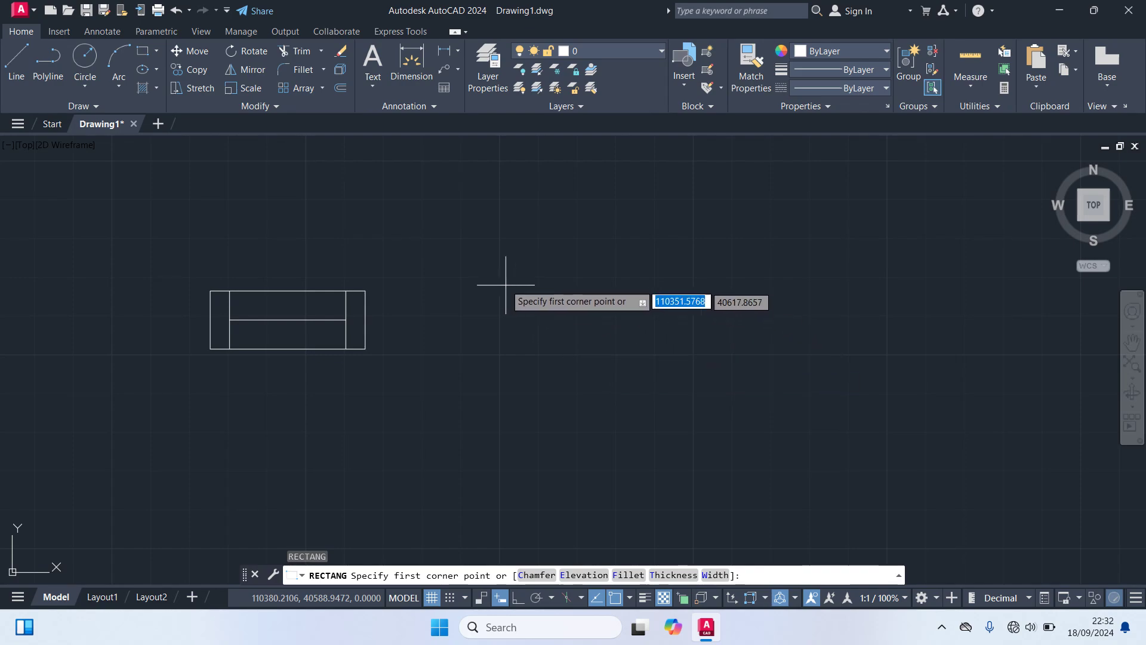
click(500, 279)
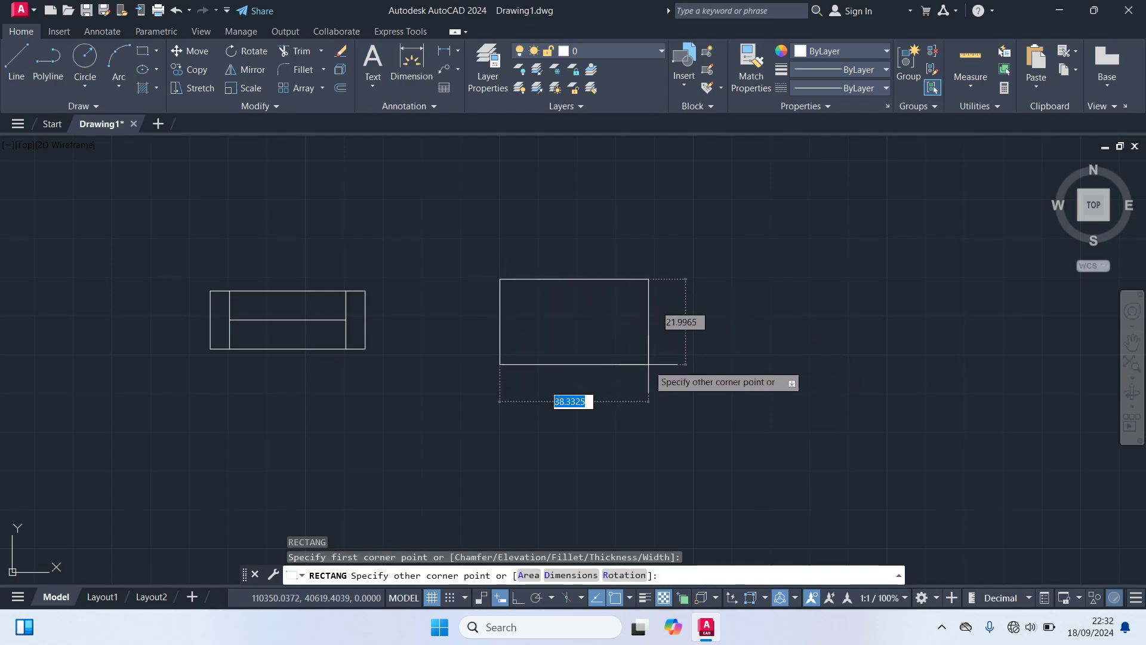
text(80)
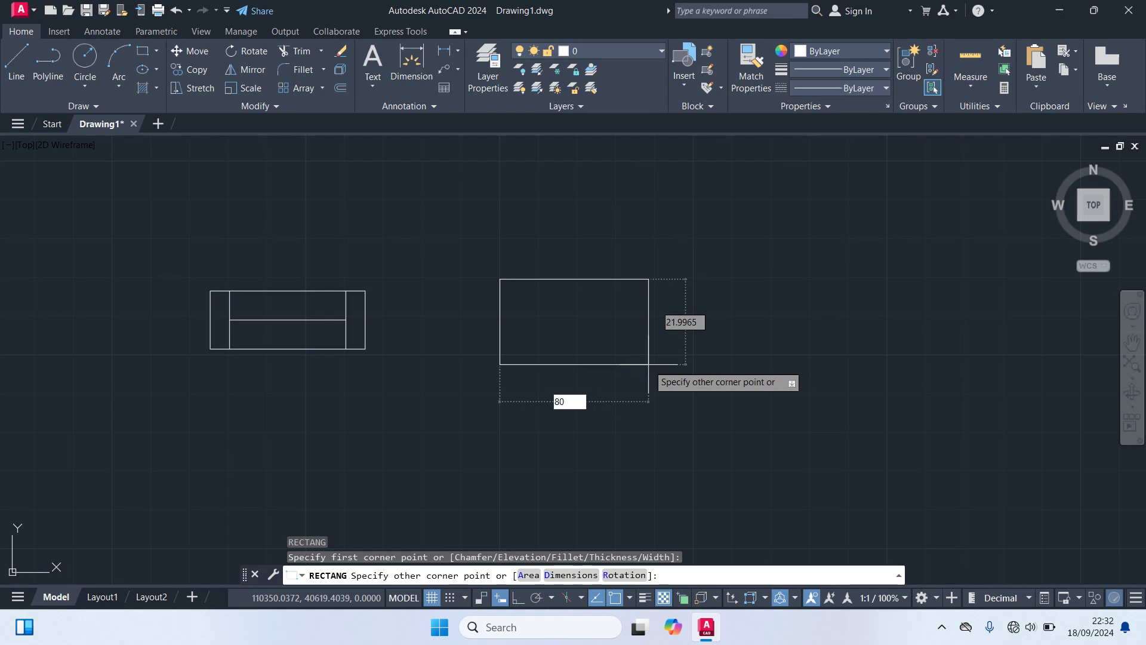
key(Tab)
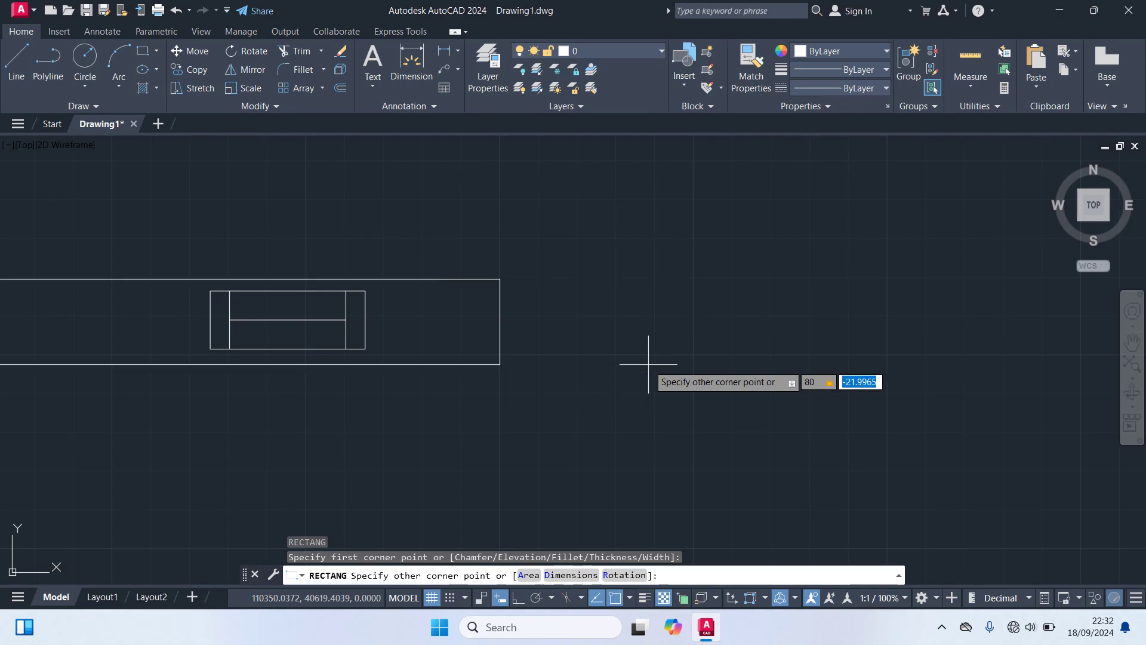
text(15)
key(Return)
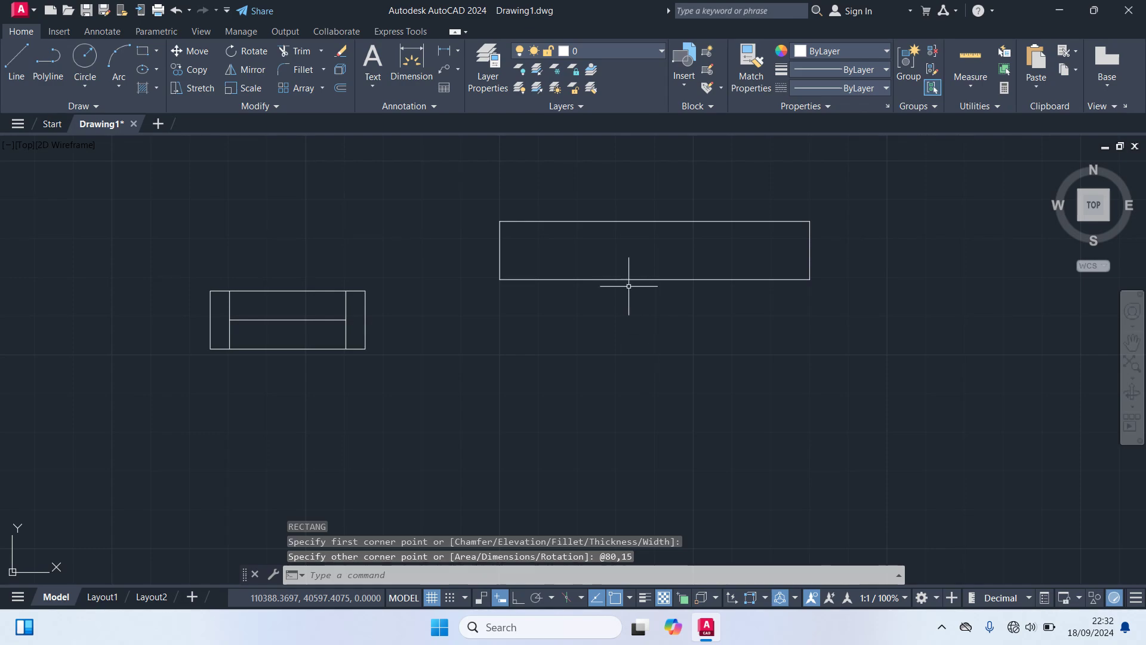
- Explode the 80 by 15 rectangle into separate lines
click(627, 280)
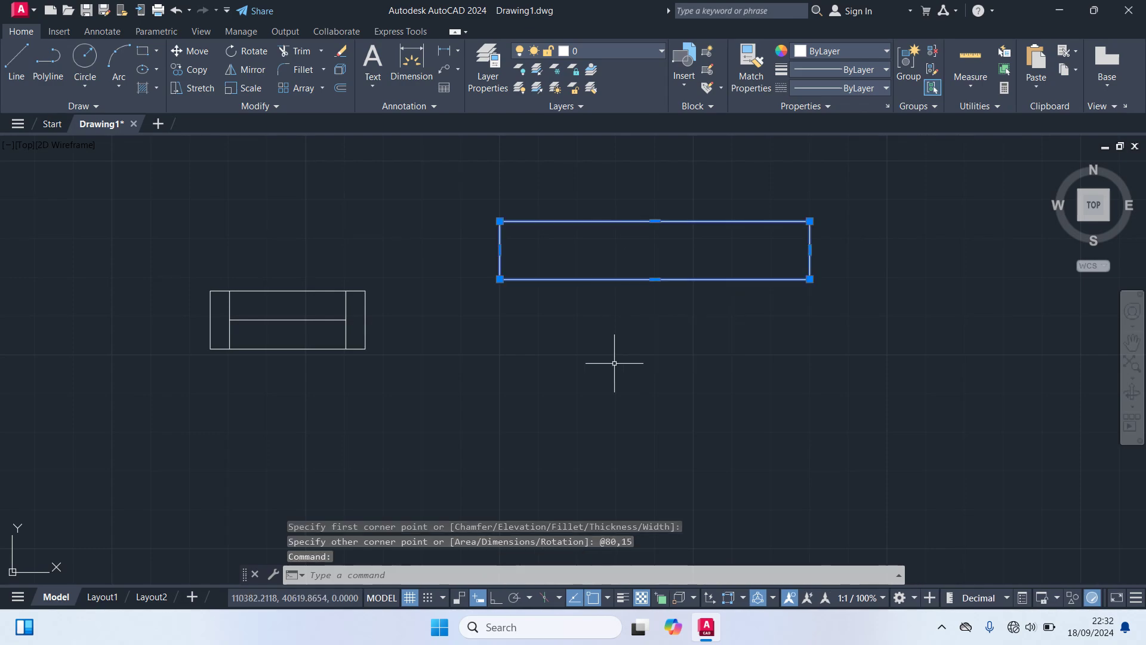
text(x)
key(Return)
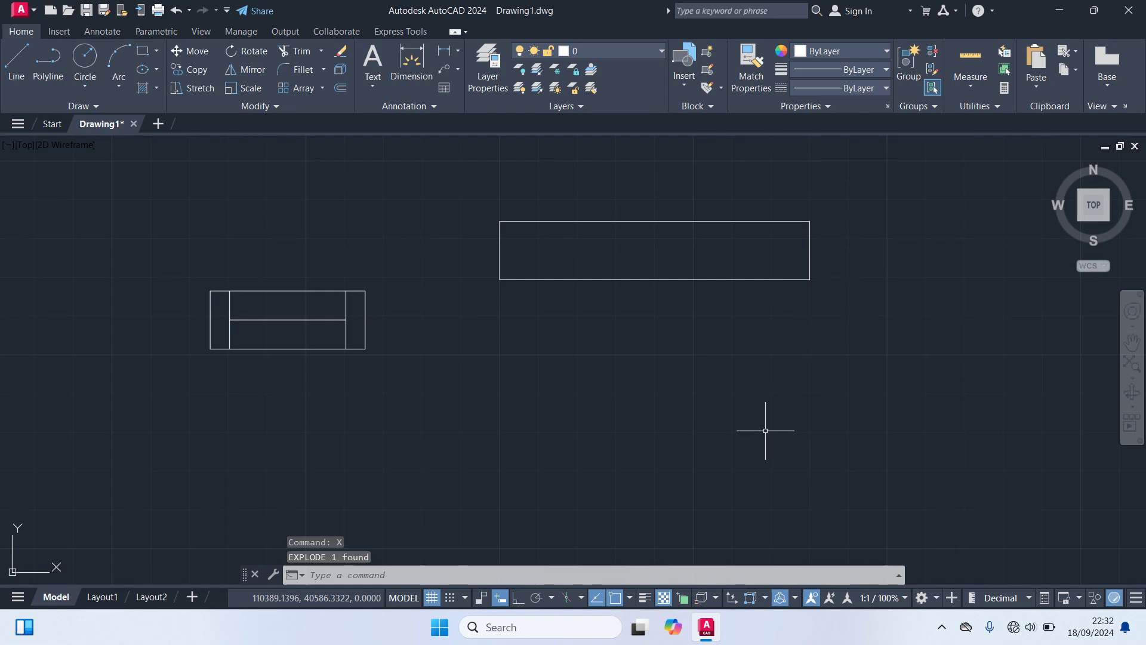
- Offset both short sides of the exploded 80 by 15 rectangle 5 units inward
text(o)
key(Return)
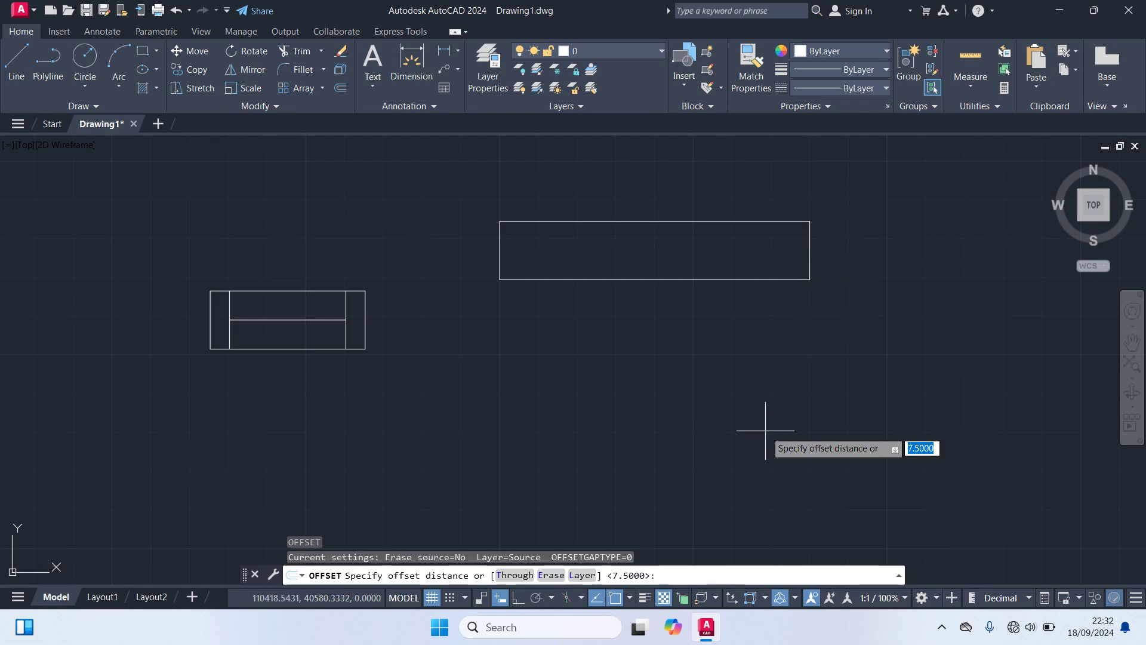
text(5)
key(Return)
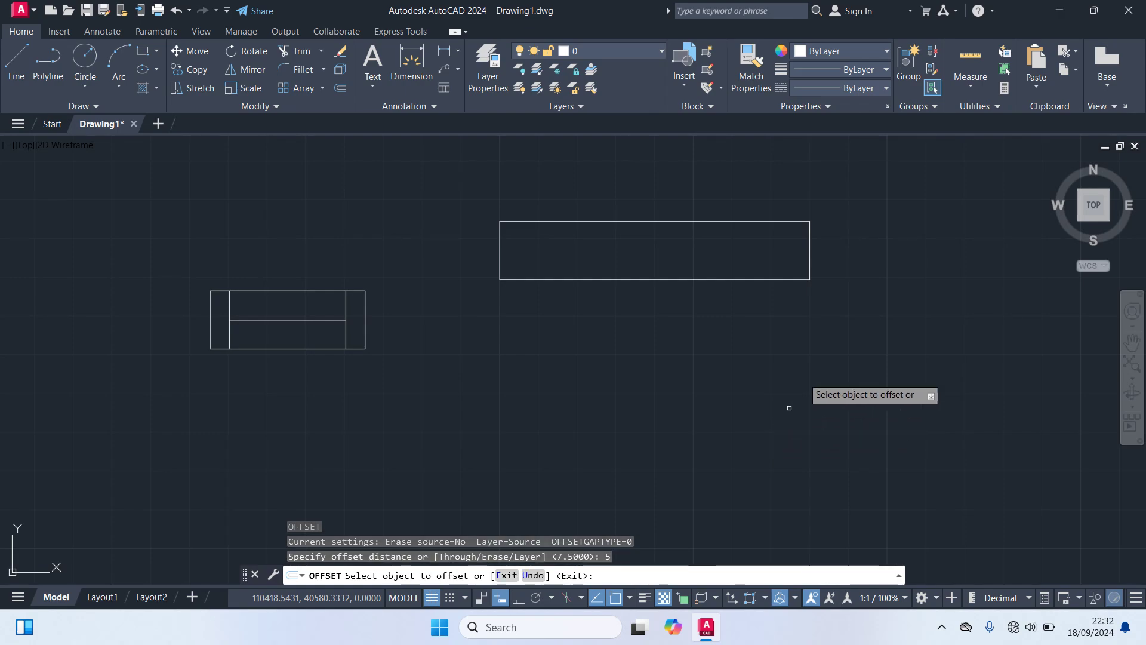
click(812, 257)
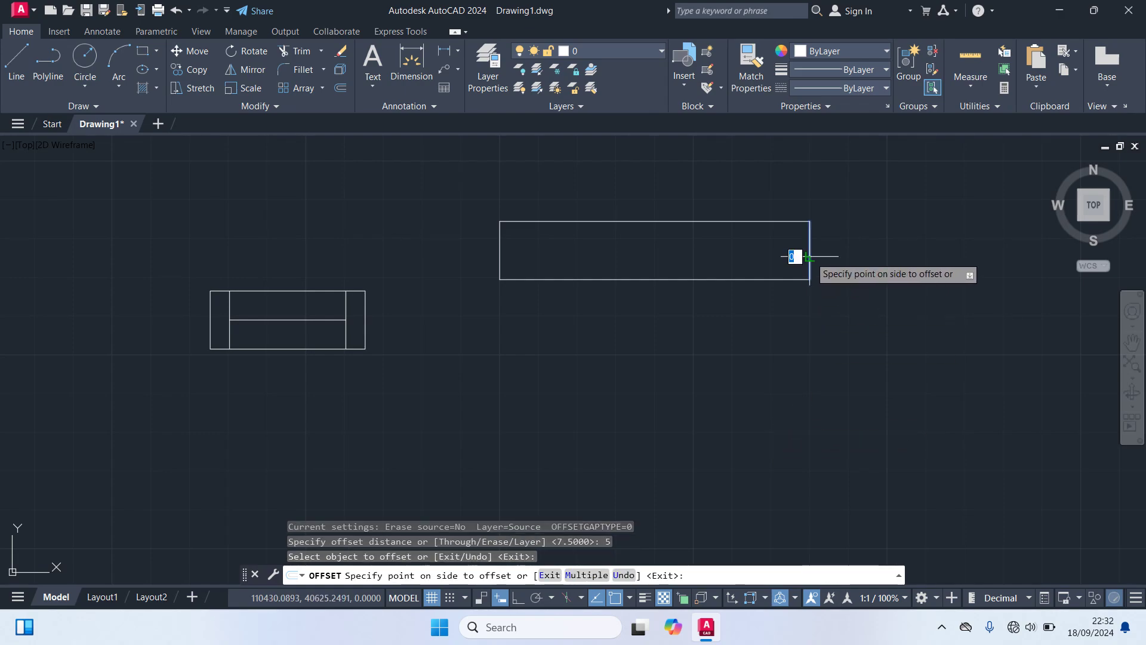
click(740, 256)
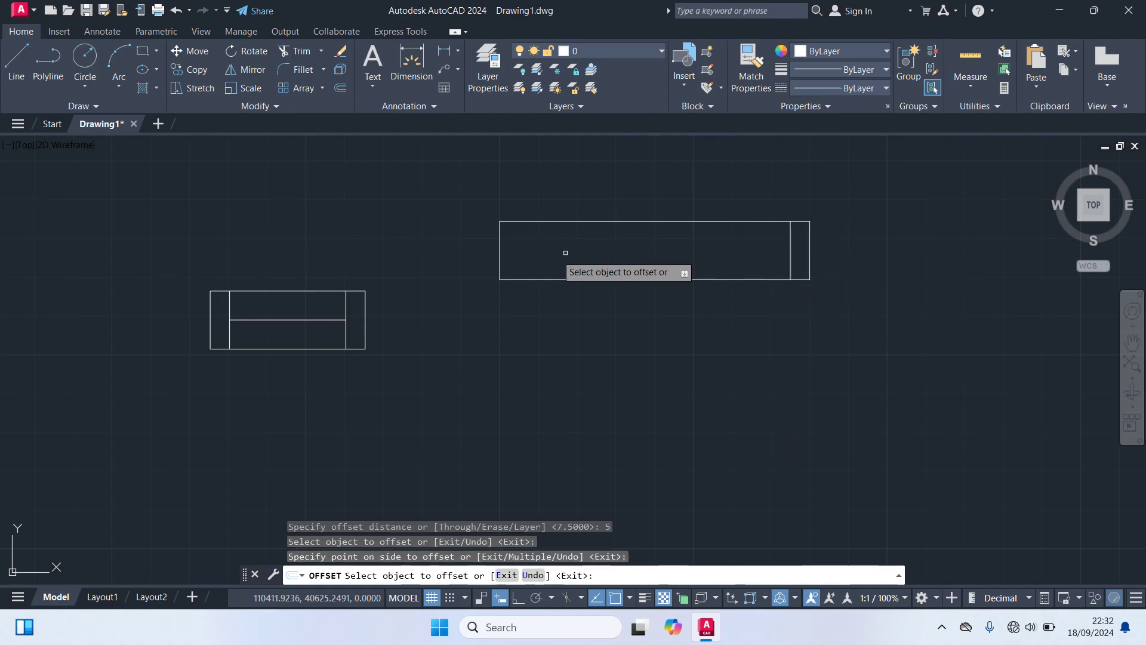
click(498, 252)
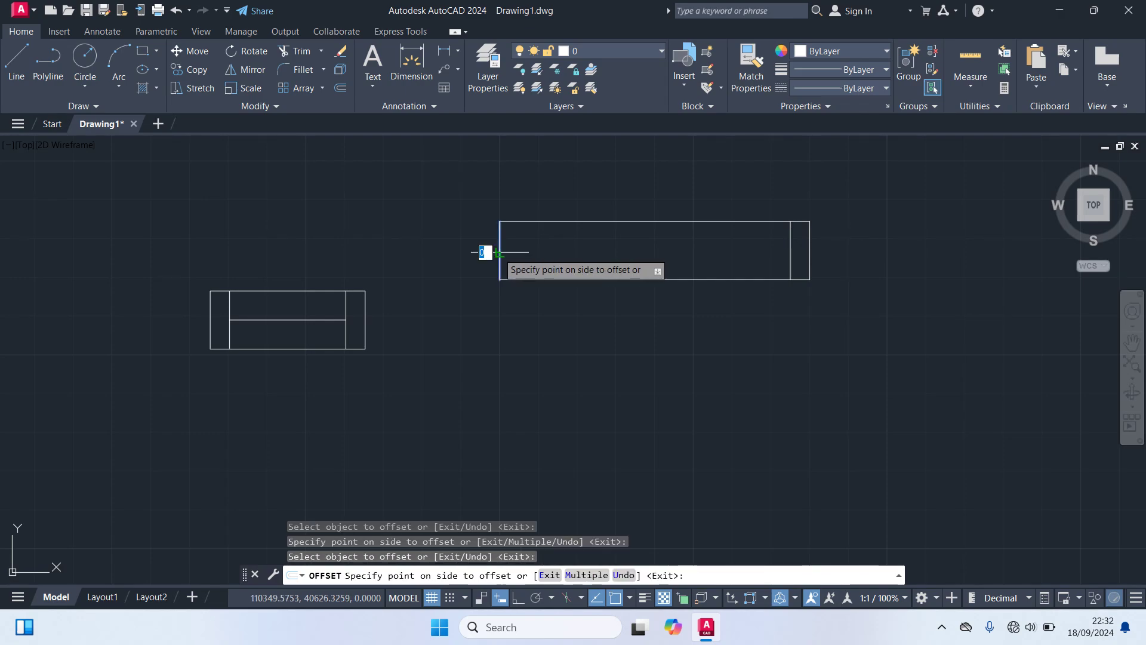
click(551, 253)
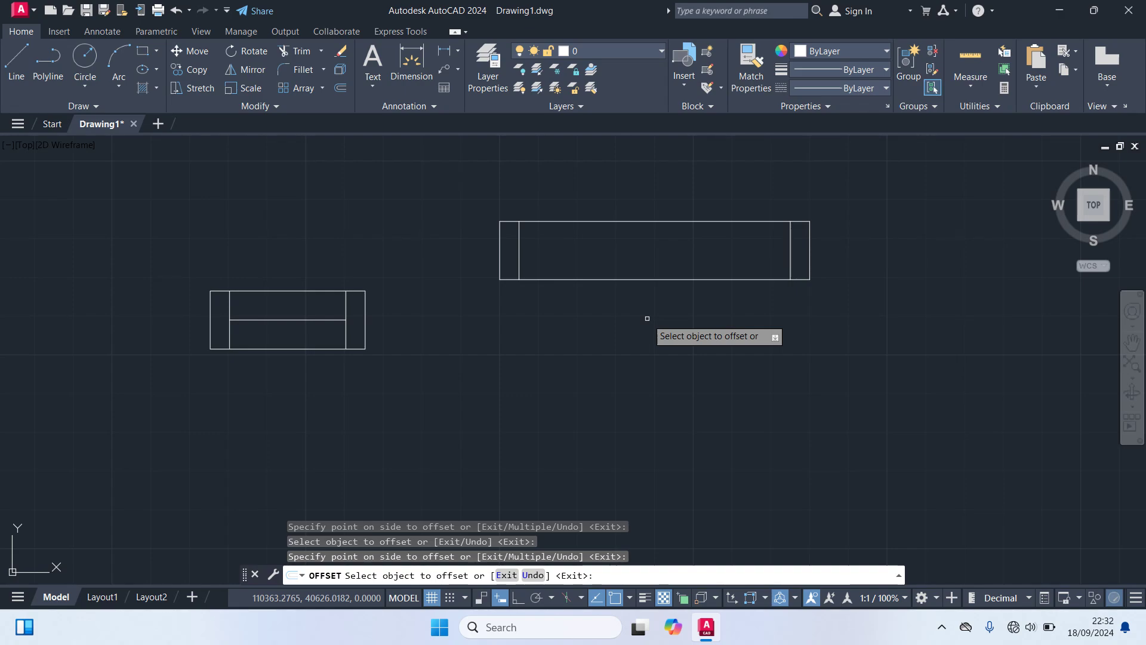
key(Return)
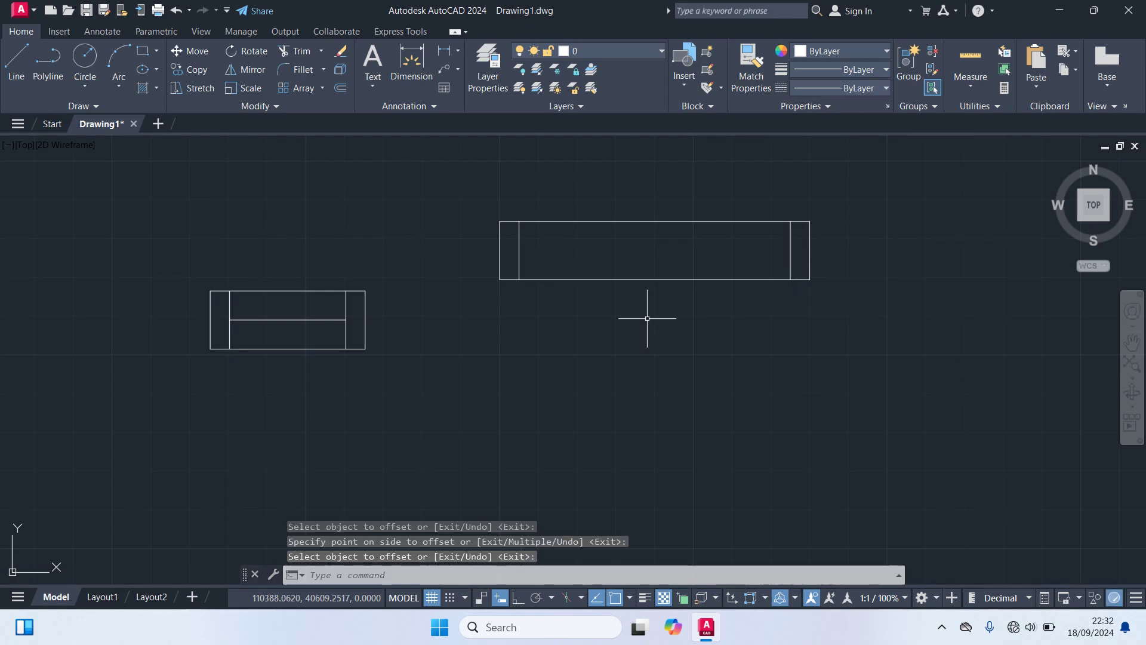
- Offset the upper long side of the 80 by 15 rectangle 7.5 units inward to form a centre line
key(Return)
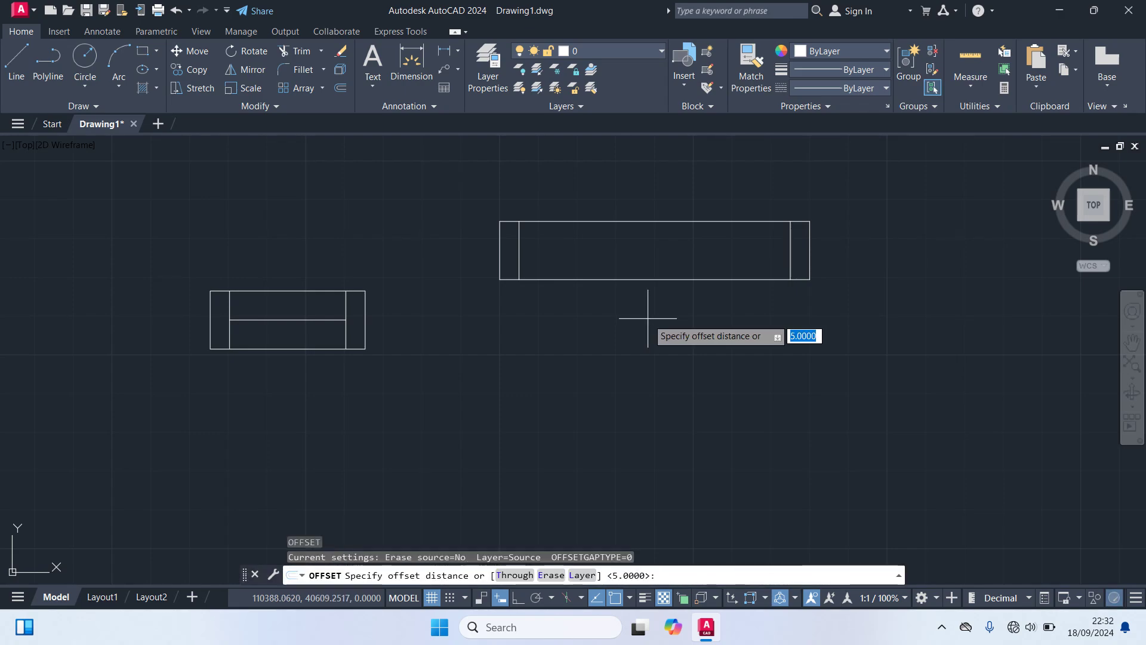
text(7.5)
key(Return)
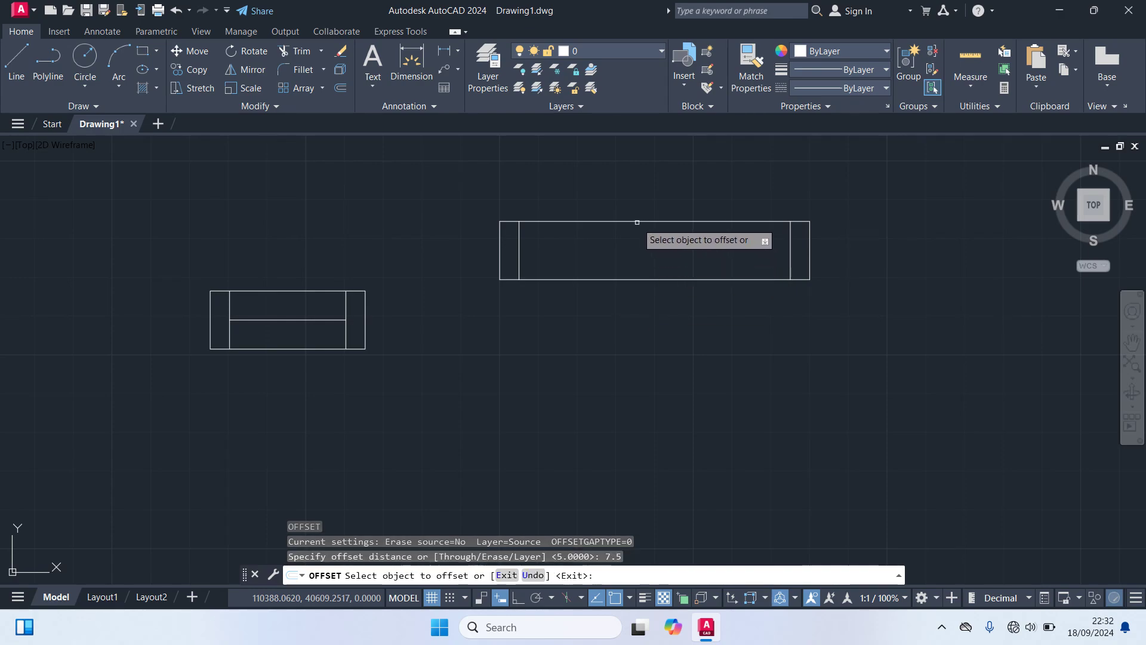
click(635, 222)
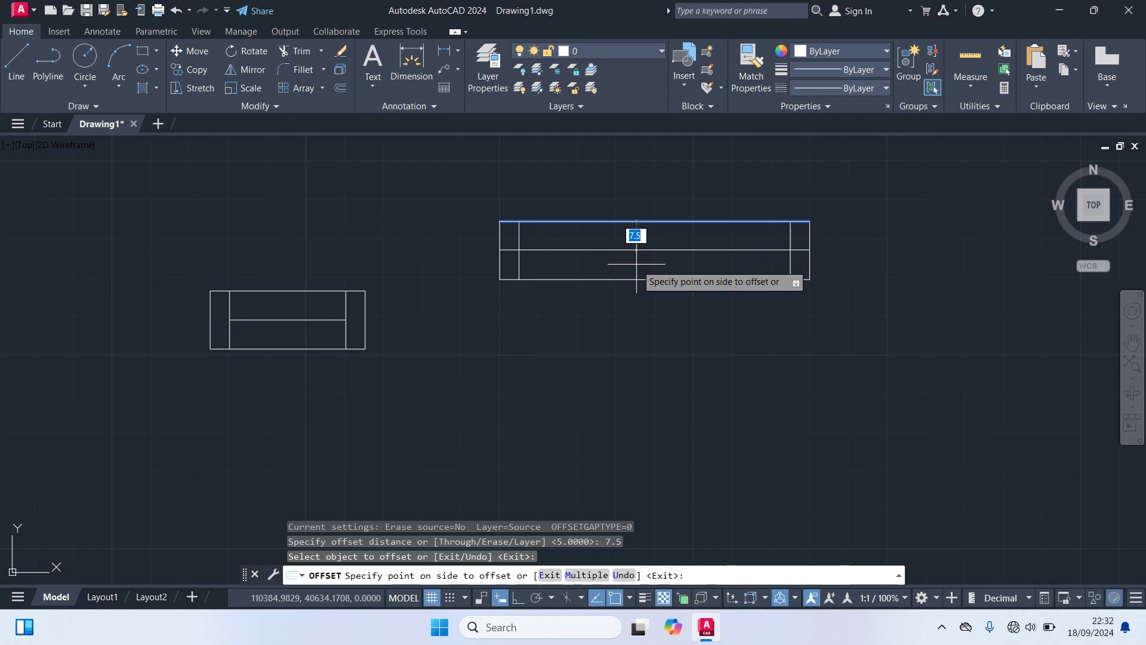
click(638, 266)
key(Return)
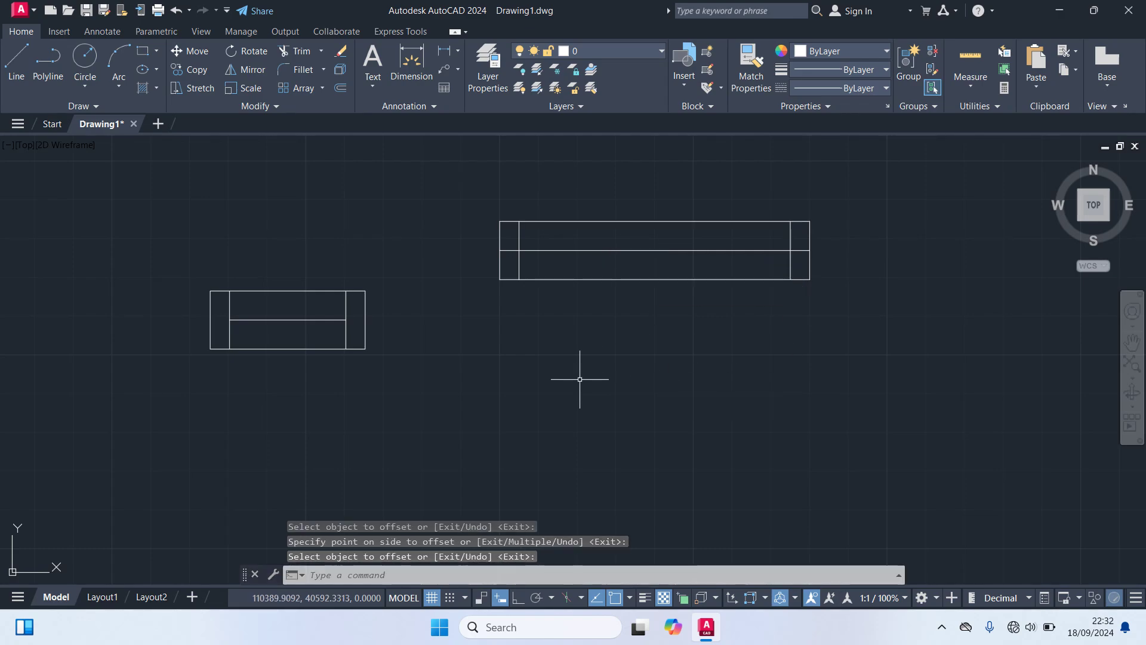
- Trim both ends of the longer symbol's centre line back to the inner vertical lines
text(TR)
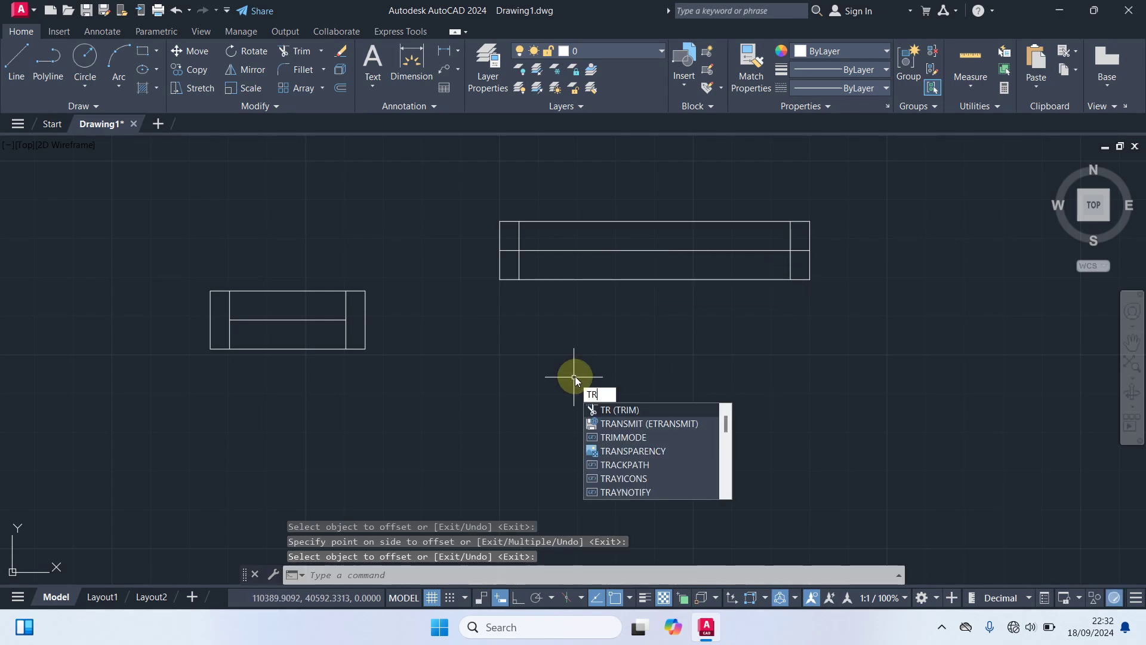
key(Return)
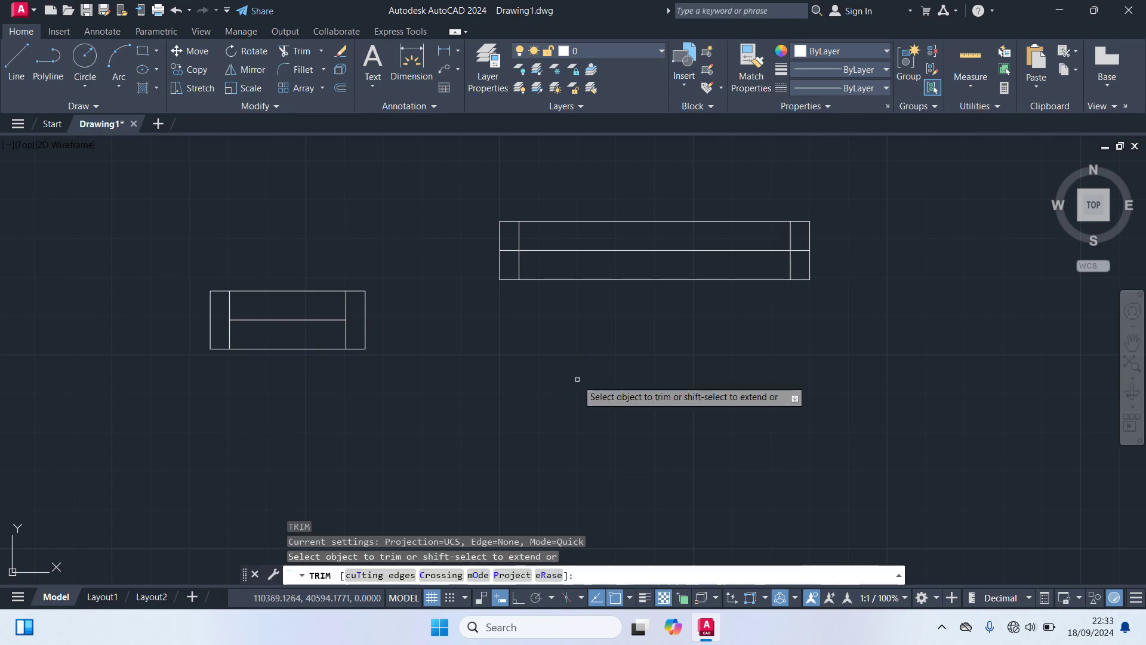
click(507, 249)
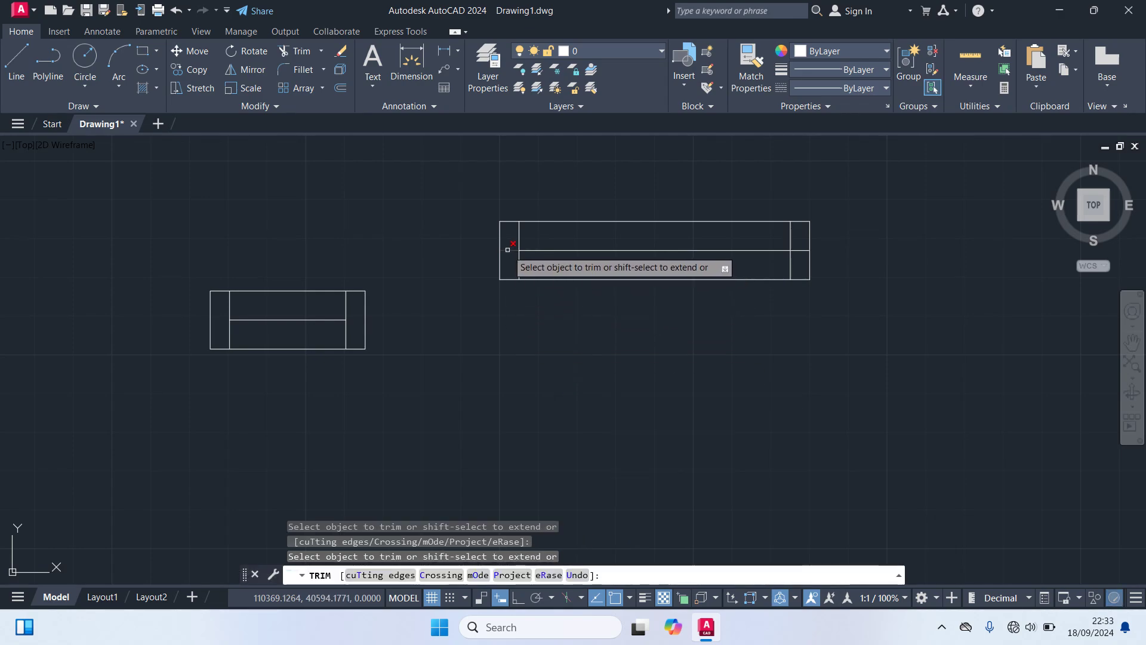
click(800, 250)
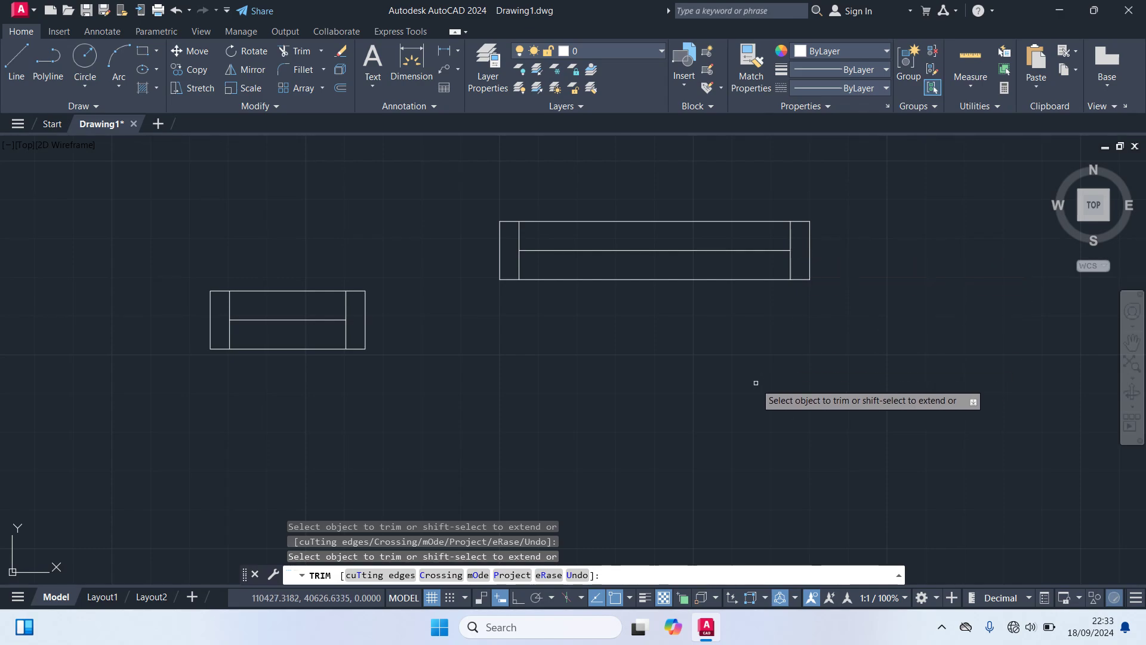
key(Return)
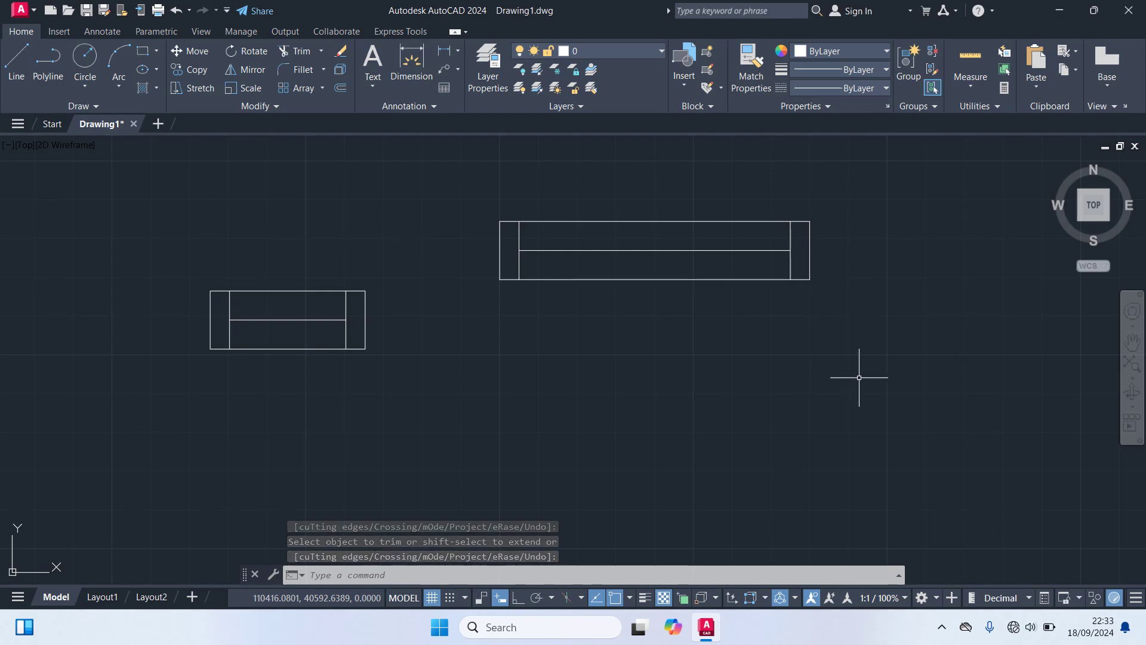
- Copy the 80 by 15 symbol from its centre line's midpoint, placing one copy directly below it and another to the right of that copy
click(875, 343)
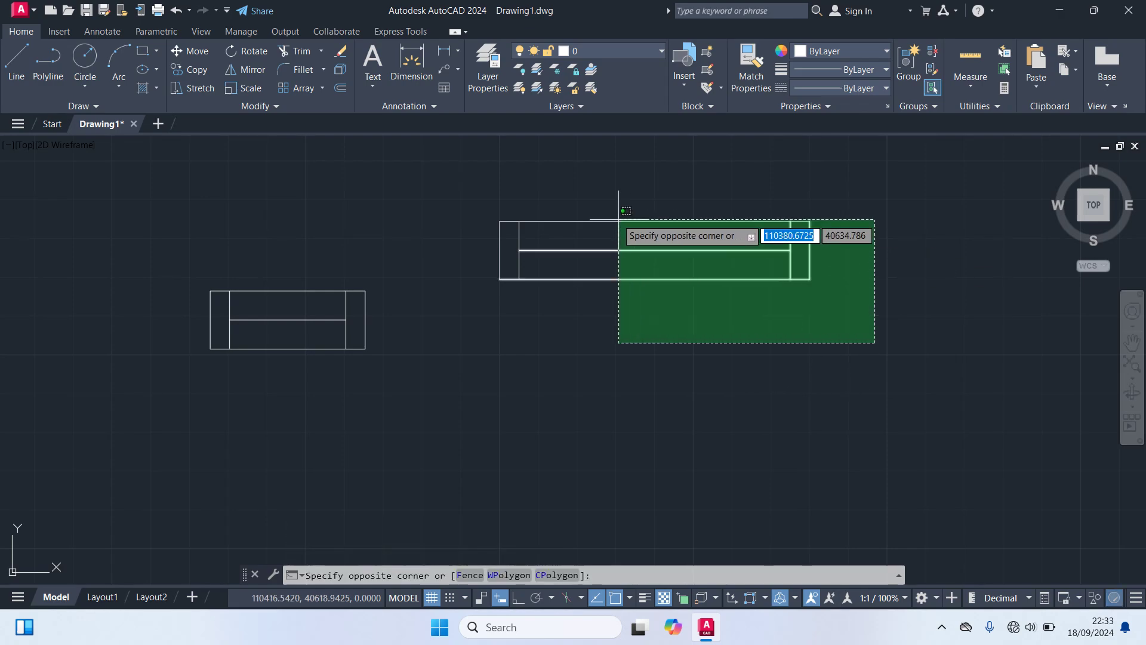
click(460, 186)
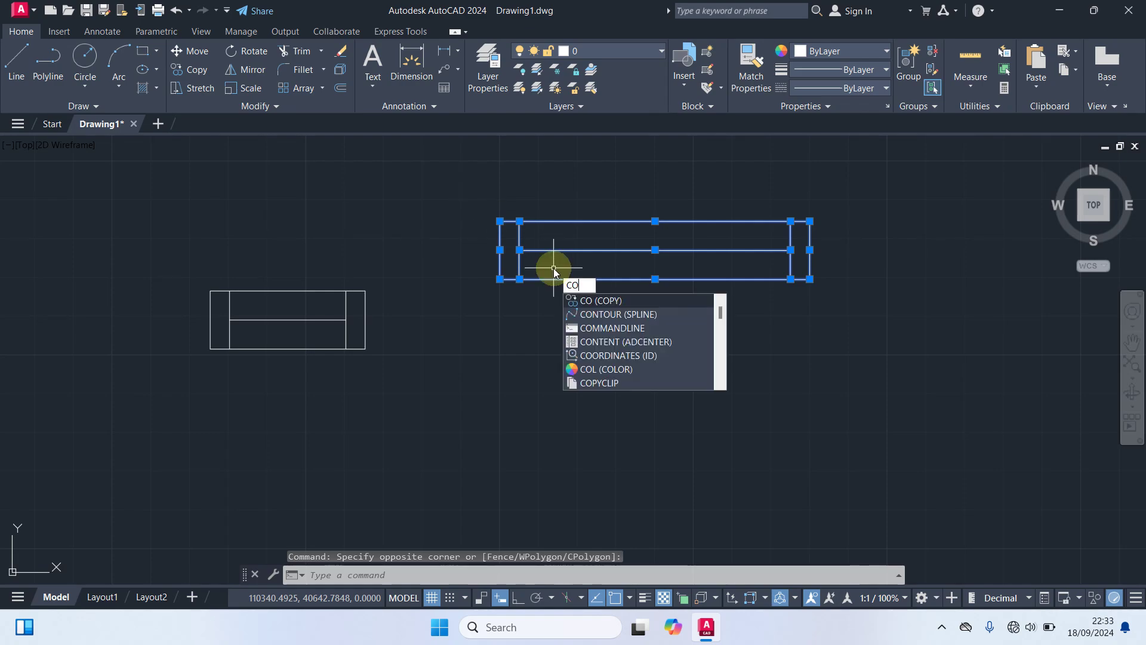
key(Return)
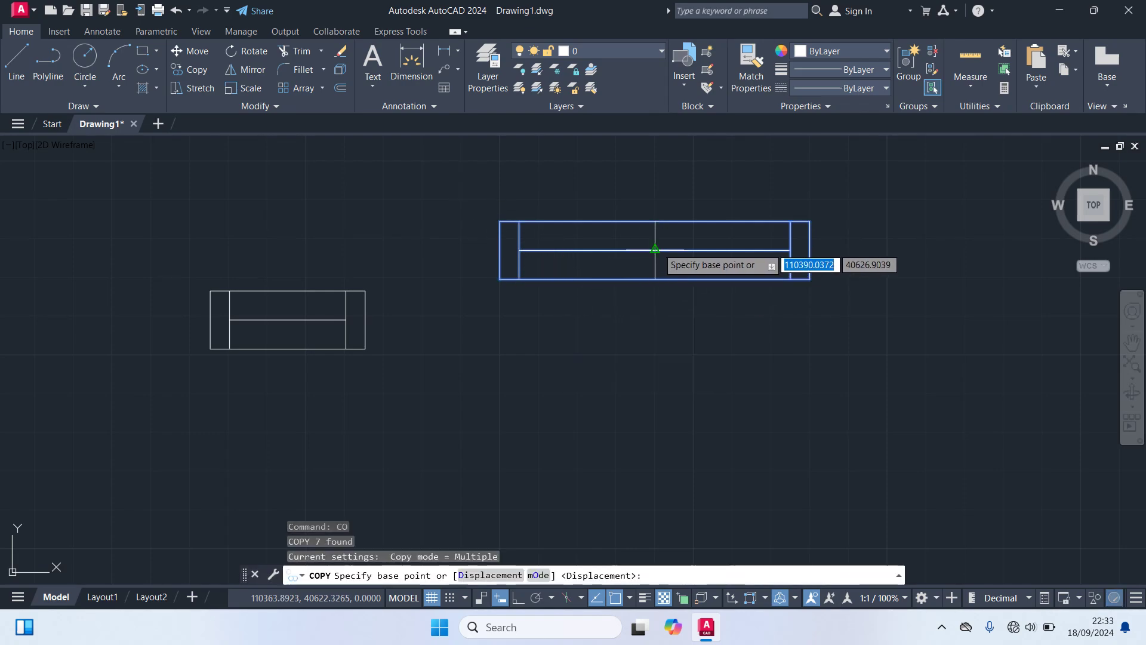
click(655, 249)
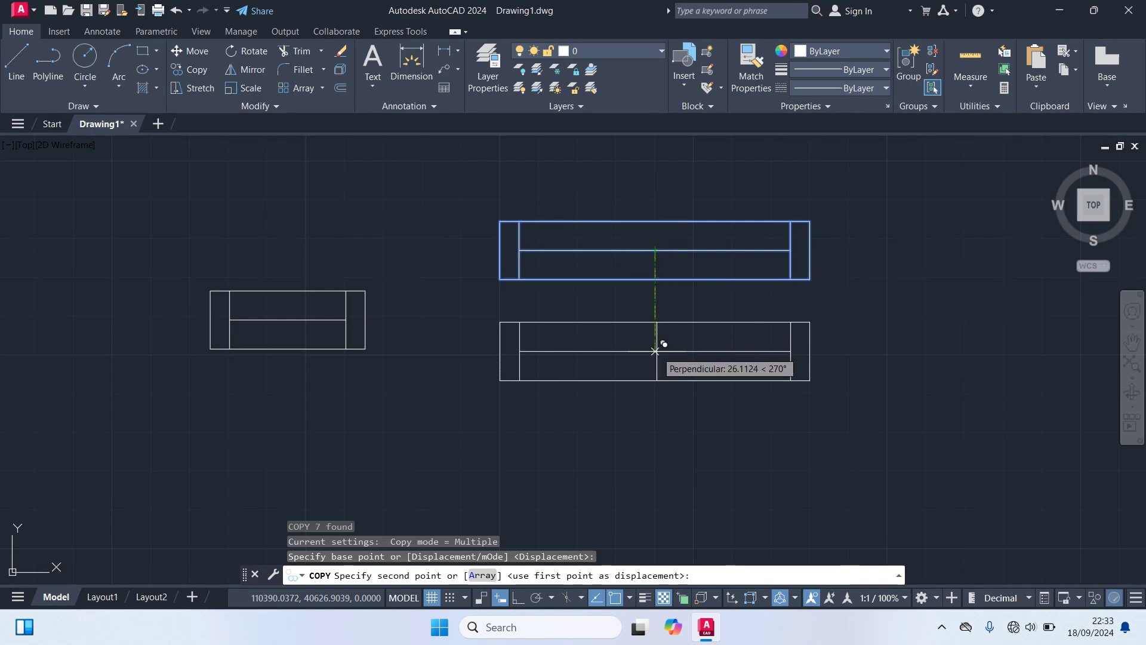
click(655, 351)
middle_drag(889, 366, 751, 375)
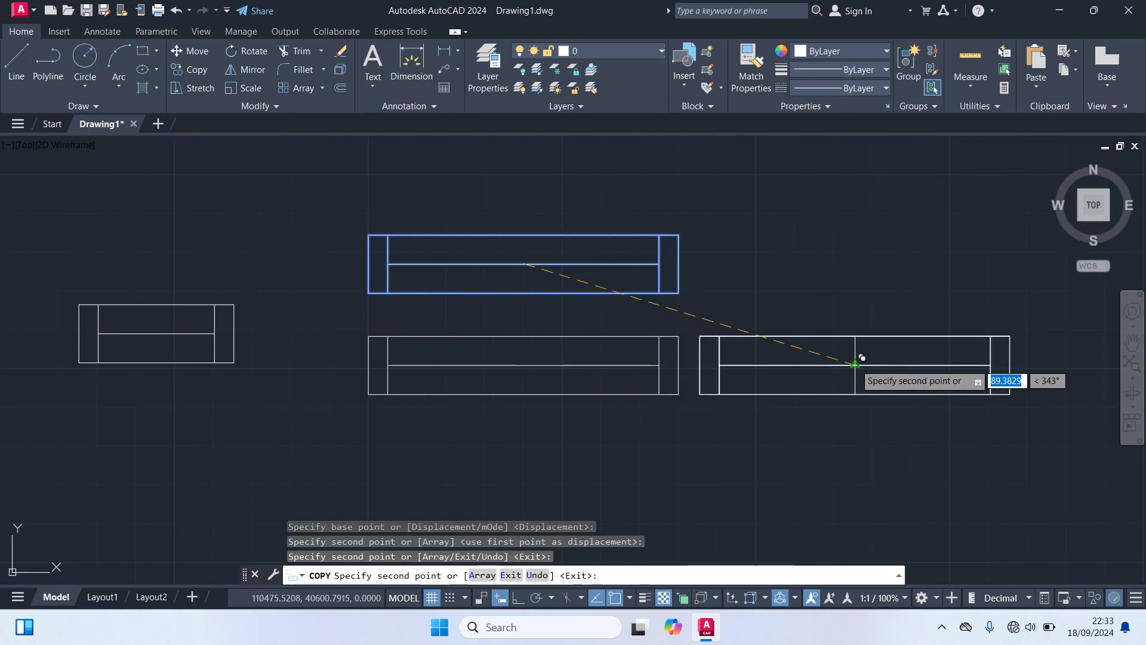
middle_drag(747, 445, 753, 367)
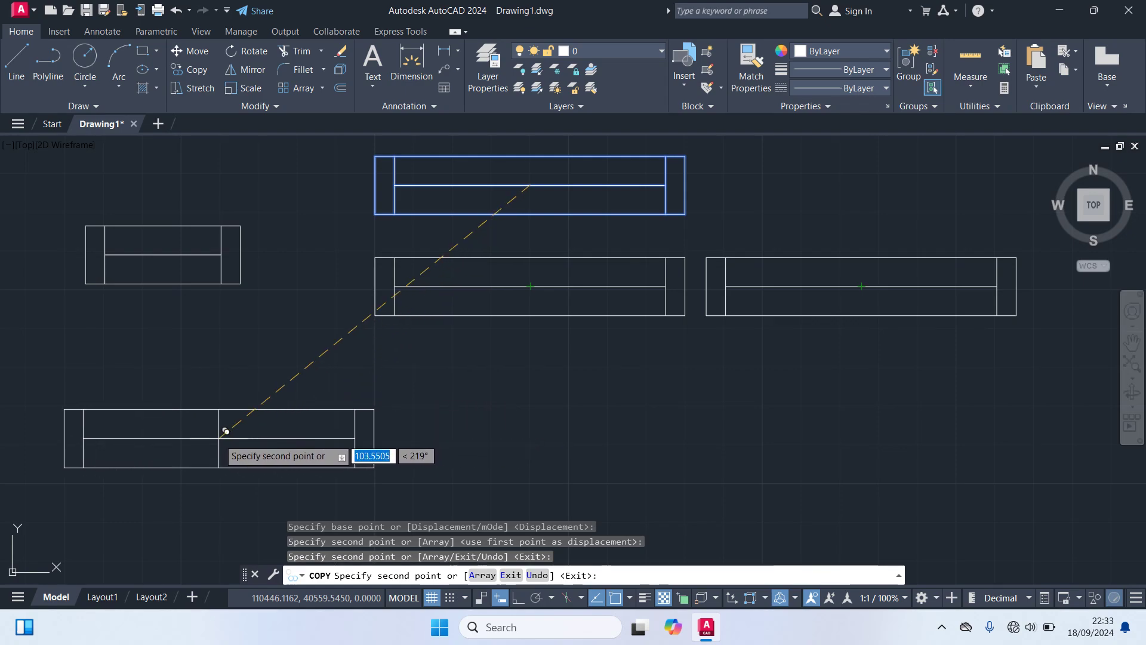
- Place three more copies of the 80 by 15 symbol side by side in a separate row below
click(226, 431)
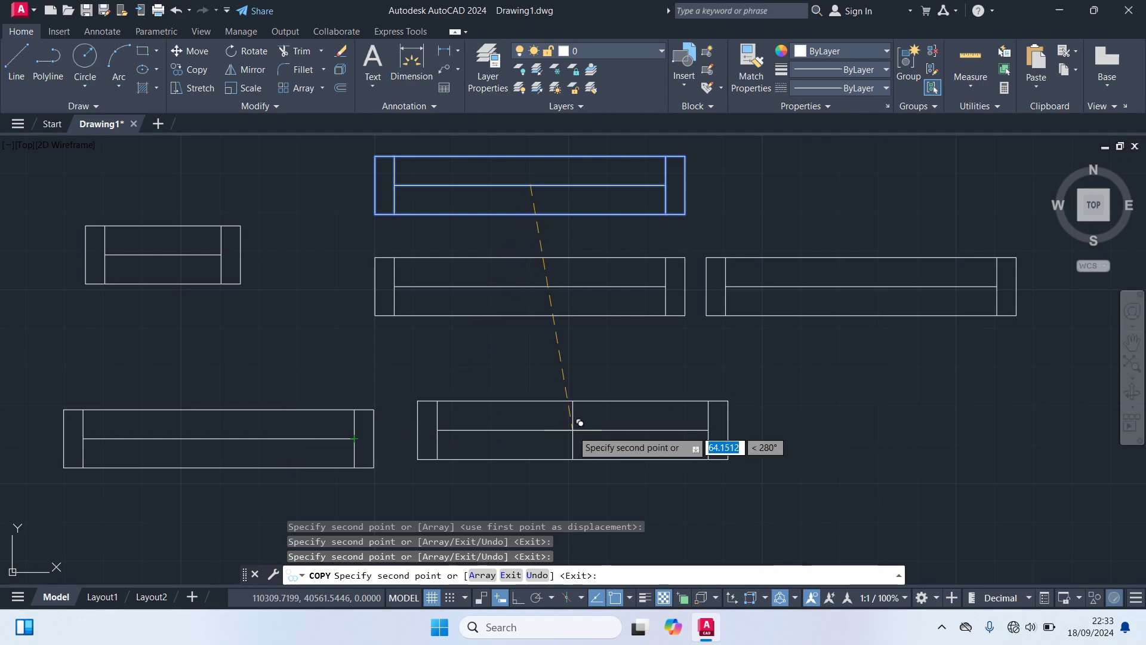
click(564, 438)
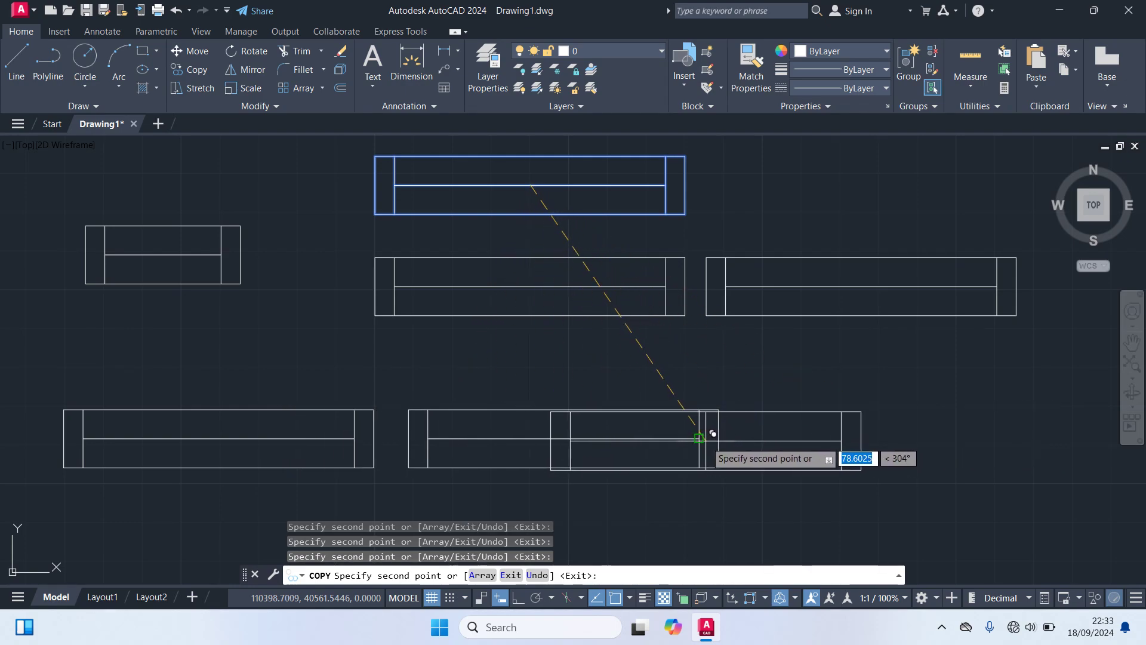
click(913, 438)
key(Escape)
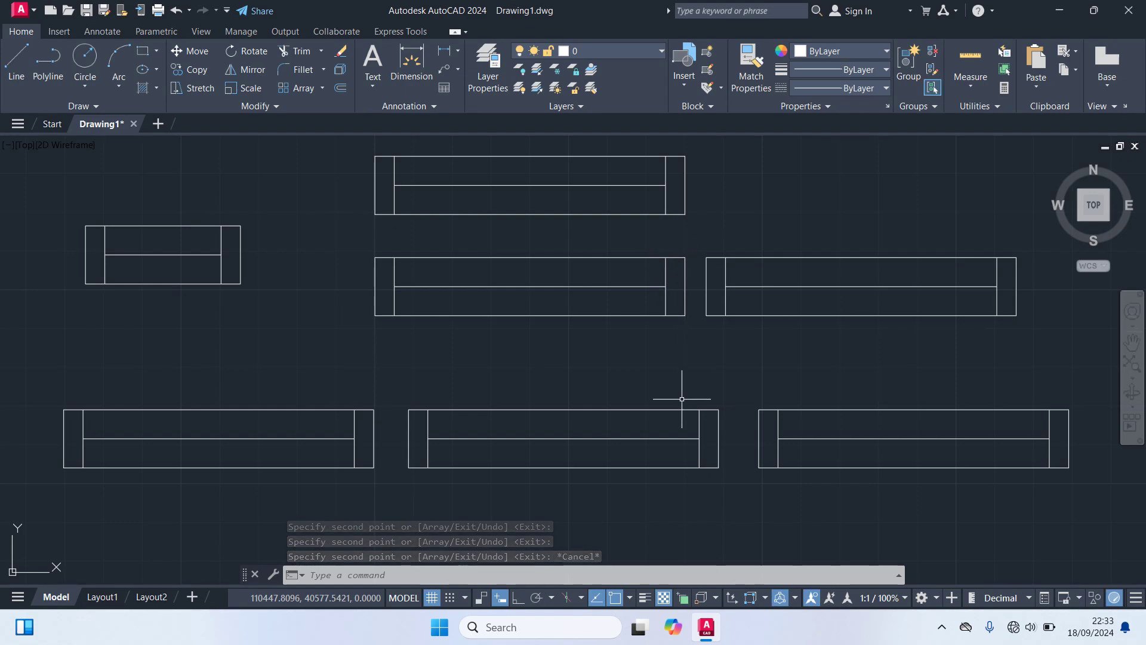
- Trim away the right end section of the left symbol in the two-symbol row
text(TR)
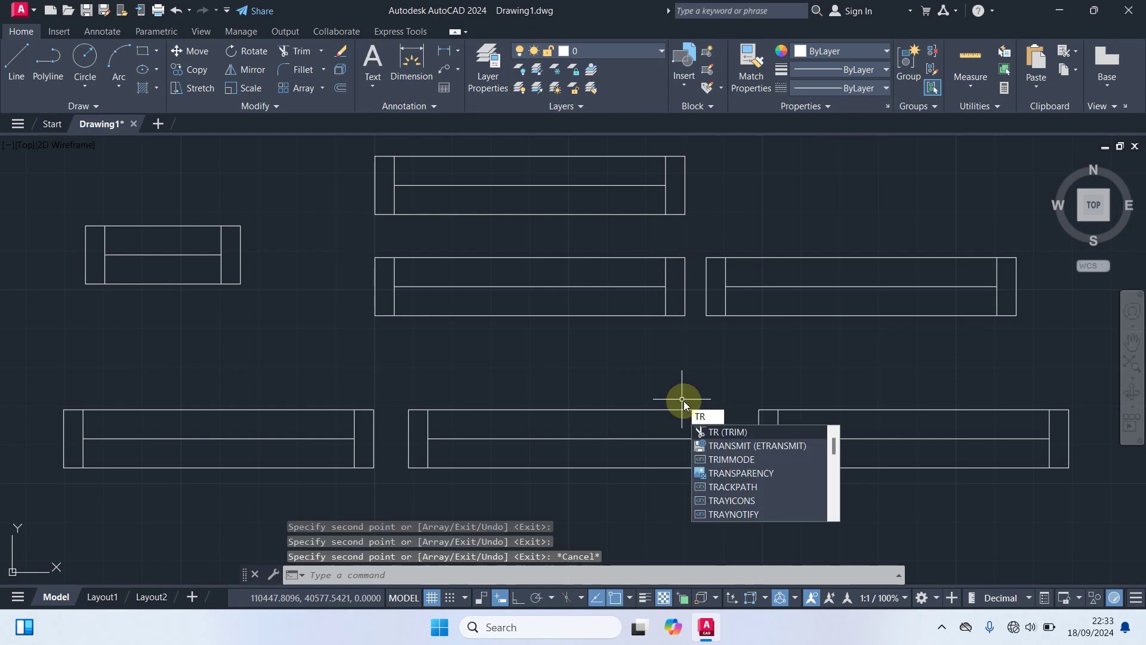
key(Return)
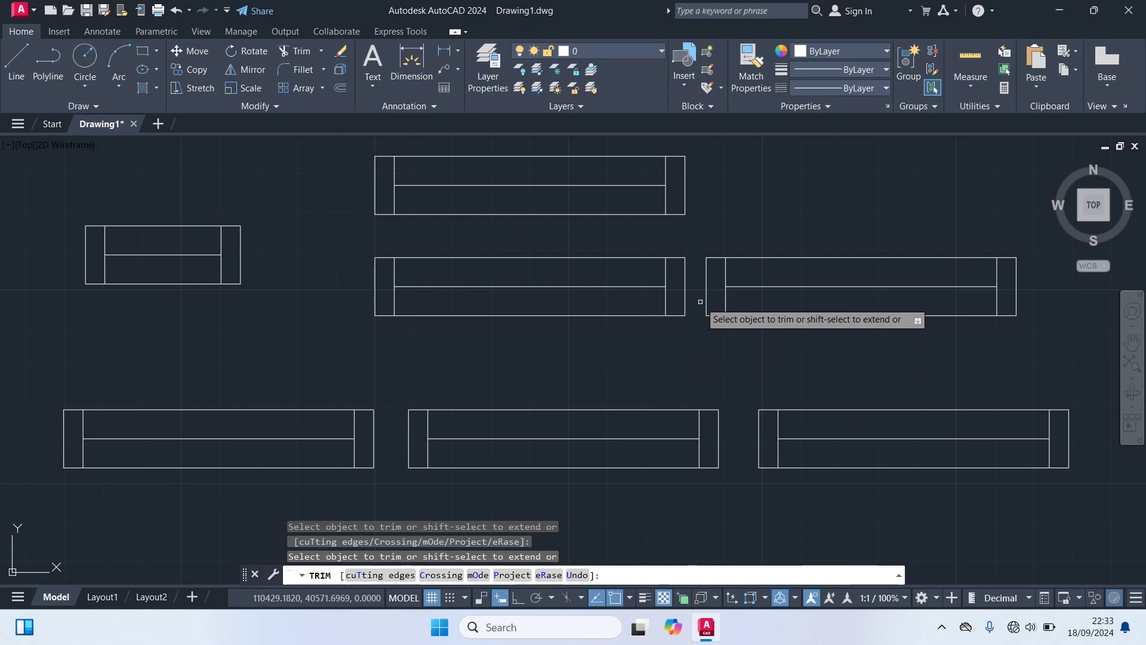
click(684, 290)
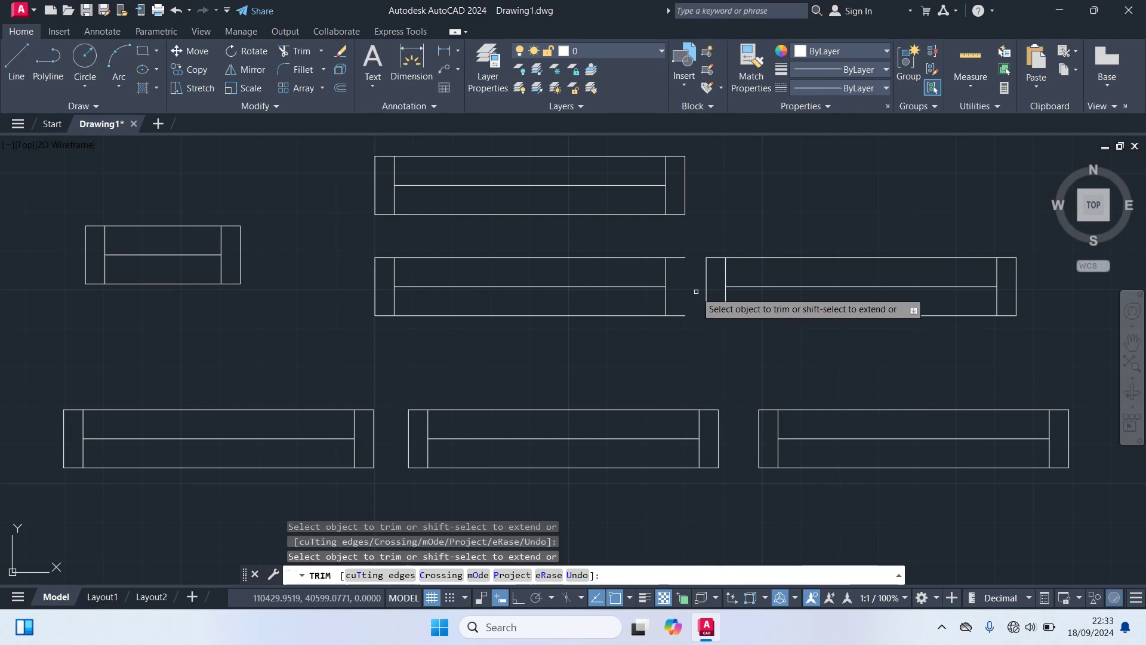
click(677, 257)
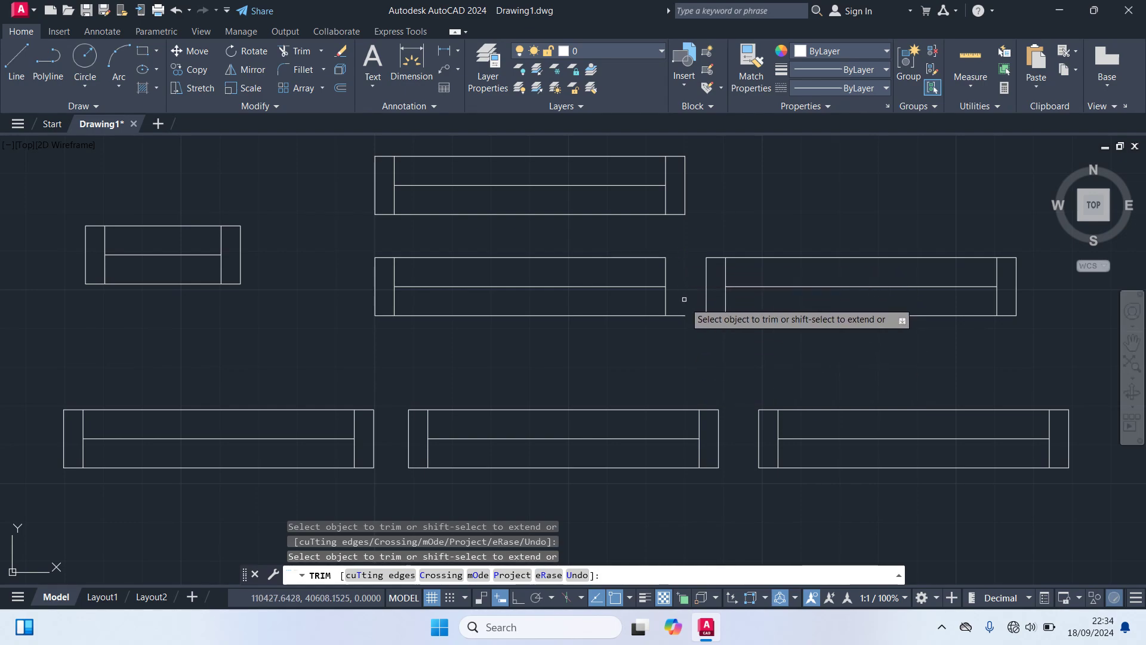
click(684, 314)
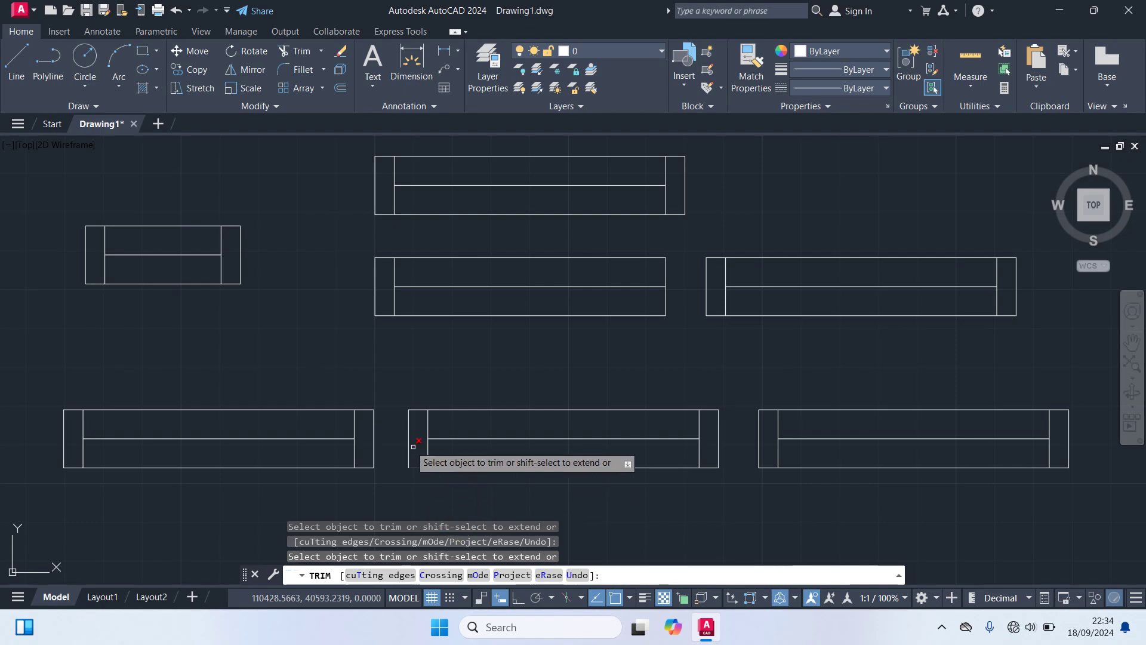
- Trim away both end sections of the middle symbol in the three-symbol row
click(418, 468)
click(409, 449)
click(417, 410)
click(709, 467)
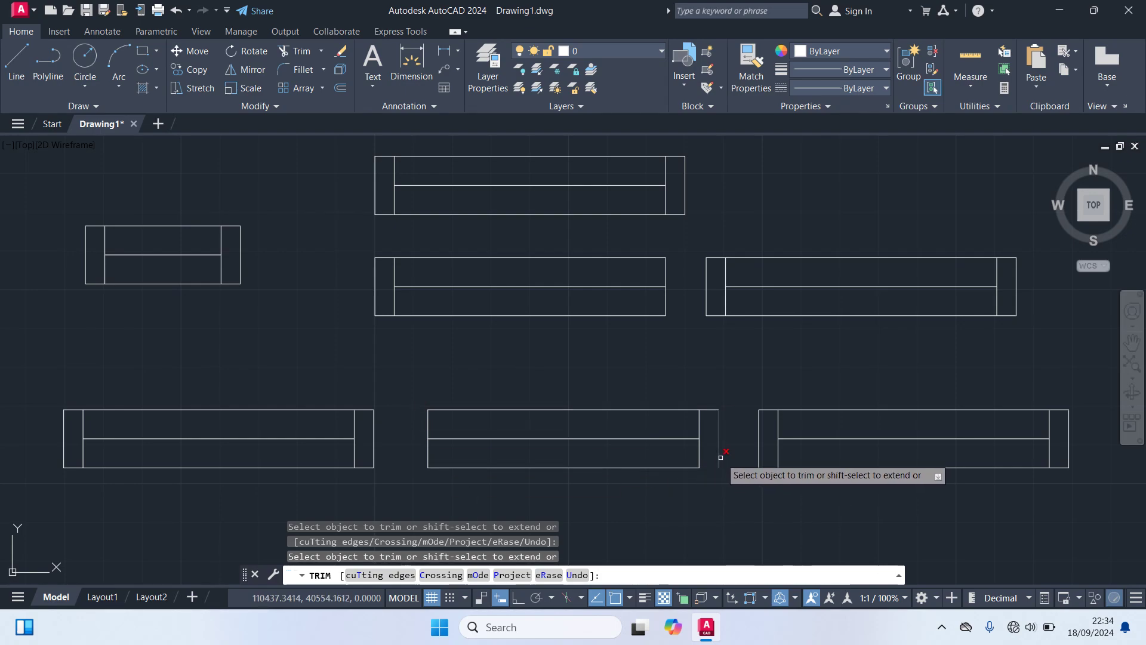
click(720, 454)
click(713, 410)
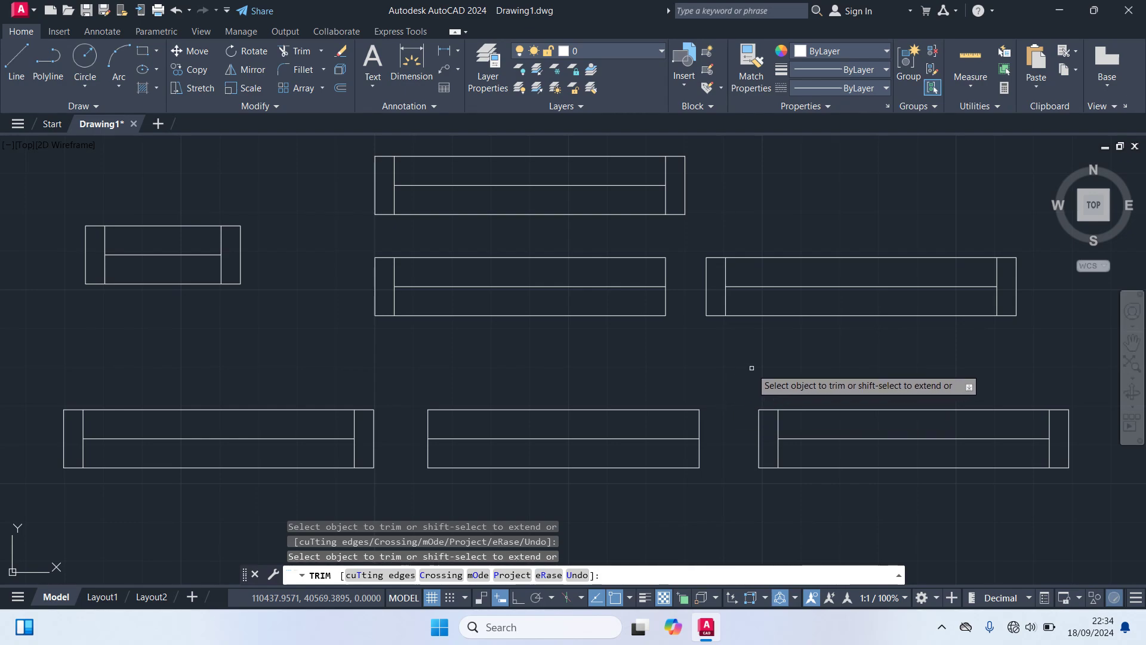
key(Return)
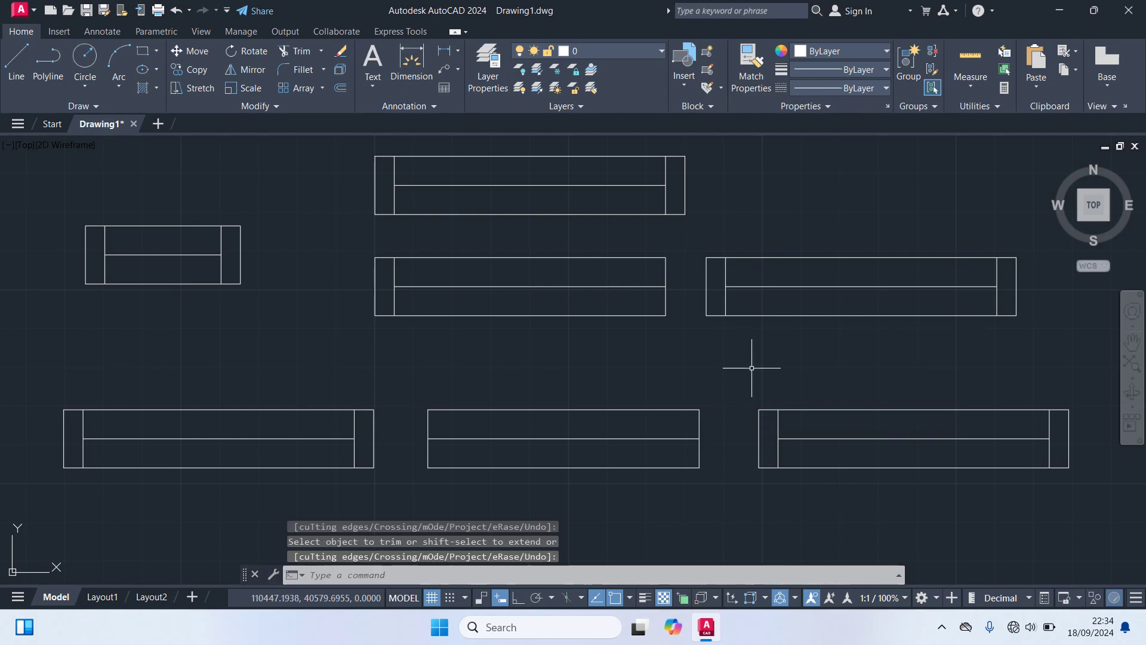
- Move the right symbol of the two-symbol row by its lower-left corner against the trimmed end of its neighbour
click(1042, 341)
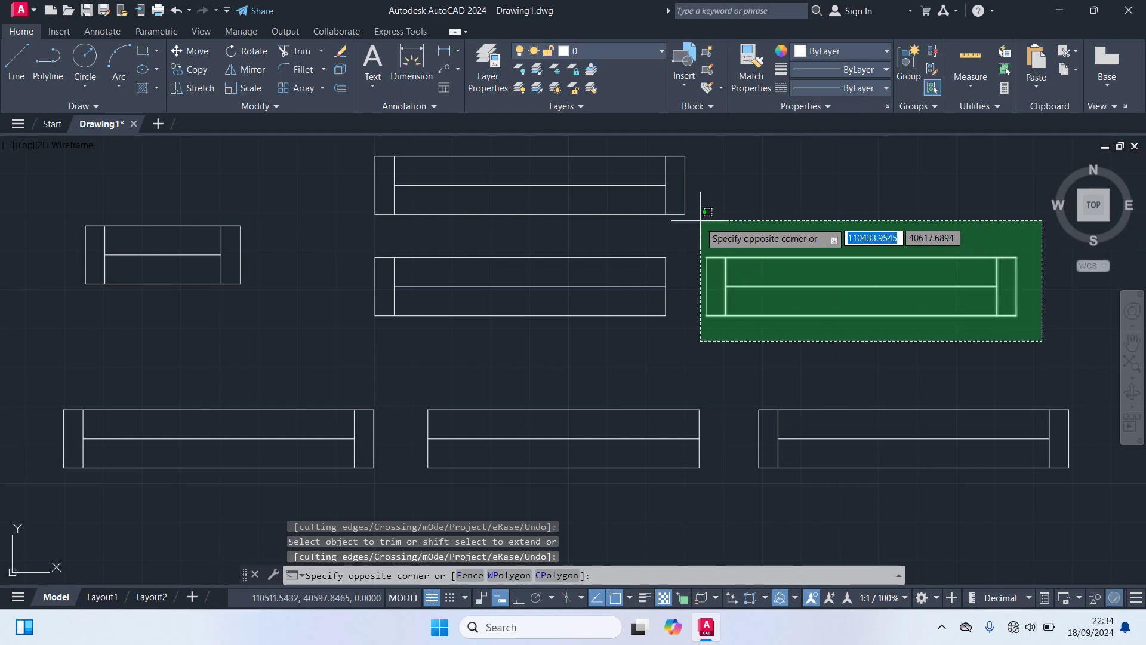
click(697, 239)
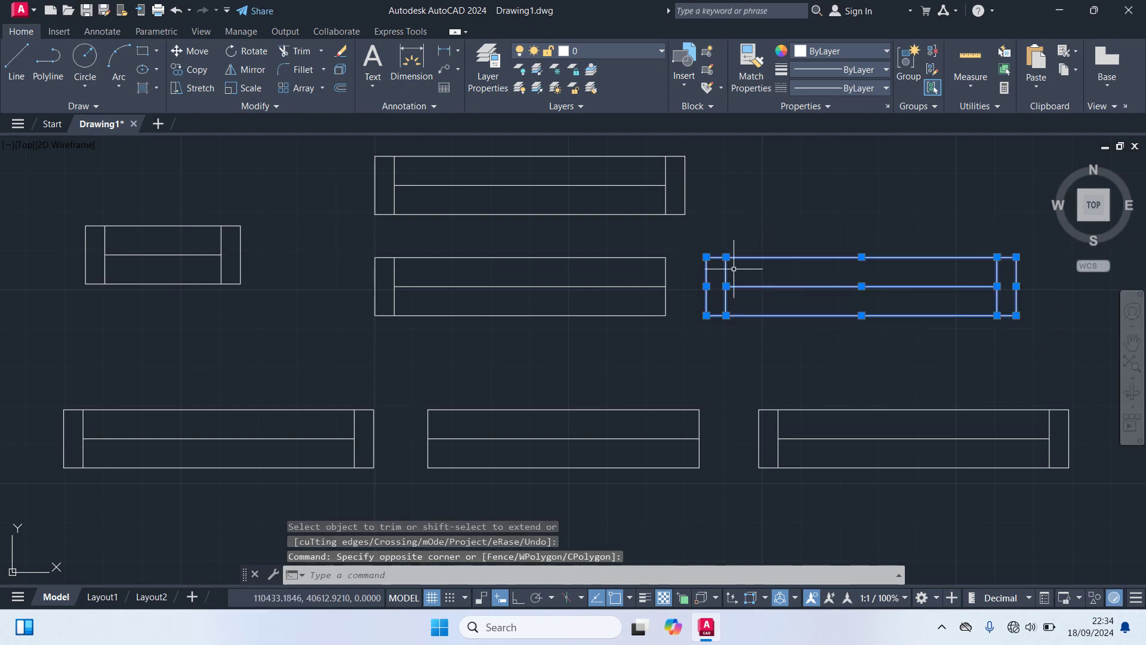
text(M)
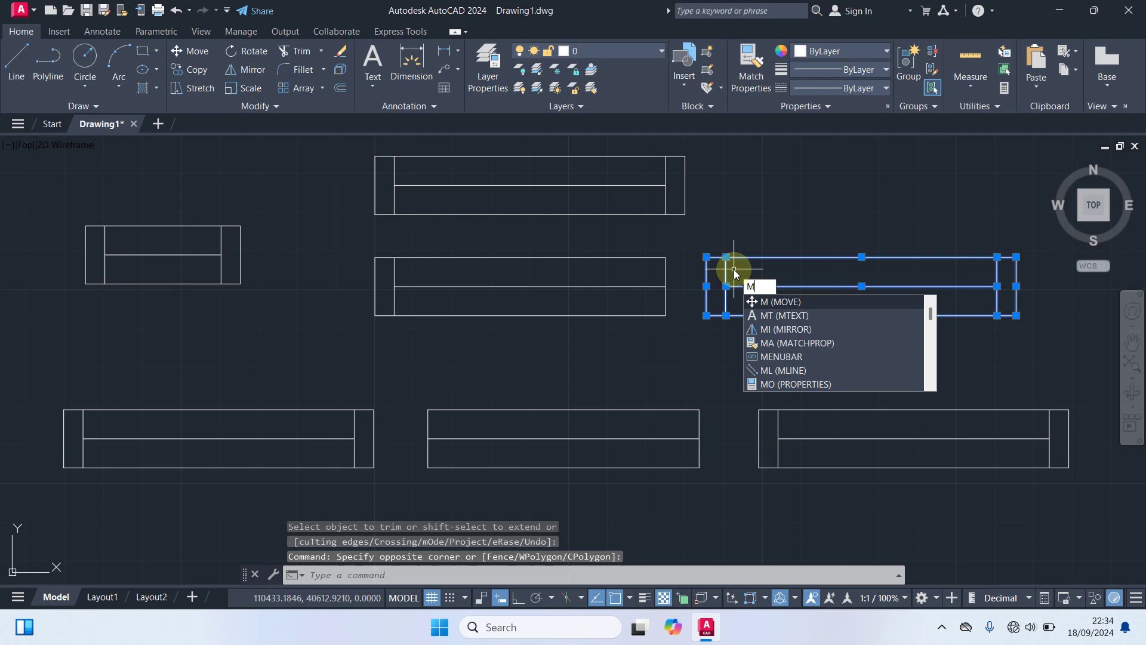
key(Return)
click(706, 315)
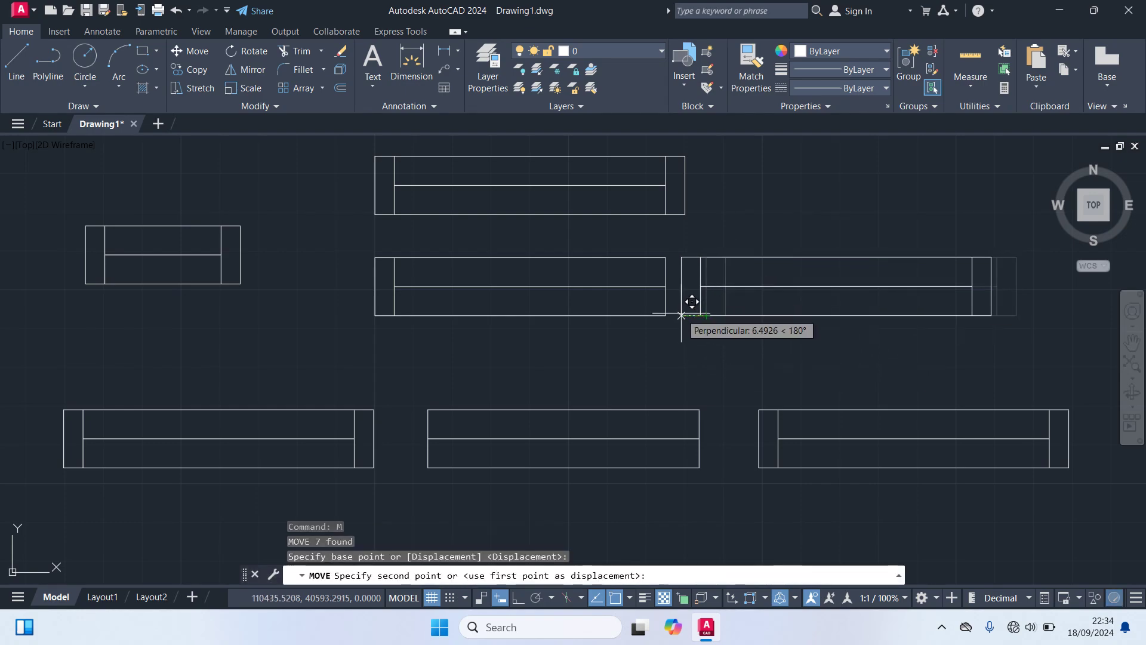
click(676, 304)
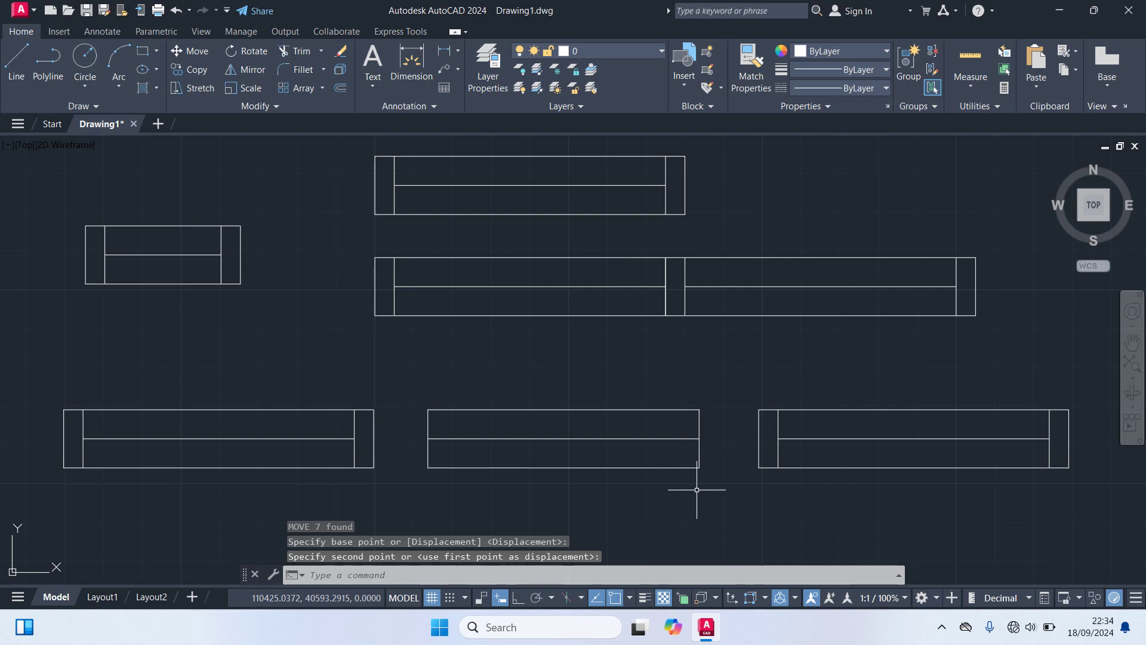
- Move the right symbol of the three-symbol row by its lower-left corner onto the trimmed middle symbol's lower-right corner
click(1087, 486)
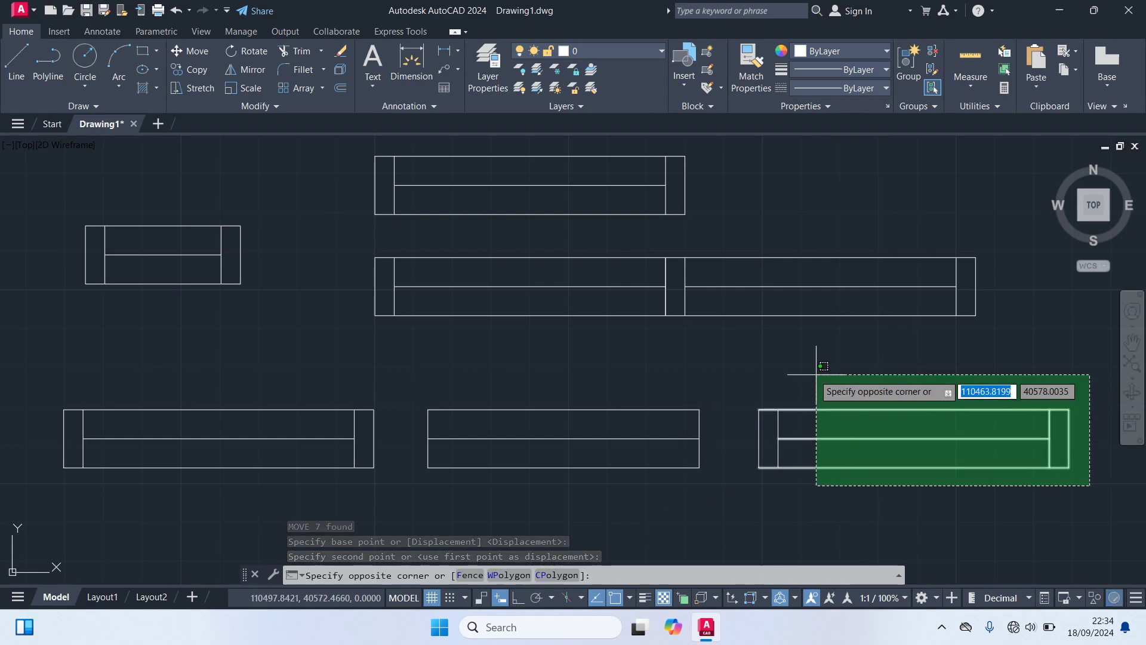
click(741, 385)
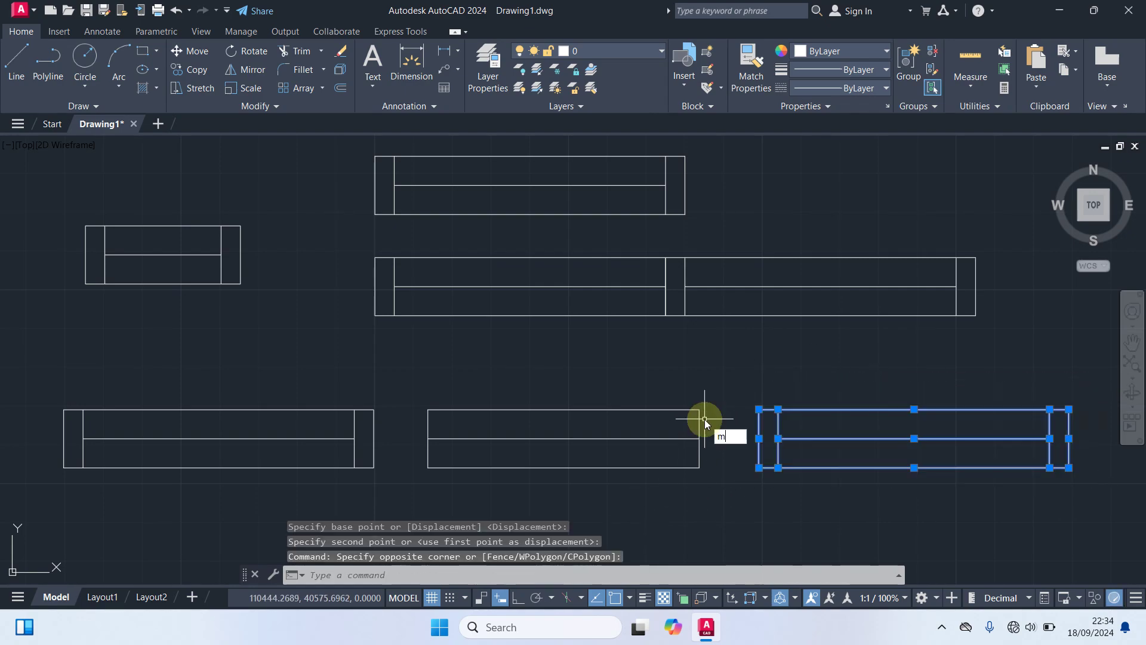
text(m)
key(Return)
click(758, 467)
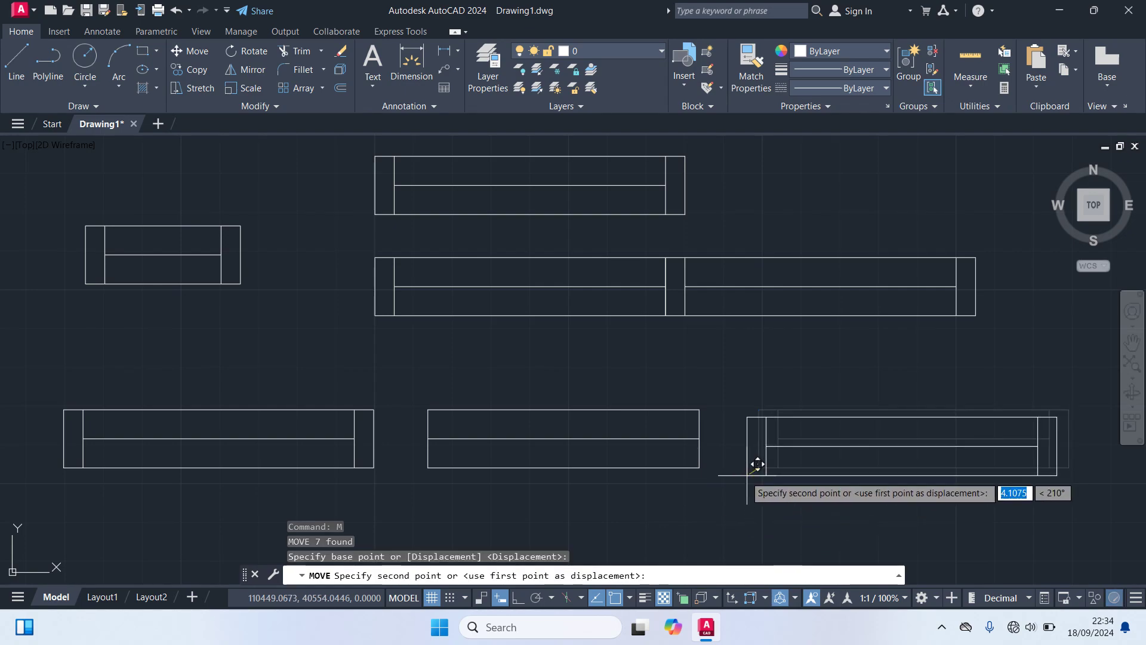
click(700, 468)
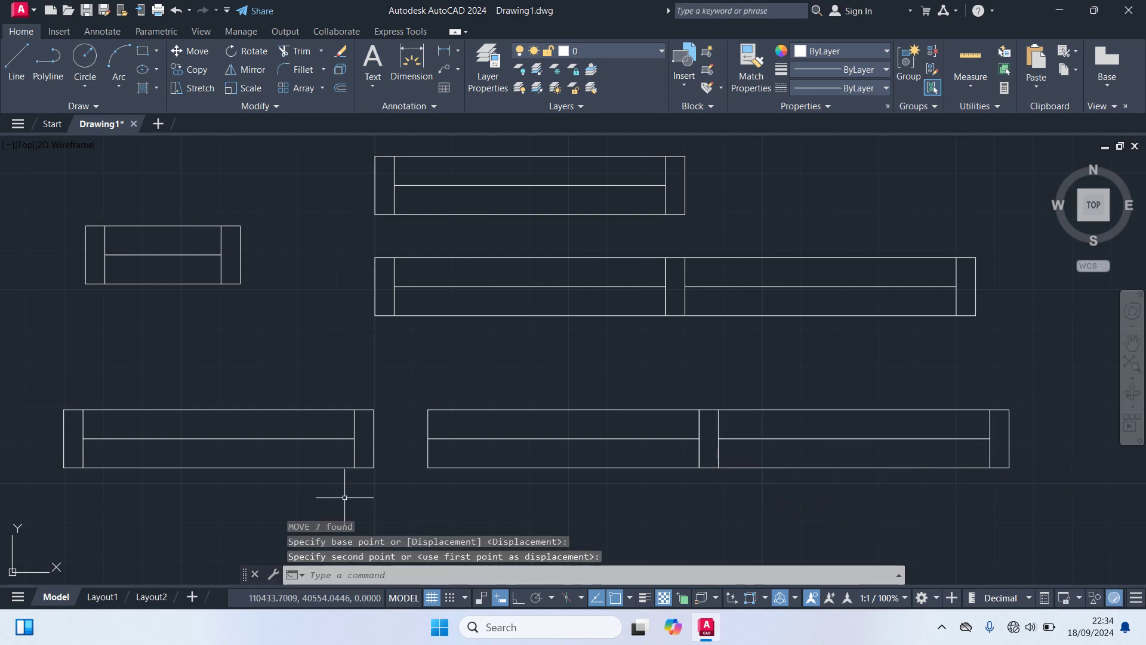
- Move the left symbol of the bottom row by its lower-right corner onto the trimmed middle symbol's lower-left corner
click(383, 484)
click(30, 385)
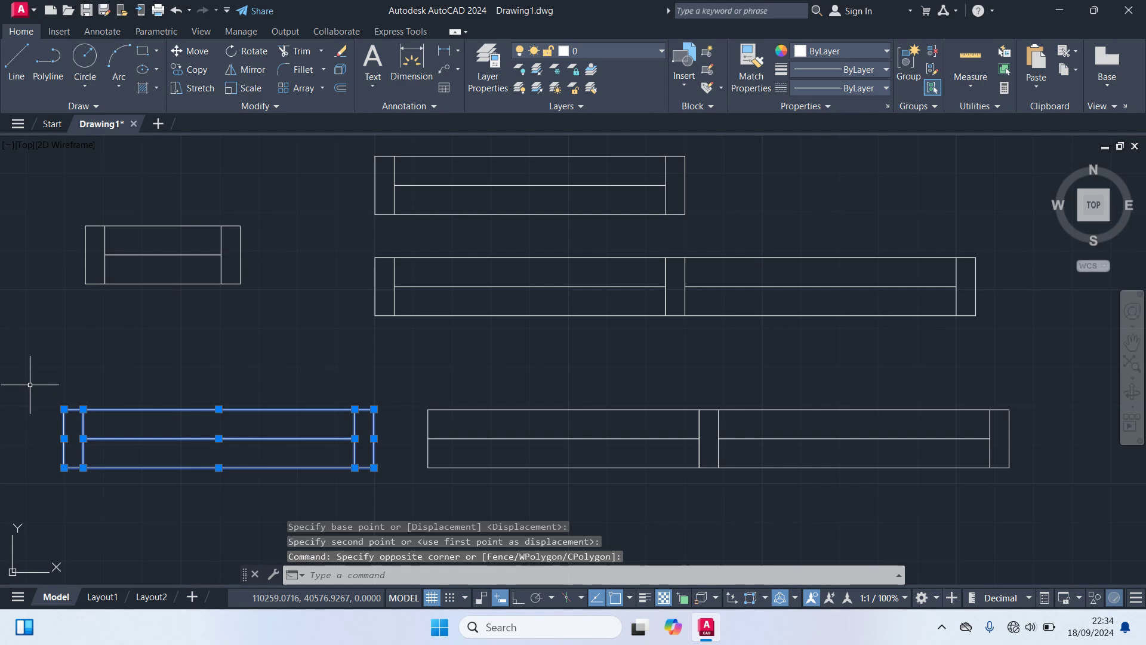
text(m)
key(Return)
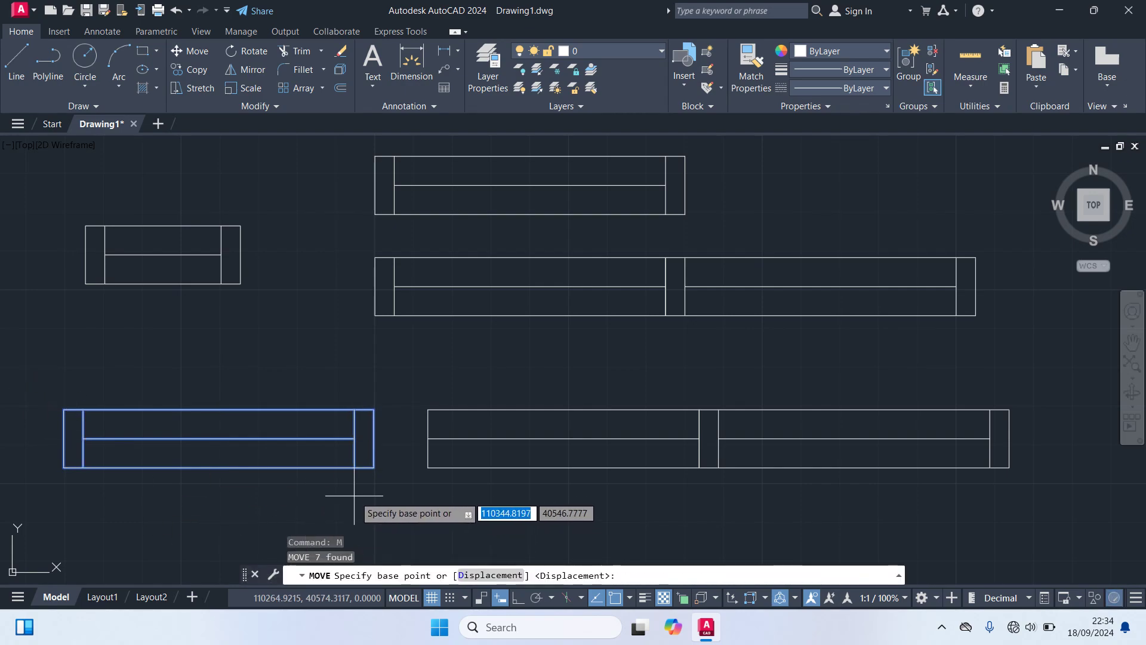
click(374, 467)
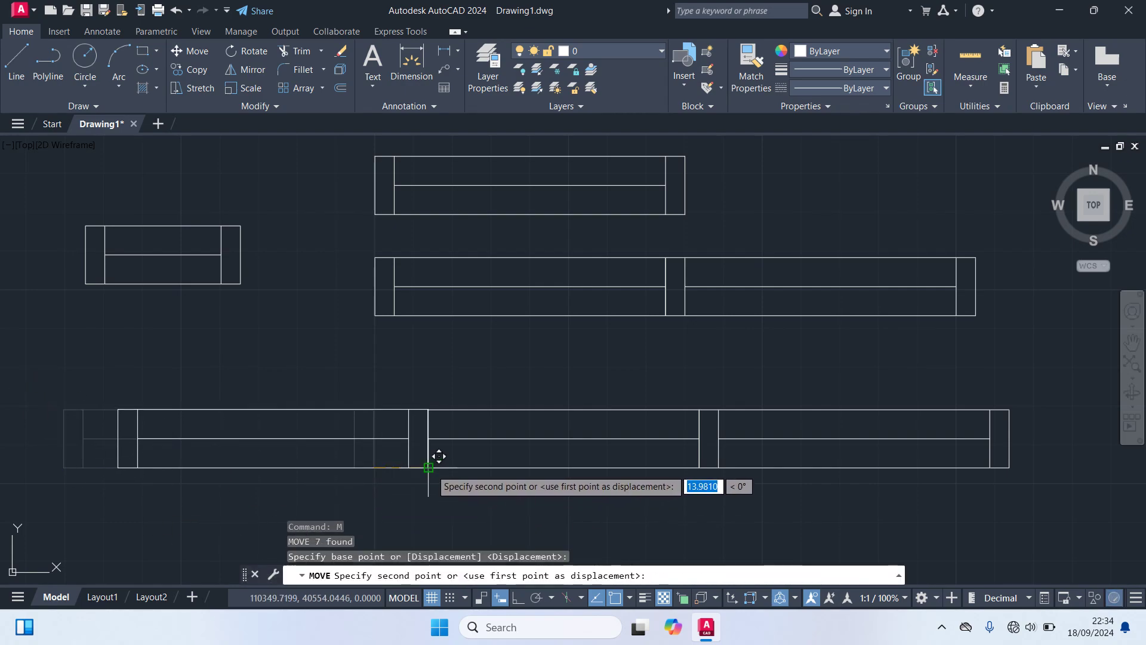
click(429, 467)
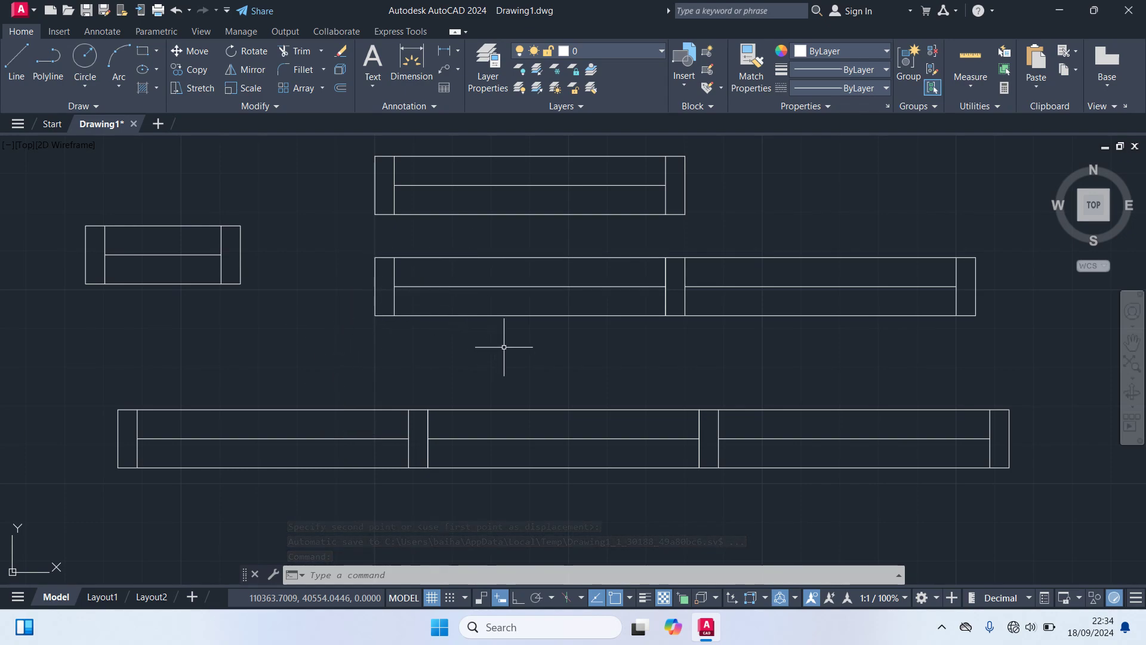
- Move the joined three-part symbol up beneath the two-part symbol, aligning their left ends
middle_drag(503, 347, 409, 353)
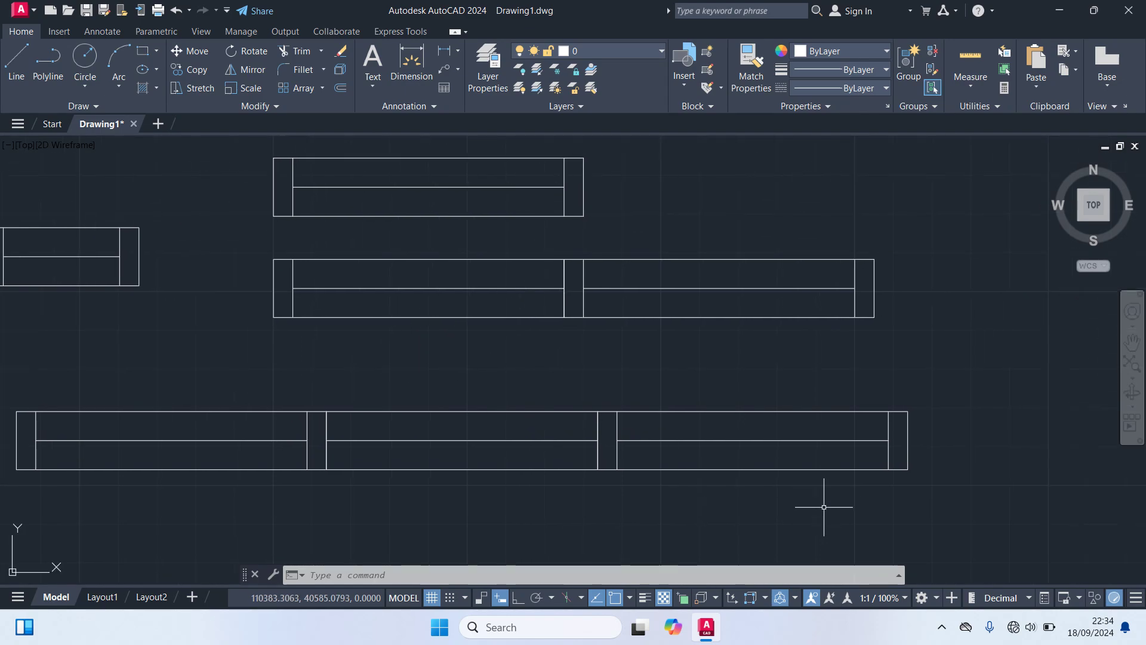
click(977, 527)
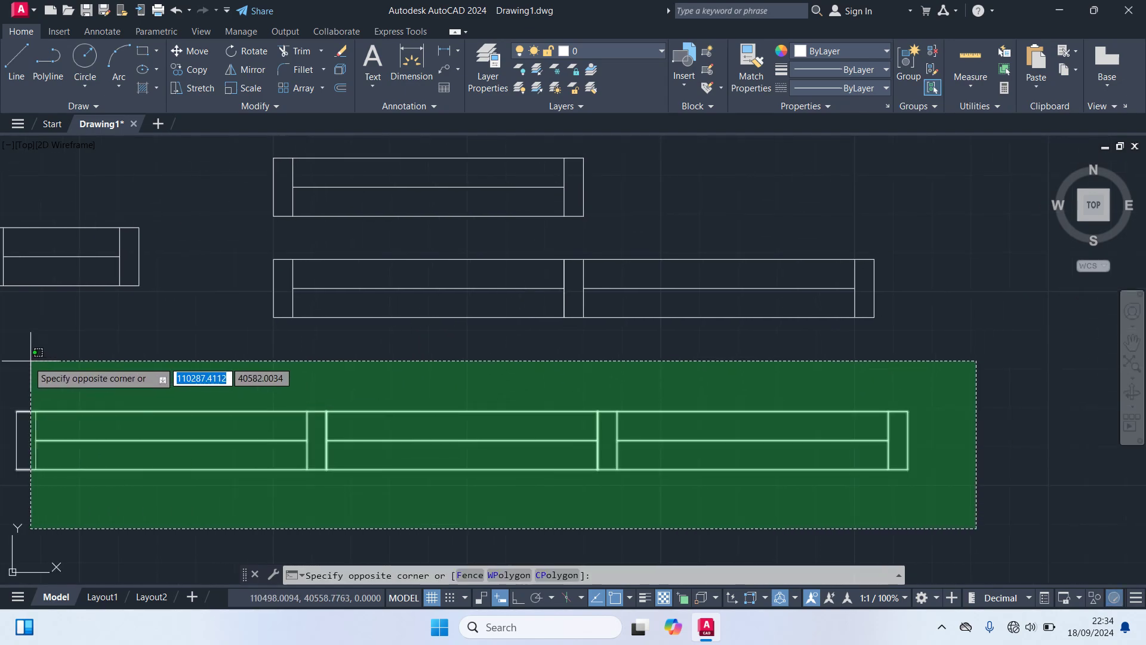
click(5, 357)
text(m)
key(Return)
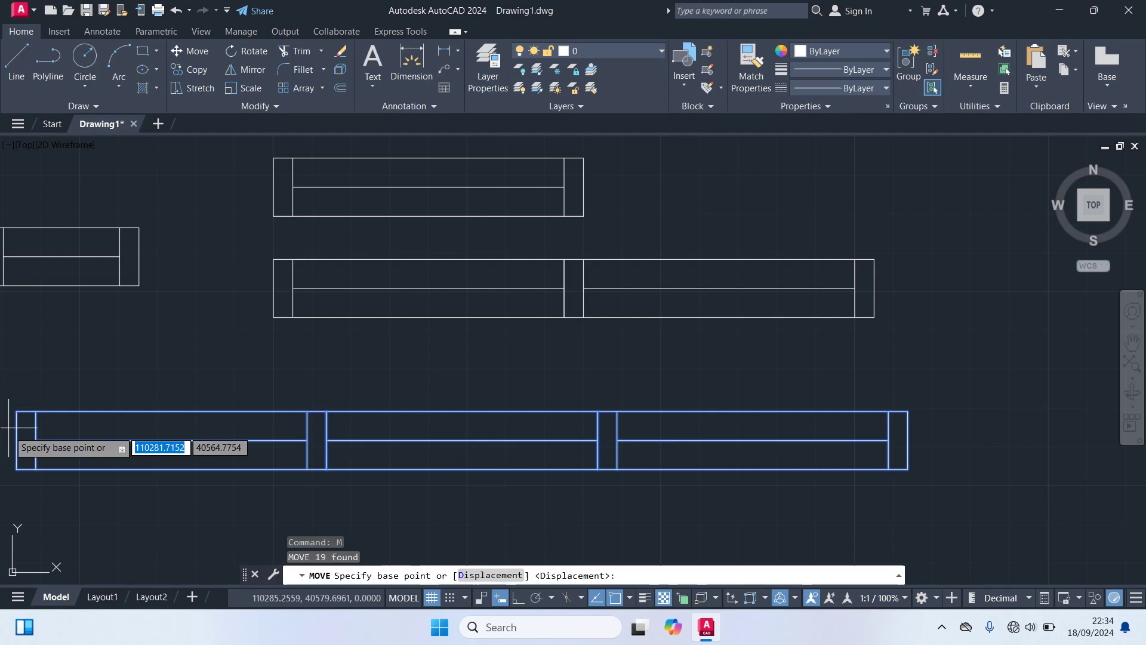
click(16, 411)
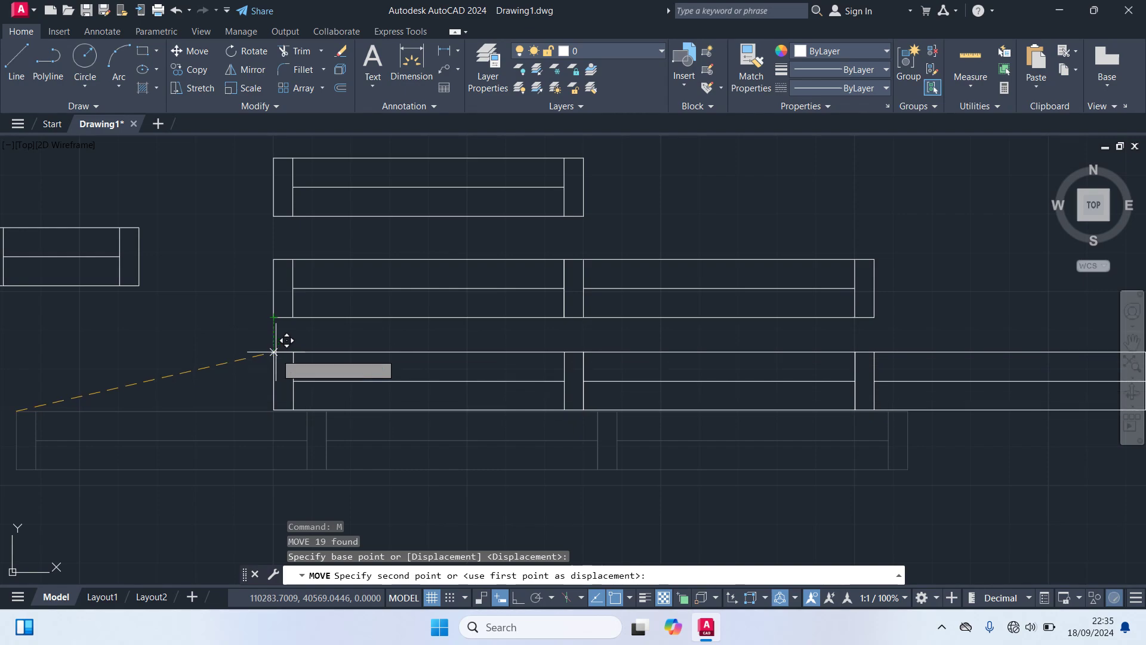
click(276, 354)
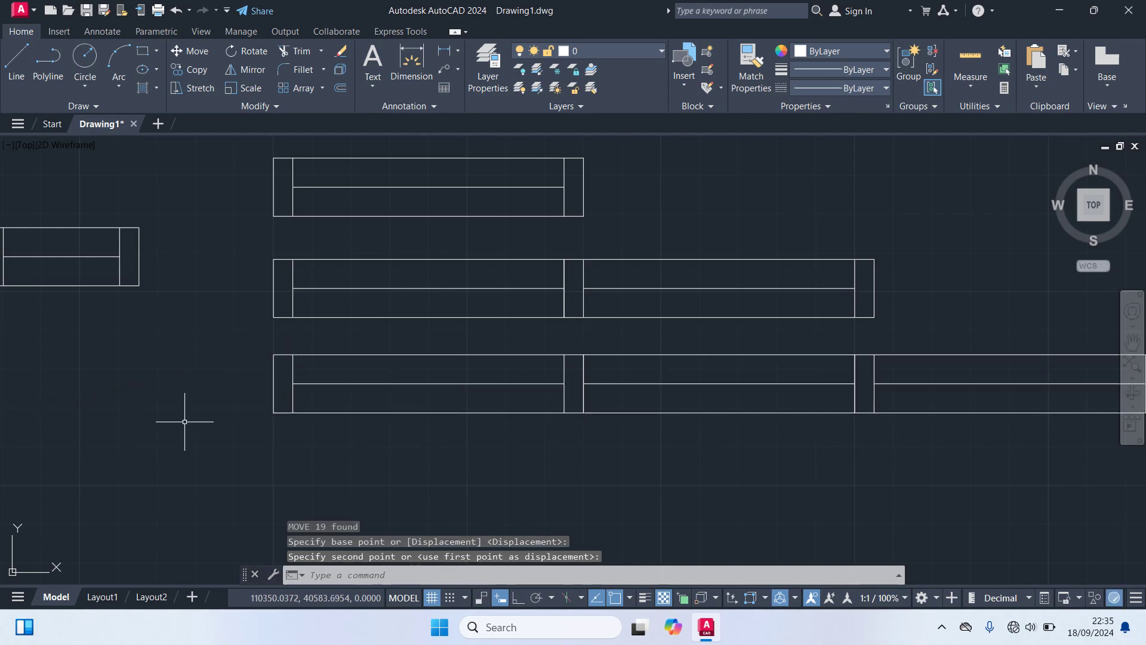
- Move the single 80 by 15 symbol straight down by about 2.8 units, closer to the two-part symbol
click(598, 232)
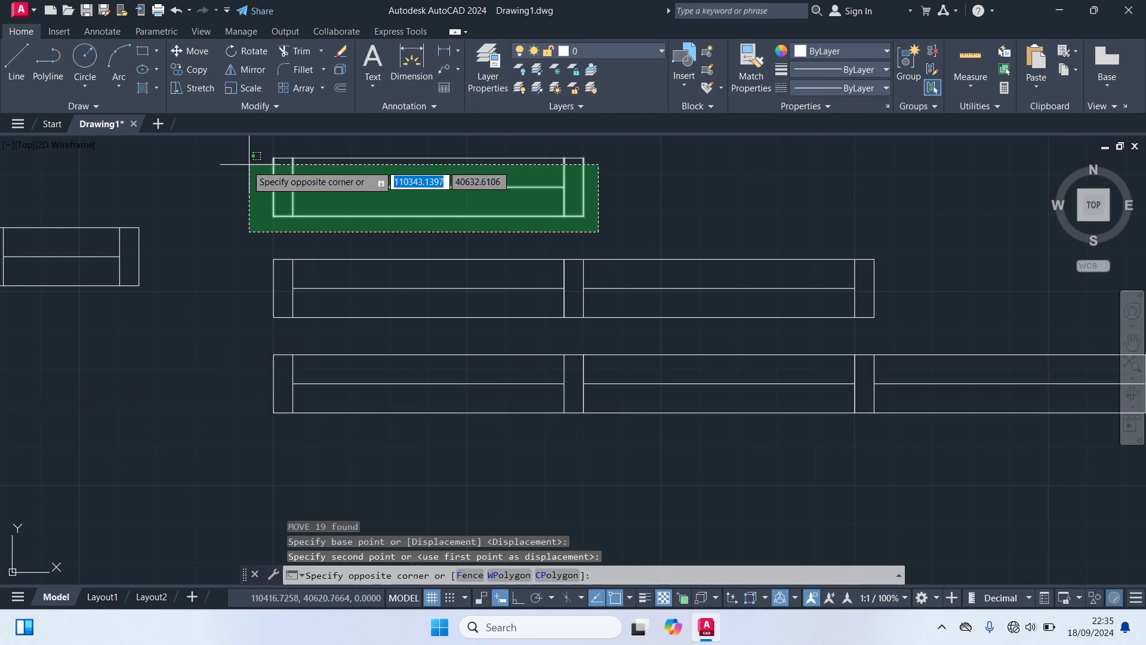
click(242, 146)
text(m)
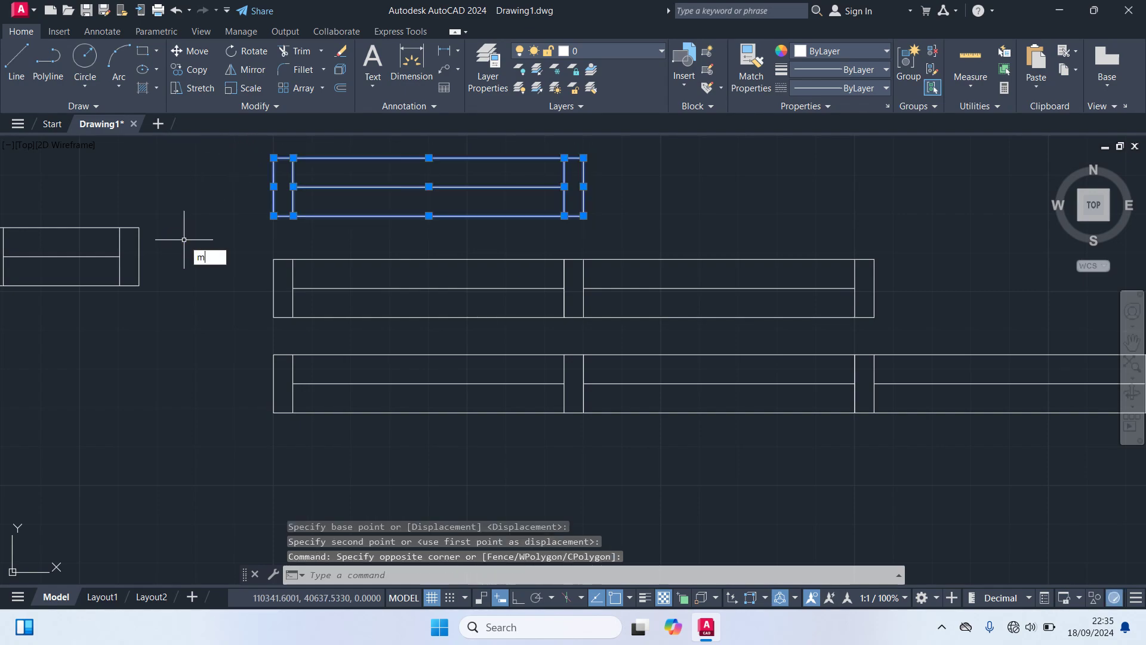
key(Return)
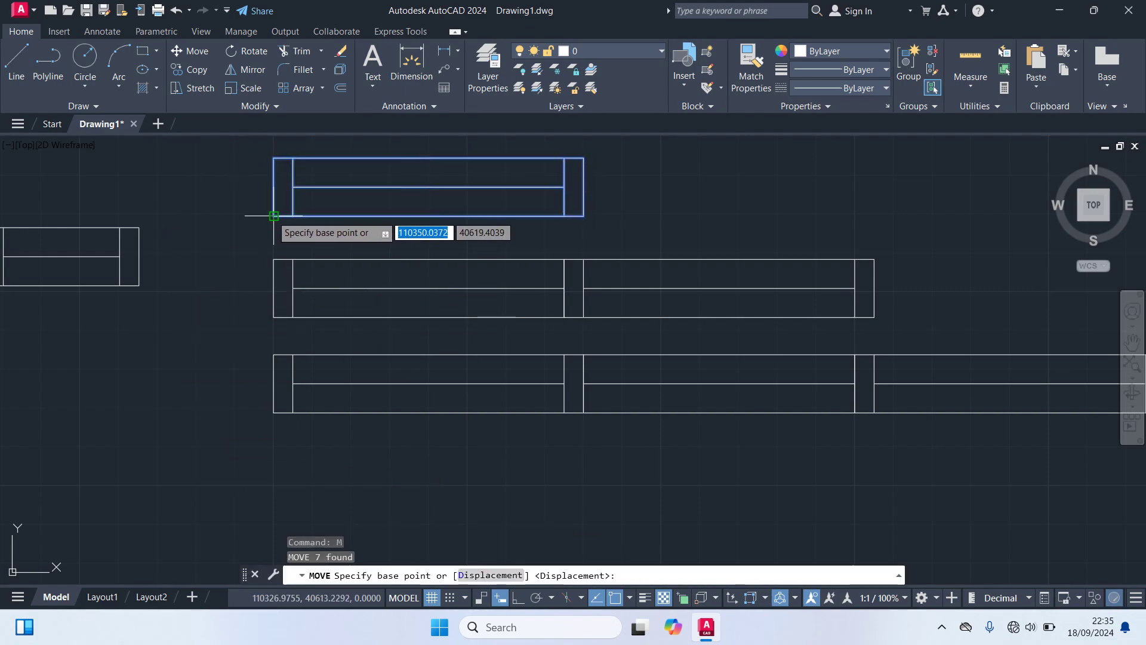
click(274, 216)
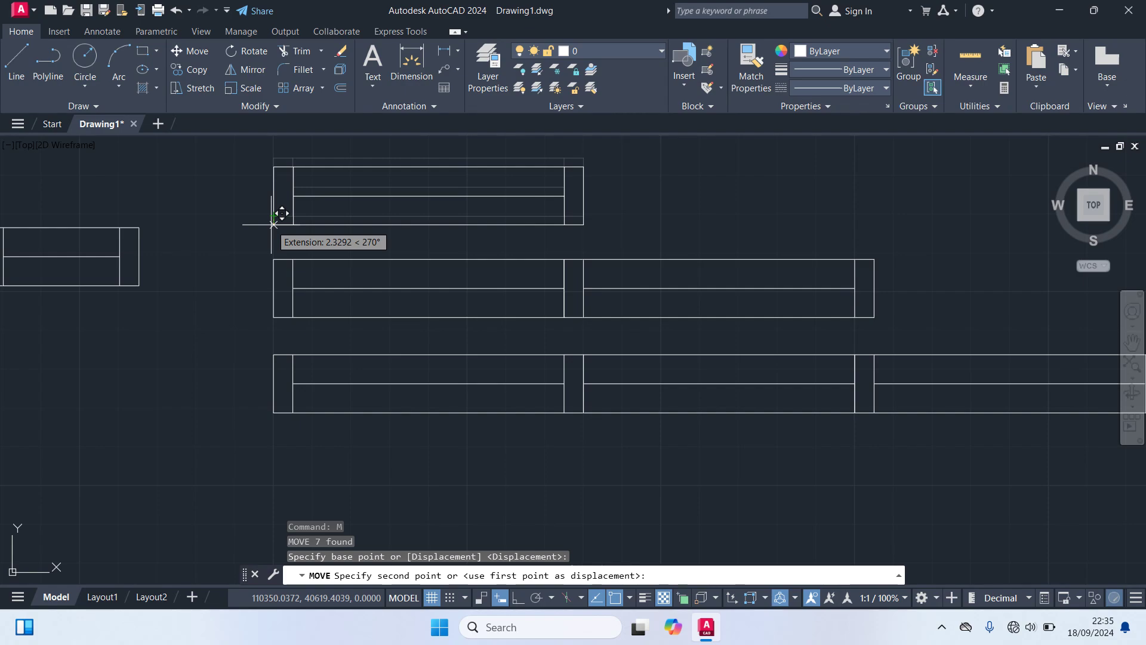
click(274, 225)
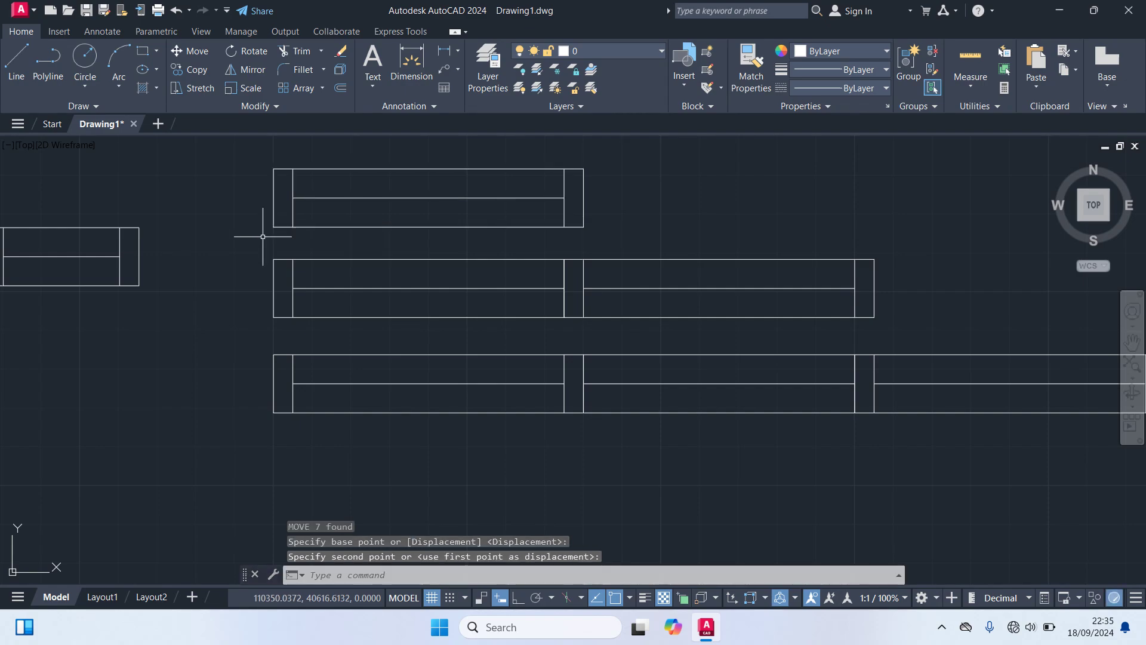
- Move the 40 by 15 symbol by its lower-left corner to above the 80 by 15 symbol, aligning their left ends
middle_drag(161, 327, 248, 341)
click(248, 335)
click(21, 199)
text(m)
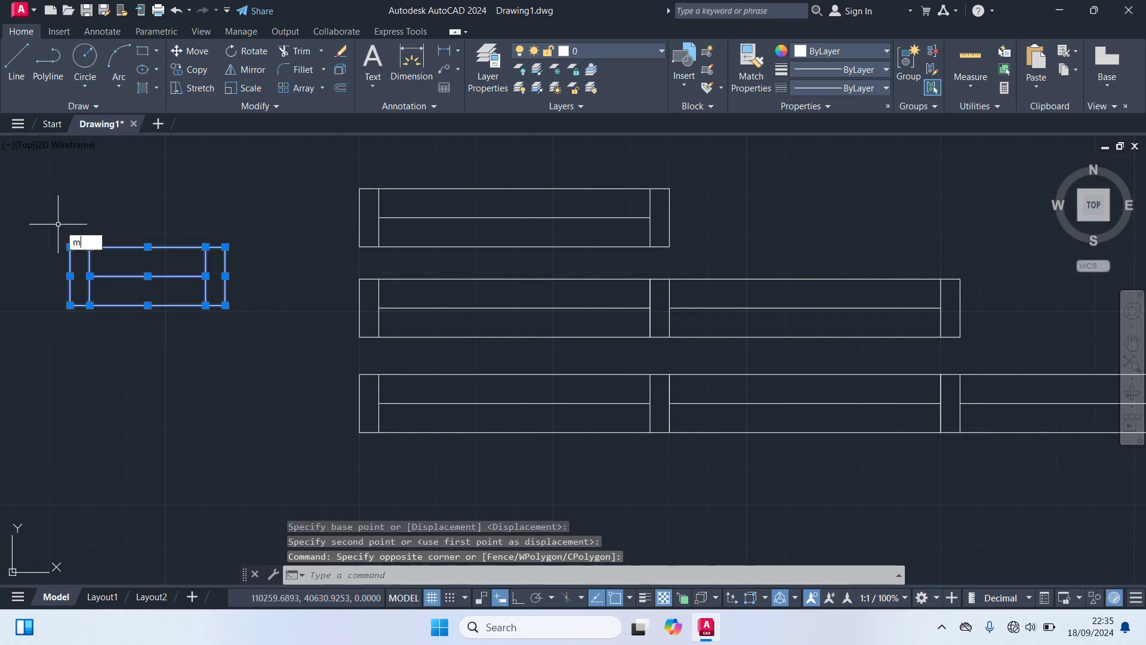
key(Return)
click(70, 305)
middle_drag(121, 325, 110, 409)
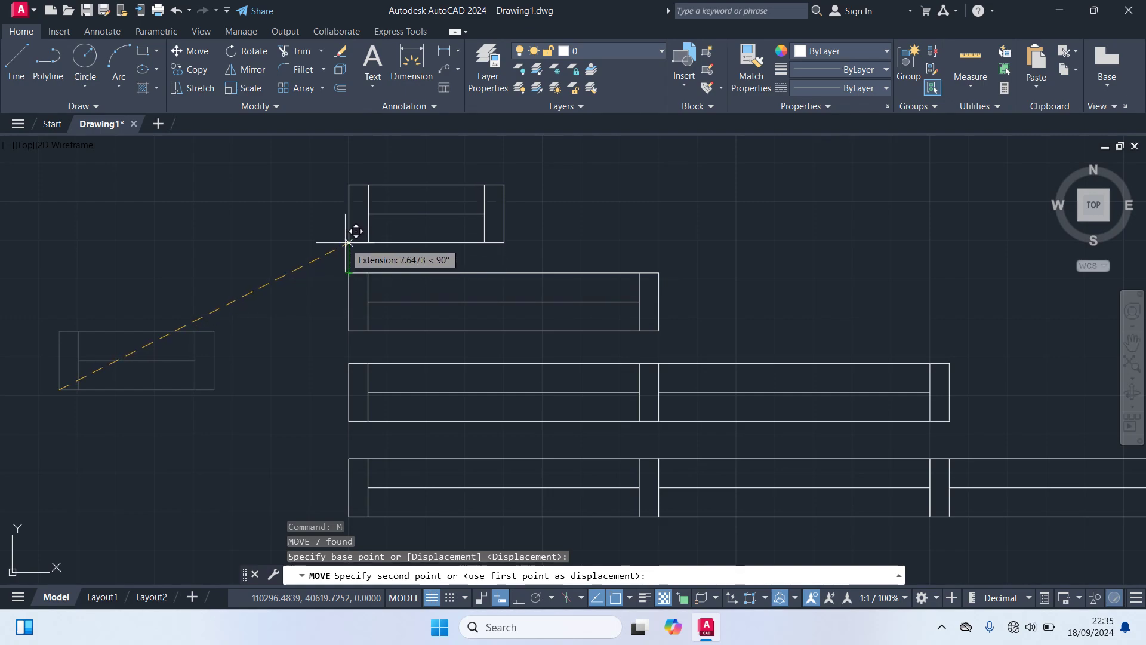
click(343, 237)
scroll(240, 261, down, 2)
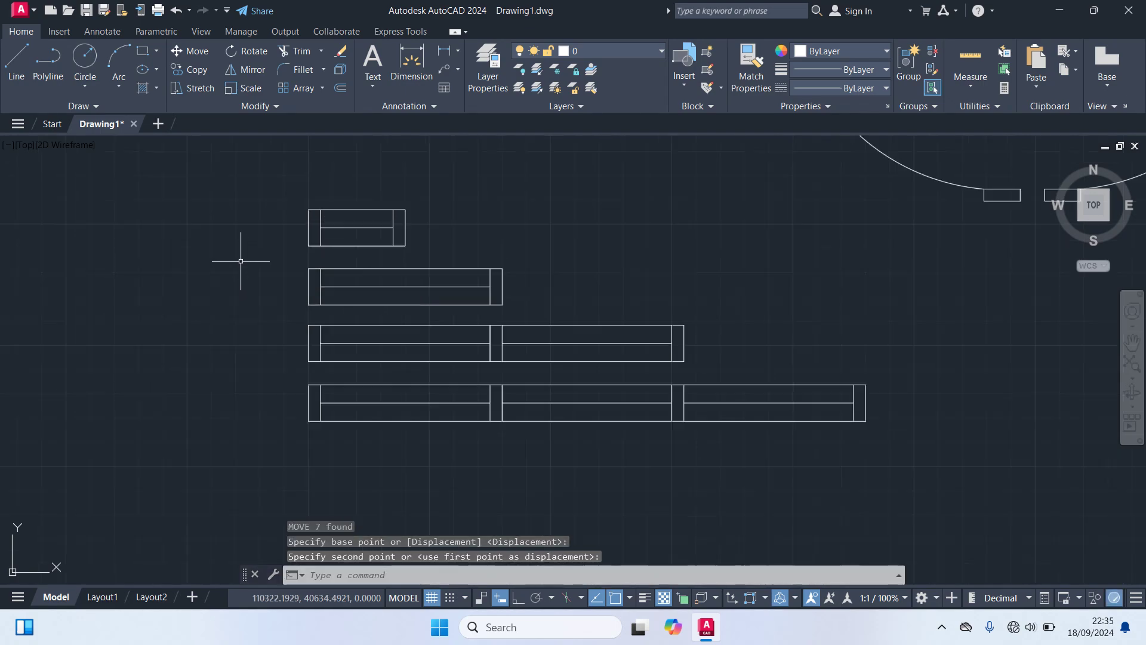
- Define the 40 by 15 symbol as block "Jendela 1" with its base point at the midpoint of the centre line
mouse_move(250, 258)
middle_down()
mouse_move(305, 286)
mouse_move(320, 282)
middle_up()
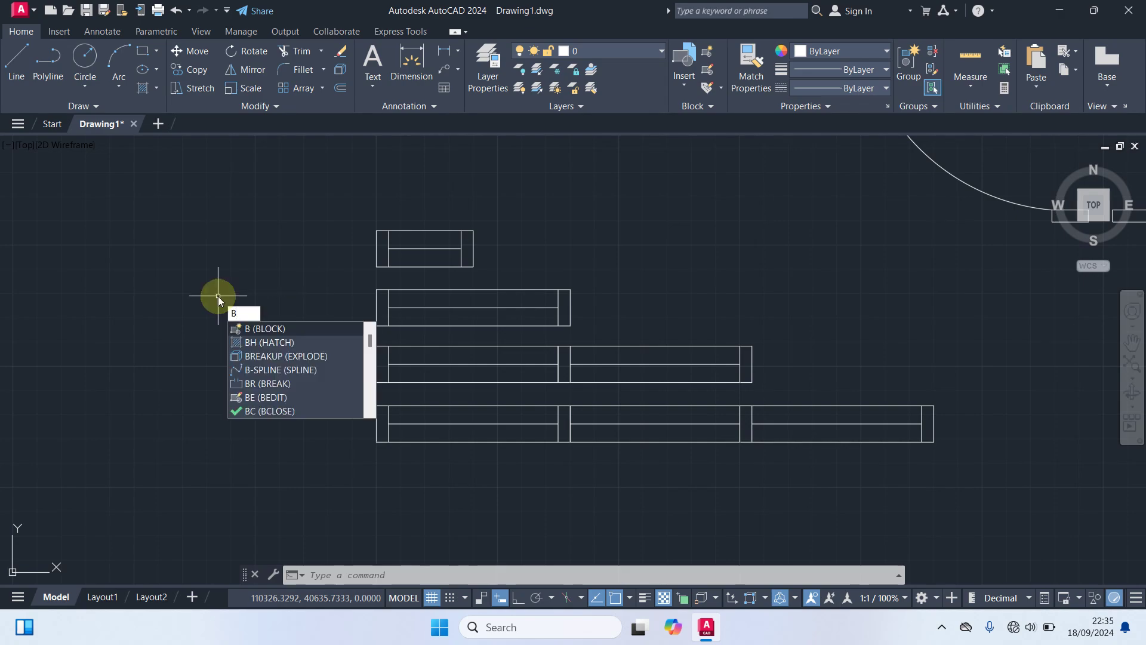
key(Return)
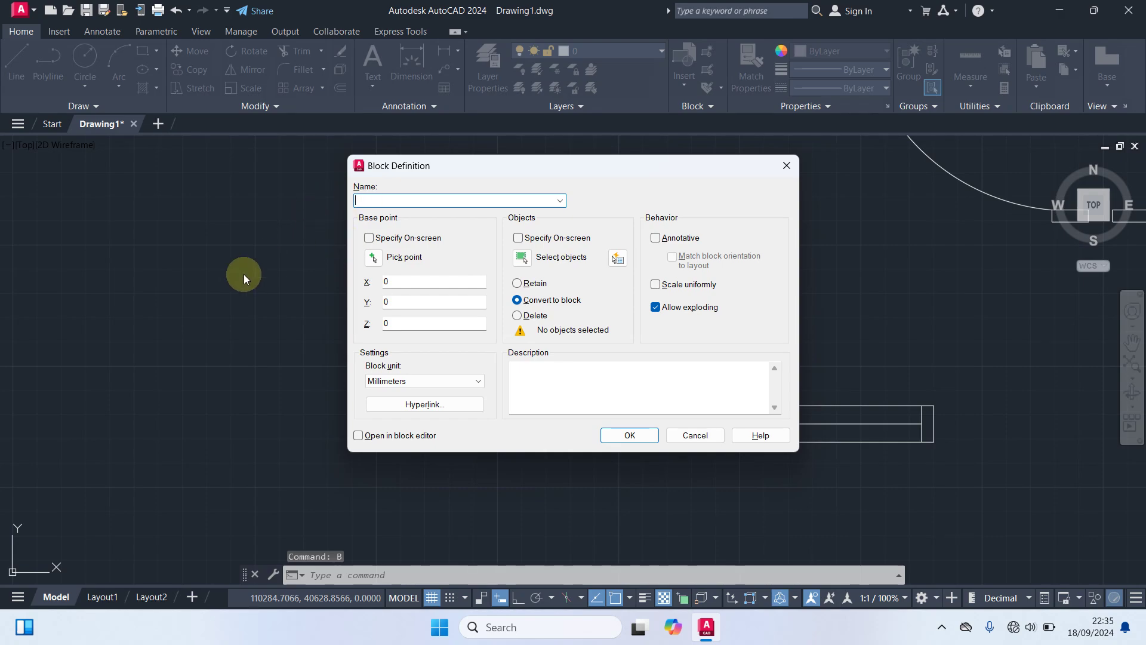
text(Jendela 1)
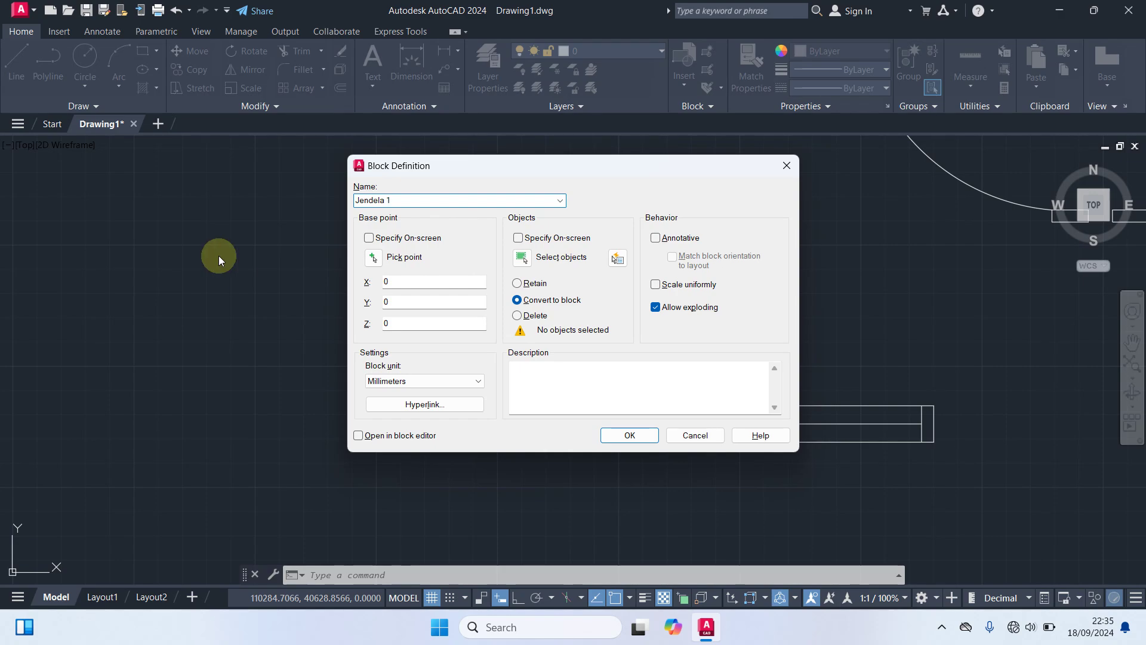
click(374, 258)
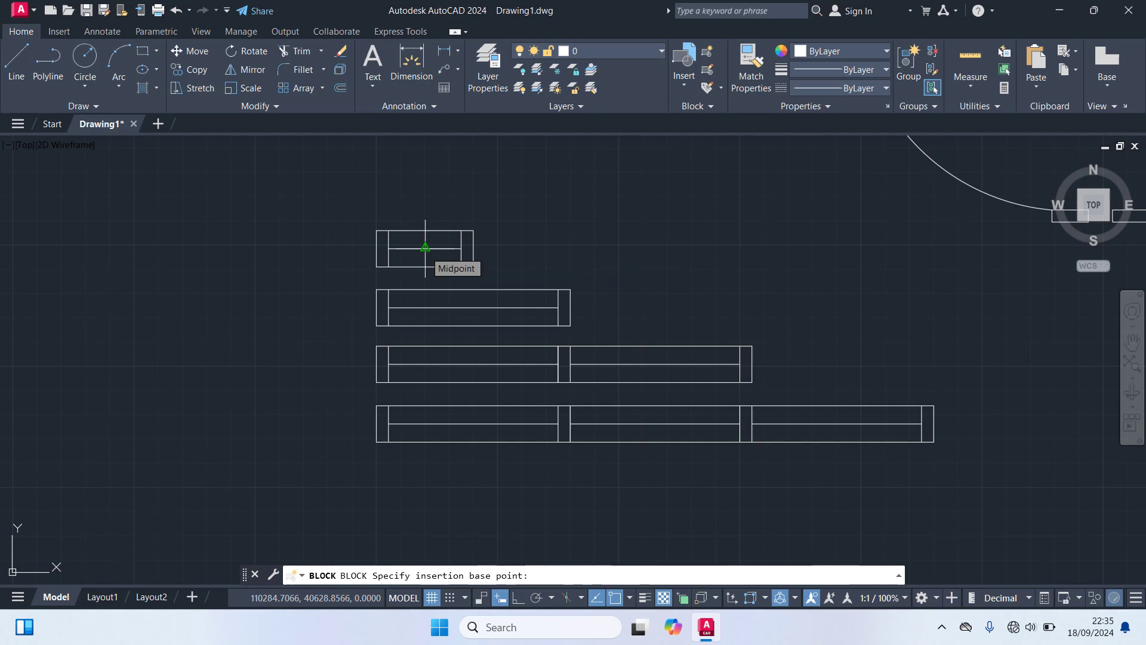
click(425, 247)
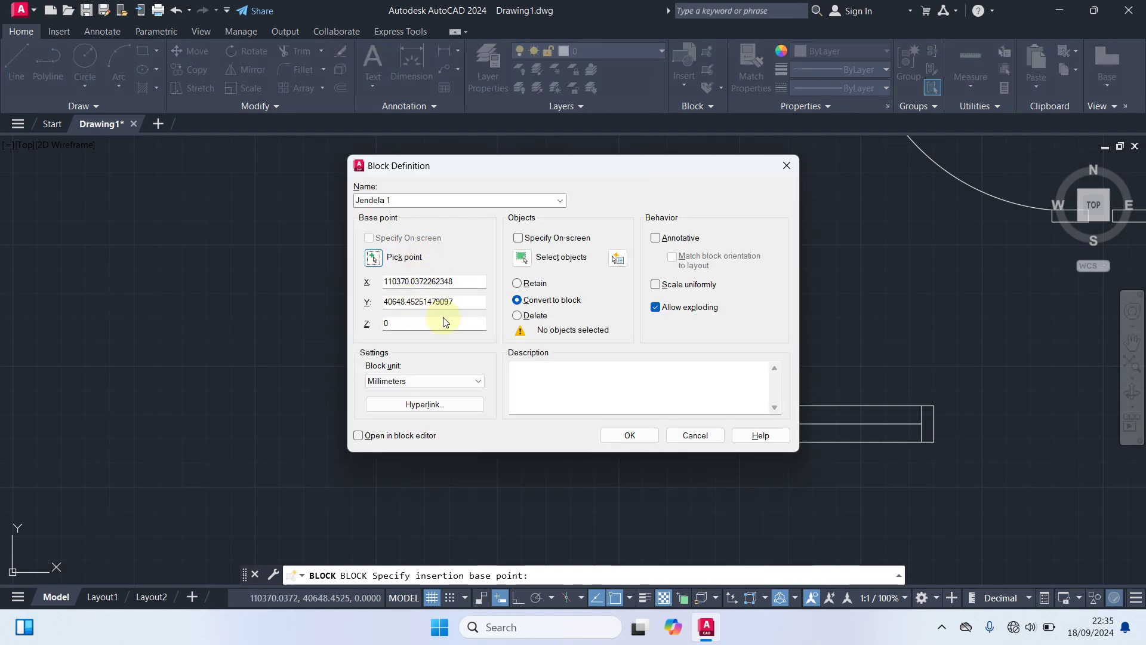
click(522, 259)
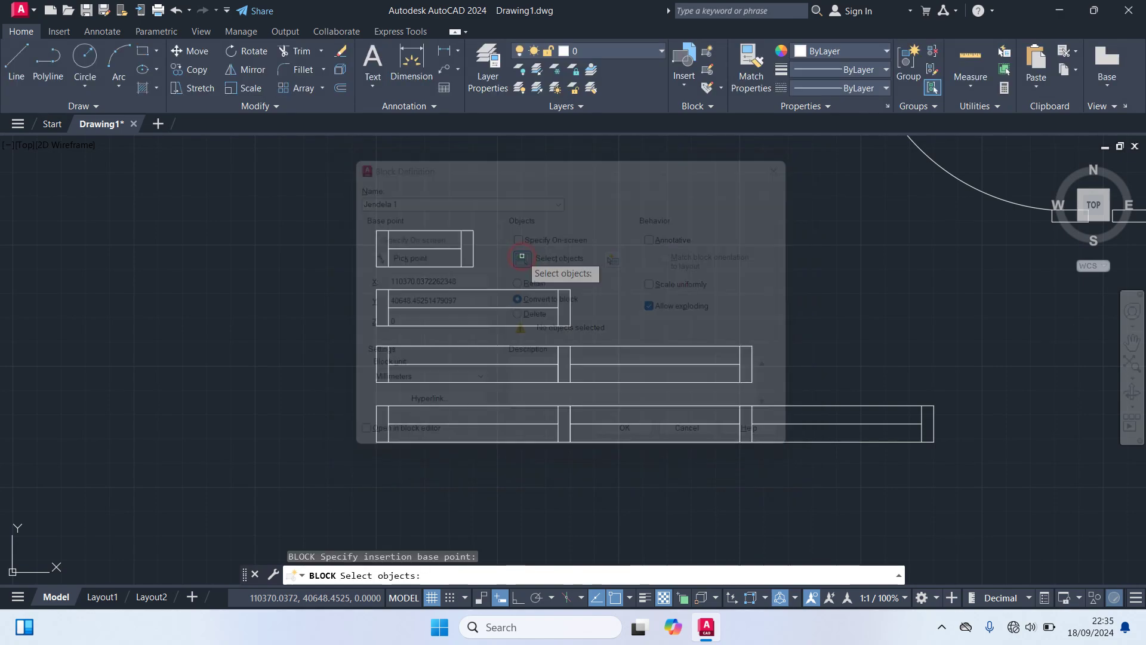
click(494, 272)
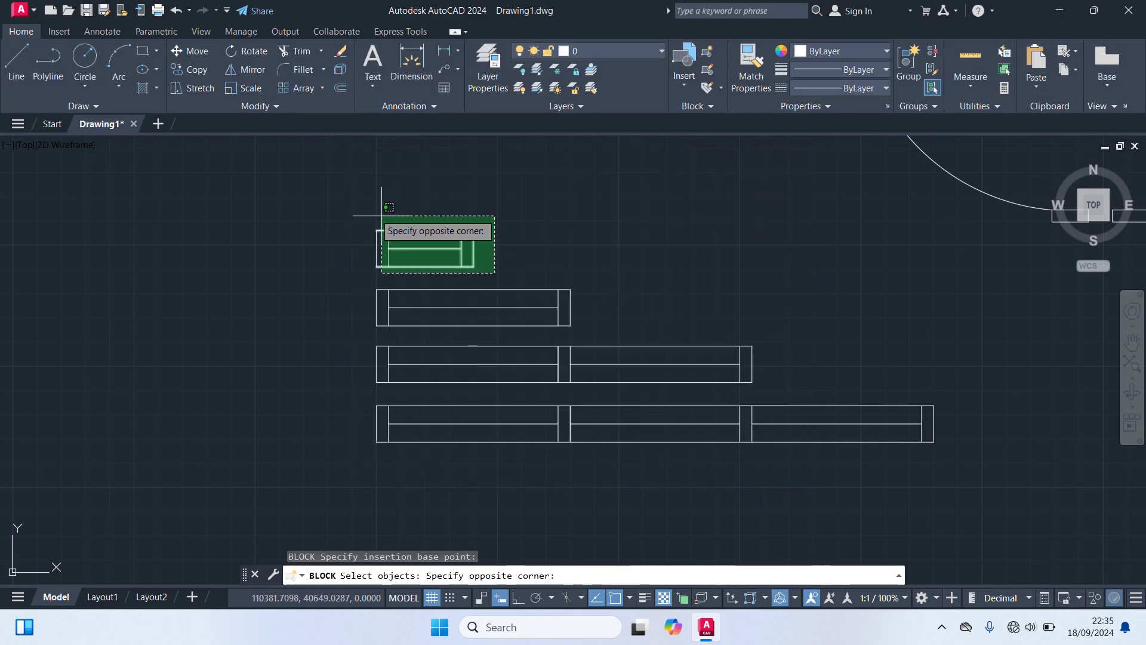
click(321, 179)
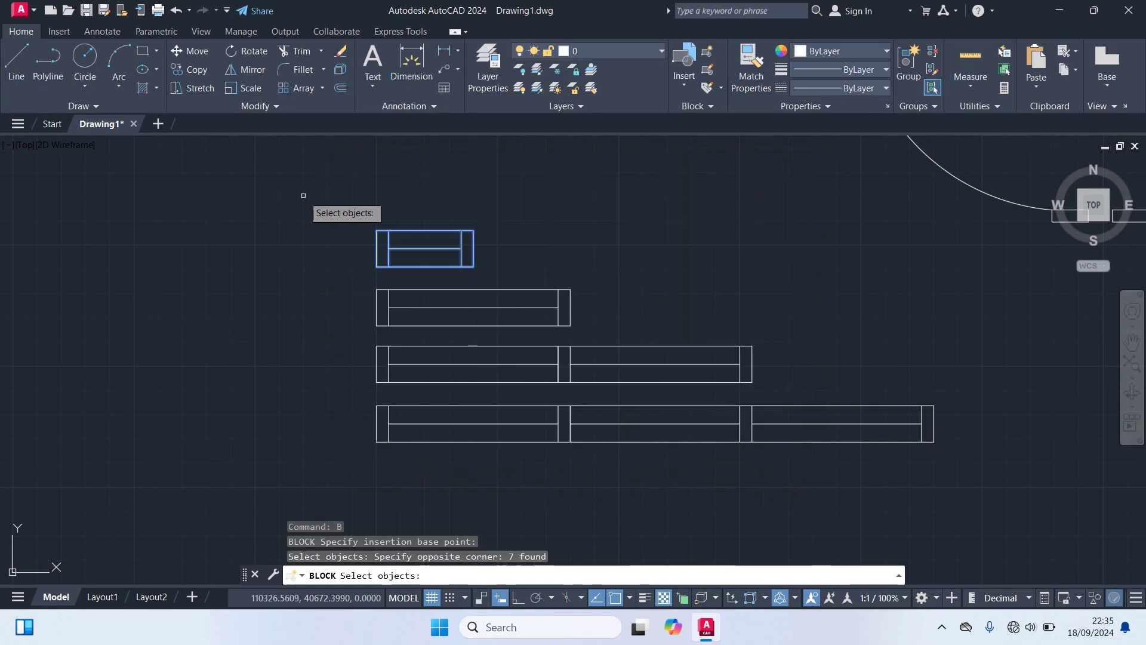
key(Return)
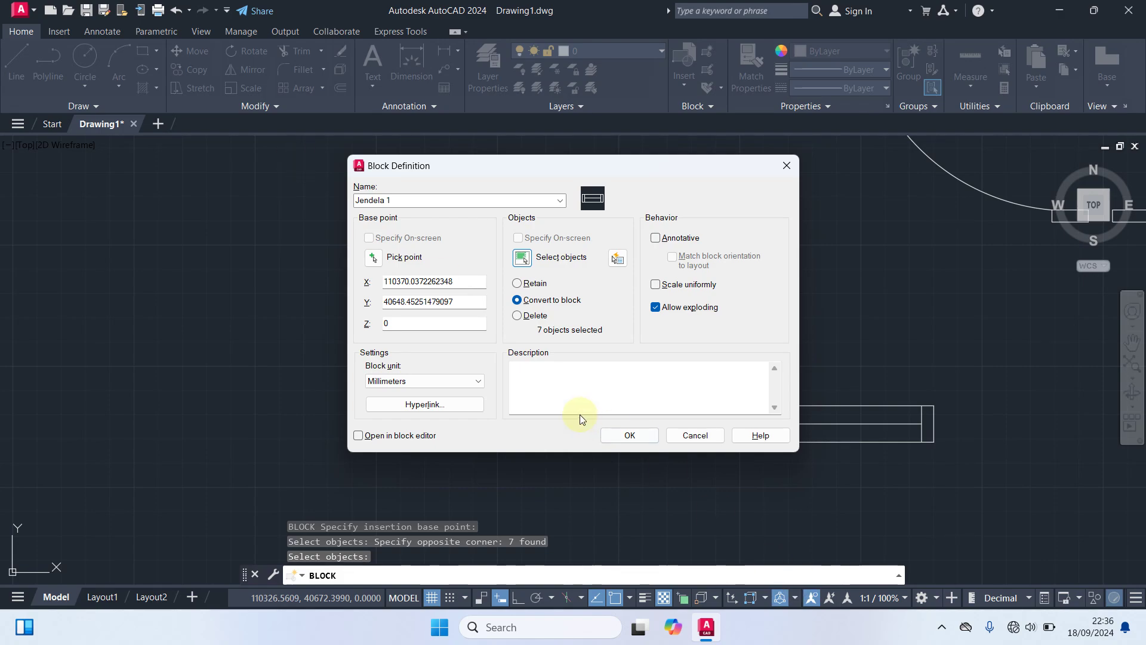
click(642, 438)
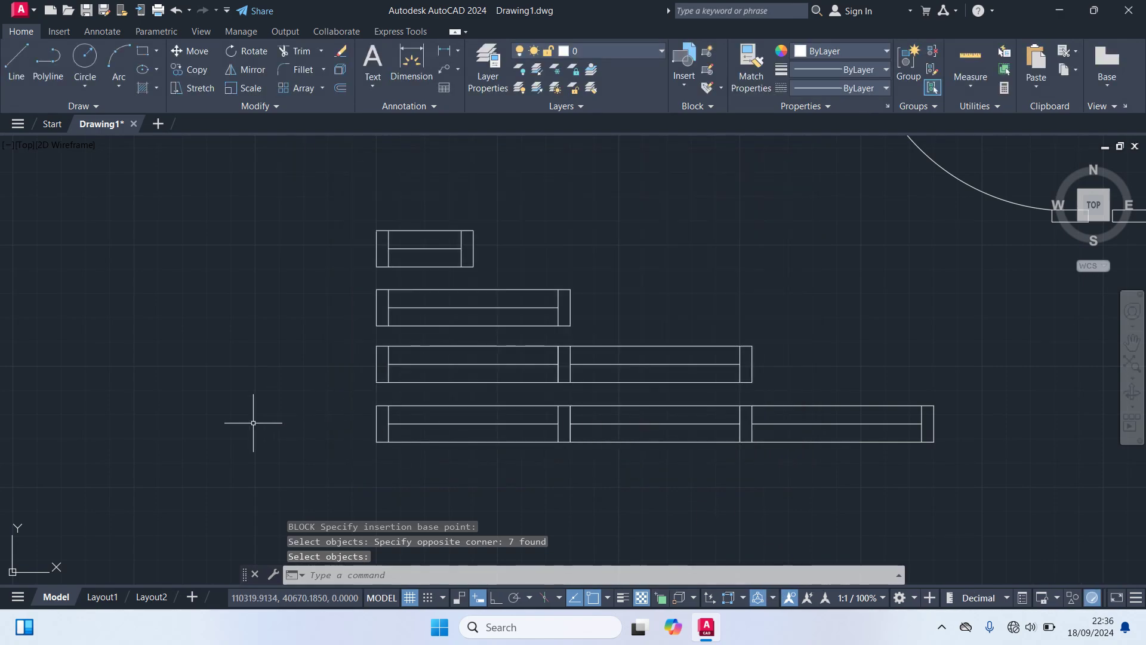
- Define the single 80 by 15 symbol as block "Jendela 2" with its base point at the midpoint of the centre line
text(B)
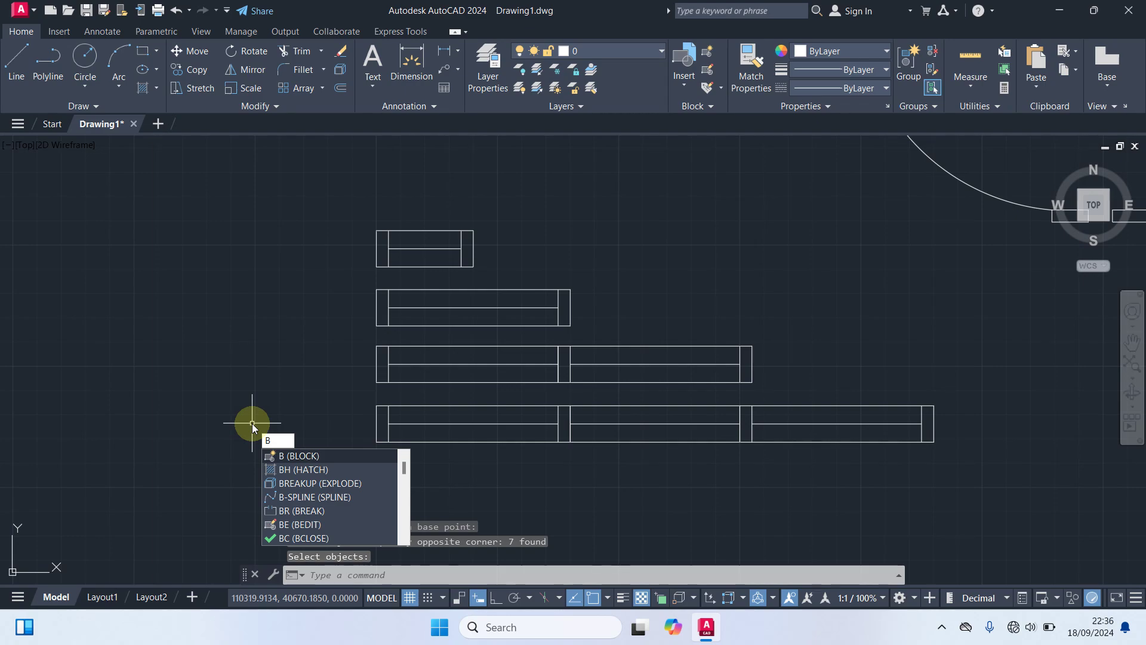
key(Return)
click(418, 200)
text(Jendela 2)
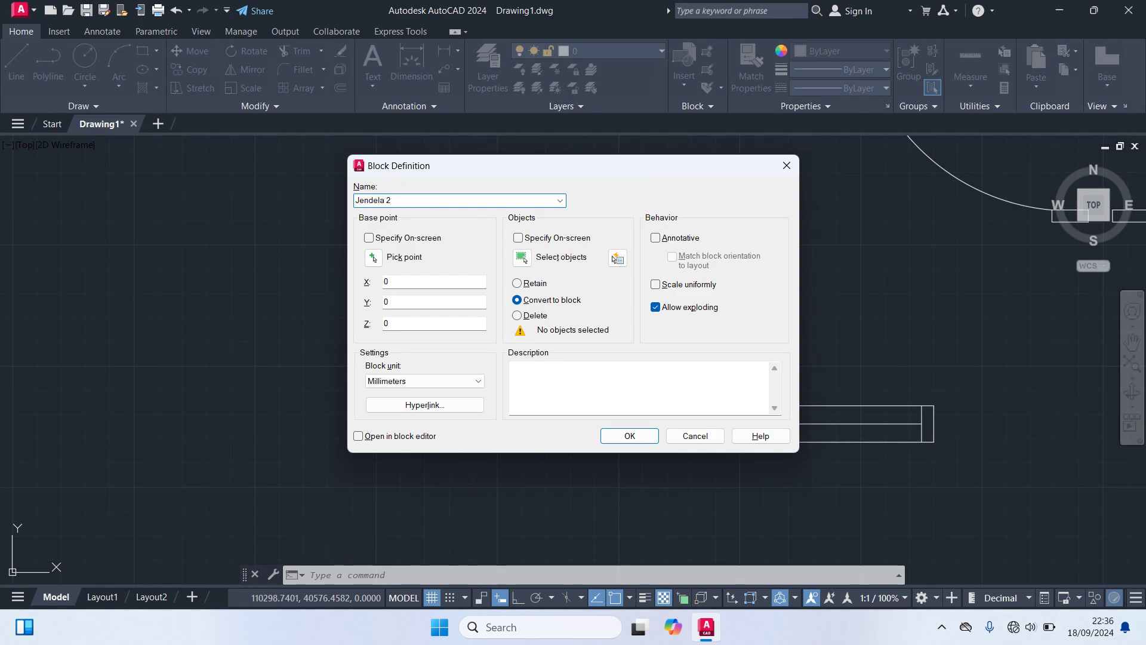
click(373, 265)
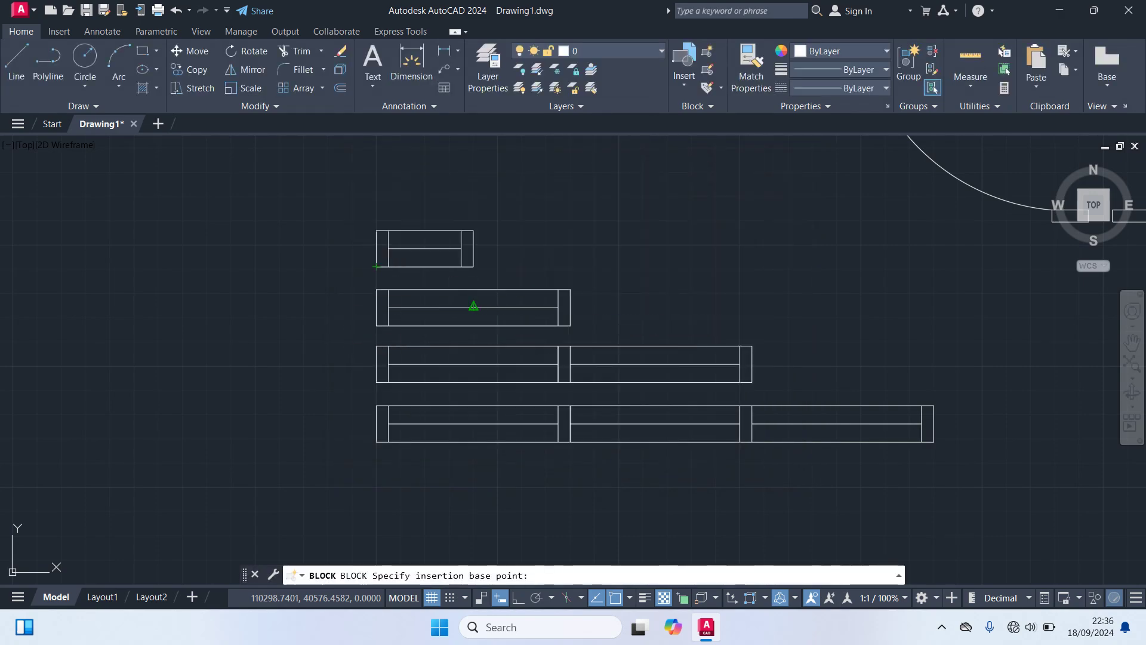
click(474, 307)
click(582, 319)
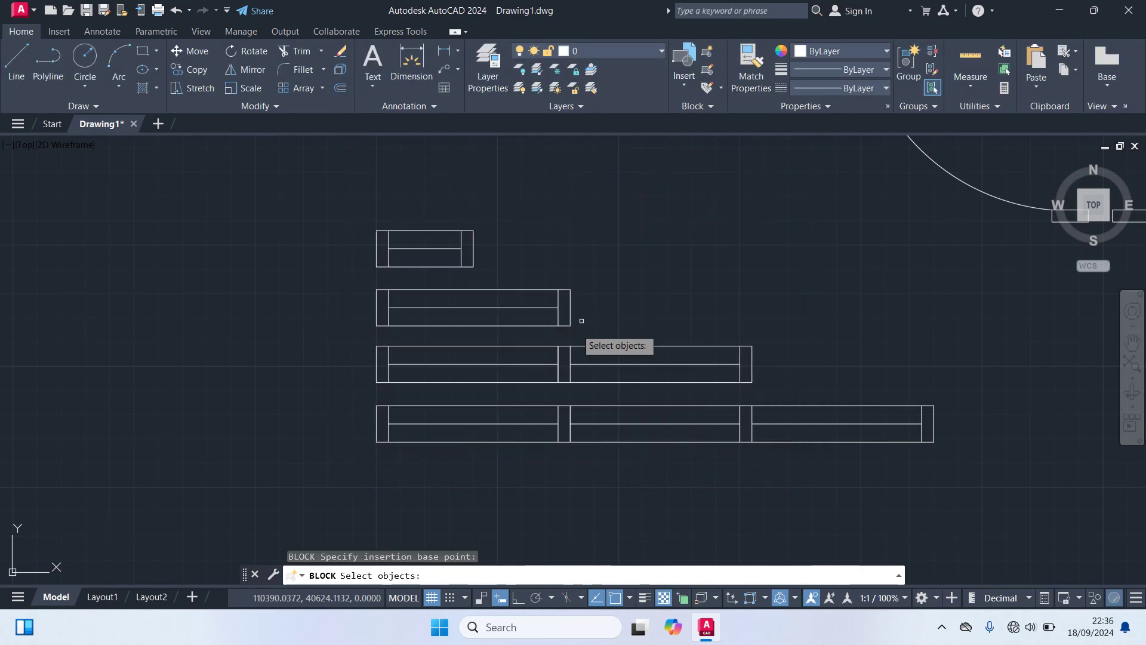
click(579, 332)
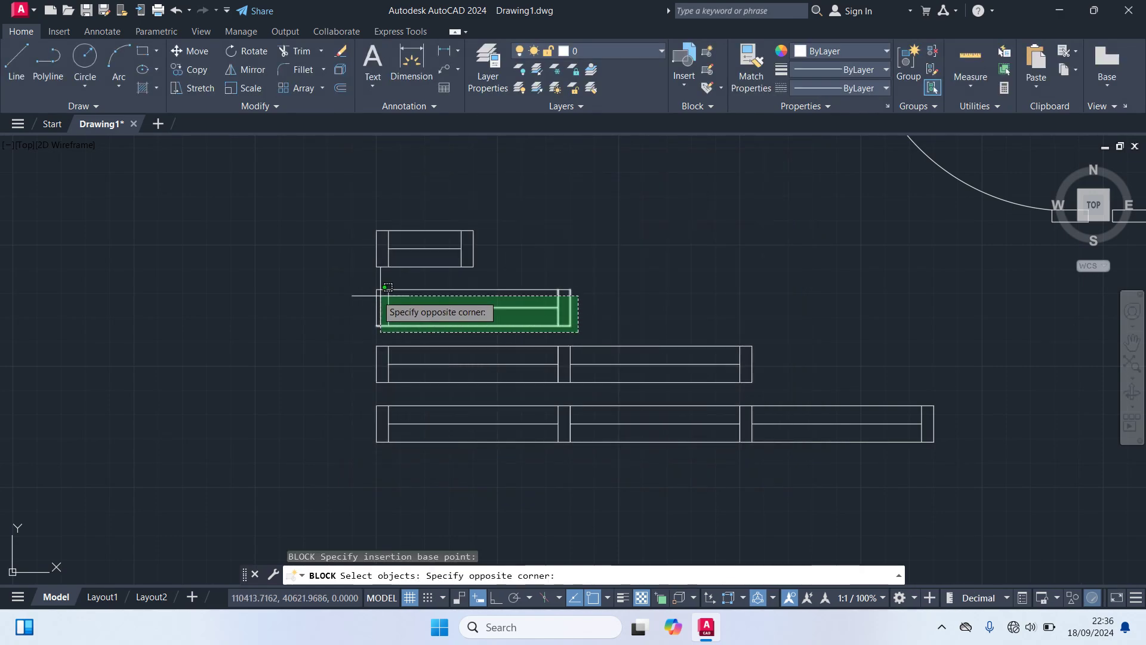
click(335, 279)
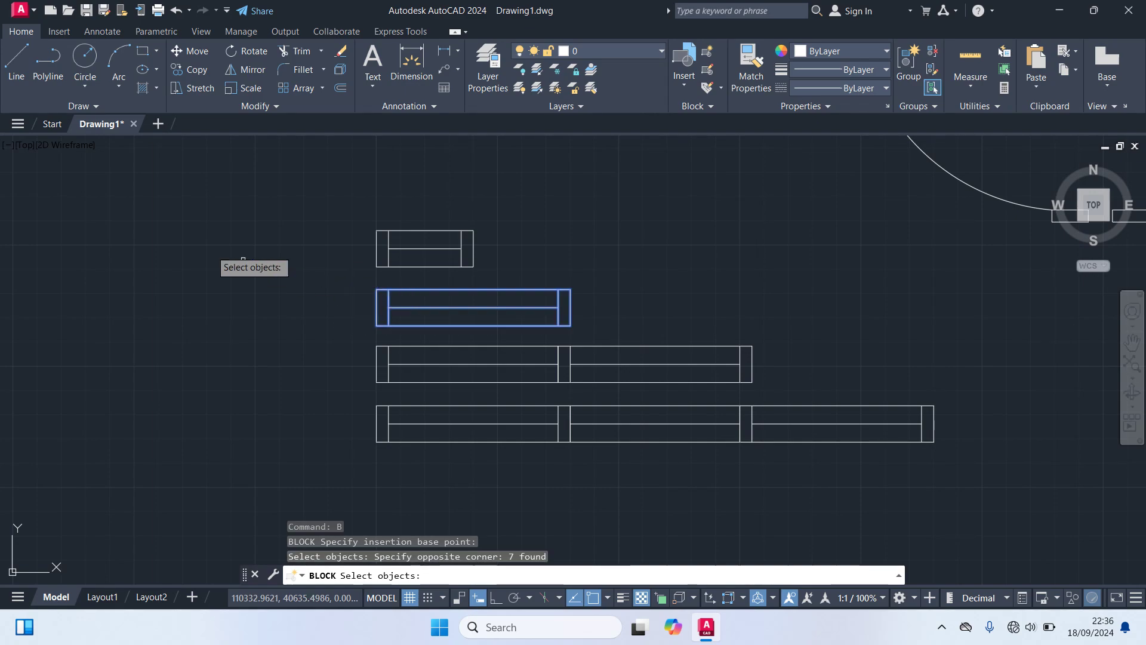
right_click(185, 186)
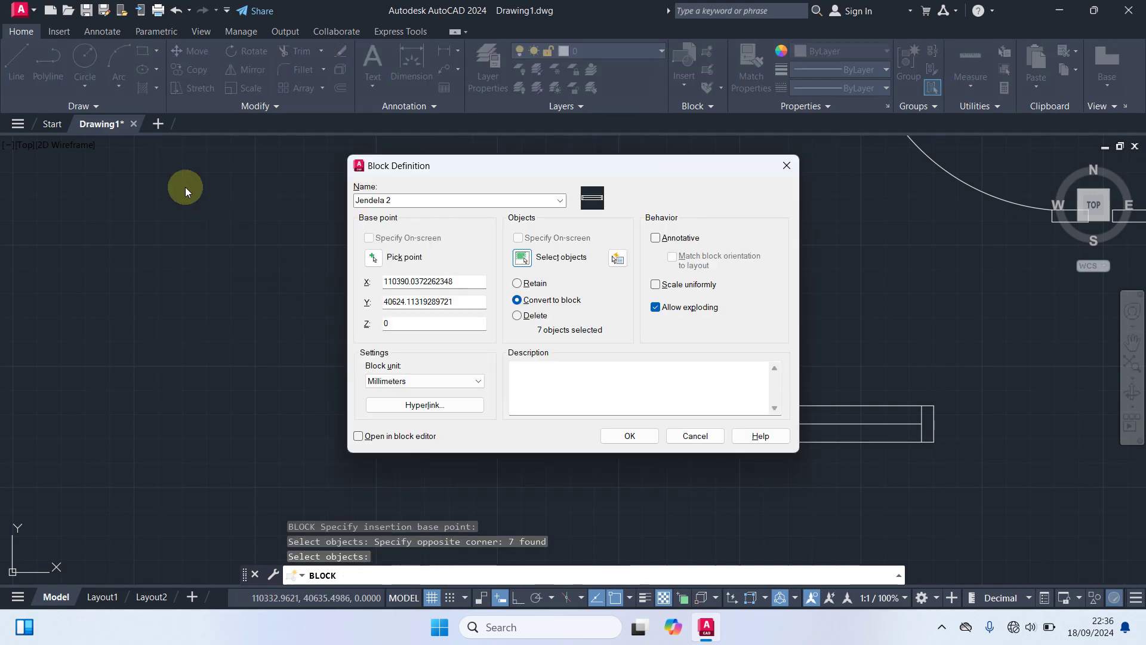
click(628, 436)
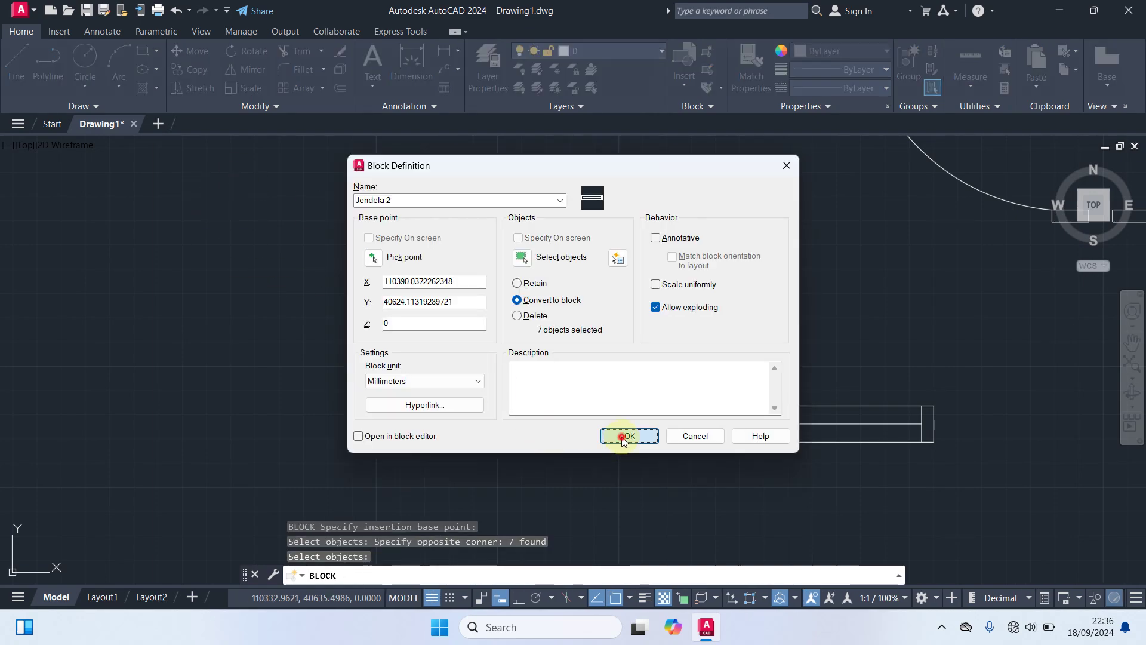
- Define the two-part symbol as block "Jendela 3" with its base point at the left end of the right-hand centre line
text(b)
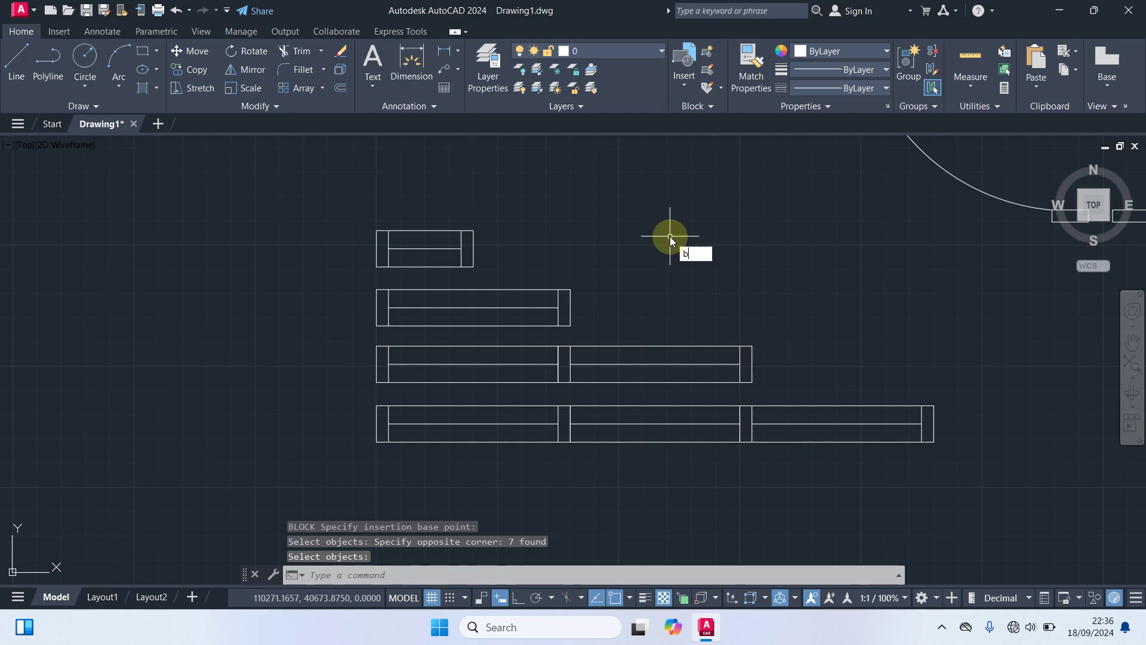
key(Return)
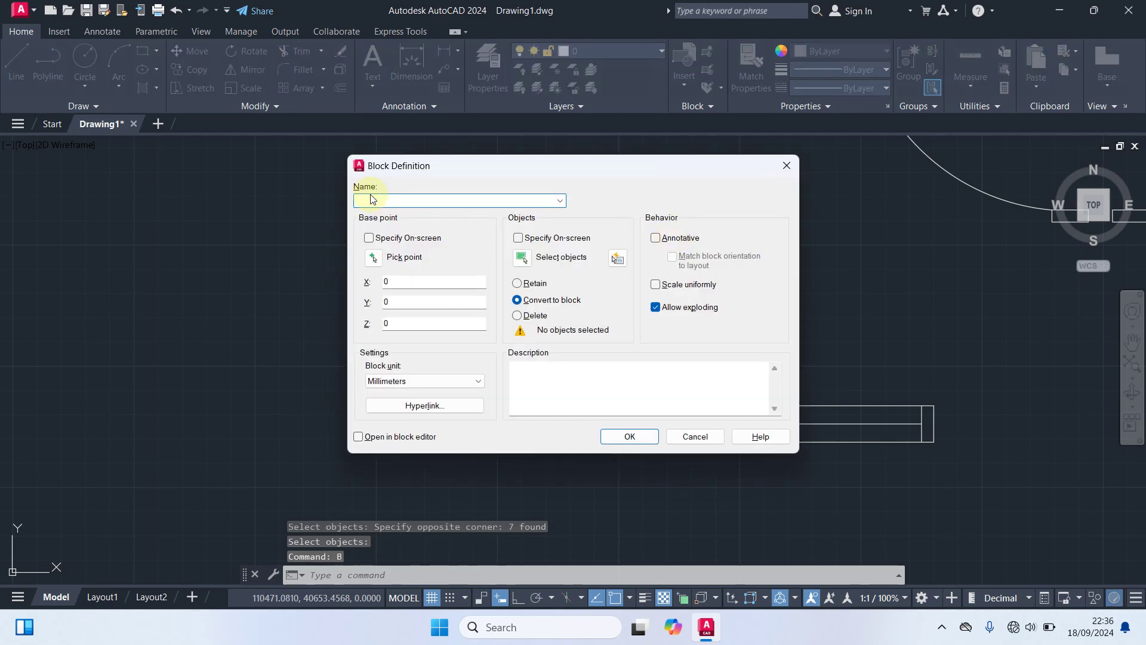
text(Jendela 3)
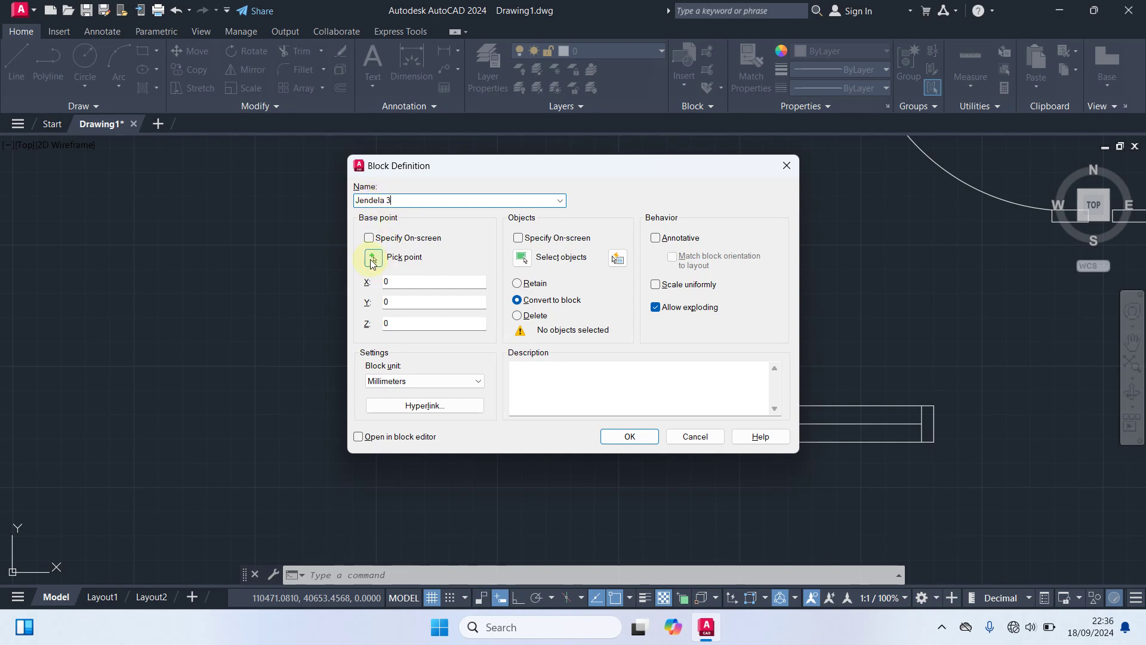
click(372, 259)
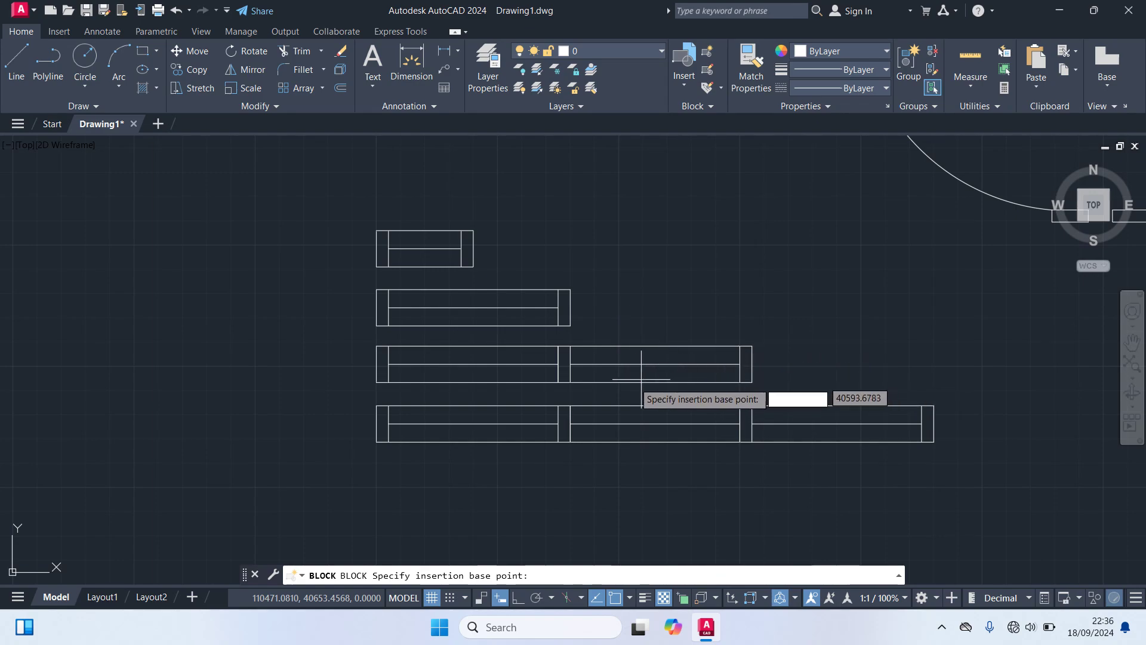
scroll(567, 374, up, 2)
scroll(558, 363, up, 2)
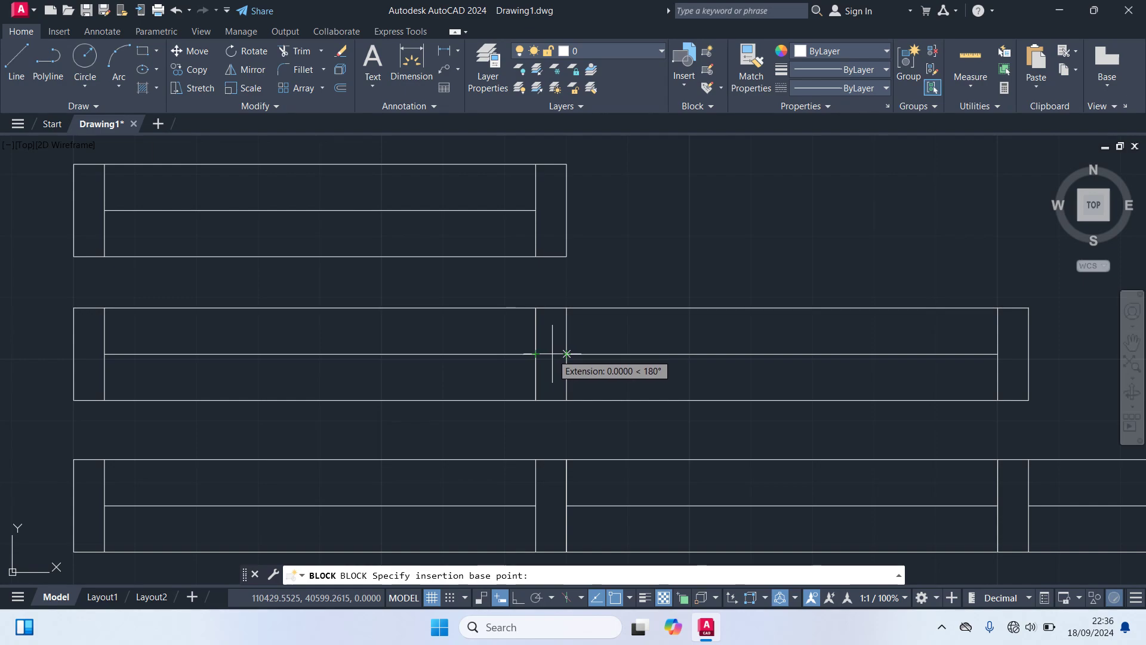
click(552, 354)
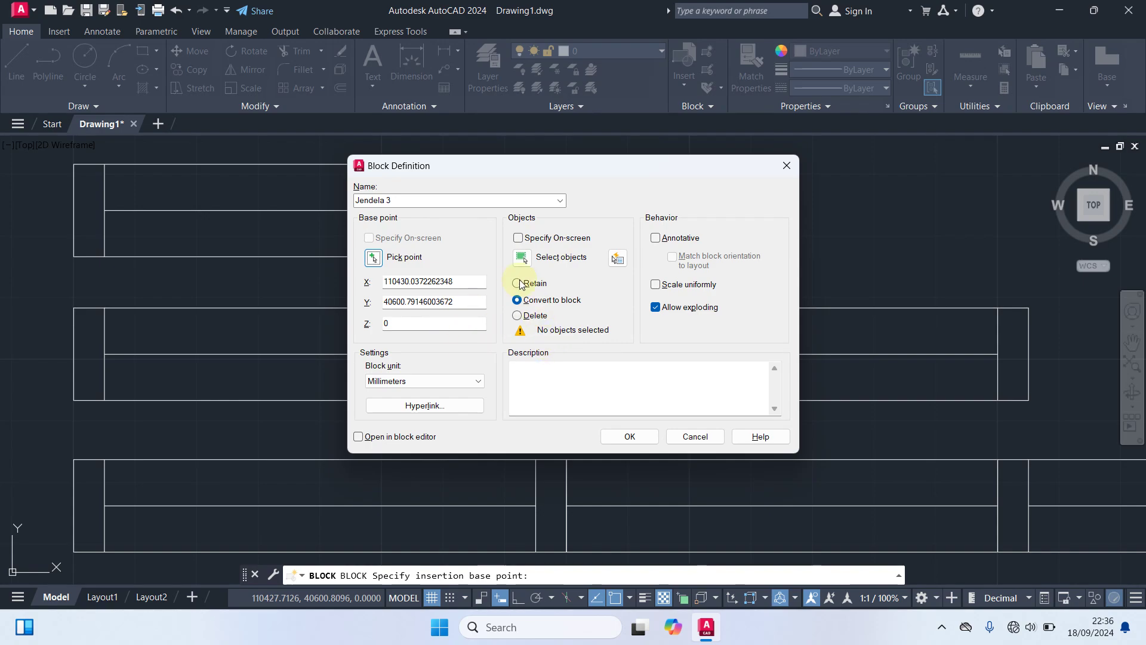
click(522, 257)
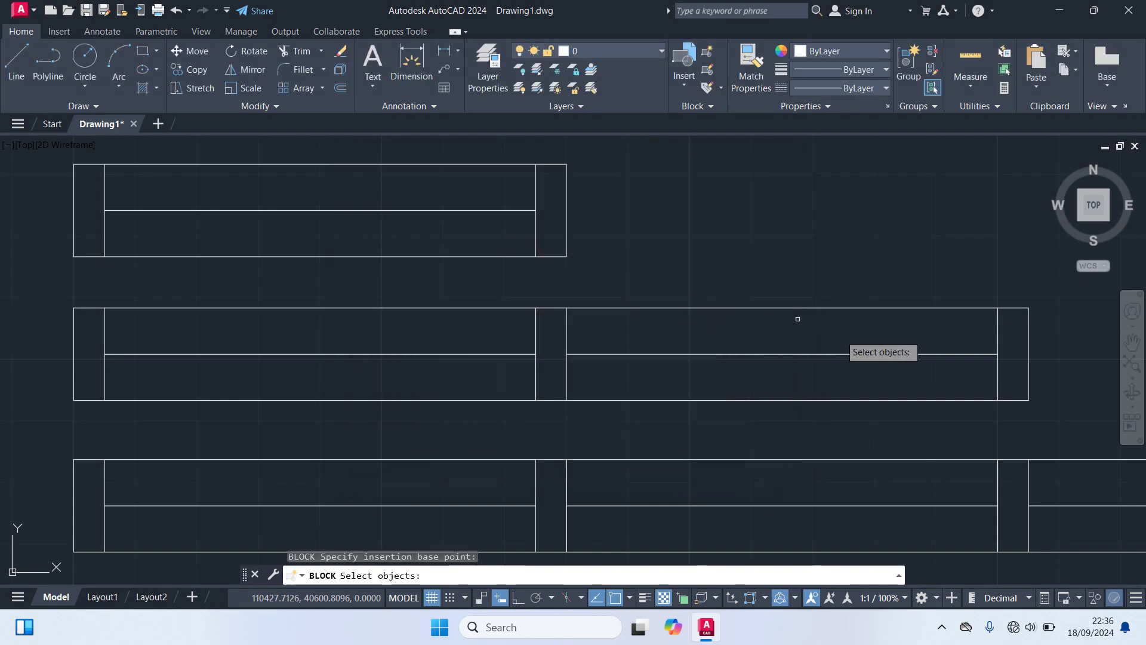
click(1057, 436)
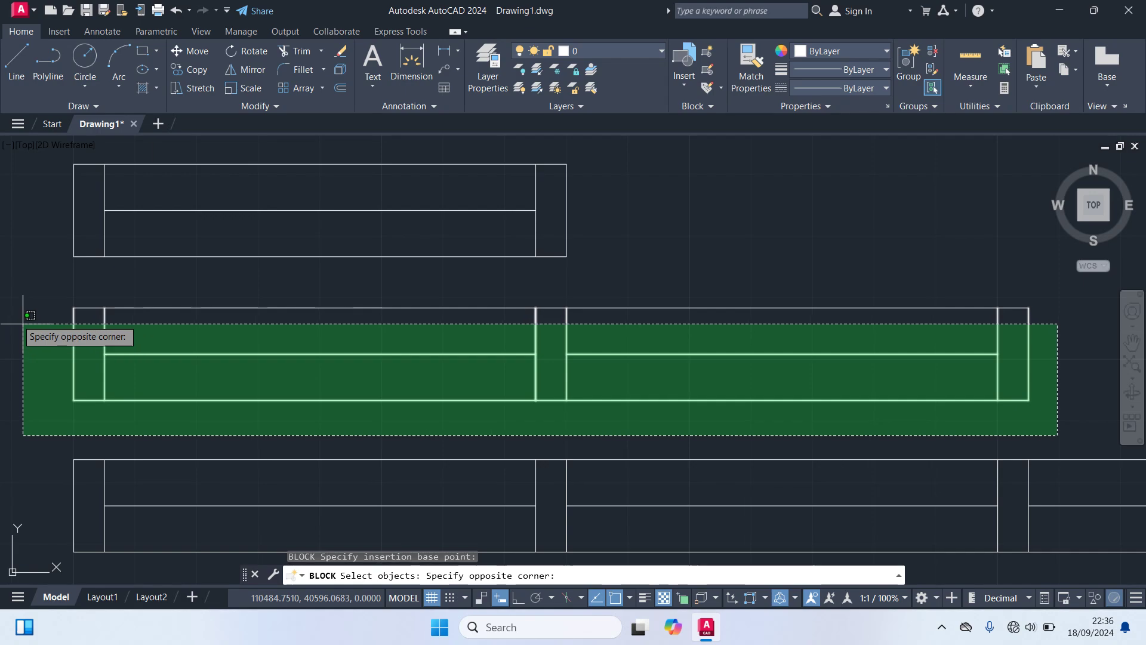
click(27, 291)
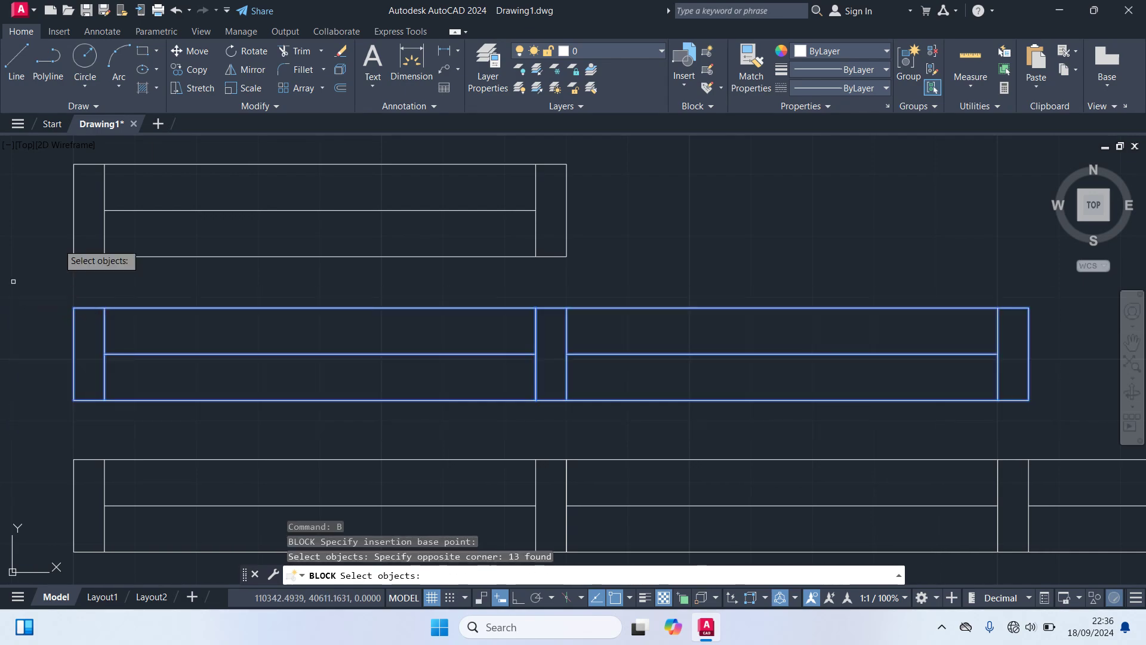
right_click(77, 223)
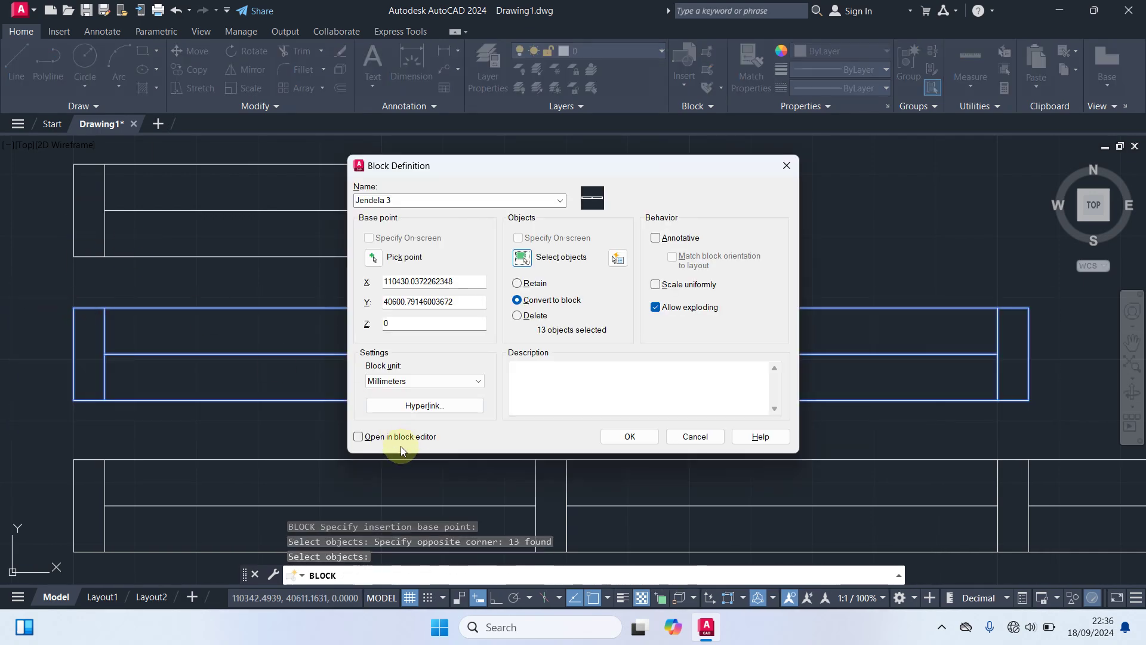
click(631, 436)
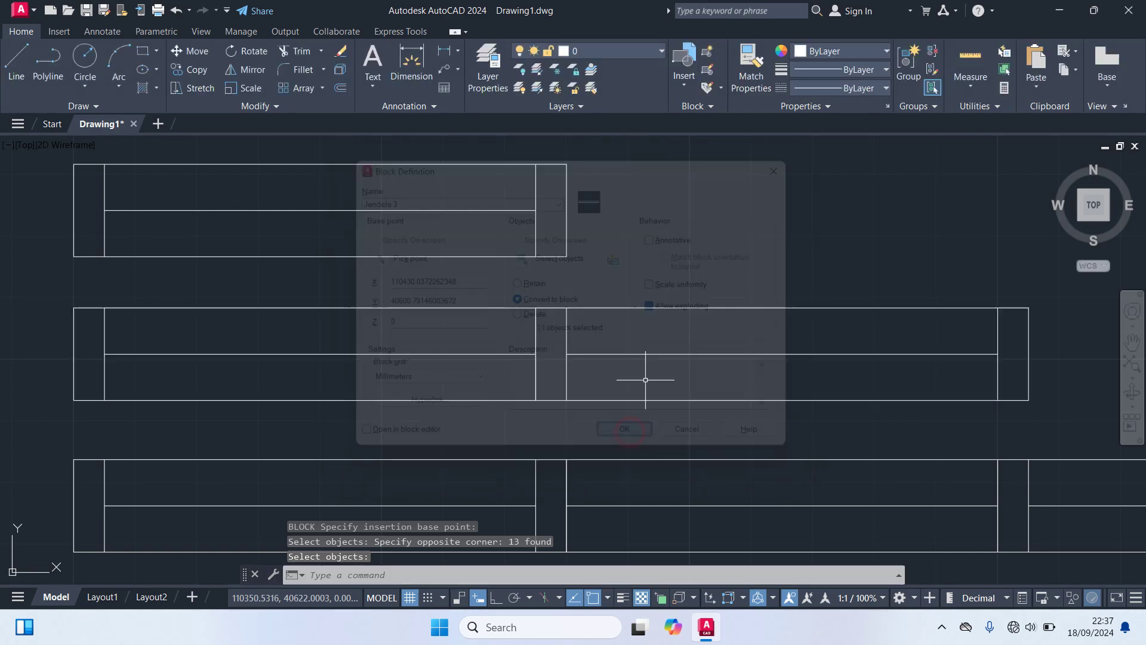
- Select the four window symbols one after another to check which of them are already single blocks
scroll(696, 229, down, 2)
scroll(696, 228, down, 1)
middle_drag(693, 230, 605, 277)
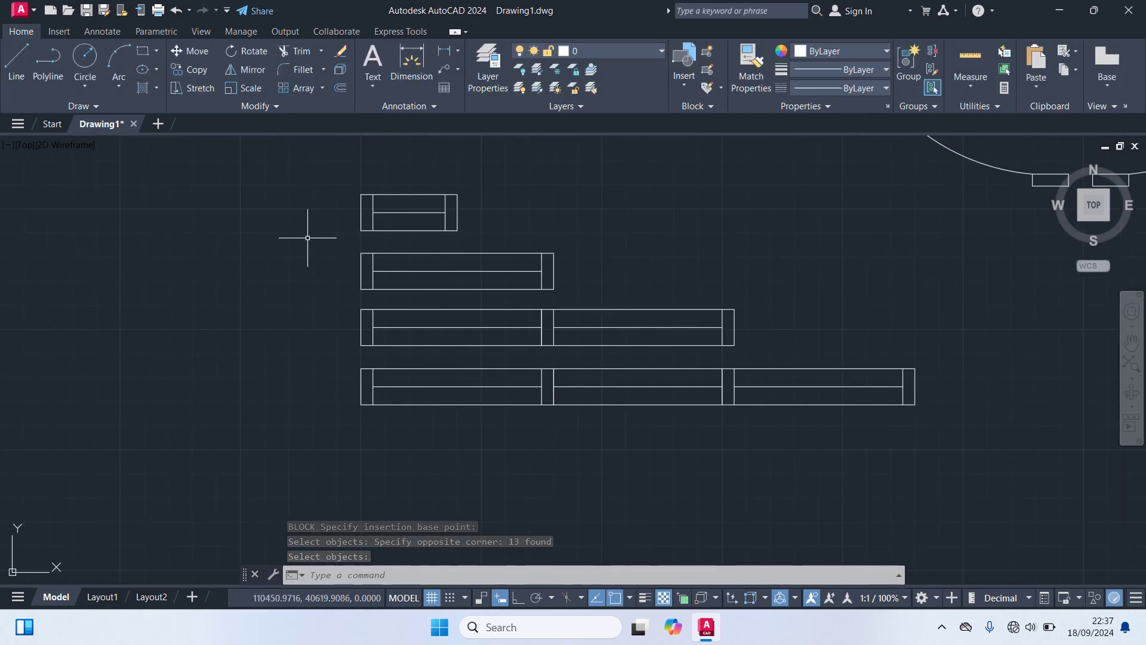
click(411, 194)
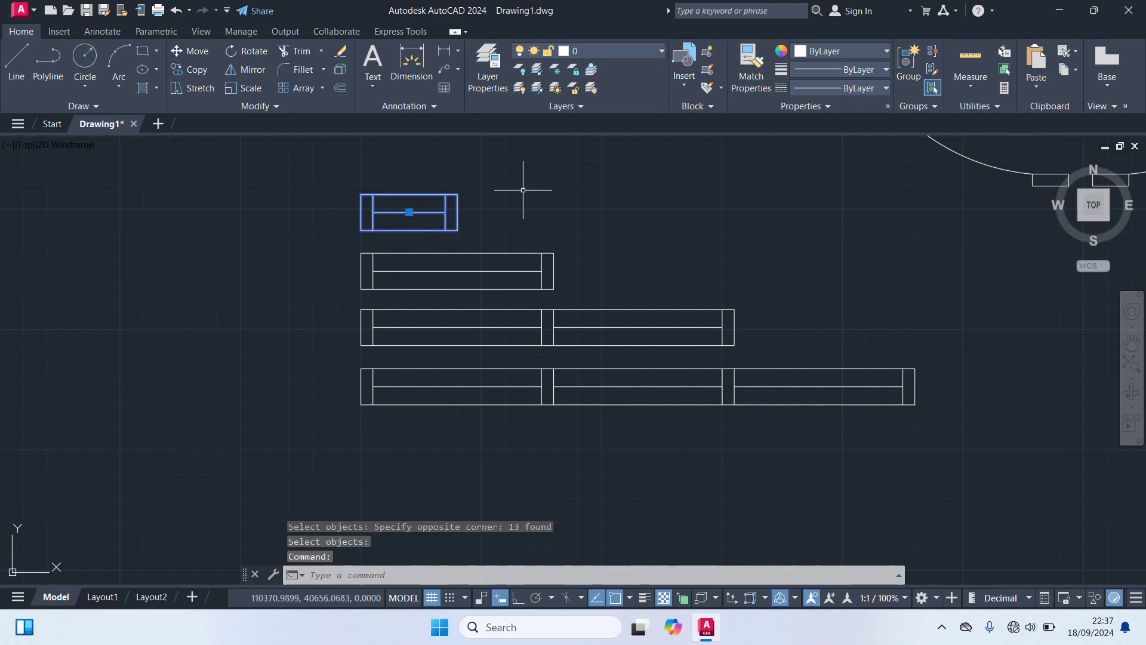
key(Escape)
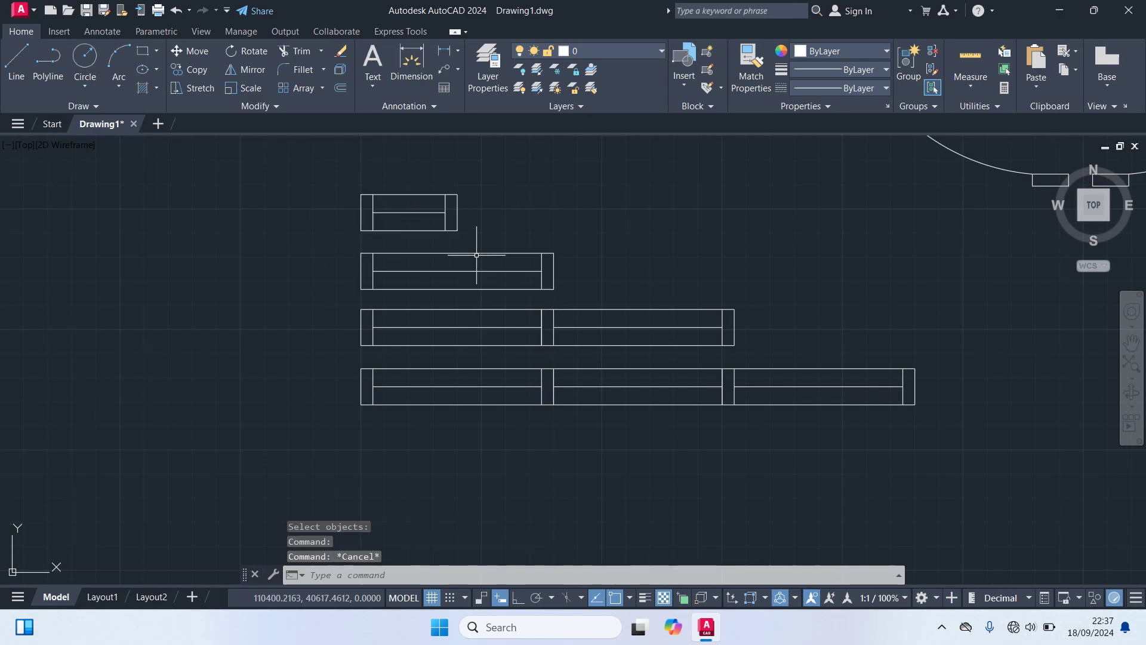
click(477, 252)
key(Escape)
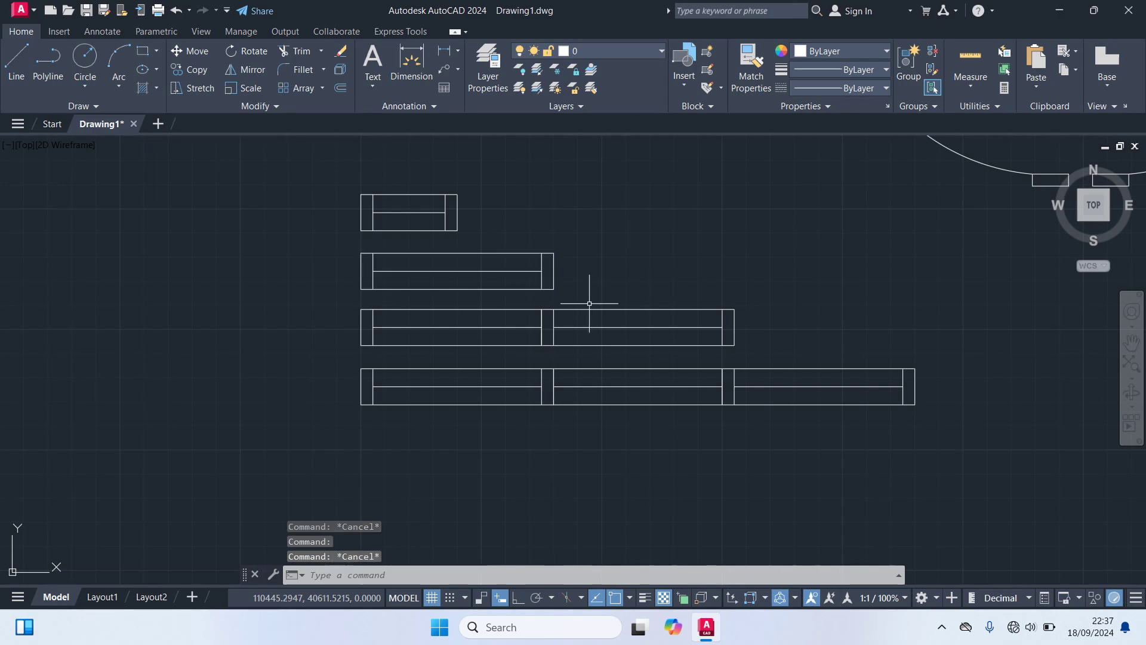
click(593, 313)
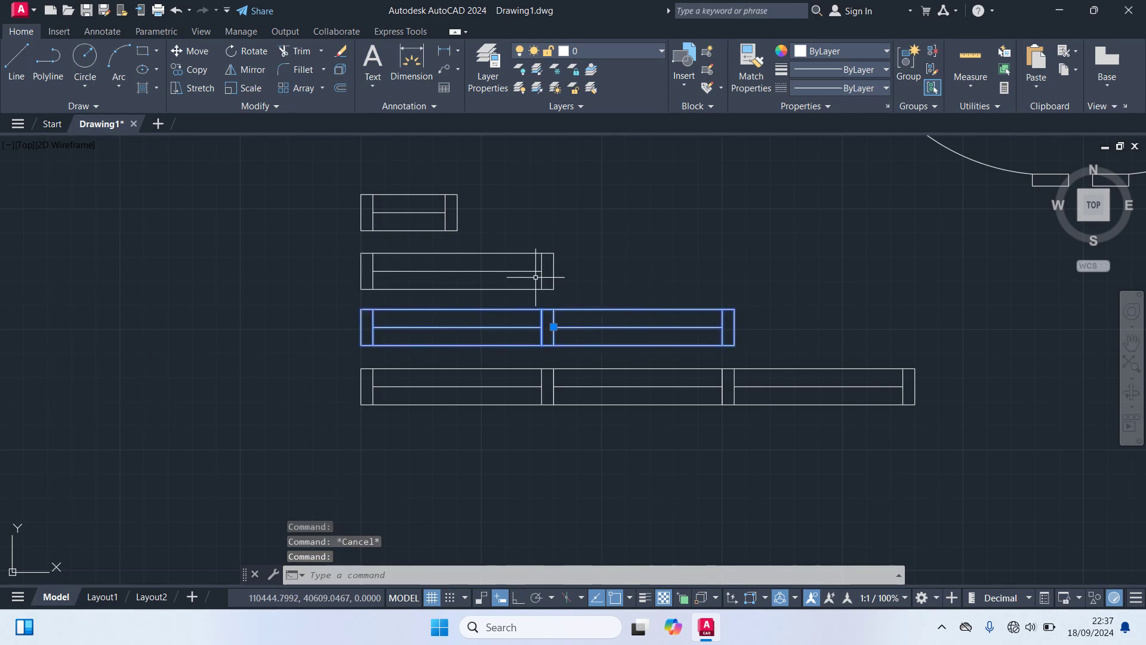
scroll(601, 284, up, 2)
key(Escape)
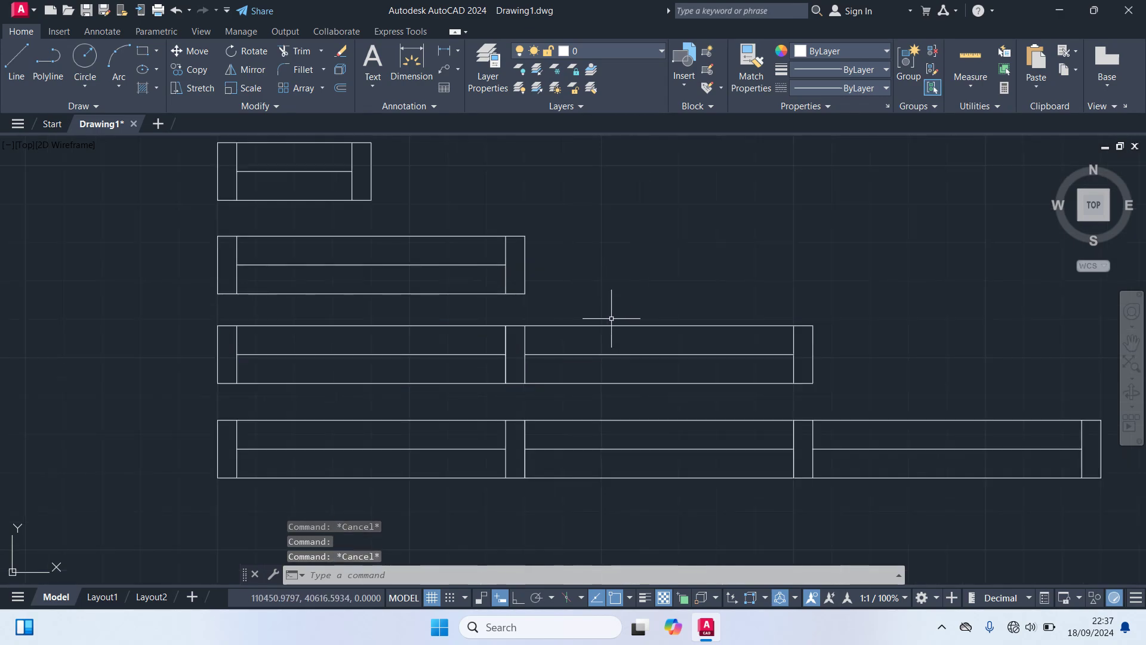
click(615, 421)
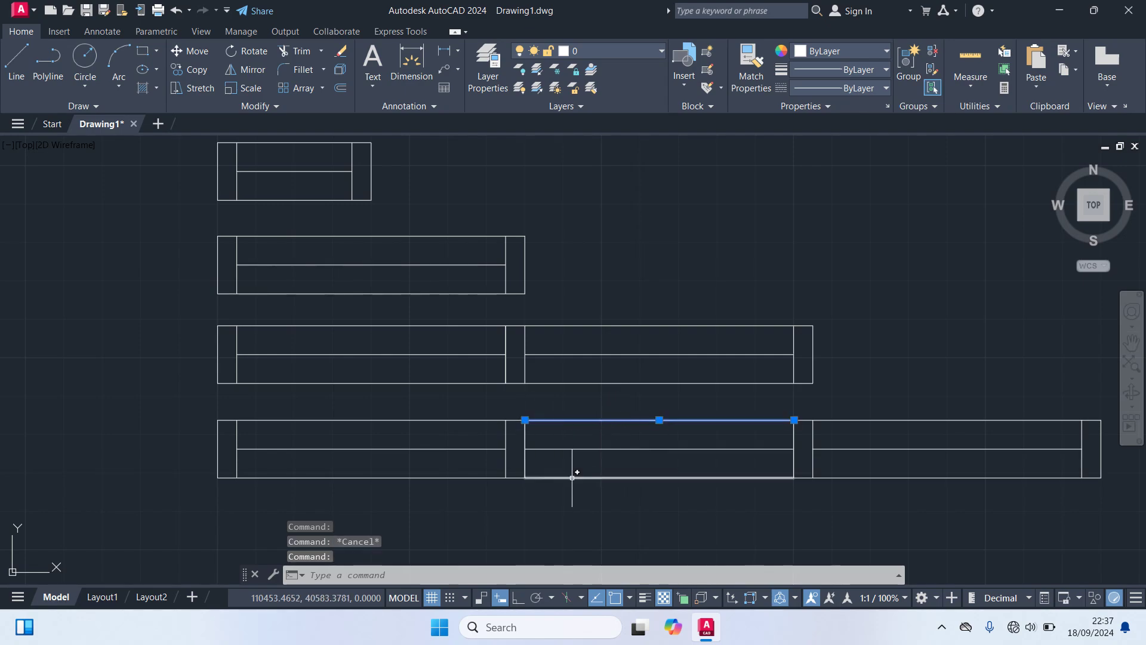
scroll(395, 456, down, 2)
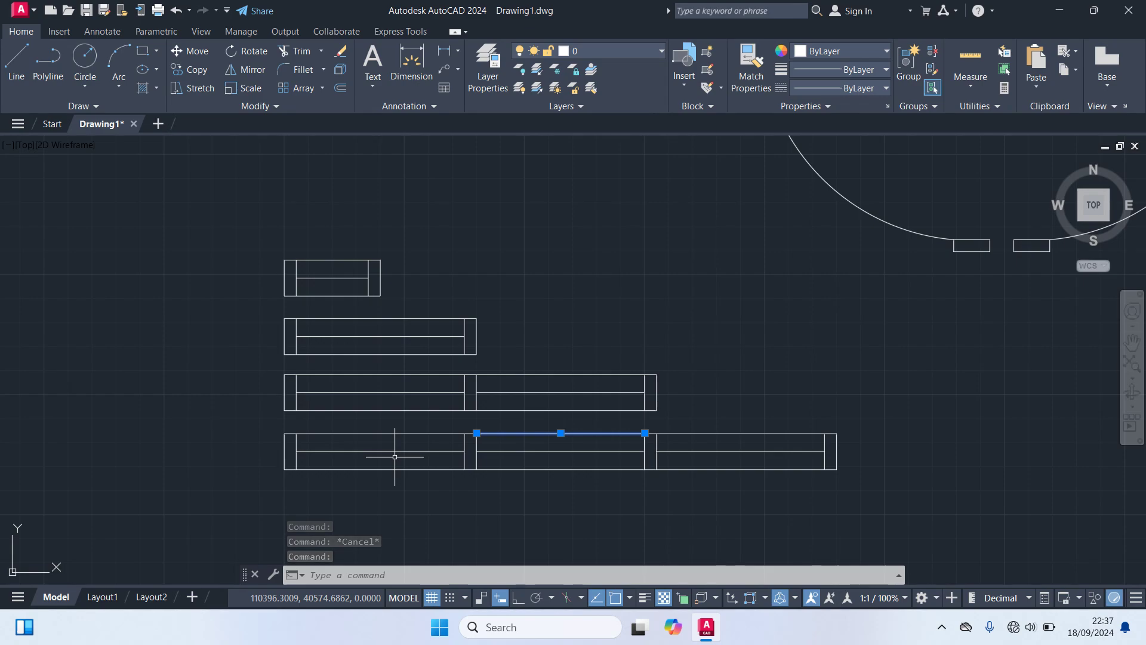
key(Escape)
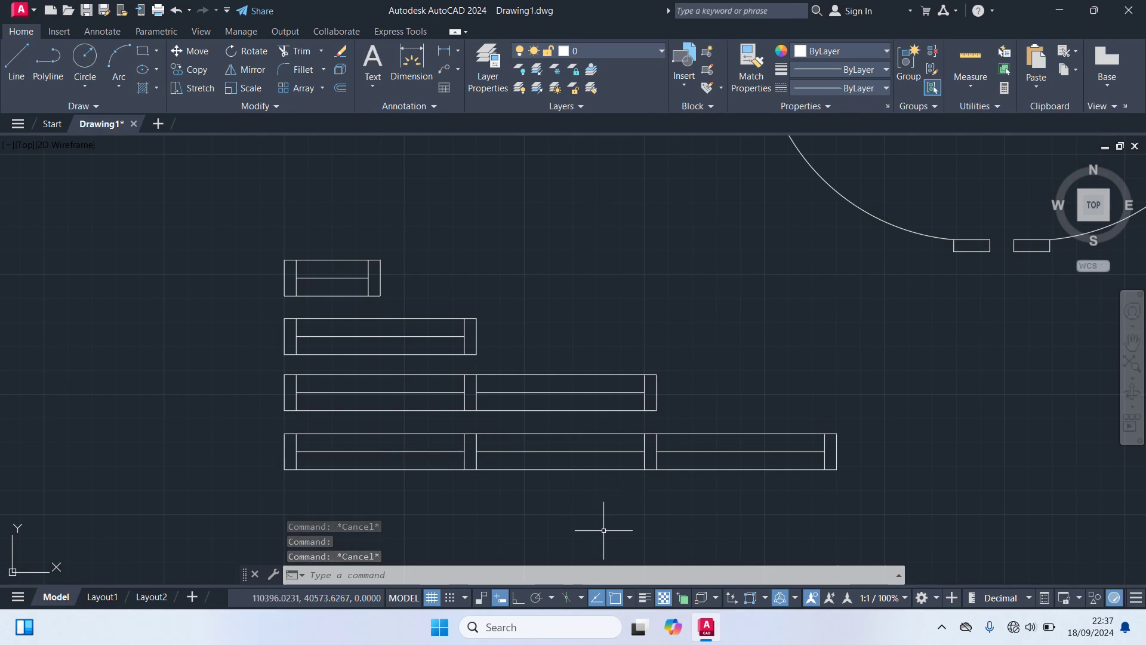
- Define the three-part symbol as block "Jendela 4" with its base point at the midpoint of the middle centre line, and check its selection
text(b)
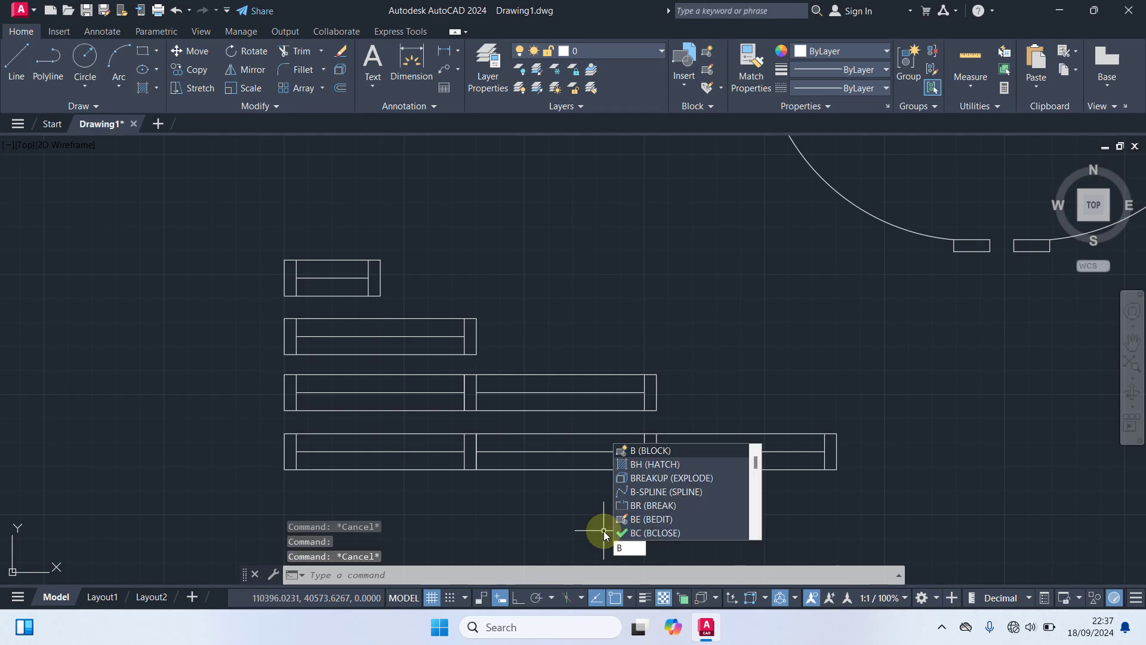
key(Return)
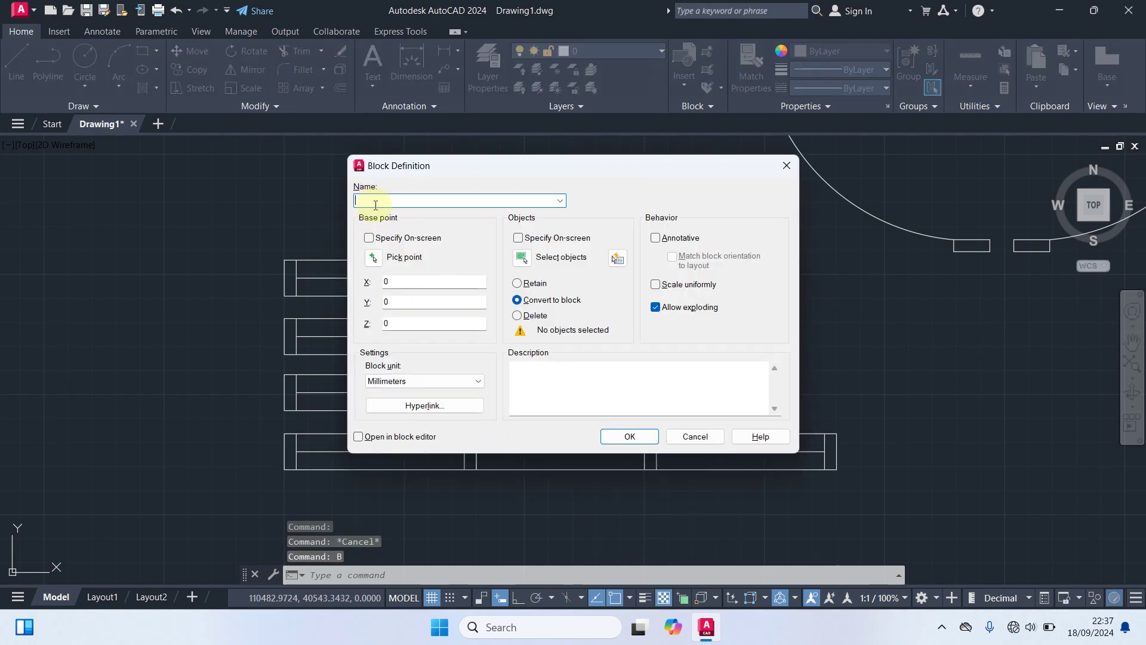
click(368, 198)
text(Je)
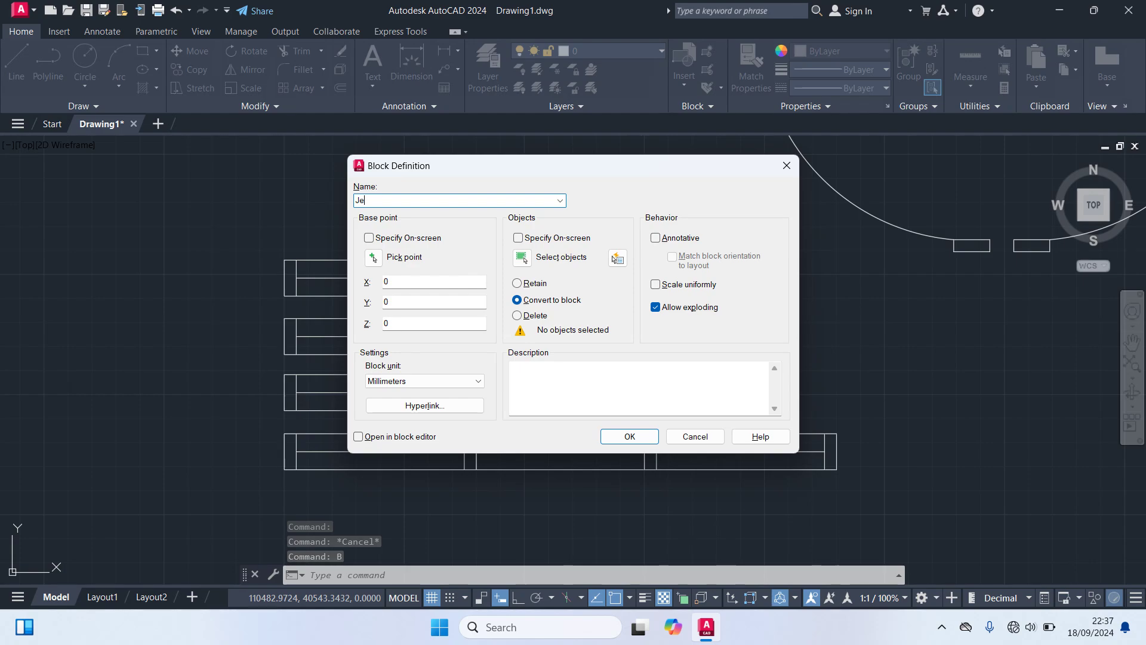
text(ndela 4)
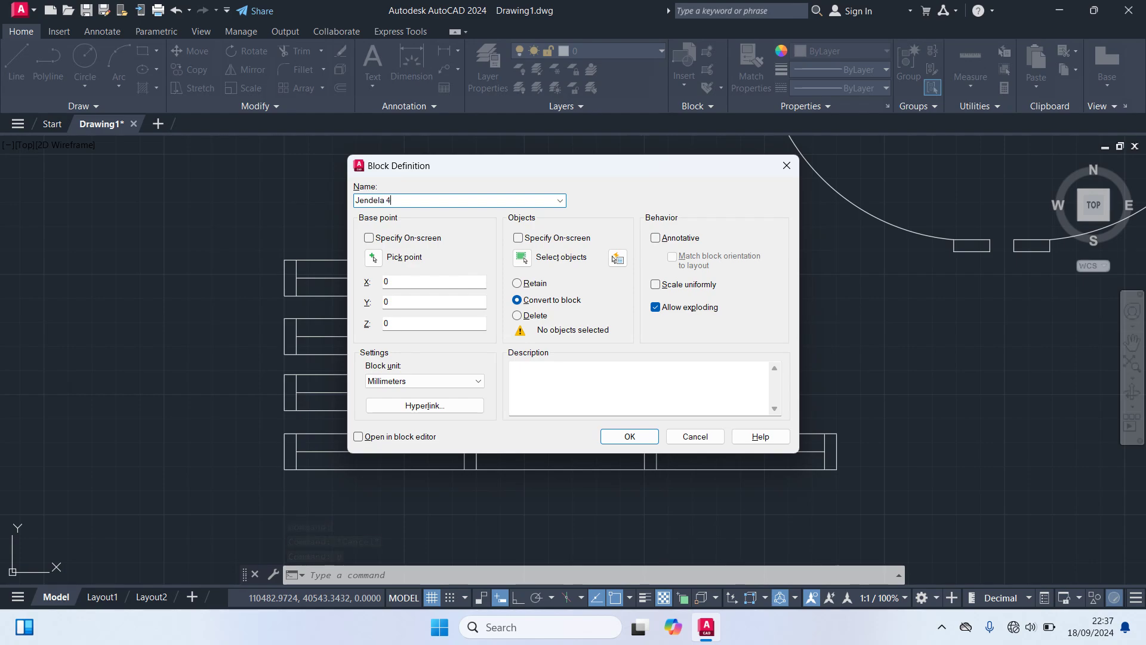
click(373, 258)
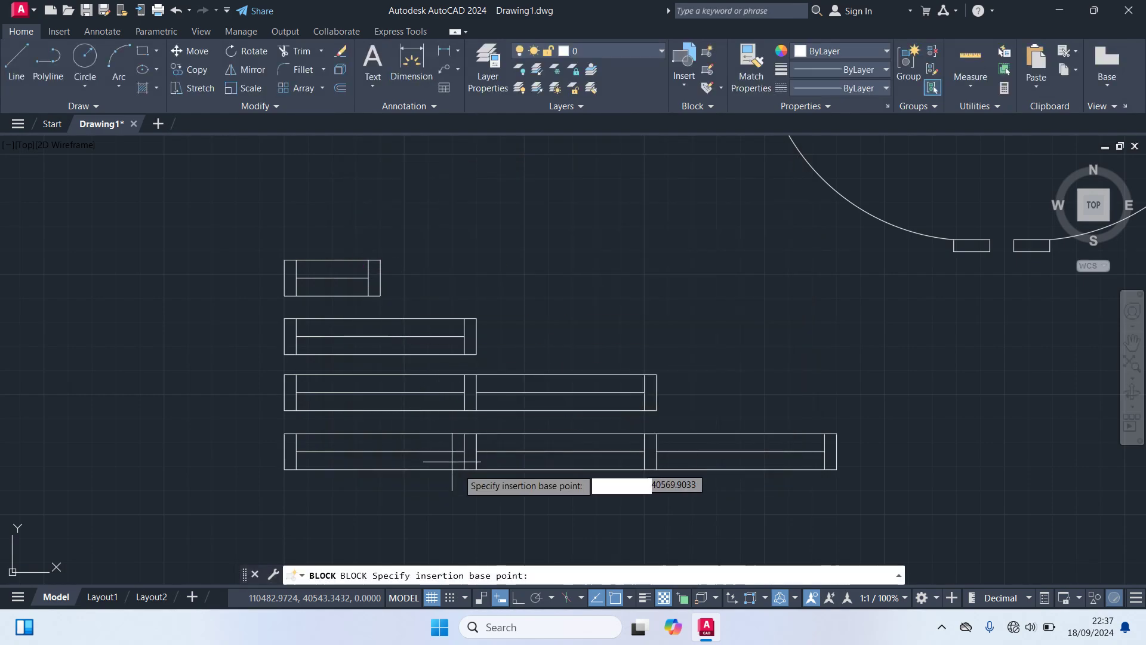
click(560, 449)
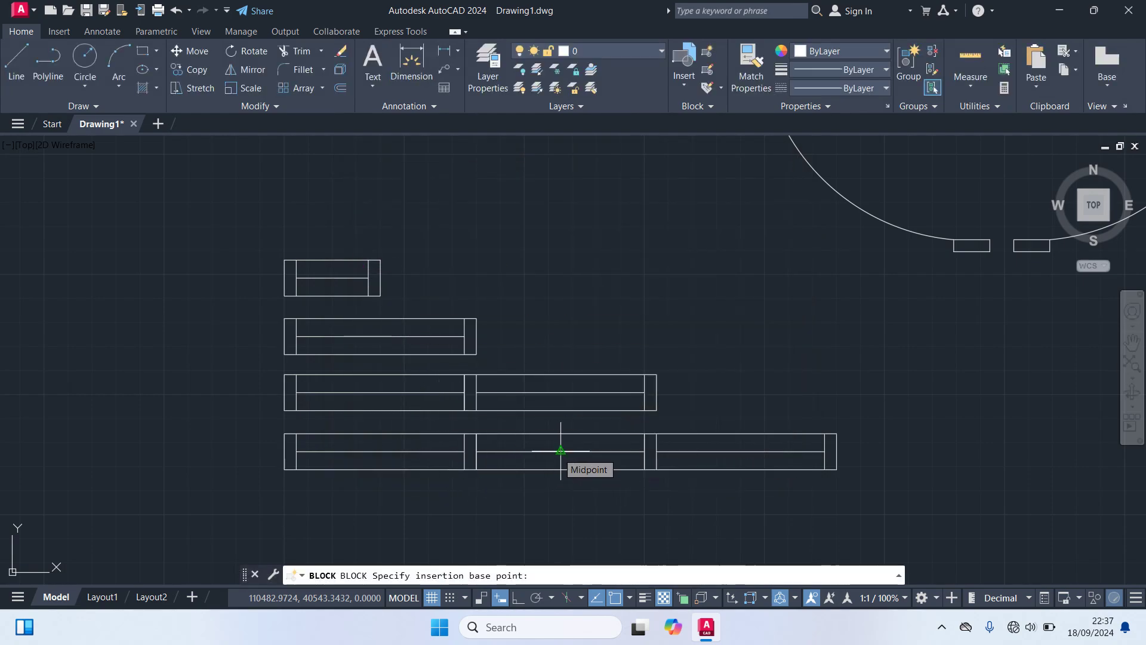
click(523, 258)
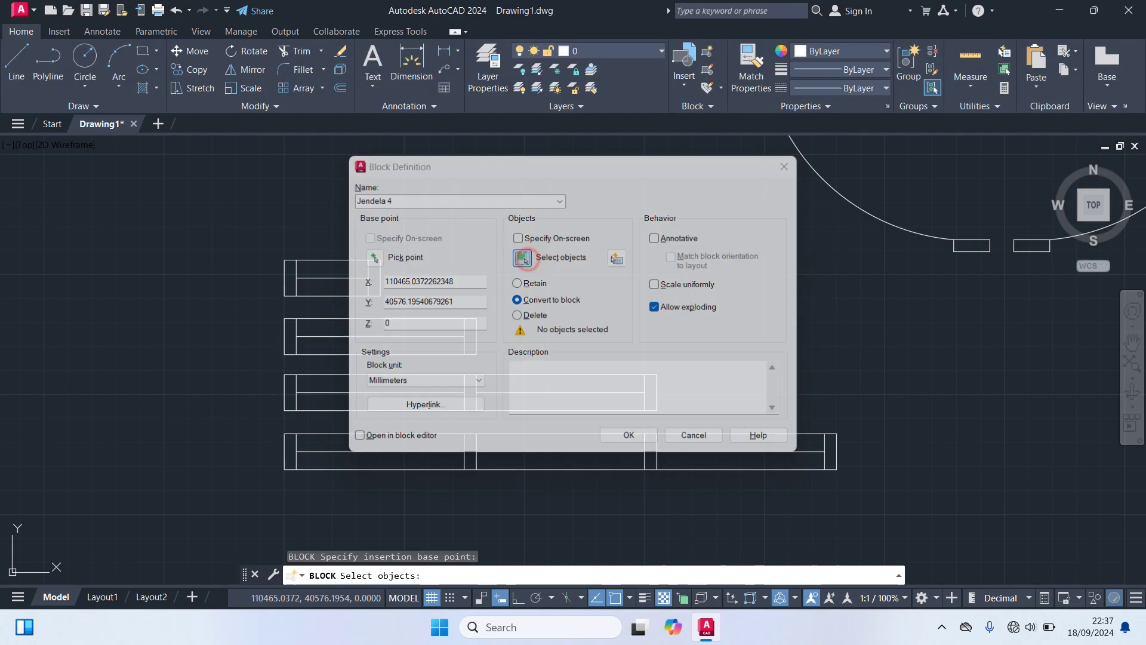
click(896, 516)
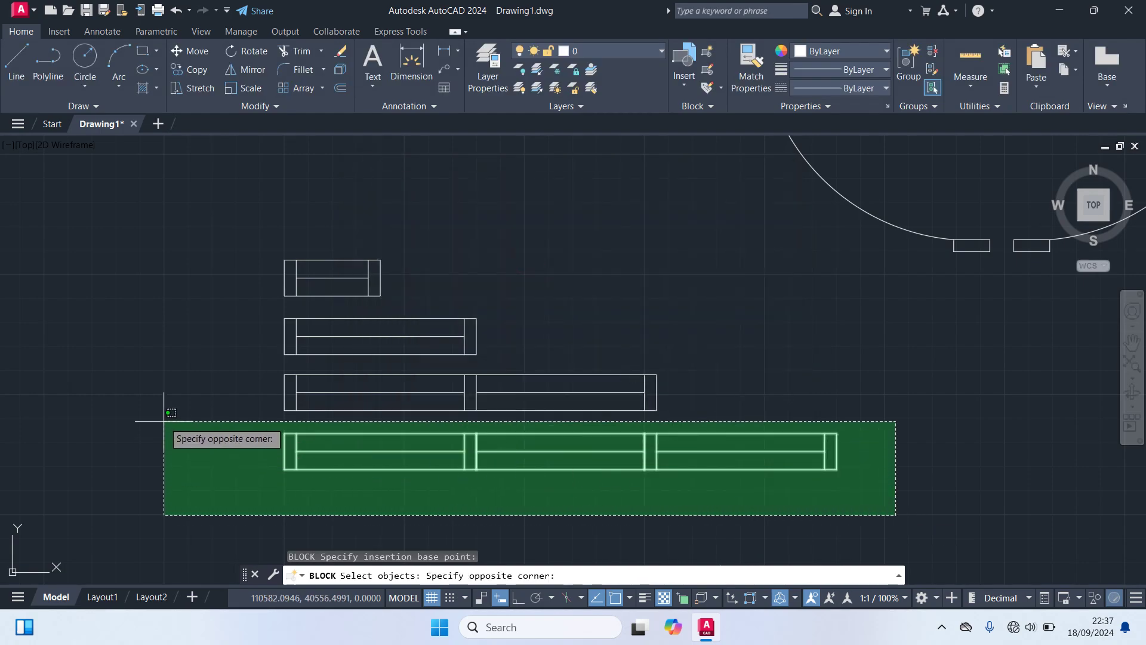
click(164, 421)
key(Return)
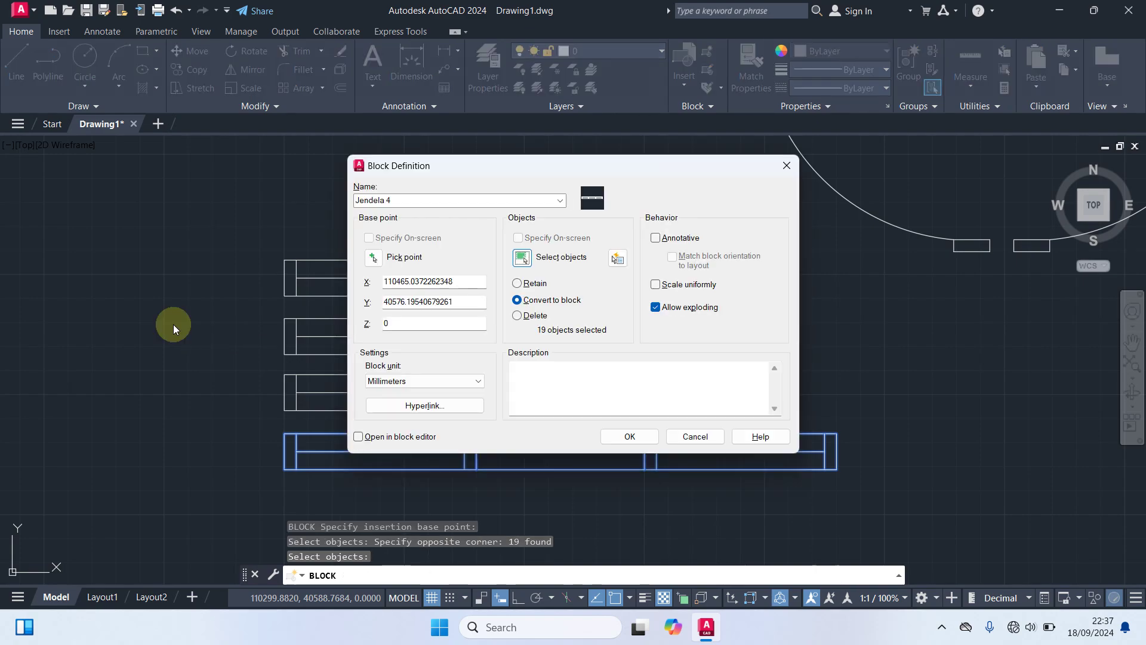
click(630, 436)
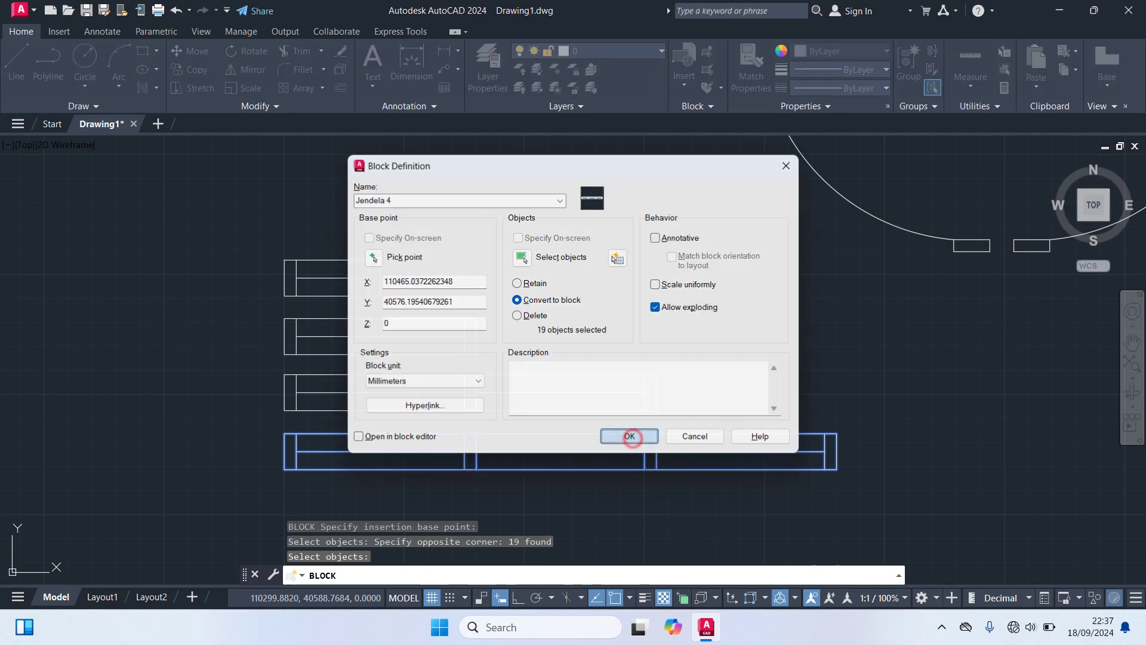
click(604, 435)
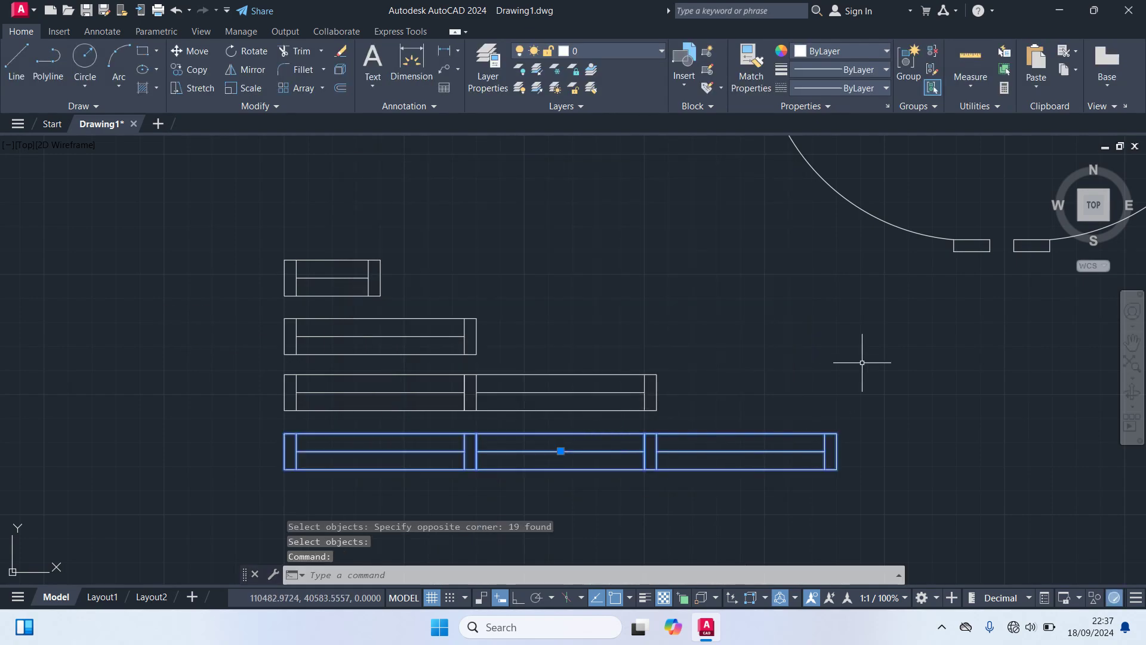
key(Escape)
- Copy the four horizontal window blocks straight to the left by about 472 units
scroll(836, 367, down, 3)
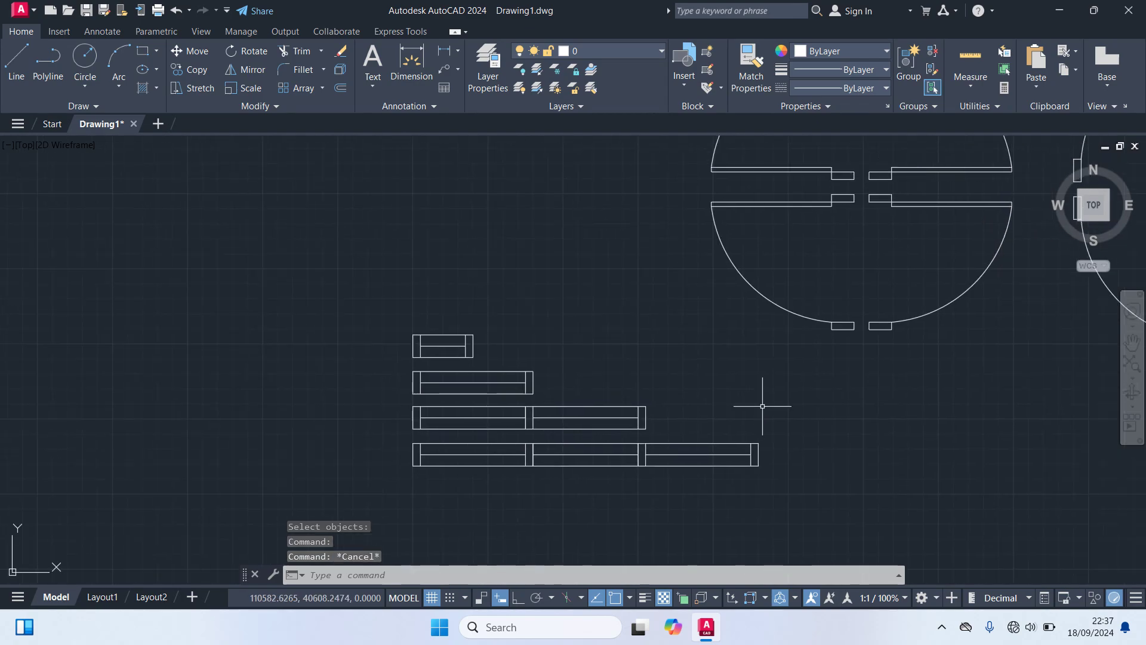
scroll(758, 396, down, 2)
click(791, 486)
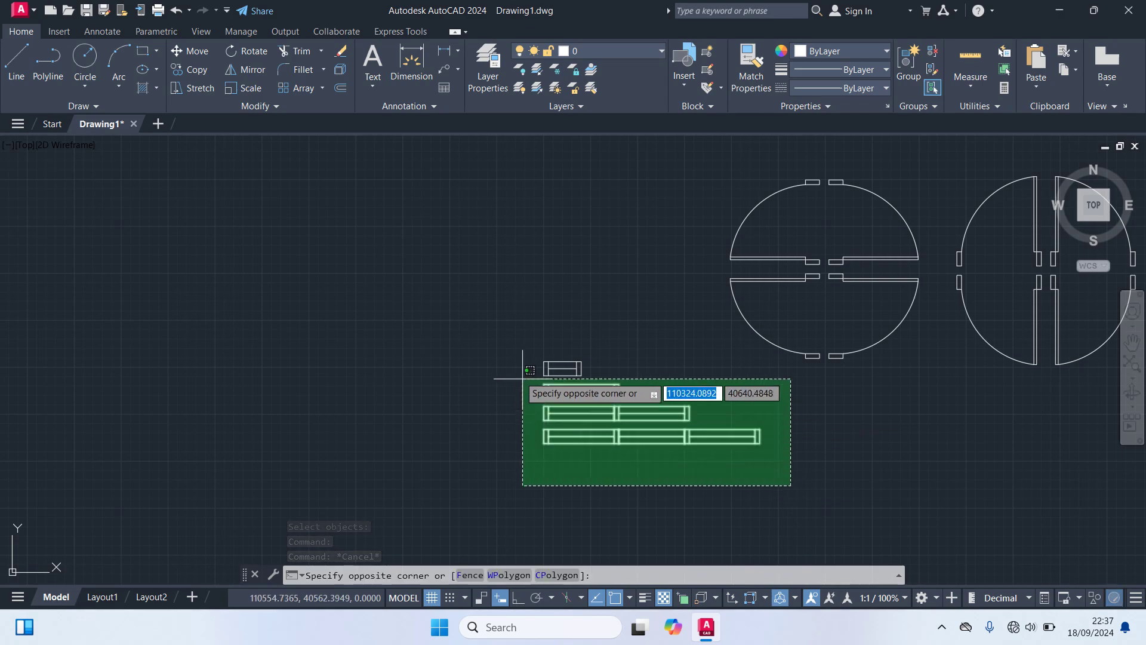
click(495, 356)
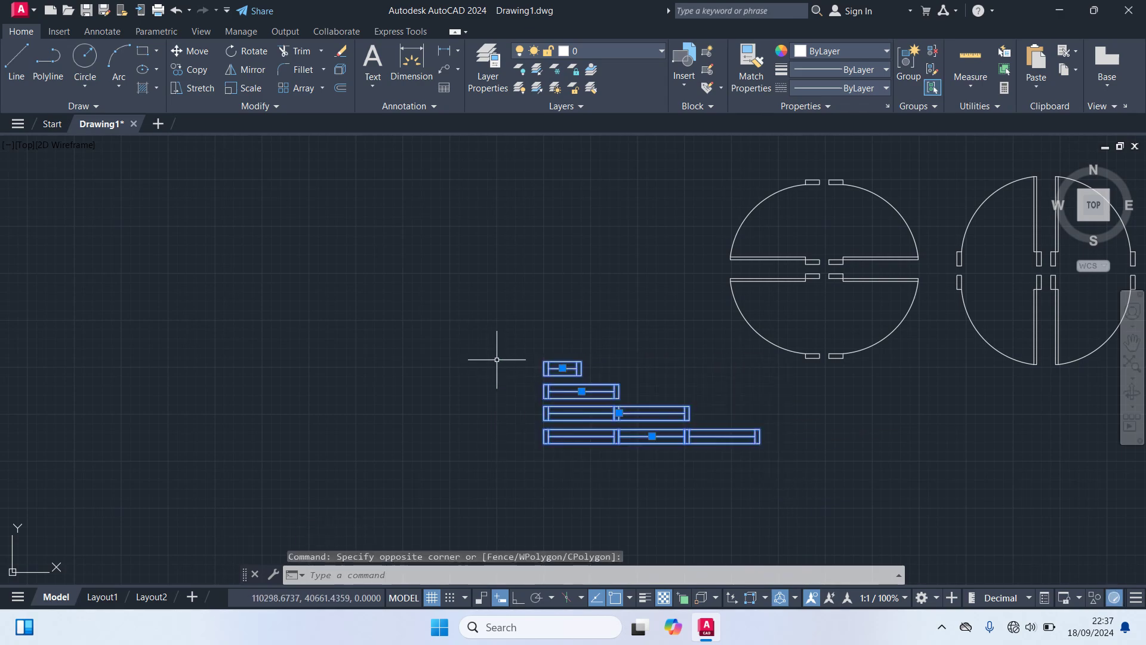
text(co)
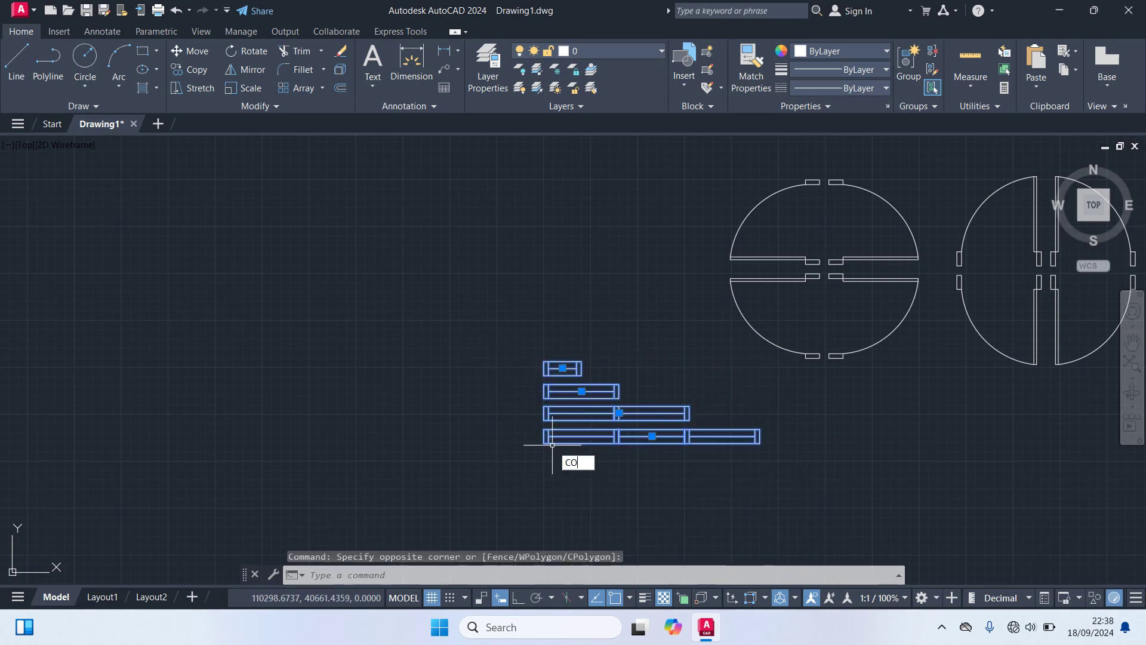
key(Return)
click(549, 406)
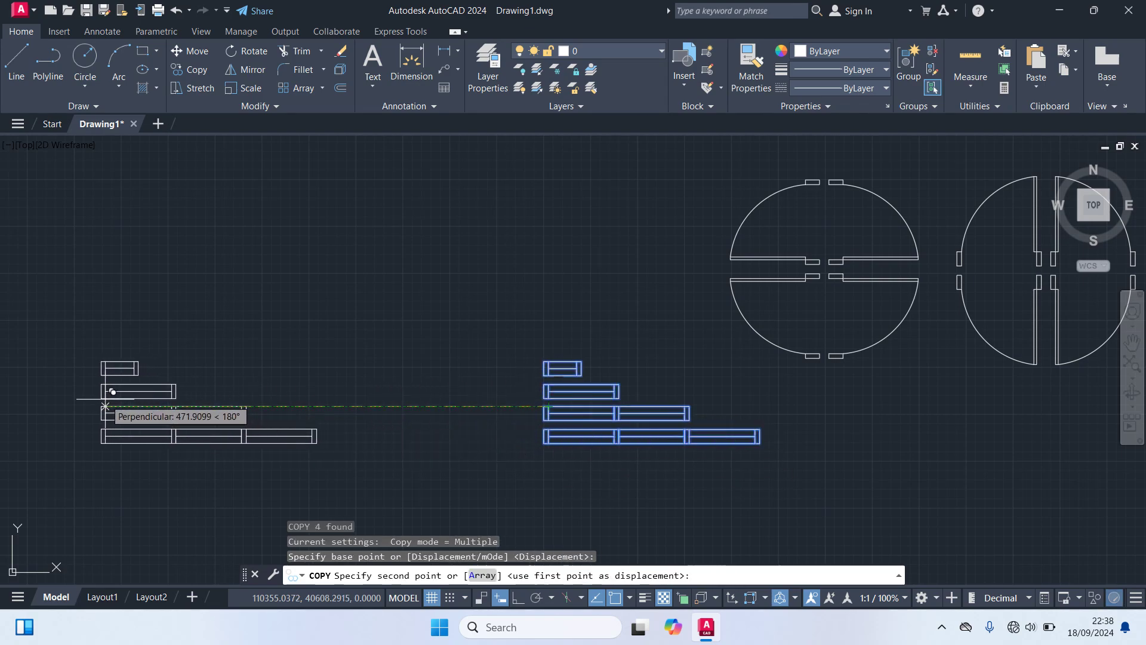
click(104, 407)
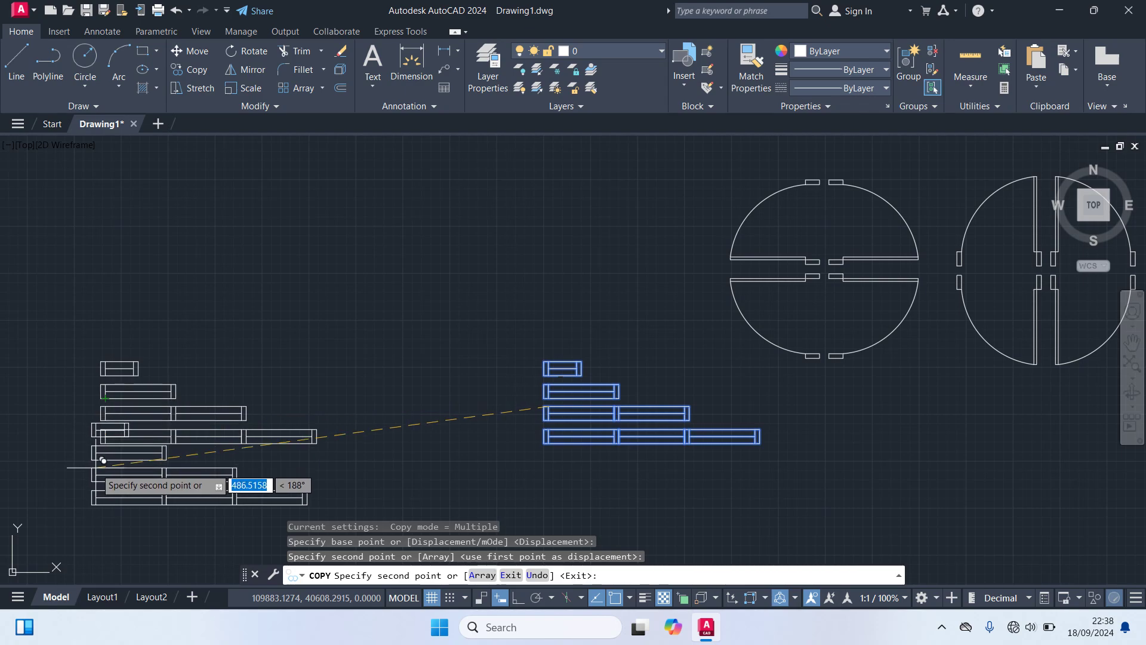
key(Escape)
- Rotate the four copied window blocks by 90 degrees about the upper-left corner of the smallest window
middle_drag(218, 346, 469, 325)
click(665, 459)
click(294, 293)
text(ro)
key(Return)
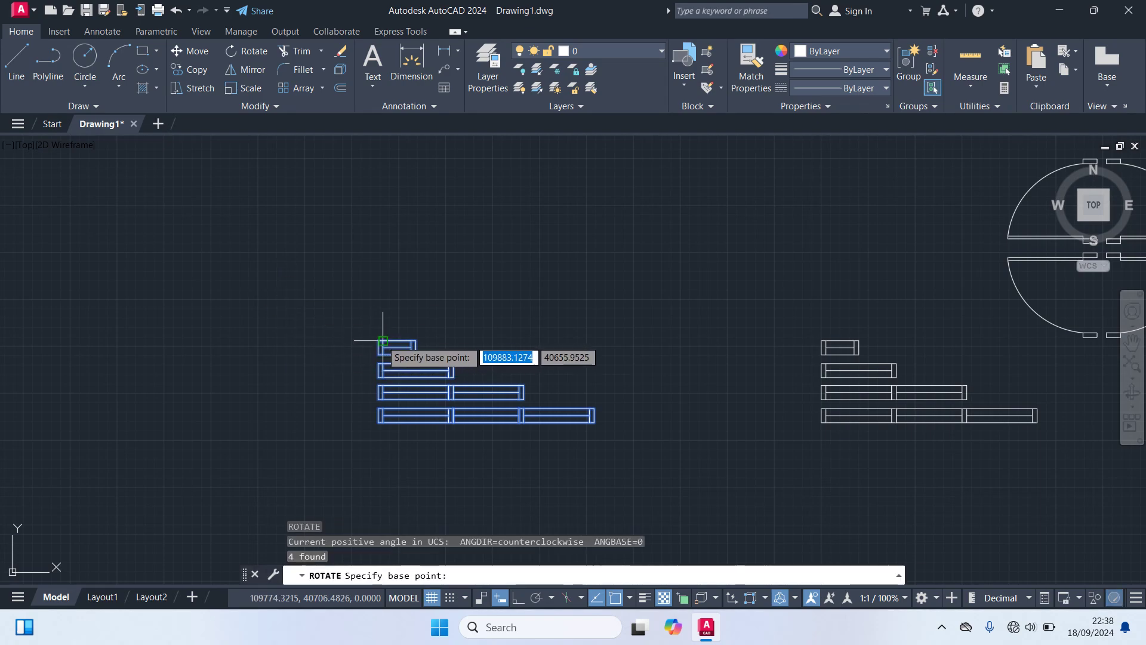
click(379, 340)
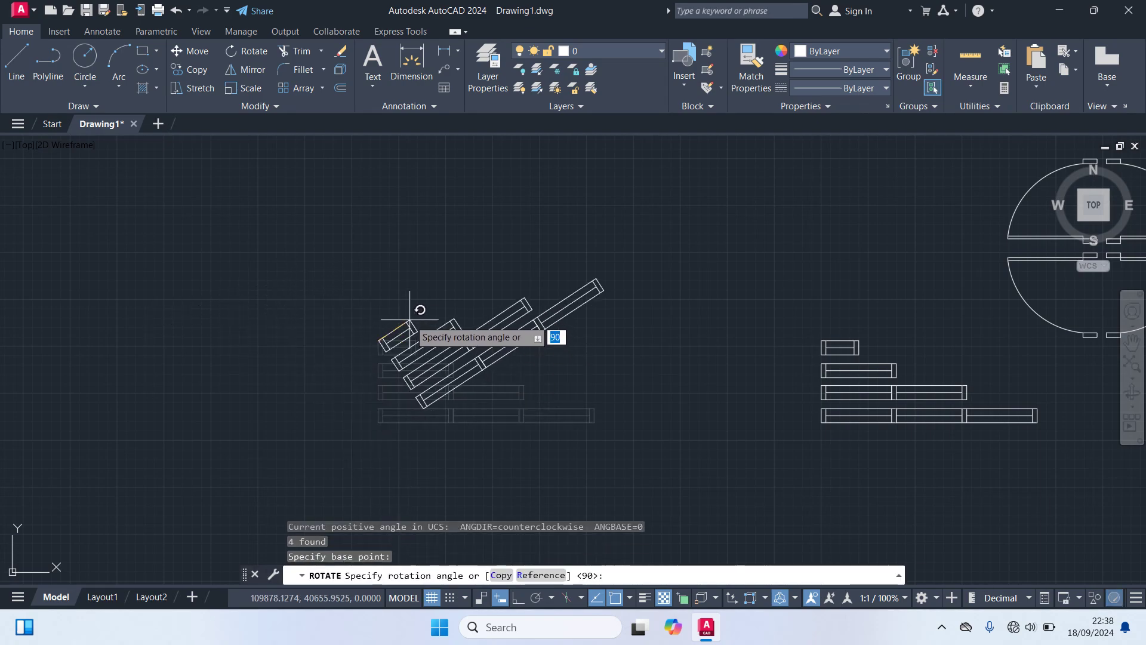
text(90)
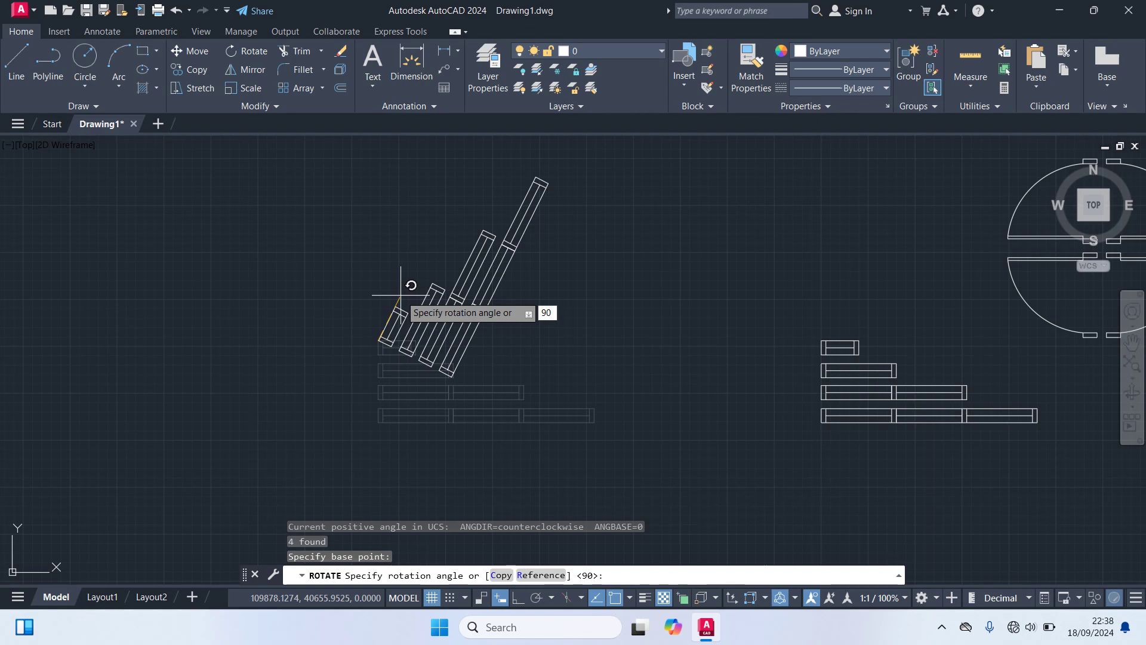
key(Return)
- Move the four vertical windows by their lower-right corner to about 64 units left of the horizontal set, level with its bottom edge
click(517, 384)
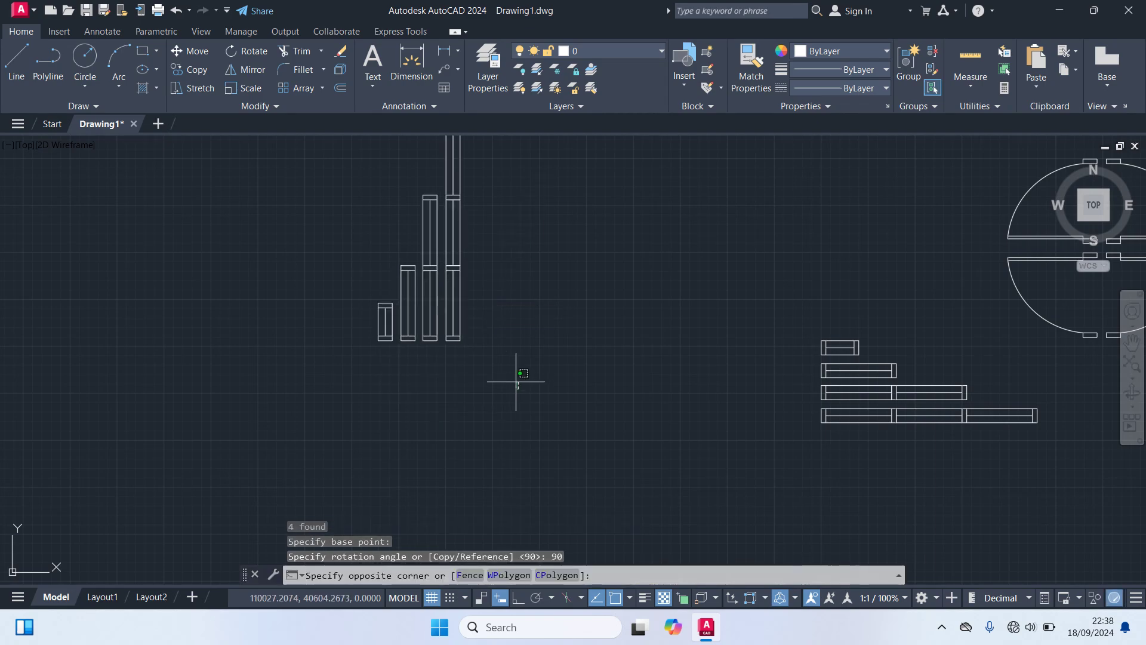
click(210, 255)
text(M)
key(Return)
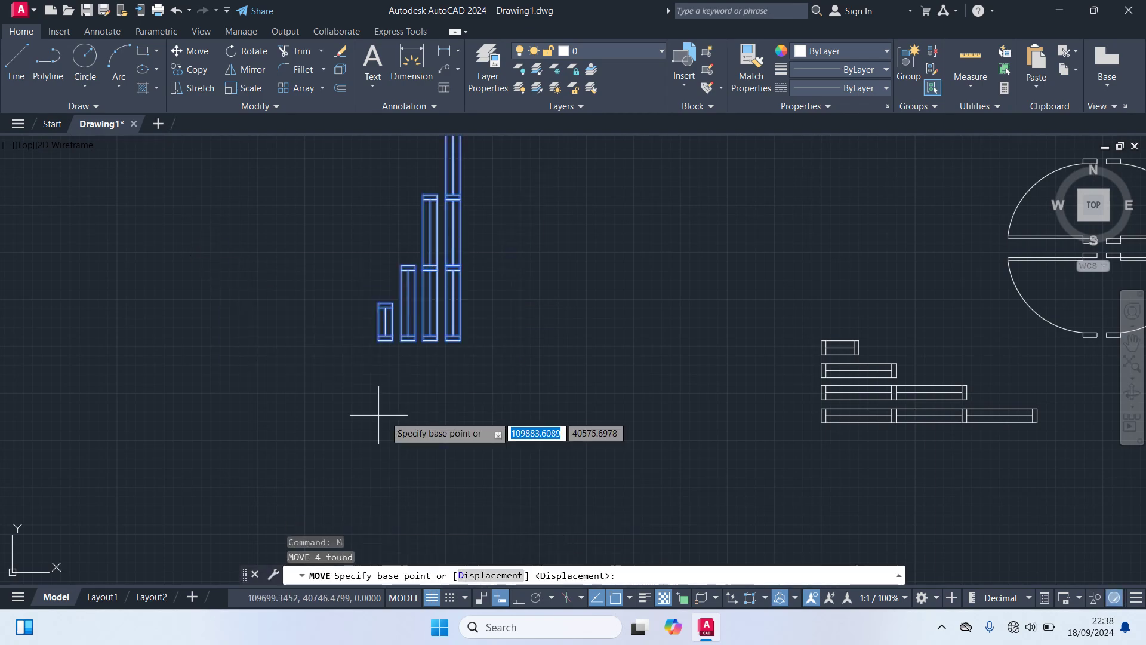
click(460, 341)
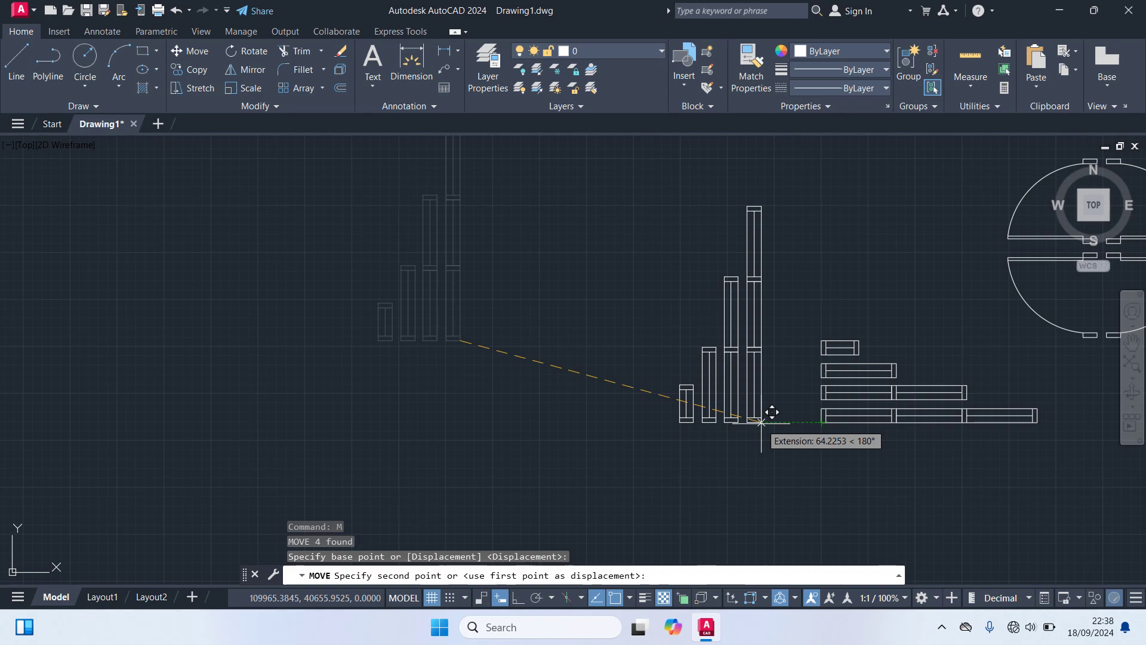
click(761, 422)
scroll(771, 426, down, 2)
middle_drag(770, 426, 519, 430)
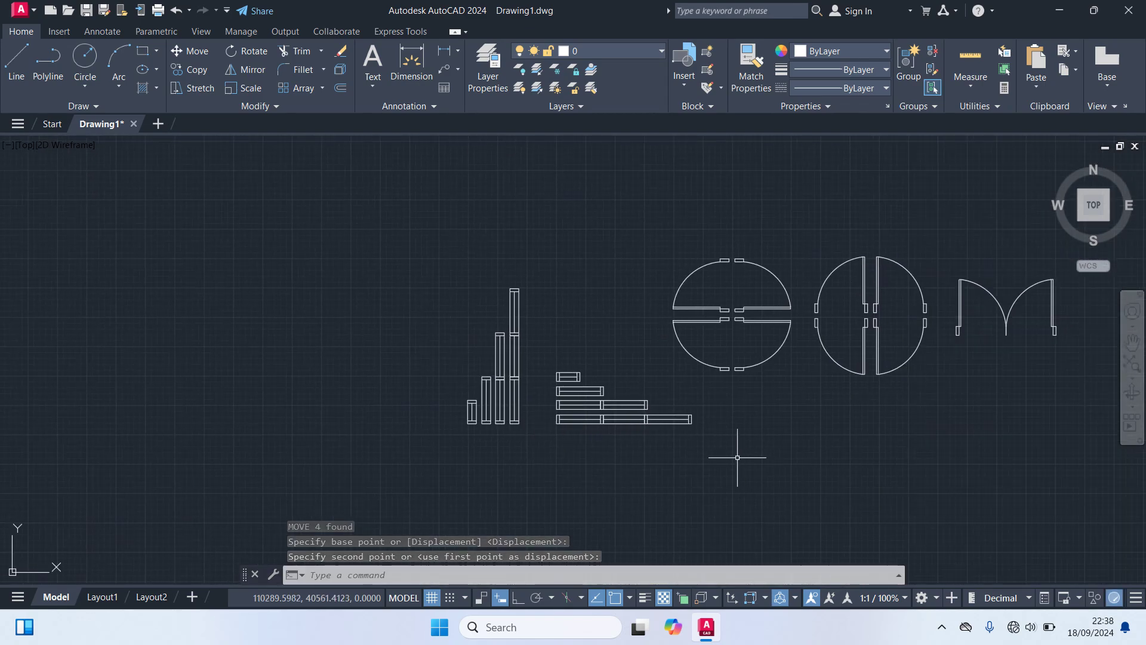
- Select the double door symbol to check whether it is a single block, and clear the selection
mouse_move(739, 457)
middle_down()
mouse_move(511, 436)
mouse_move(463, 468)
mouse_move(492, 494)
middle_up()
scroll(496, 427, up, 2)
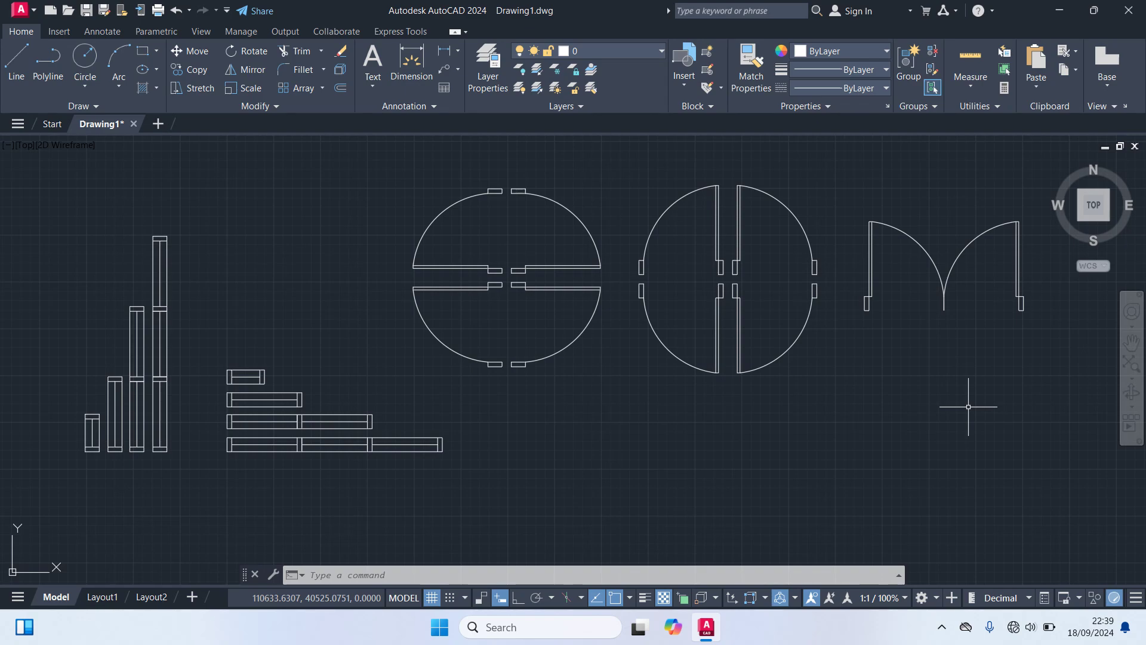
click(909, 234)
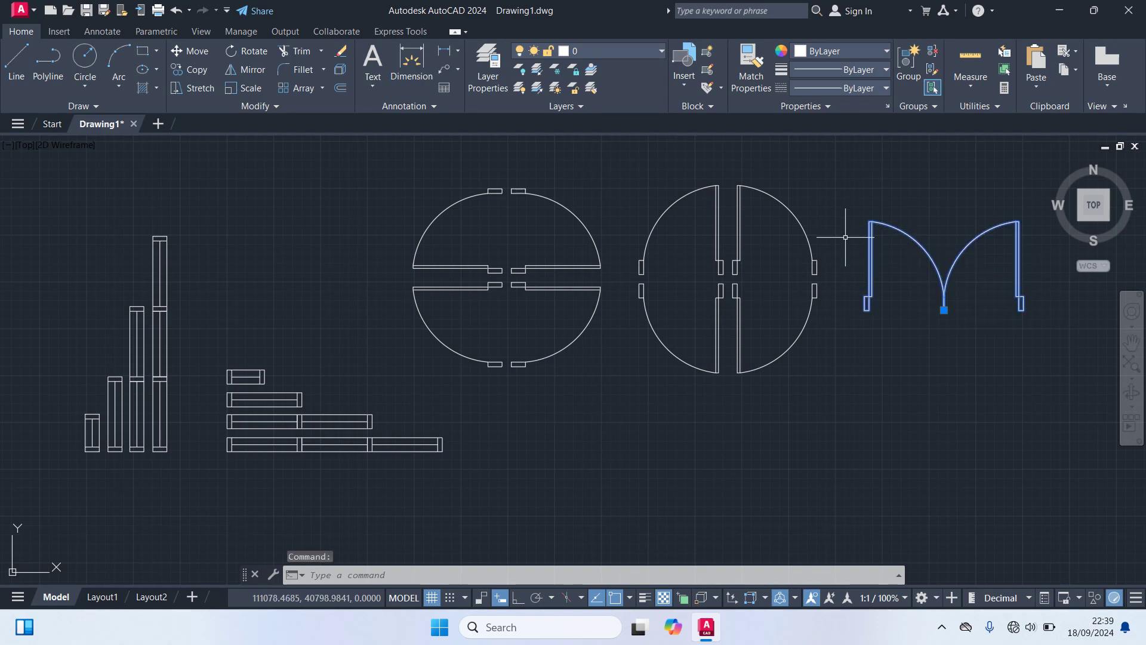
key(Escape)
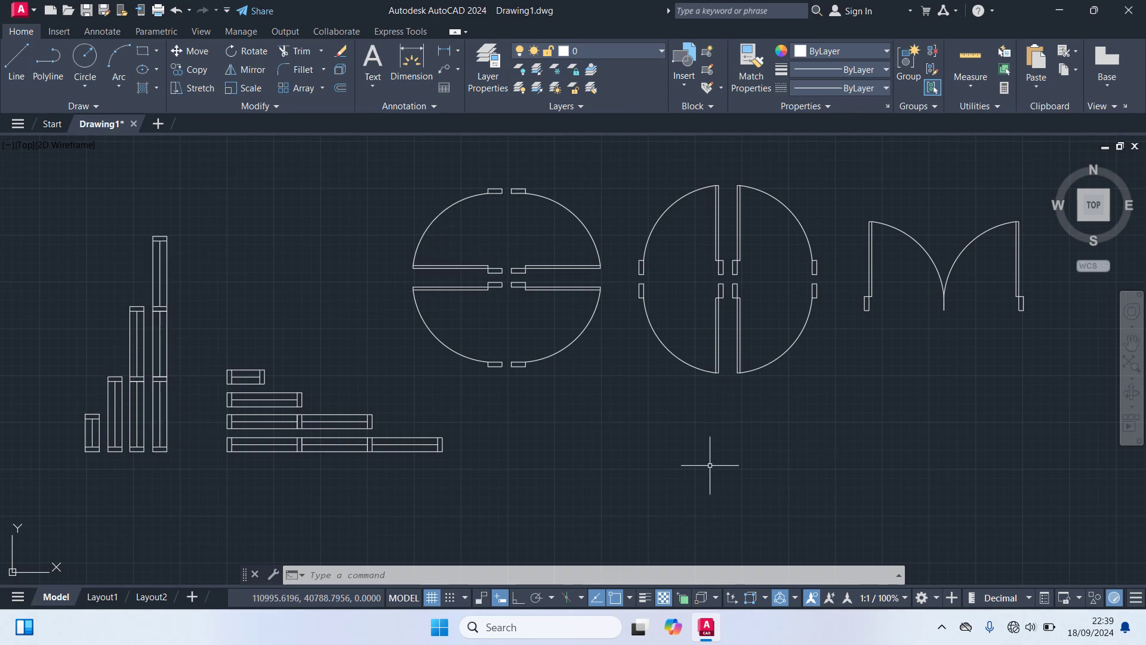
- Review the blocks available for insertion in the current drawing, close the list and minimise the program window
text(I)
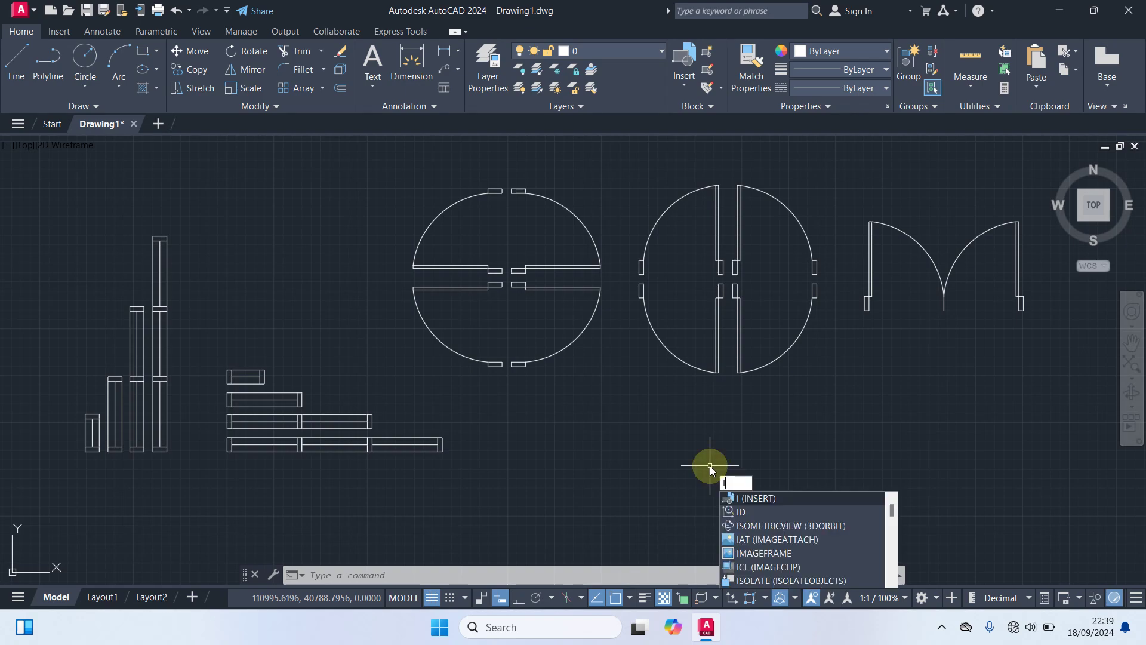
key(Return)
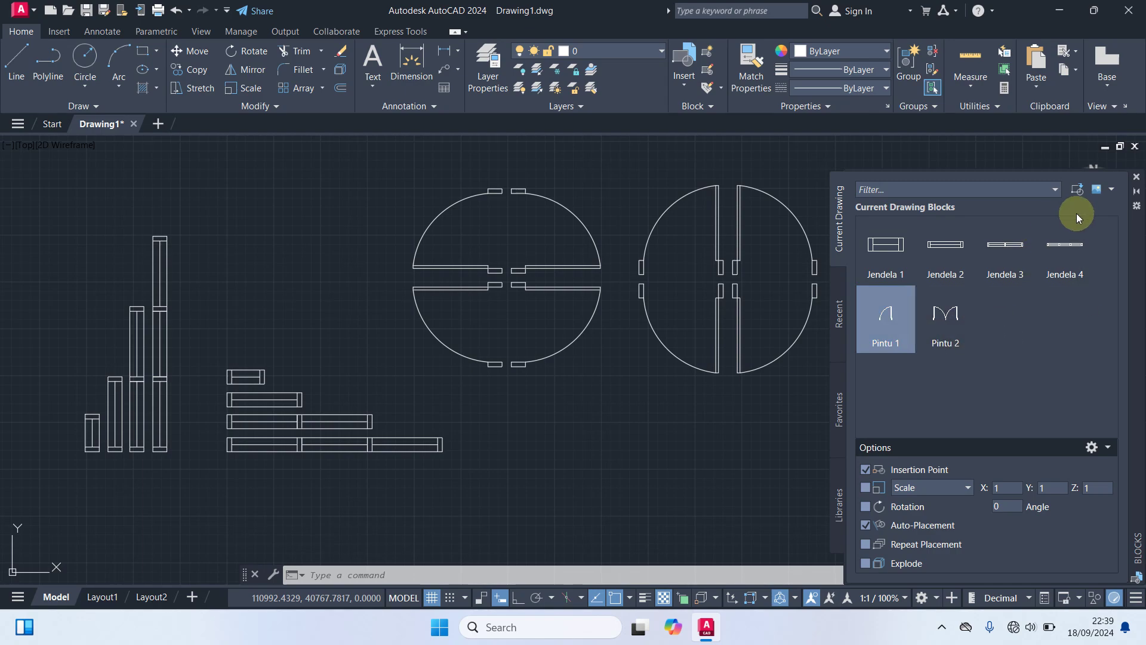
click(1136, 178)
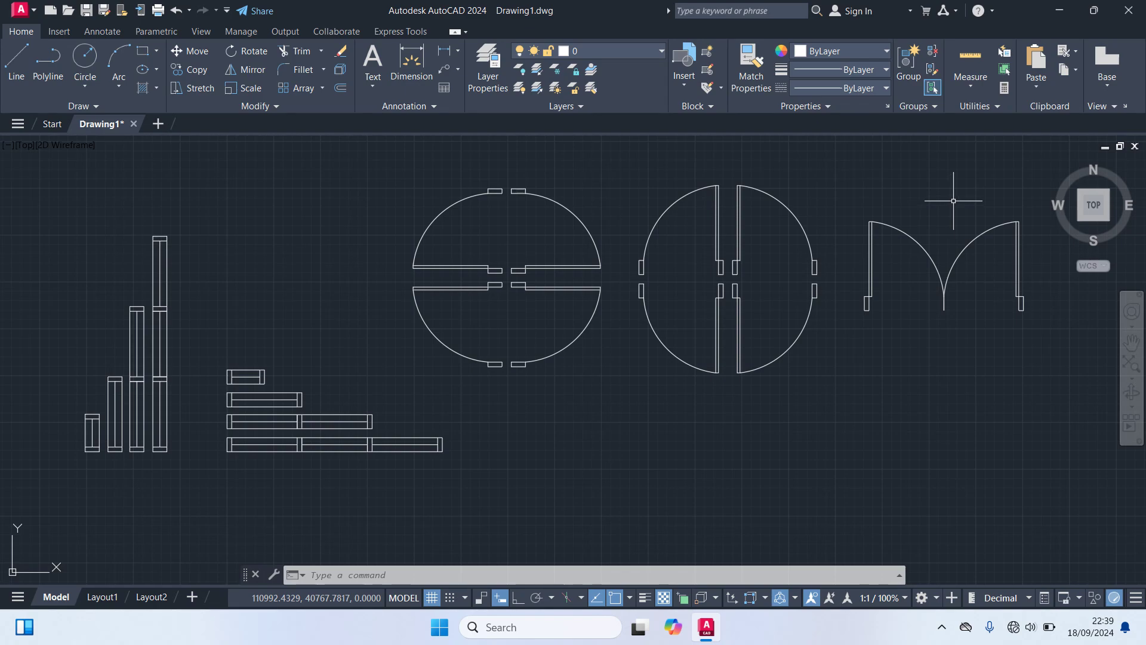
click(1051, 8)
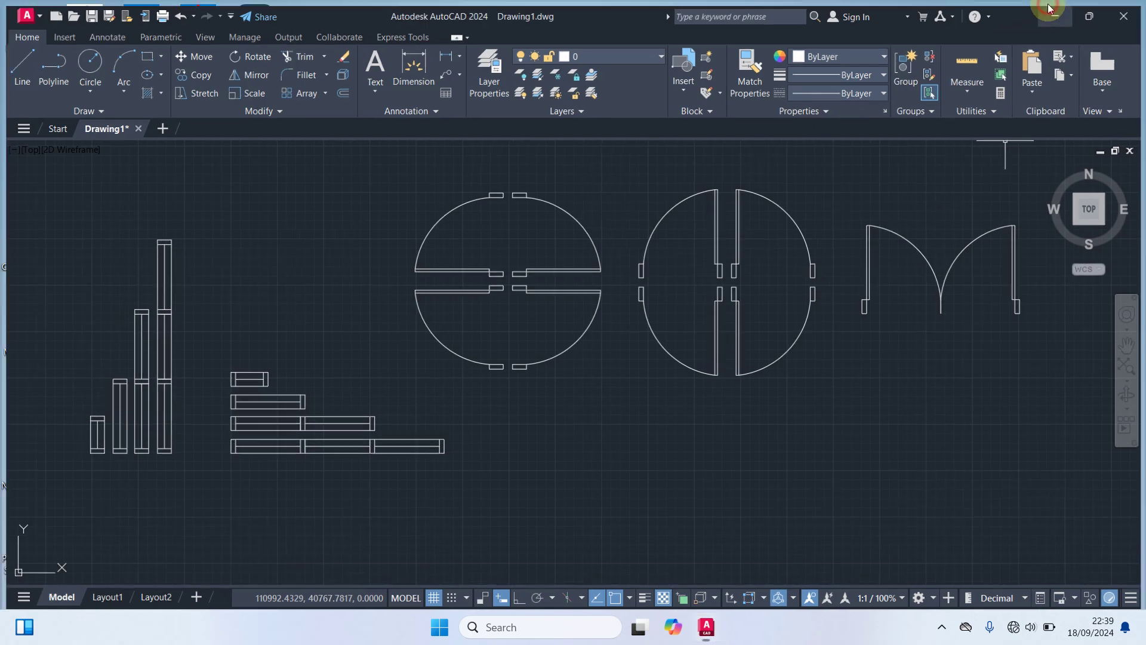